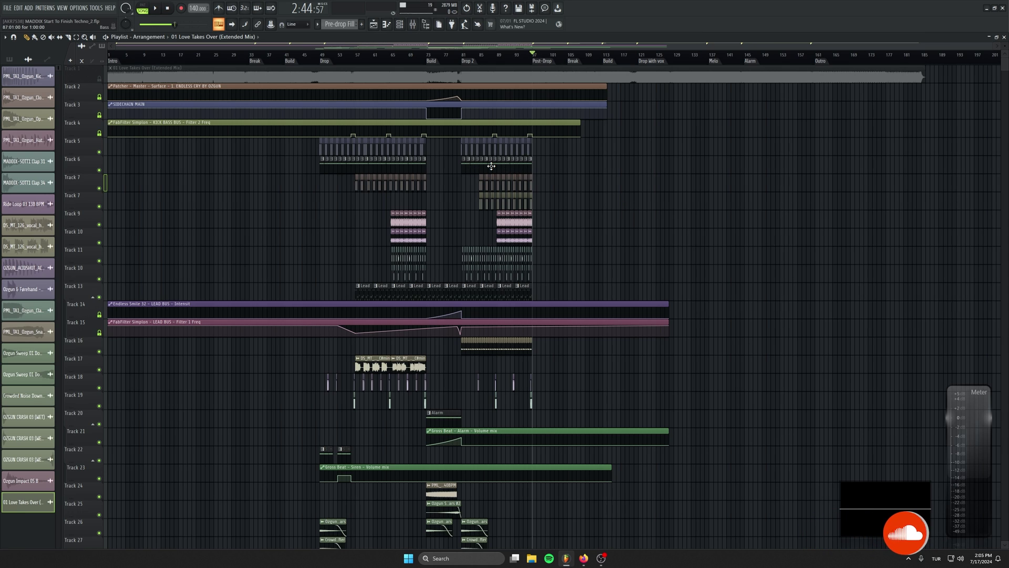
Set the LEAD BUS Filter 1 Freq automation point at bar 57 to 50% while playing from just before it
scroll(327, 88, down, 5)
scroll(328, 88, up, 3)
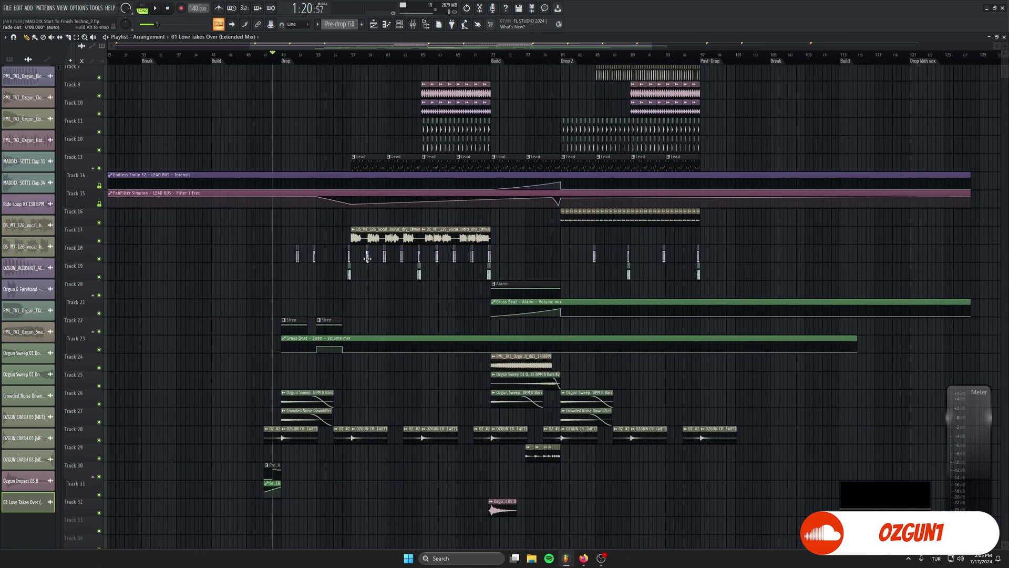
click(290, 55)
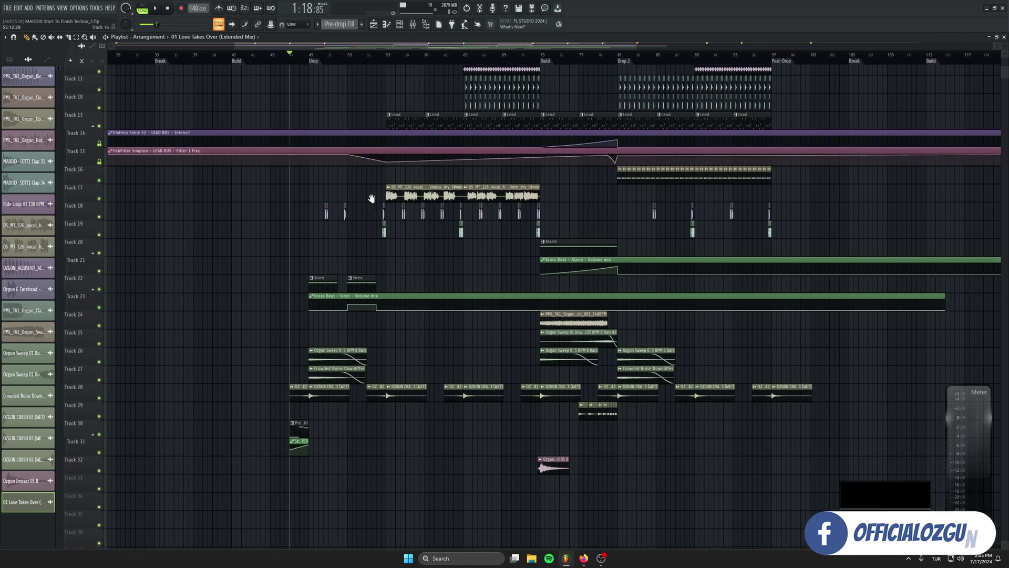
scroll(371, 199, up, 4)
click(284, 55)
scroll(394, 204, up, 3)
scroll(343, 281, down, 2)
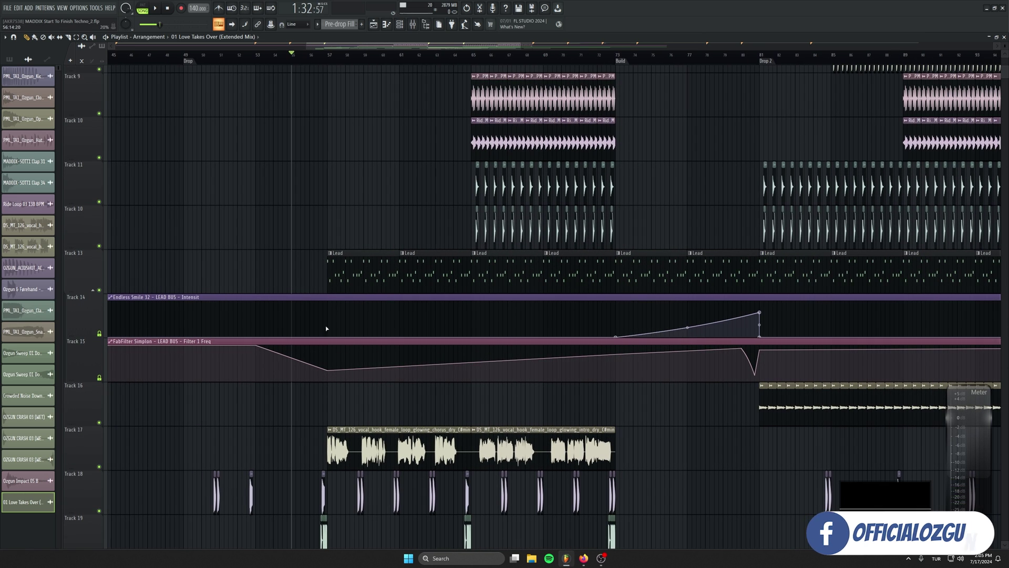
drag(359, 270, 641, 283)
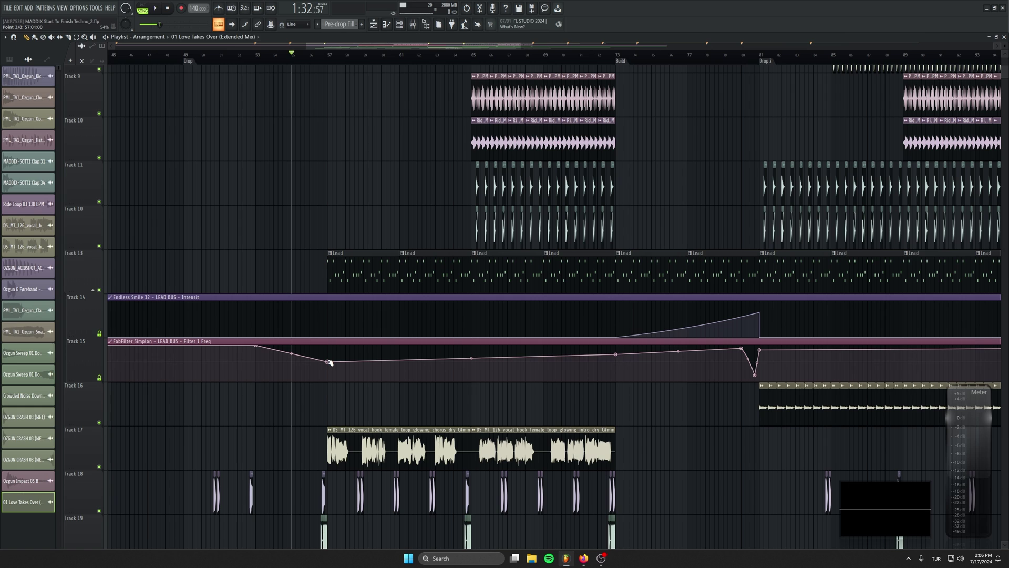
key(space)
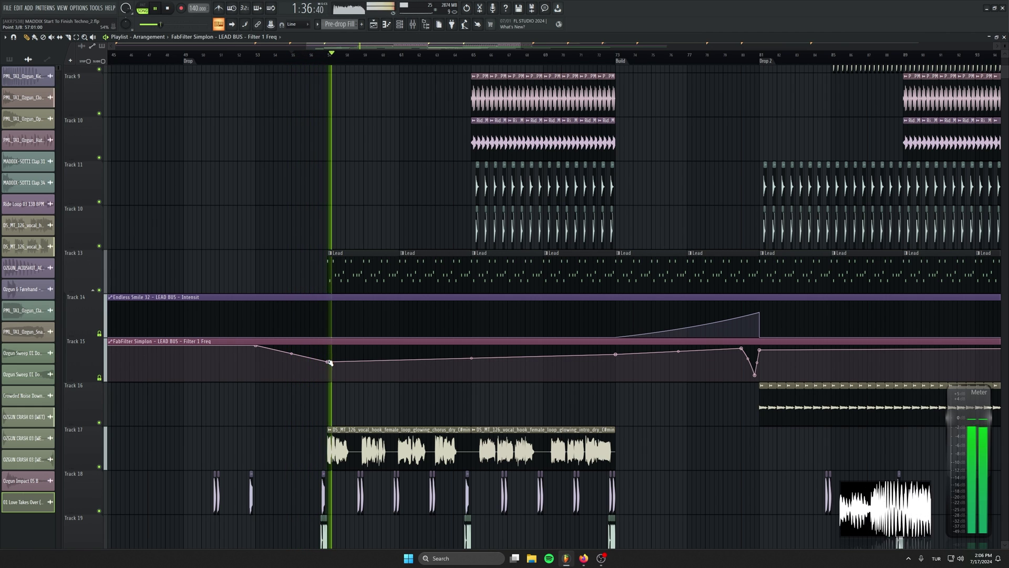
drag(329, 362, 329, 364)
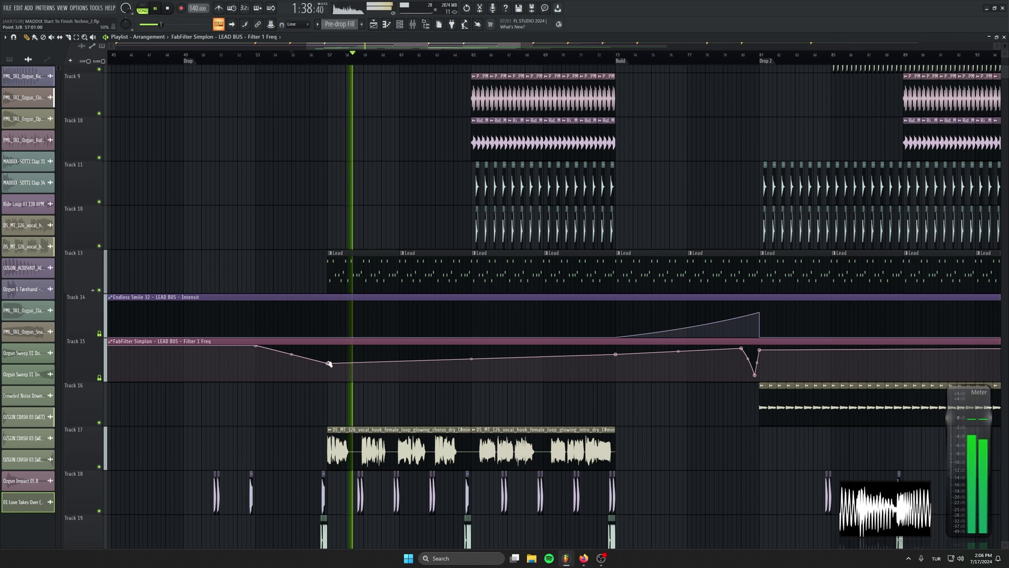
Raise the LEAD BUS Filter 1 Freq automation point at bar 73 slightly, listen to the passage and stop playback
drag(616, 354, 617, 352)
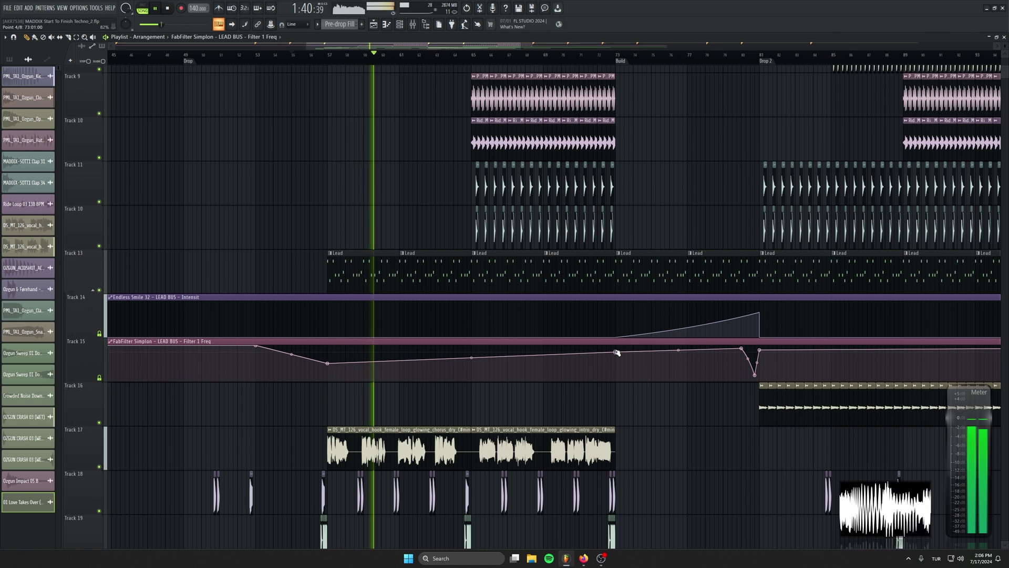
scroll(498, 327, right, 3)
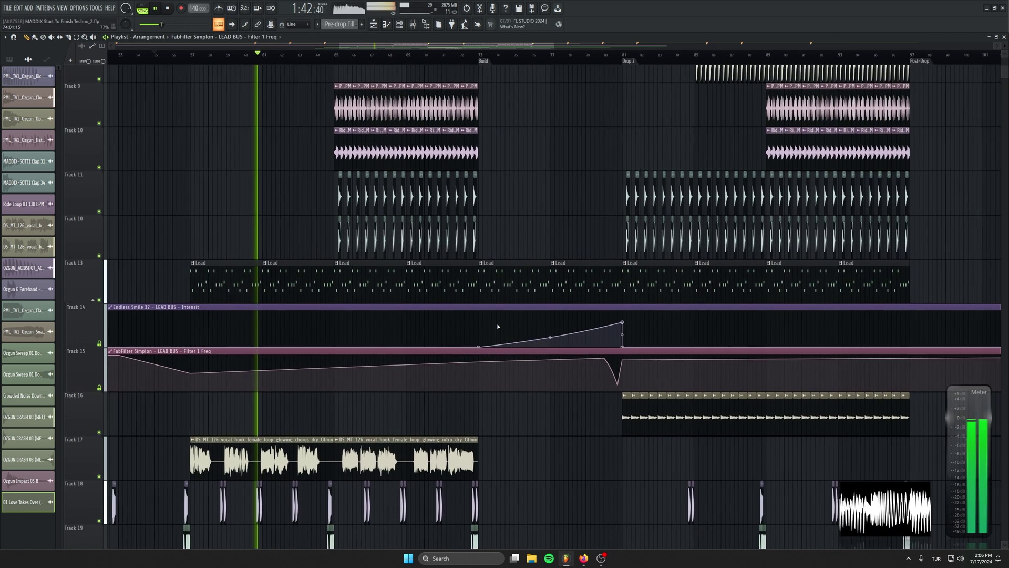
scroll(503, 363, down, 4)
drag(518, 356, 598, 271)
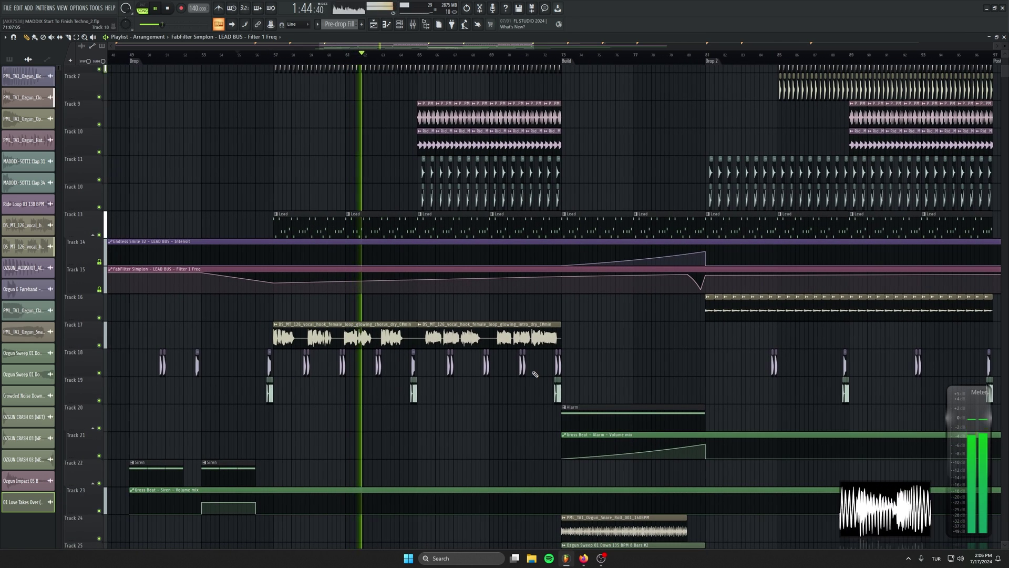
drag(498, 317, 504, 361)
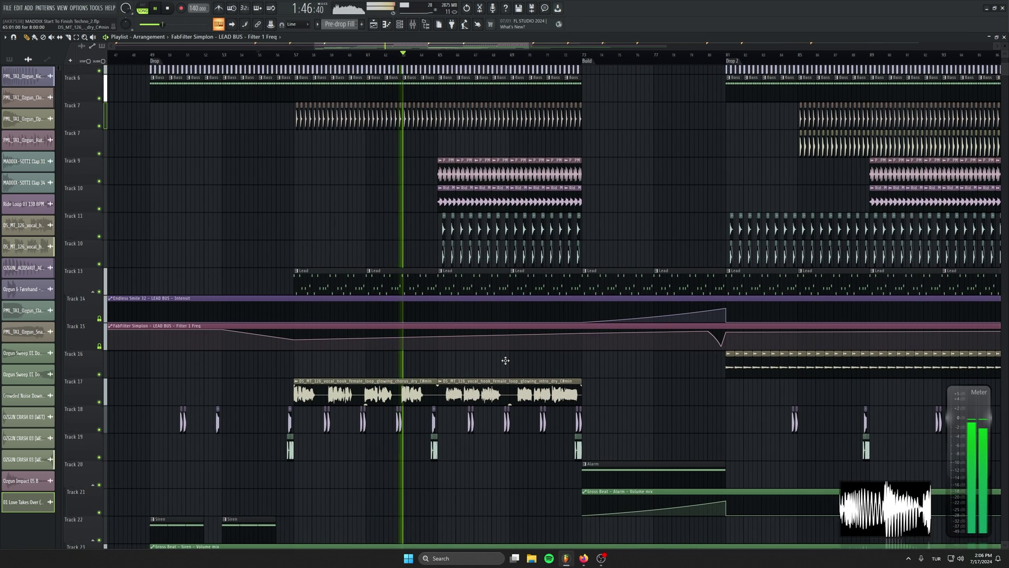
click(168, 9)
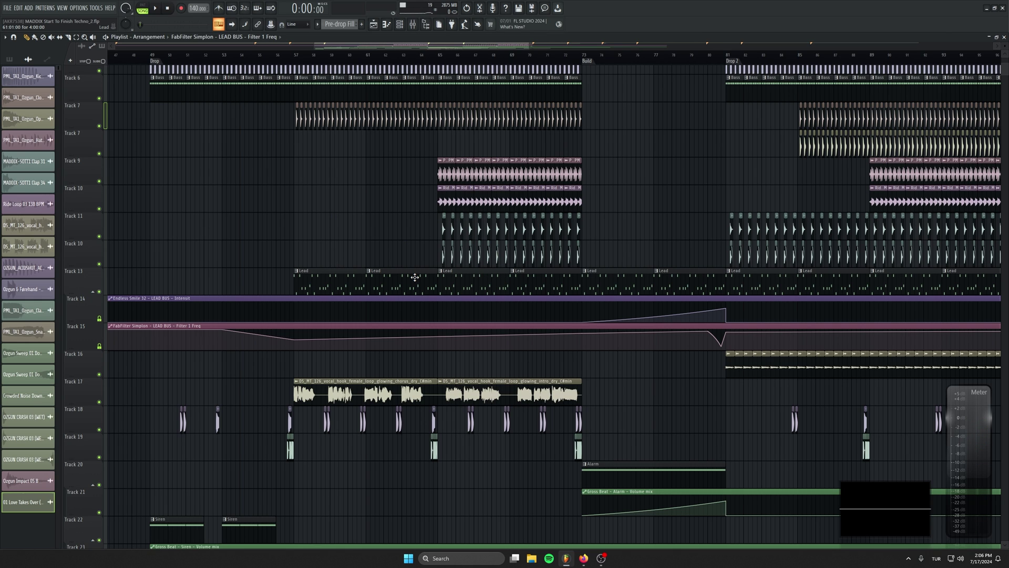
Copy the female chorus vocal clip on Track 17 to the start of the Build at bar 73
drag(592, 379, 719, 389)
drag(851, 253, 682, 255)
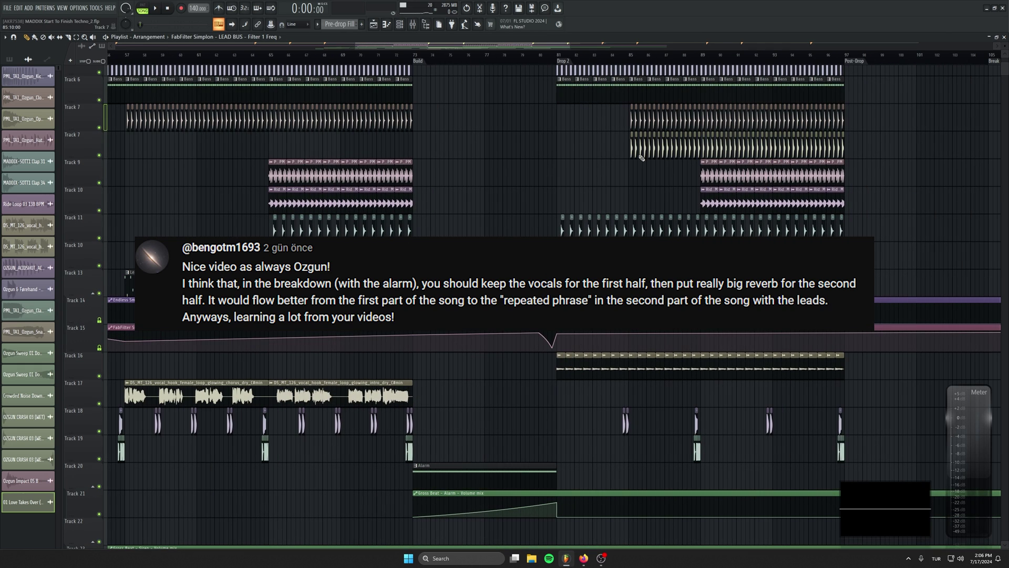
drag(160, 389, 449, 390)
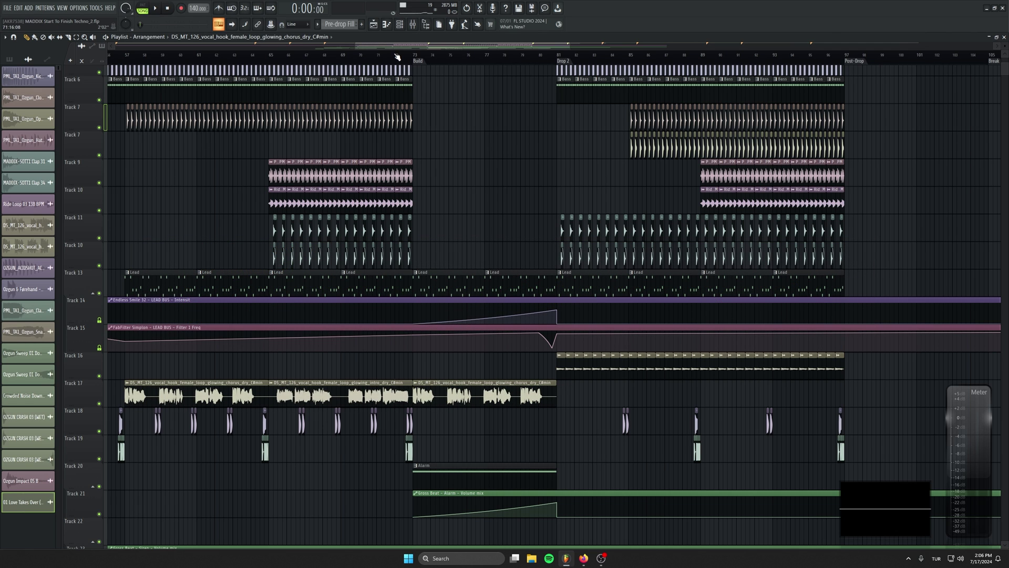
Play from just before the Build and insert an empty track directly below the vocal track
click(397, 56)
scroll(515, 370, down, 3)
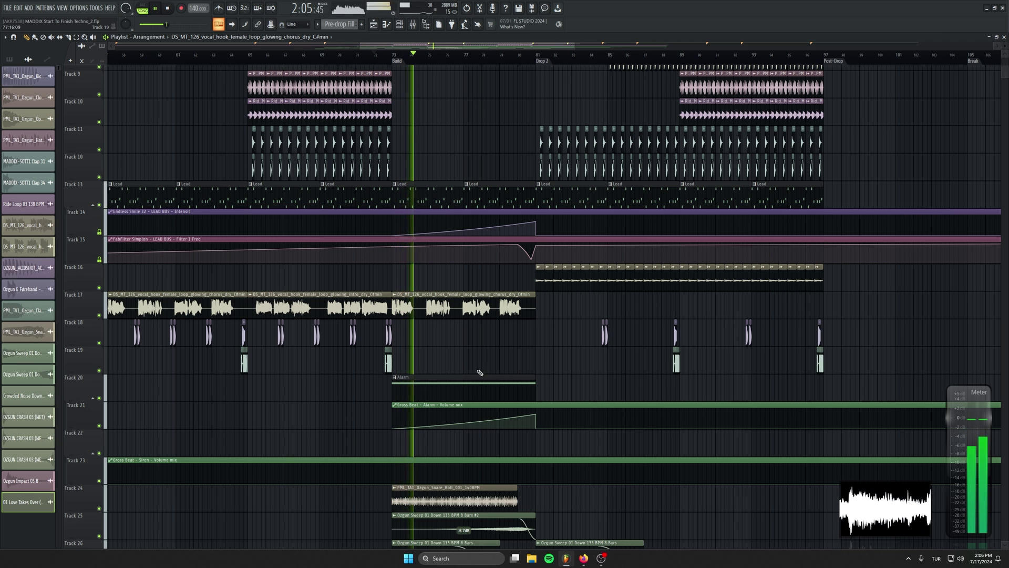
right_click(84, 322)
click(116, 371)
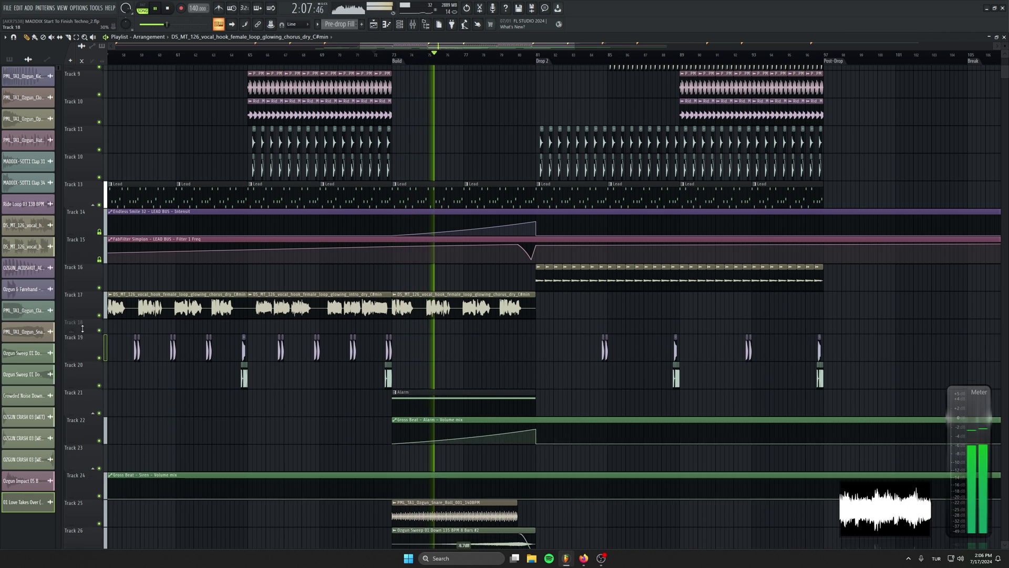
Trace the chorus vocal clip to its mixer channel and select the VOX bus
double_click(233, 305)
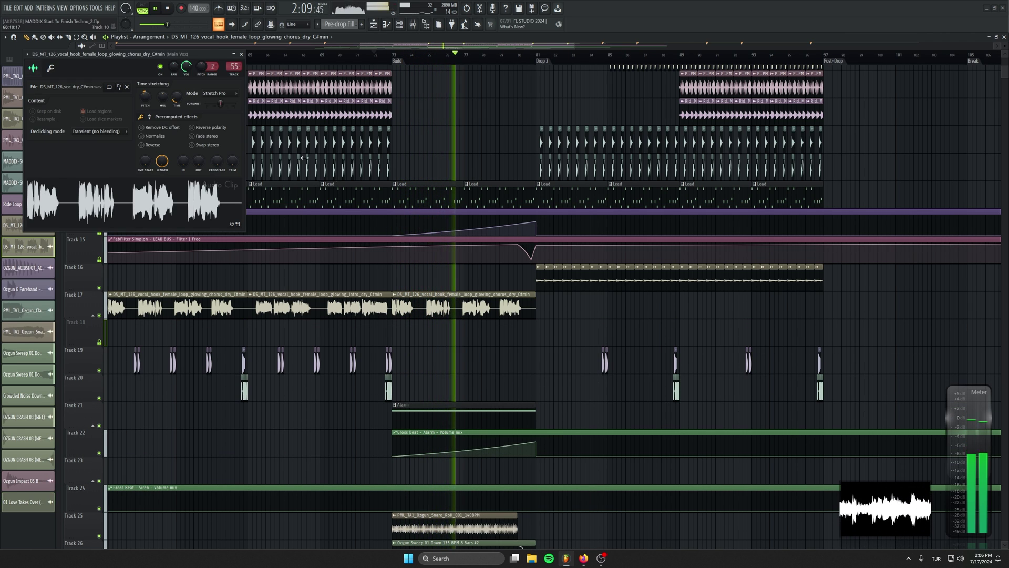
key(F9)
click(241, 54)
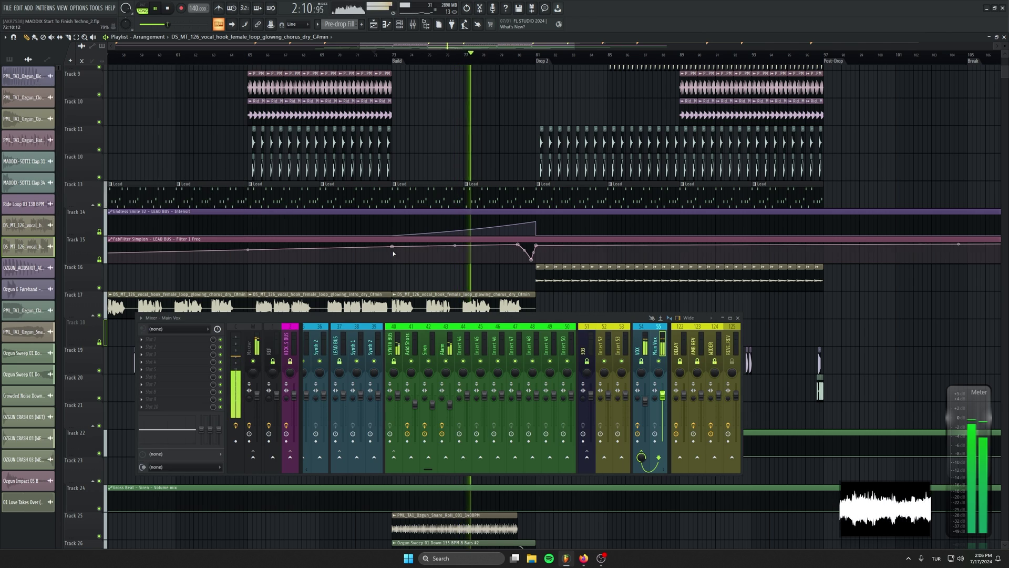
click(638, 365)
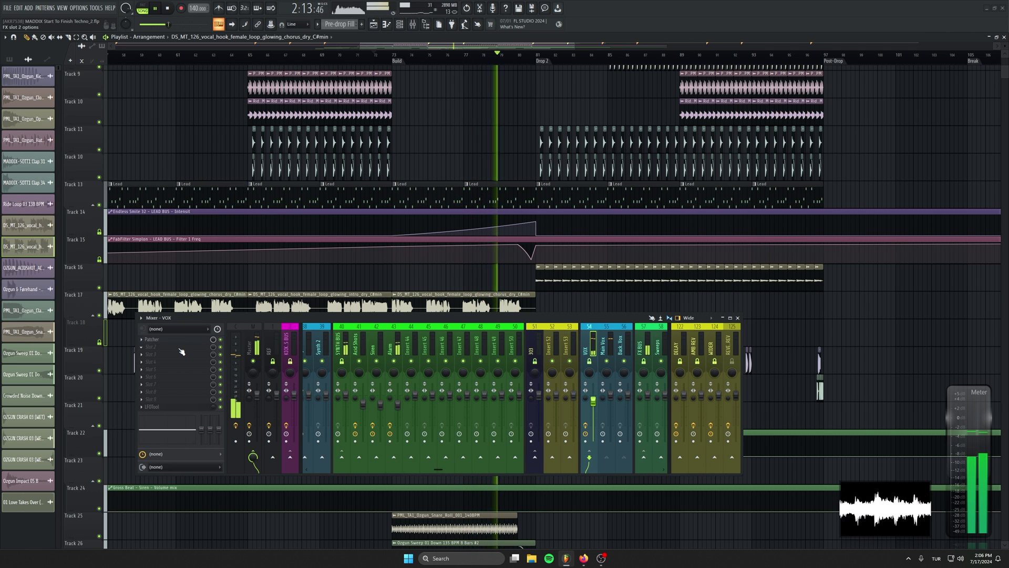
drag(297, 322, 294, 376)
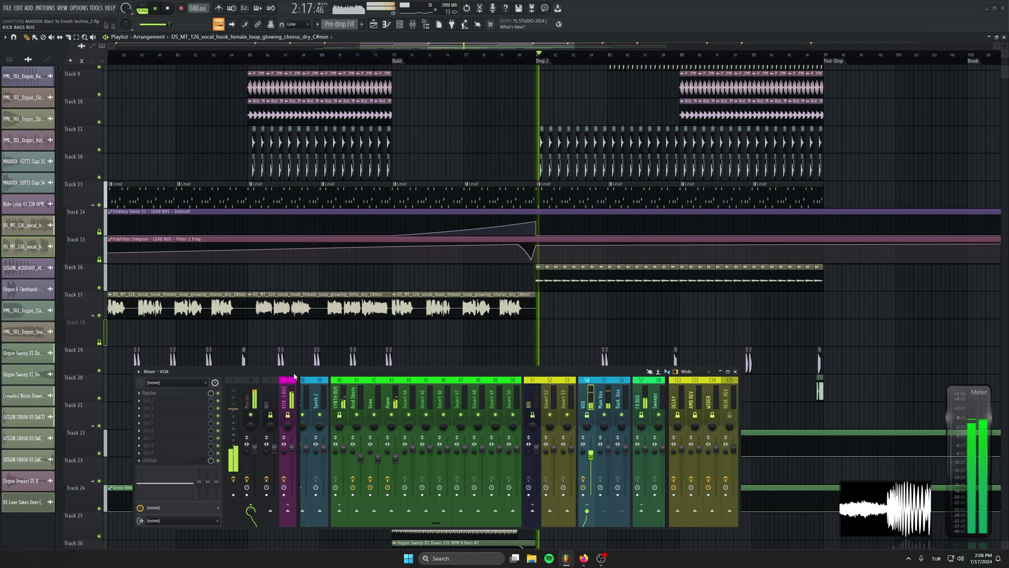
Stop playback and load a second Patcher with the OZGUN ENDLESS CRY preset on the VOX bus, showing its full knob surface
click(168, 8)
click(169, 9)
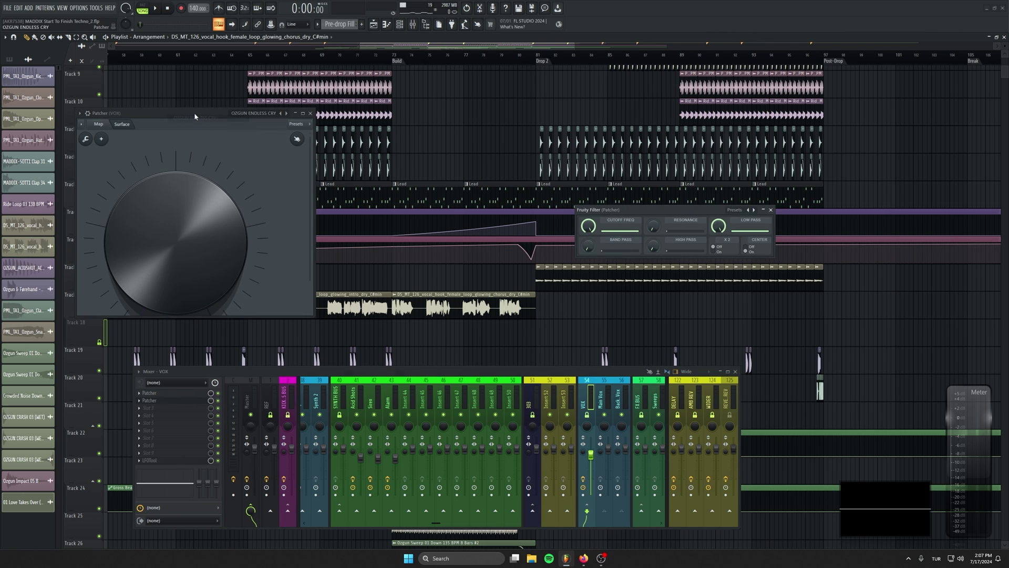
click(258, 110)
drag(292, 318, 288, 381)
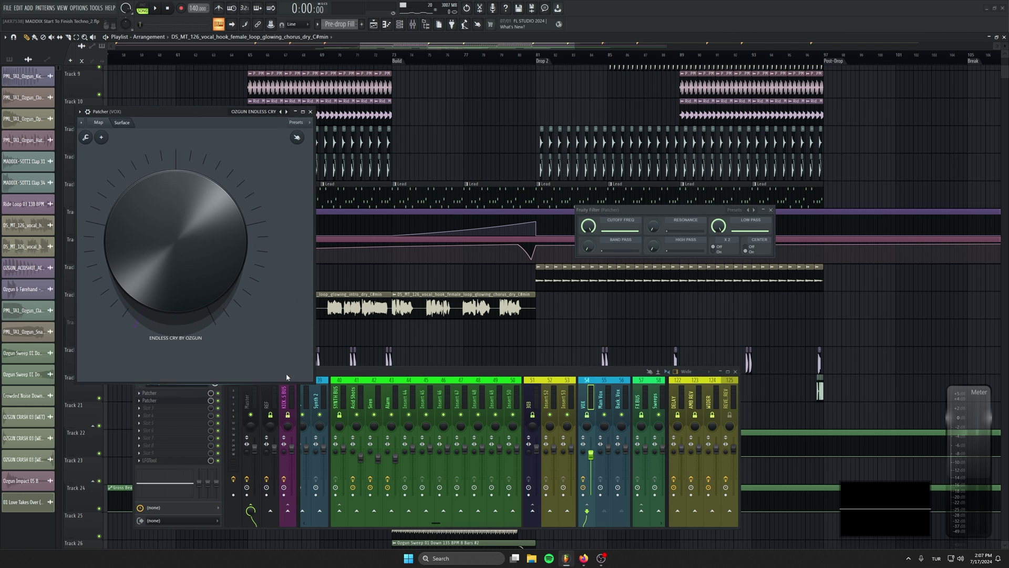
Create an automation clip for the ENDLESS CRY knob, place it on Track 18 from the song start, and close the Fruity Filter window
drag(195, 263, 195, 255)
click(219, 260)
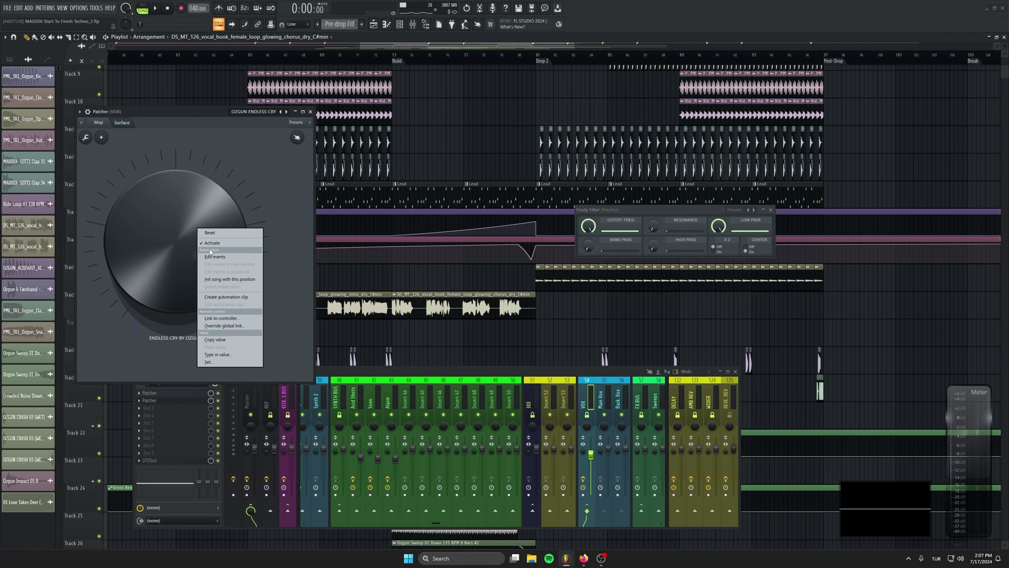
click(227, 296)
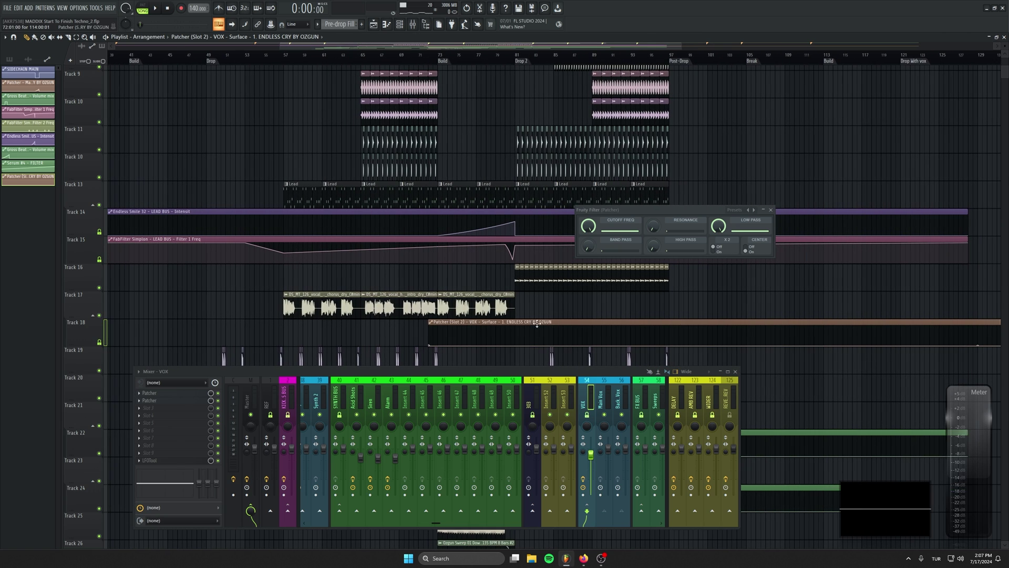
drag(536, 324, 3, 318)
drag(638, 325, 332, 323)
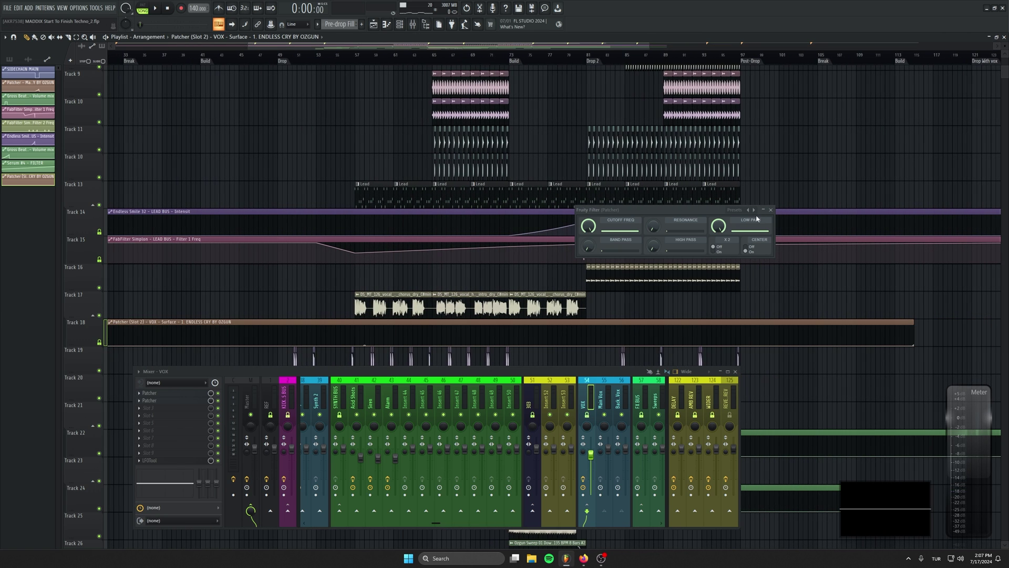
click(771, 210)
Shape the ENDLESS CRY automation to rise from bar 73 through the Build and fall to zero at Drop 2, and play it back
scroll(369, 297, up, 3)
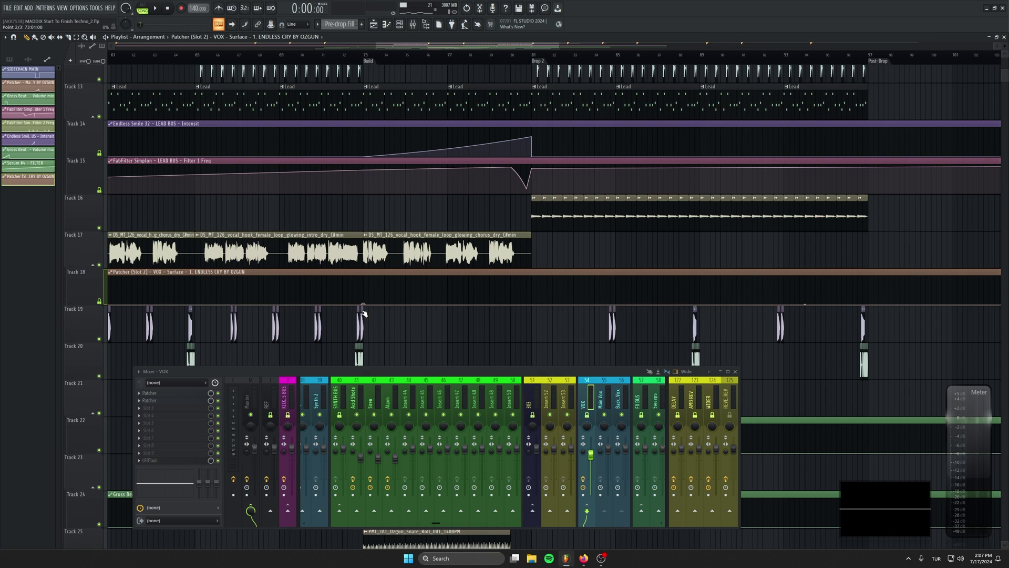
right_click(509, 292)
right_click(532, 304)
click(486, 54)
key(space)
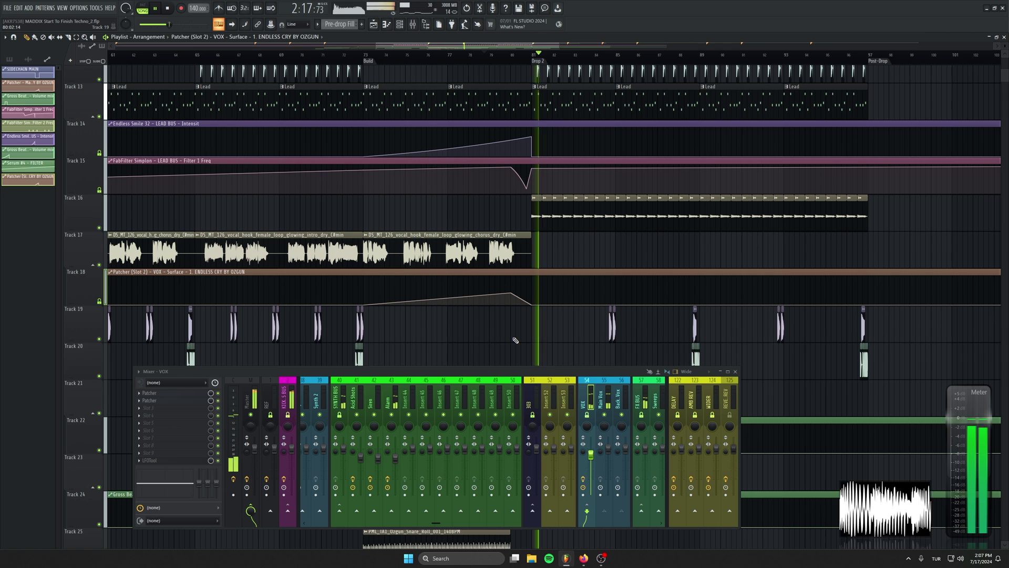
Listen to the Drop 2 transition and replay the Build from bar 73 while checking the mixer levels
scroll(526, 305, down, 3)
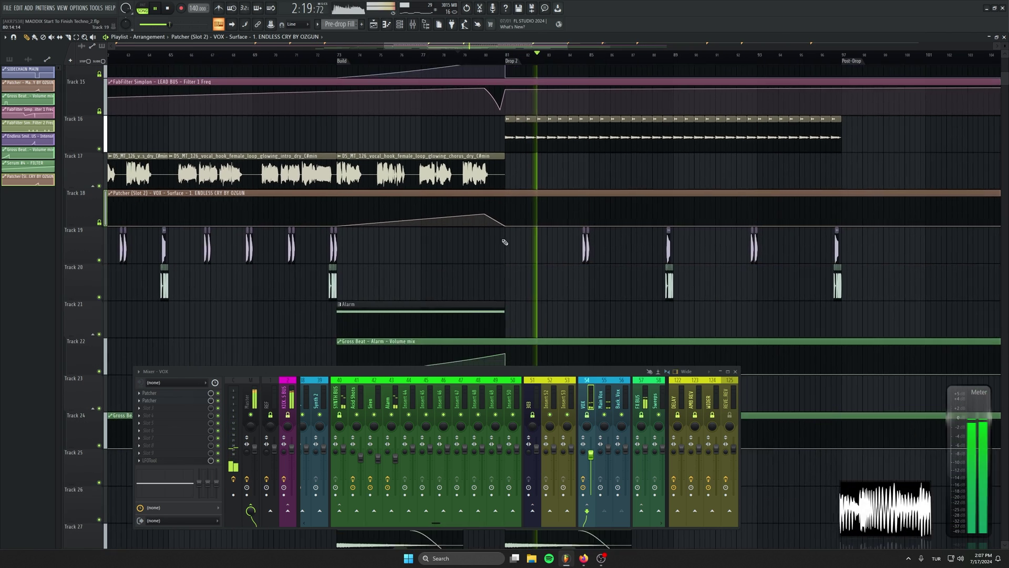
scroll(526, 306, down, 8)
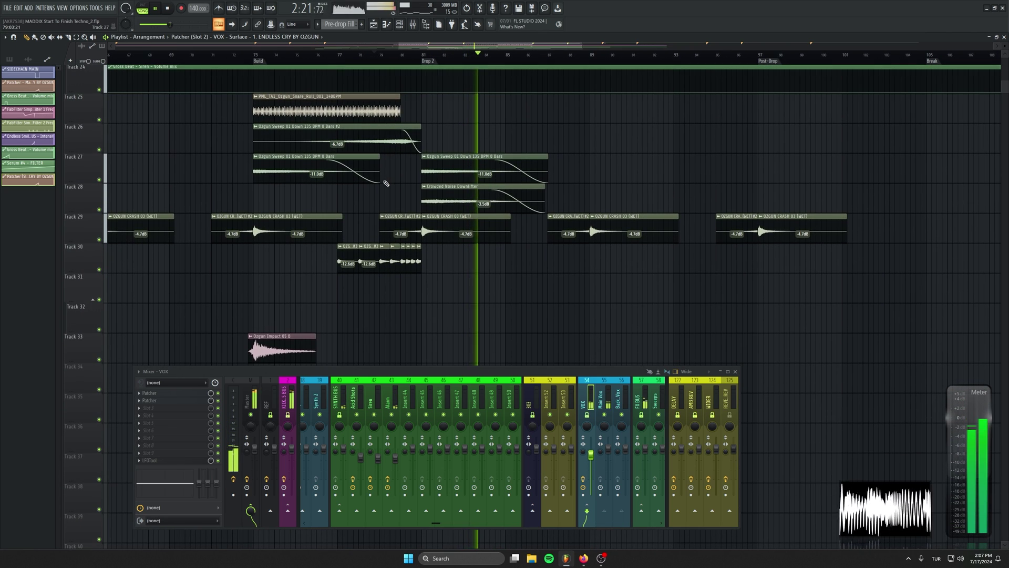
key(space)
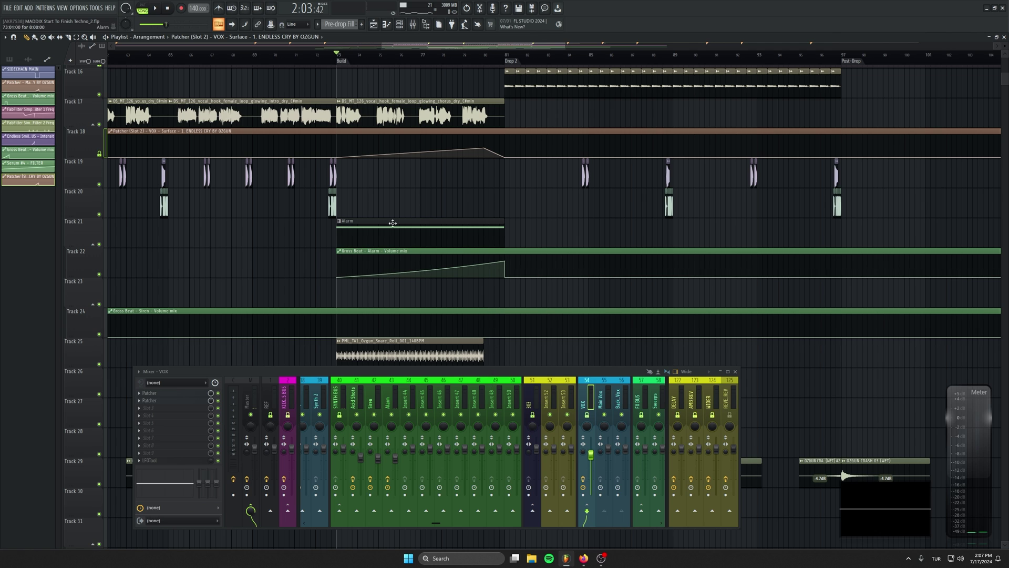
scroll(532, 401, down, 3)
key(space)
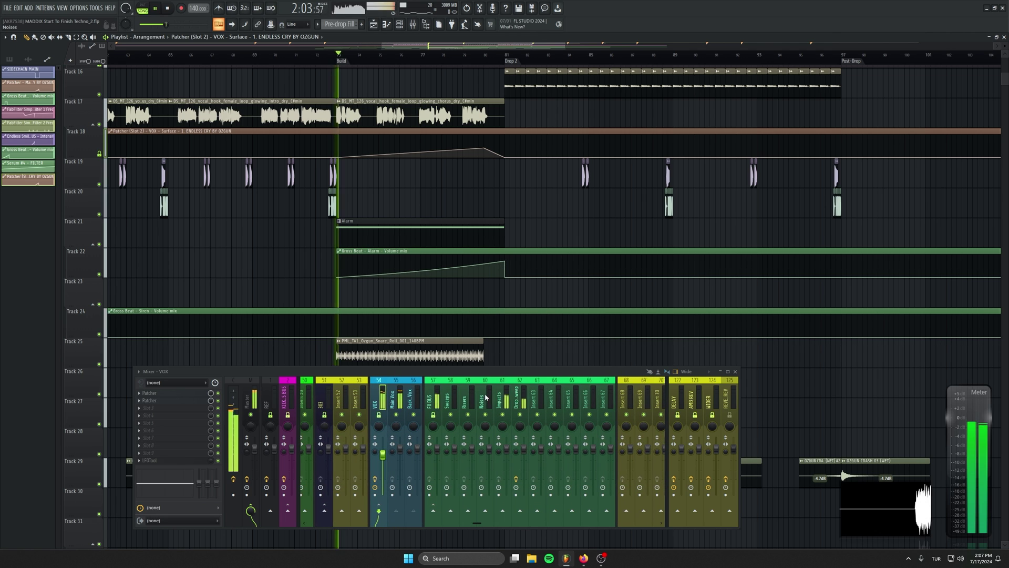
scroll(487, 397, up, 3)
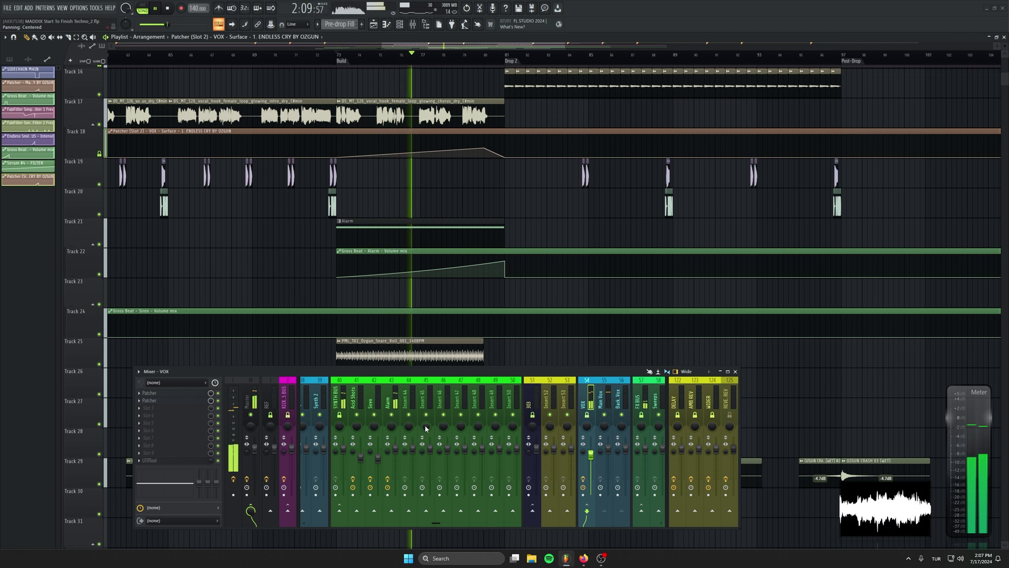
Insert an empty track directly below the snare roll on Track 25
scroll(462, 297, down, 3)
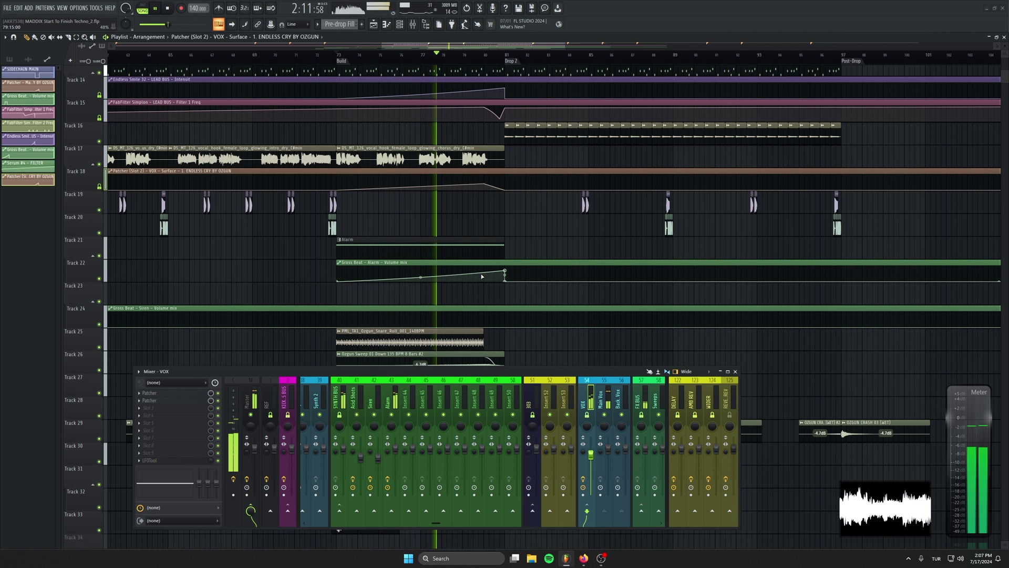
scroll(481, 276, down, 3)
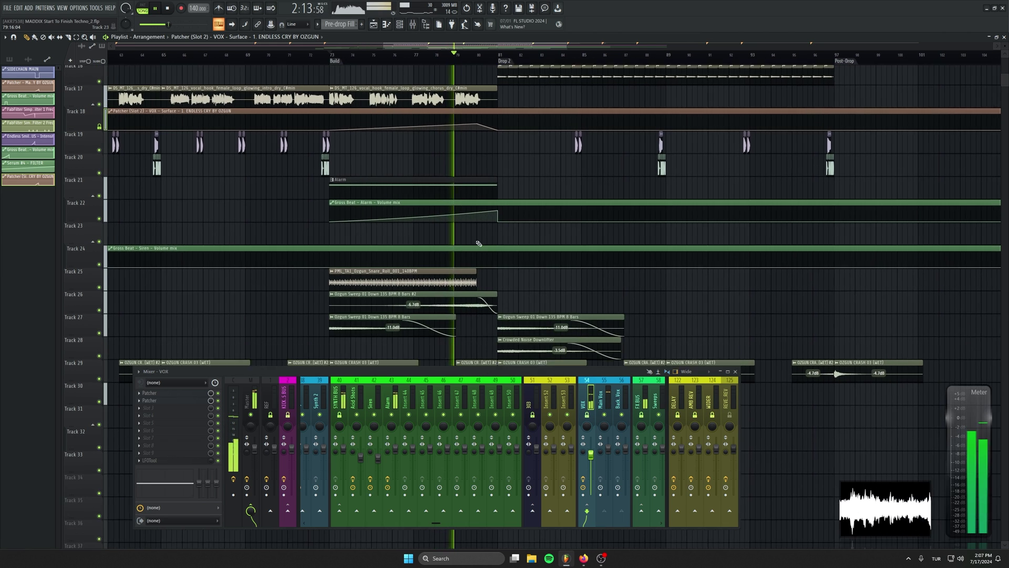
right_click(89, 271)
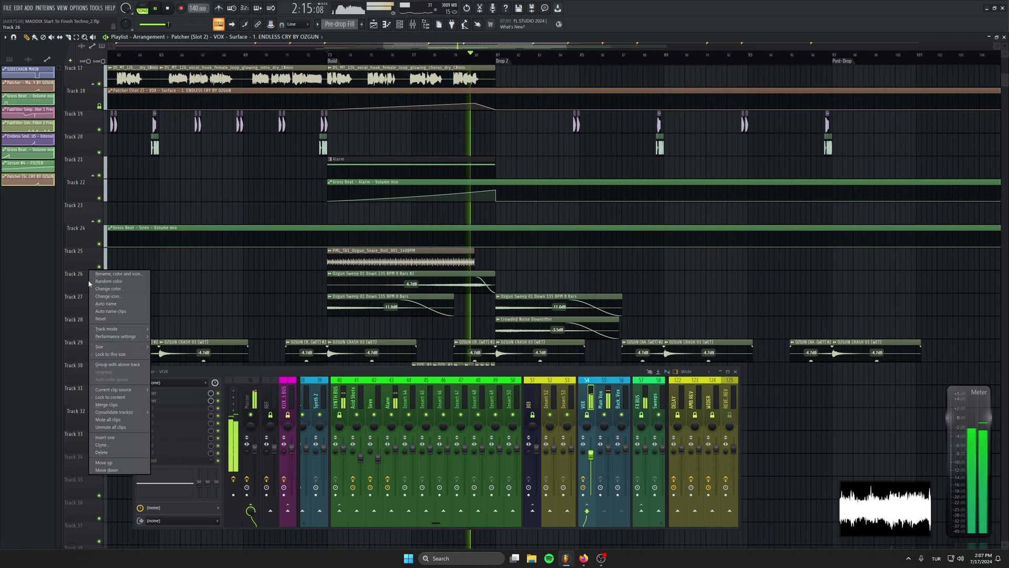
click(116, 434)
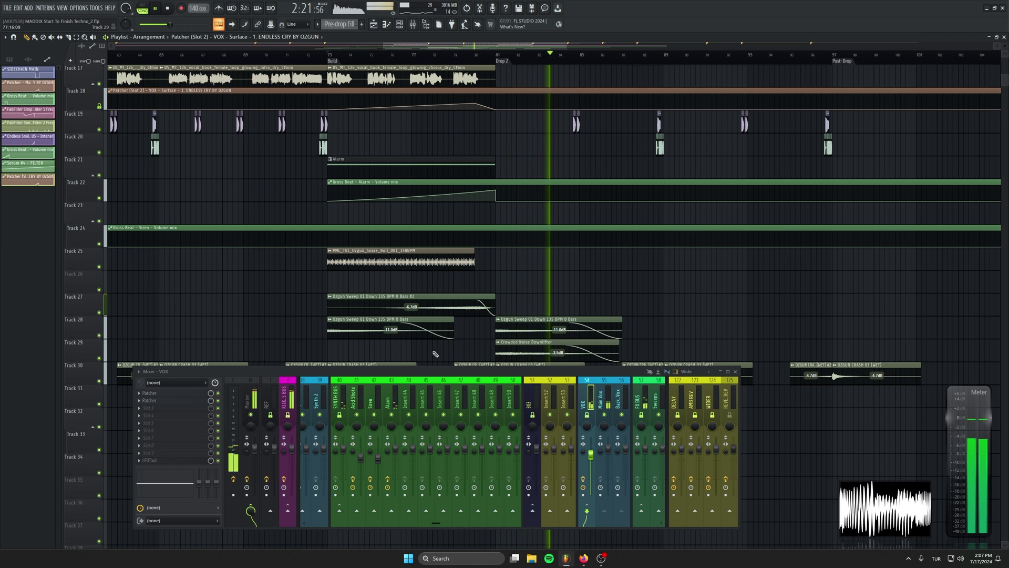
Play Drop 2 from its start and, in LFOTool on the LEAD BUS, lower the curve's rising midpoint slightly and raise the LFO depth to 85
key(space)
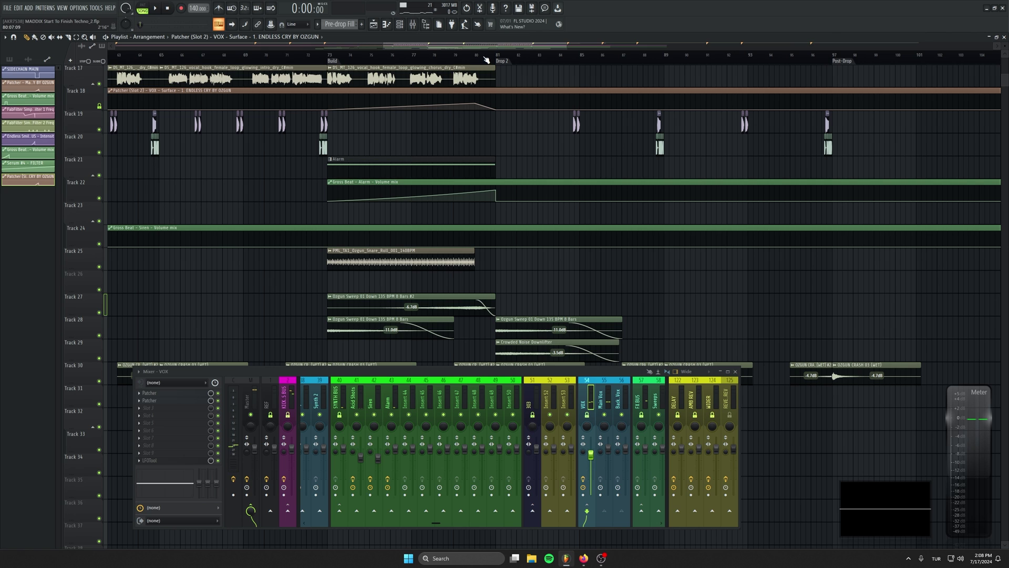
scroll(536, 415, down, 5)
scroll(447, 439, up, 8)
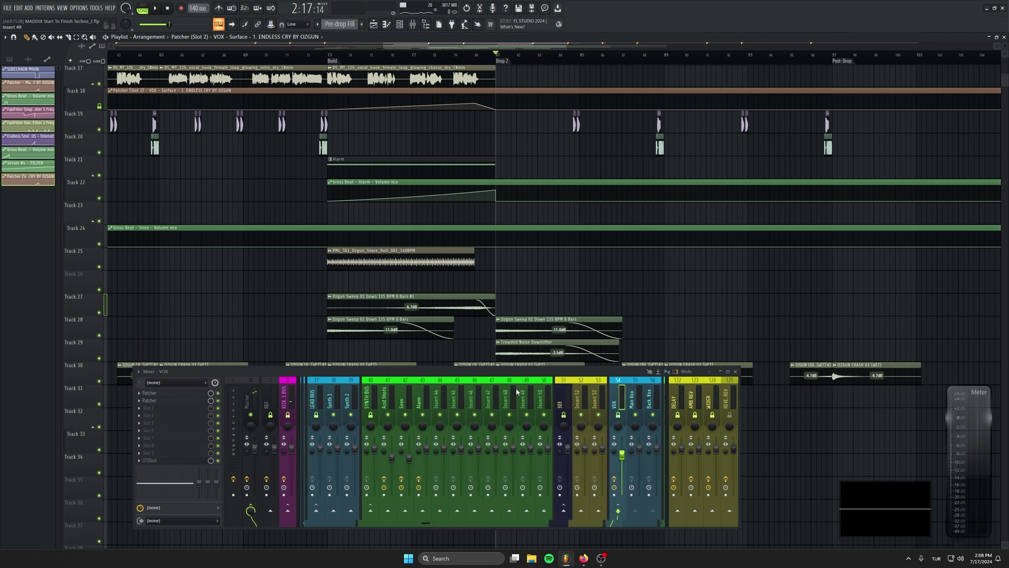
key(space)
scroll(416, 442, up, 4)
click(436, 446)
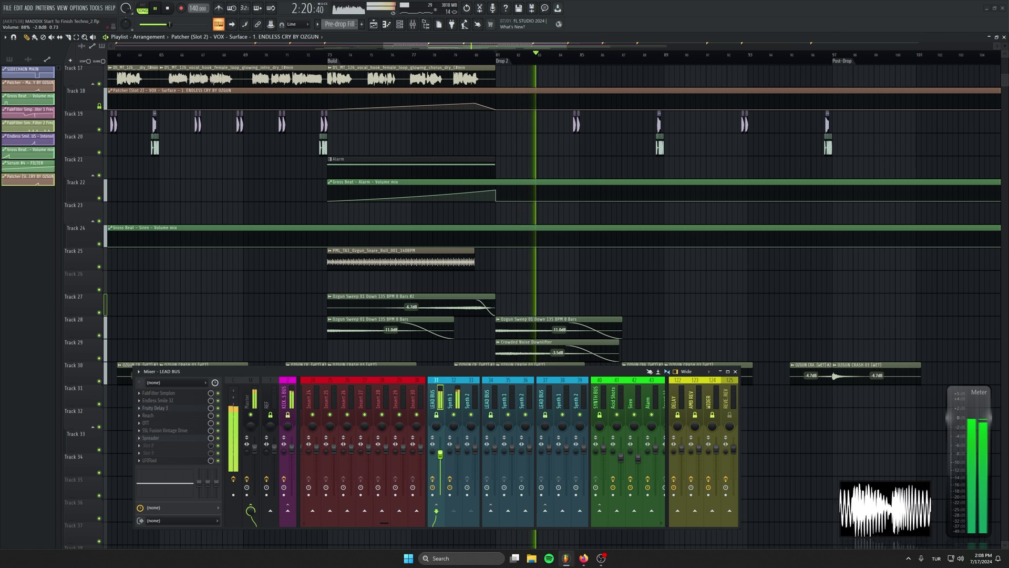
click(149, 460)
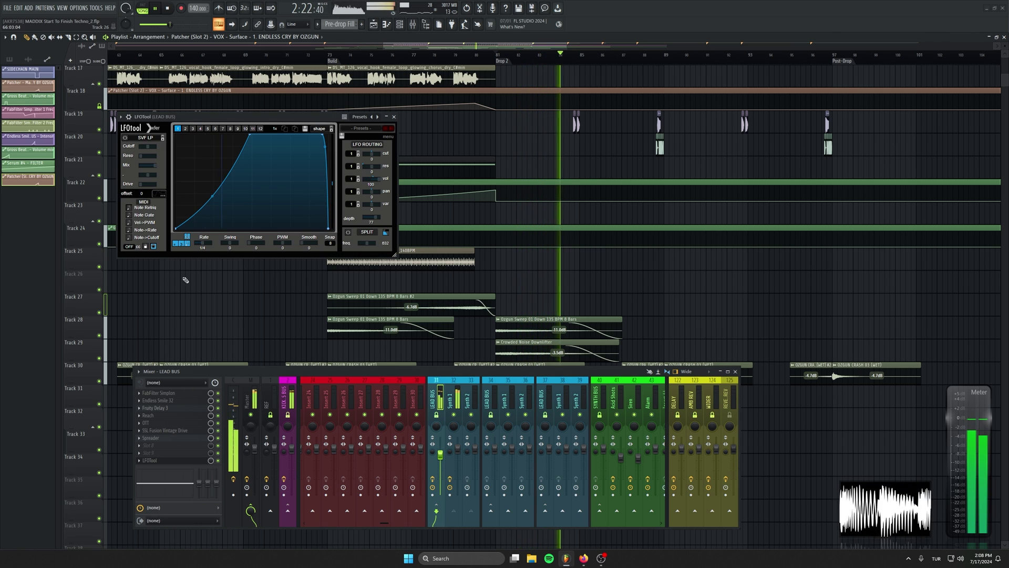
drag(212, 197, 213, 202)
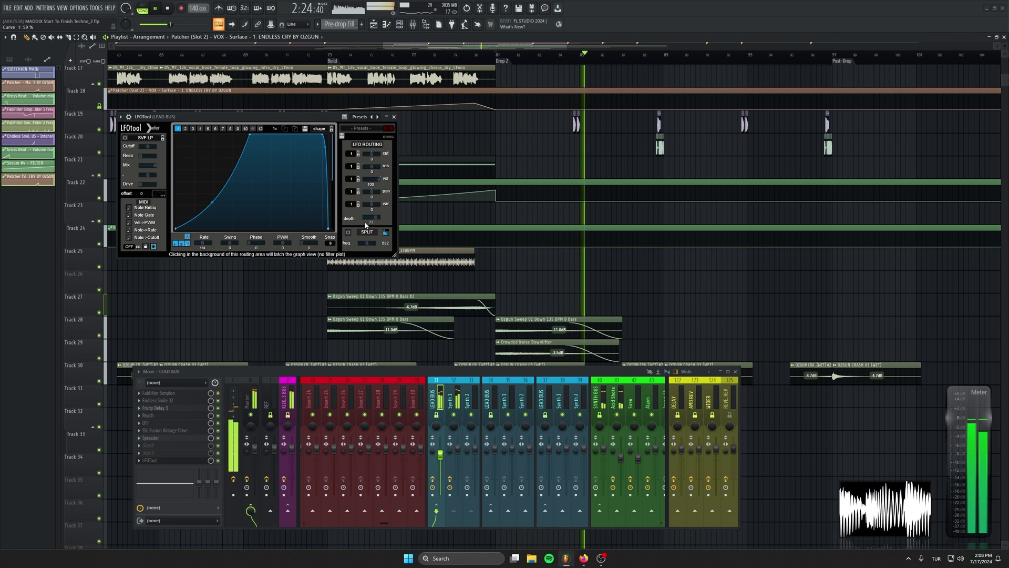
drag(375, 217, 383, 220)
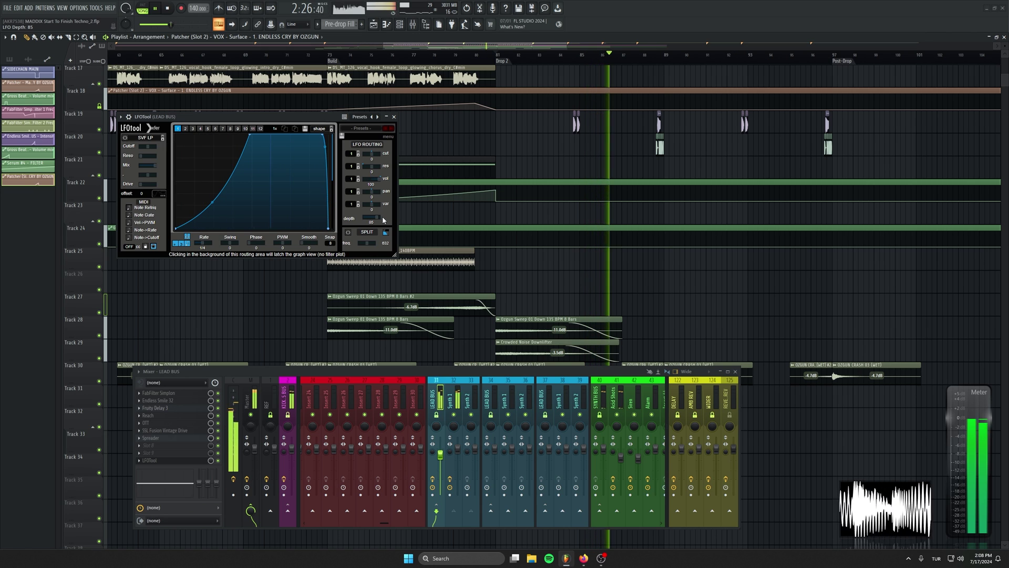
click(393, 116)
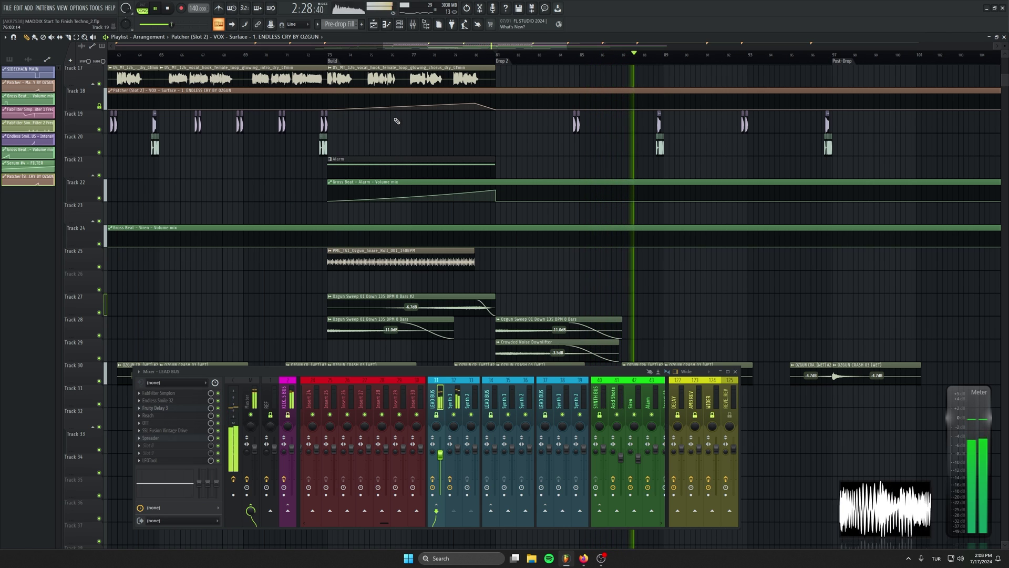
Set the output wet level of Fruity Delay 3 on the LEAD BUS to about 28%, and close the delay and the mixer
click(186, 409)
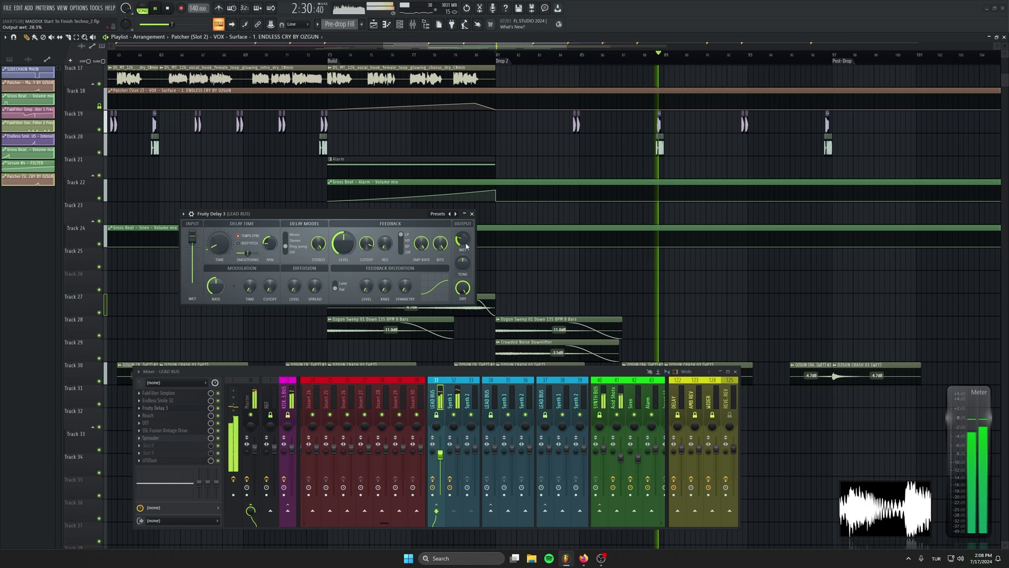
click(472, 214)
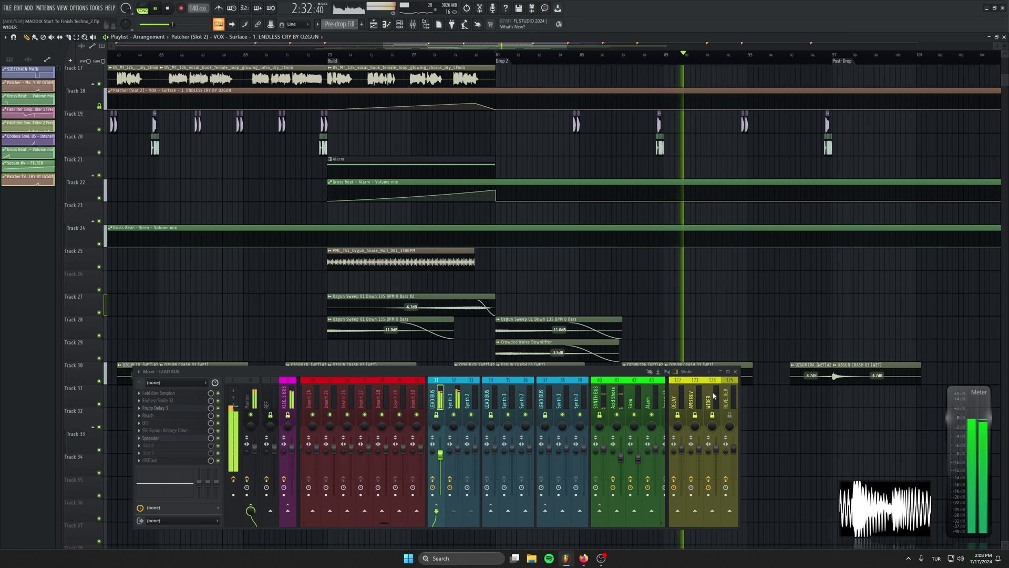
click(735, 372)
Solo the kick on Track 5 together with the bass on Track 6, play them from the first Drop, and show the mixer
drag(578, 289, 372, 451)
scroll(372, 450, up, 6)
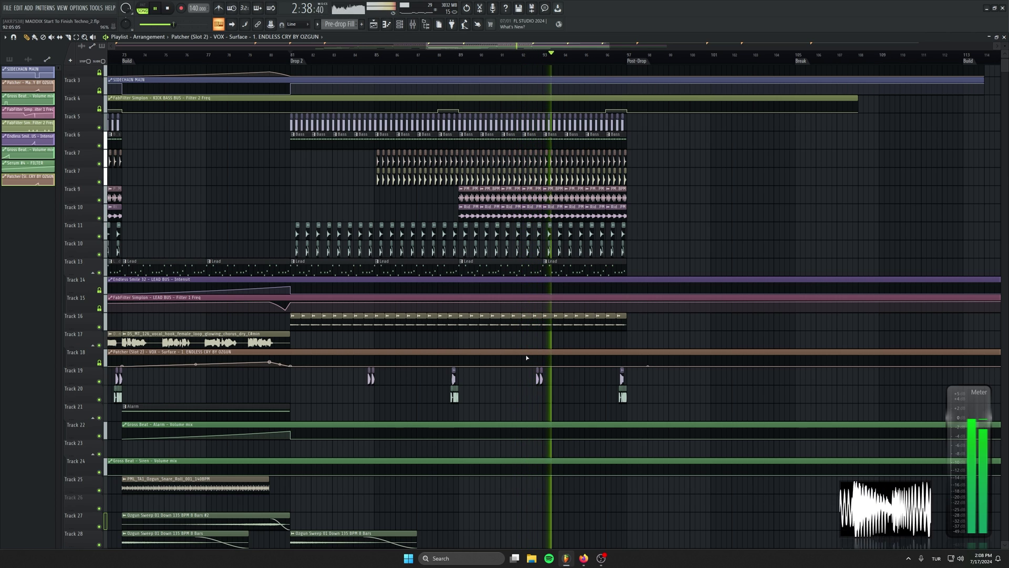
key(space)
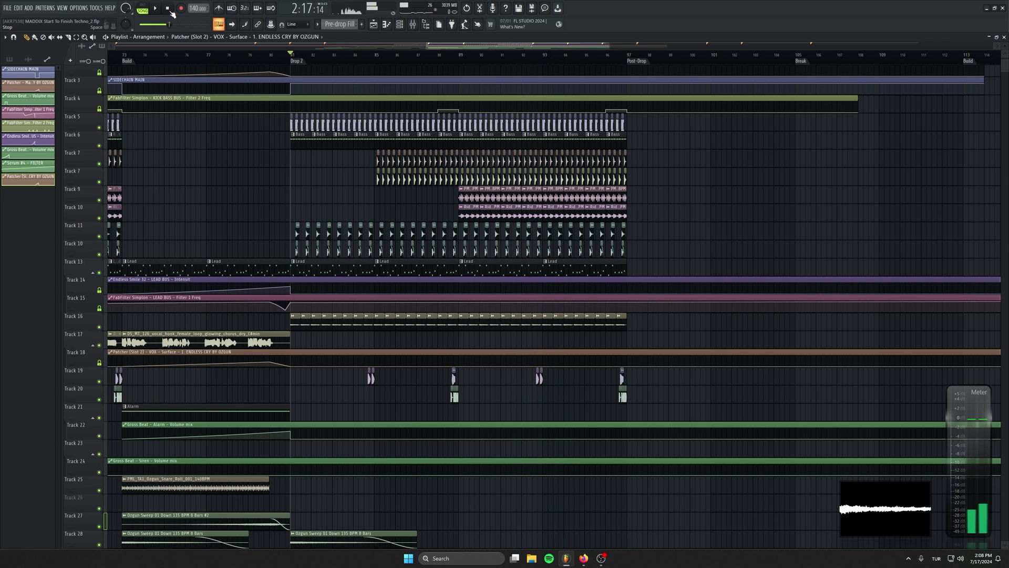
scroll(103, 128, left, 5)
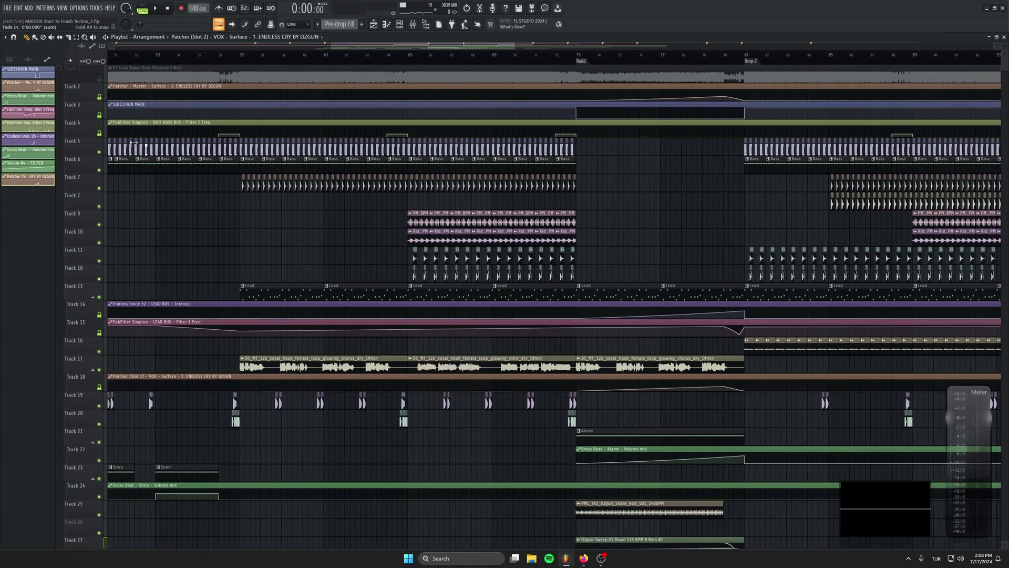
scroll(133, 166, left, 3)
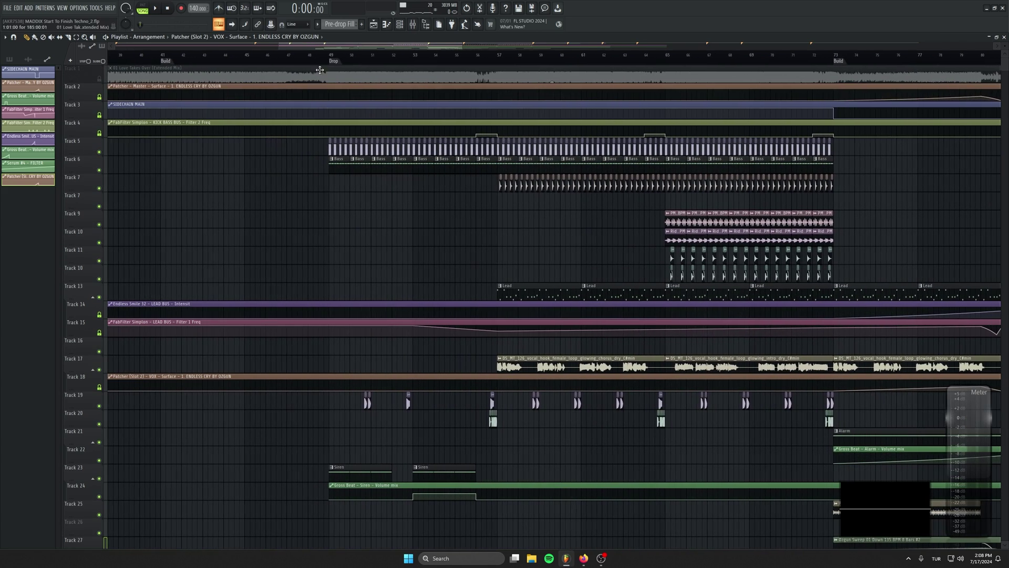
right_click(103, 152)
scroll(408, 243, up, 3)
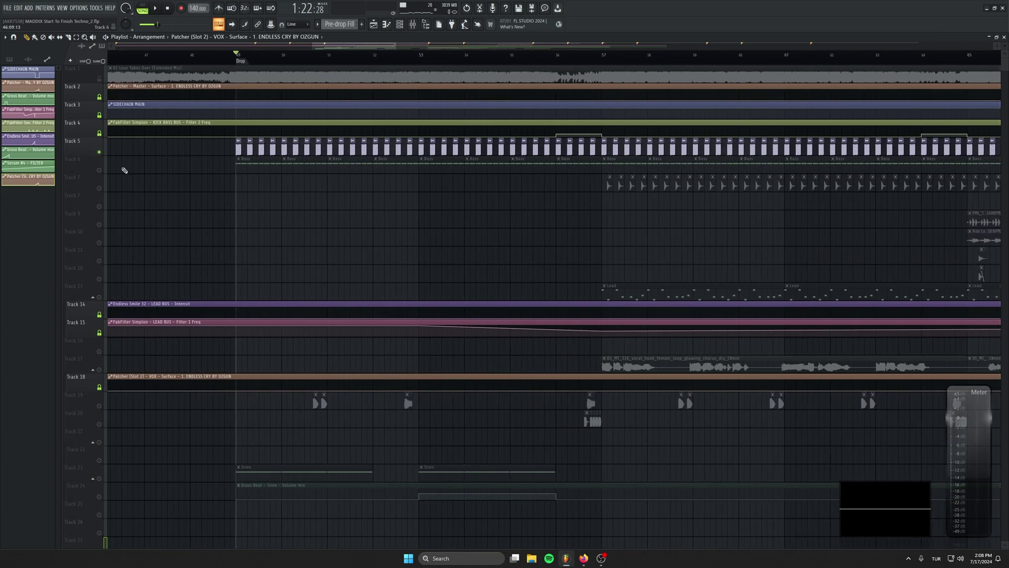
click(97, 170)
scroll(304, 273, up, 3)
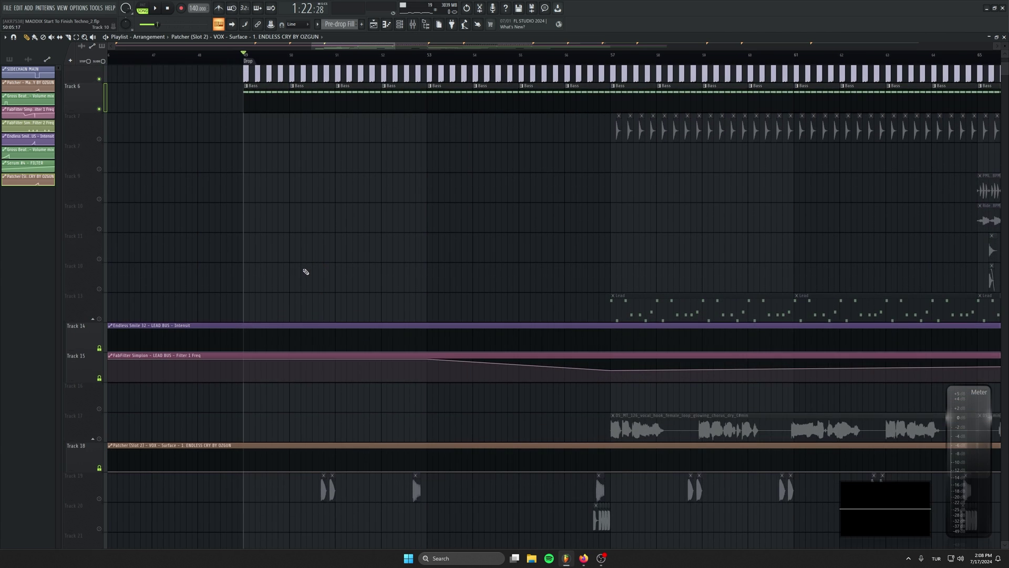
key(space)
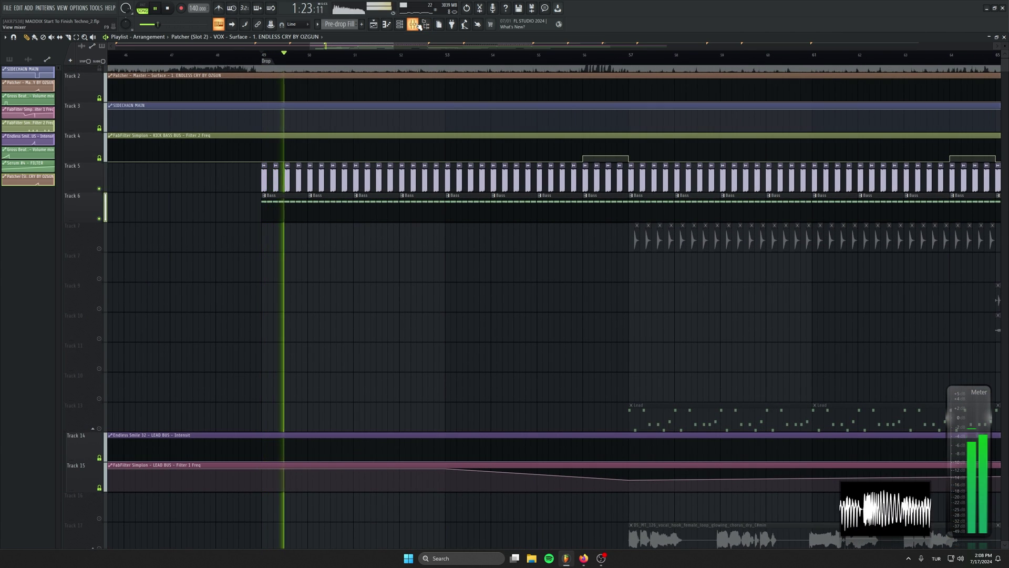
key(F9)
key(space)
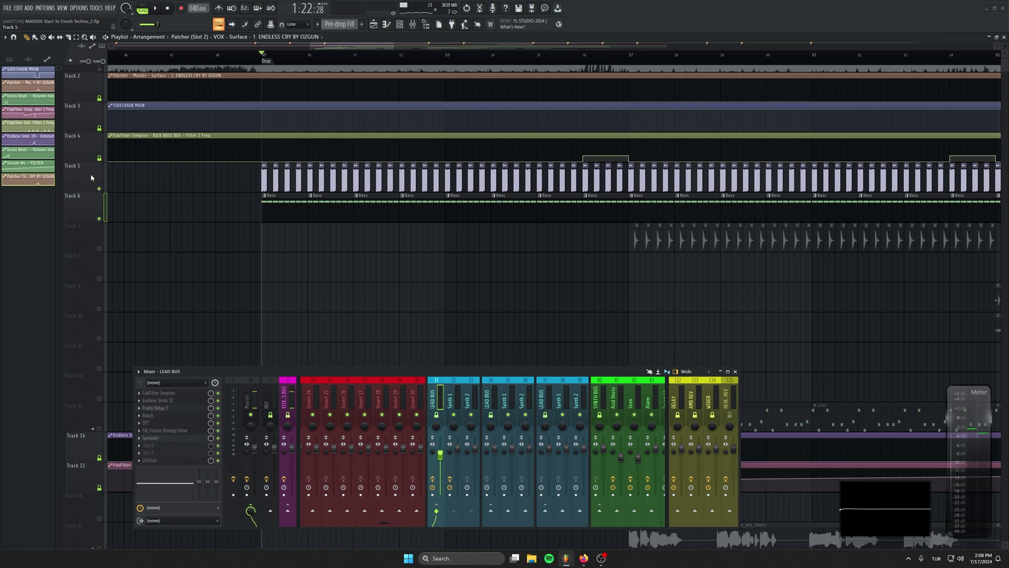
Duplicate the kick track as a second layer with its own unique sample, route it to the Kick 2 mixer track, and close the sample settings
right_click(90, 174)
click(105, 337)
key(Return)
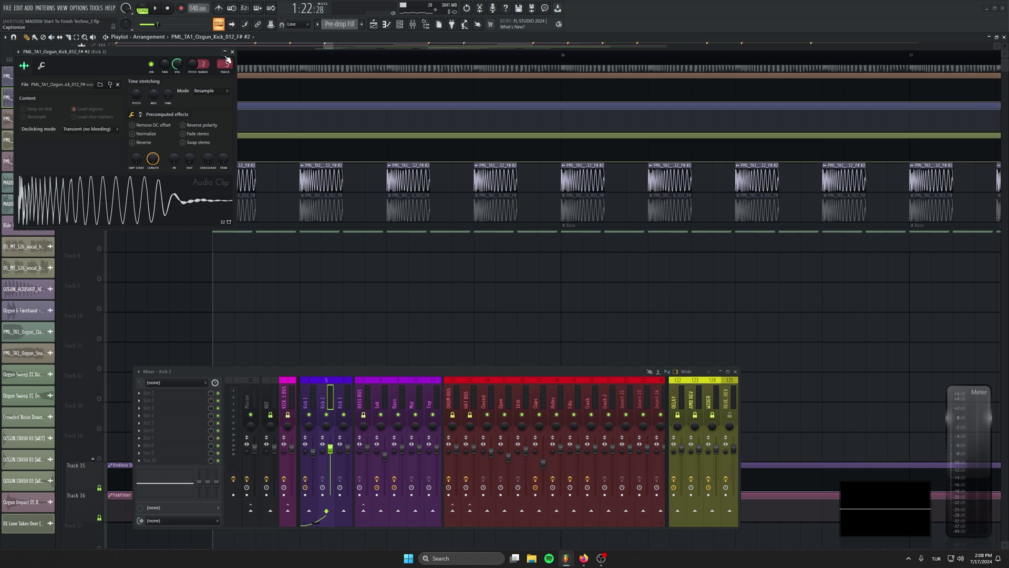
click(232, 52)
Audition samples in the Kicks folder and replace the duplicated kick layer's sample with PML_TA1_Ozgun_Kick_024_A#
click(425, 27)
click(64, 367)
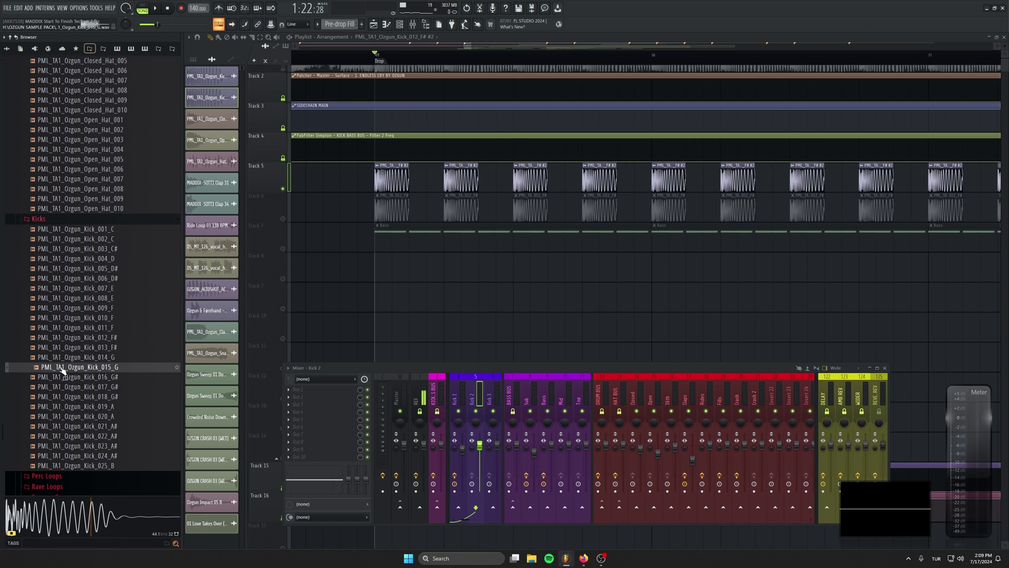
click(65, 348)
click(75, 416)
click(81, 428)
click(86, 447)
click(87, 456)
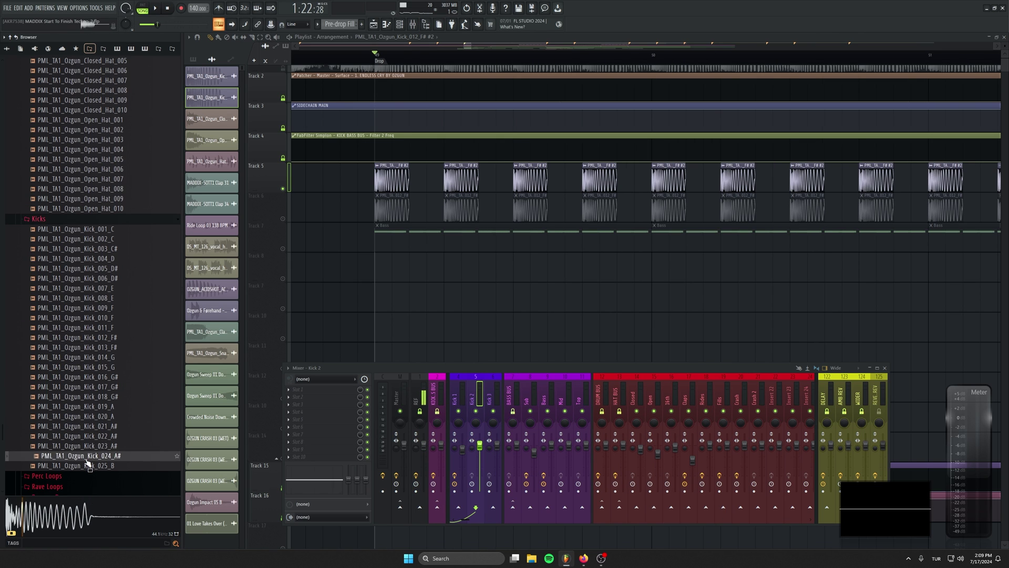
click(88, 465)
click(92, 288)
click(107, 455)
drag(103, 461, 387, 181)
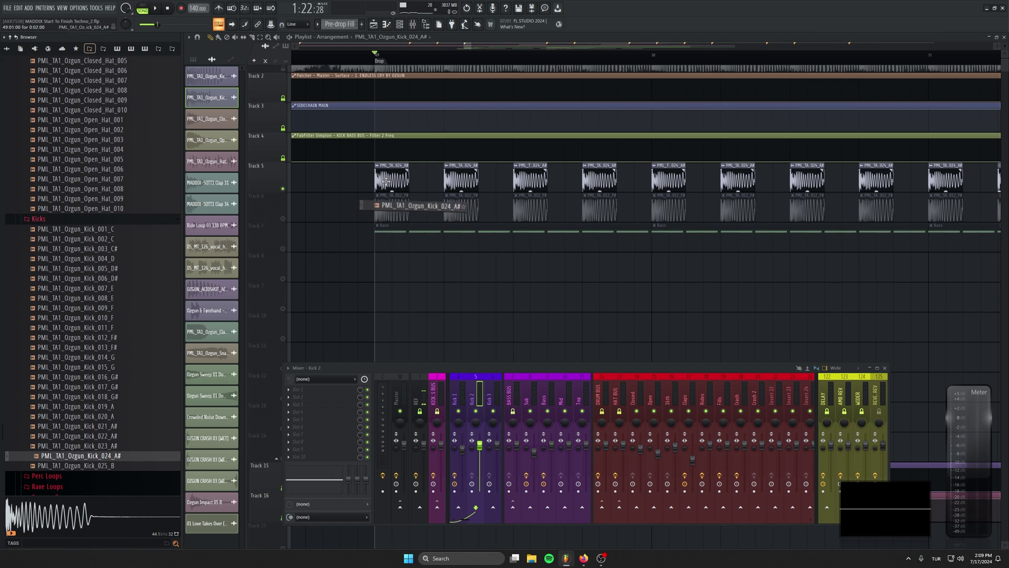
Shorten the new kick layer's clips on Track 5 to just the attack with a fade-out, and play them back
ctrl+scroll(380, 173, up, 6)
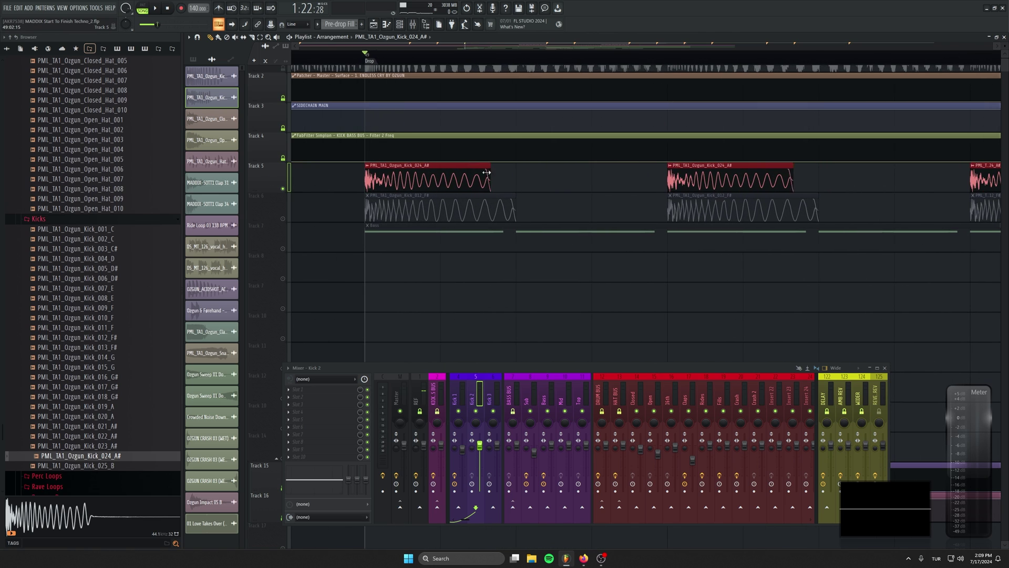
key(space)
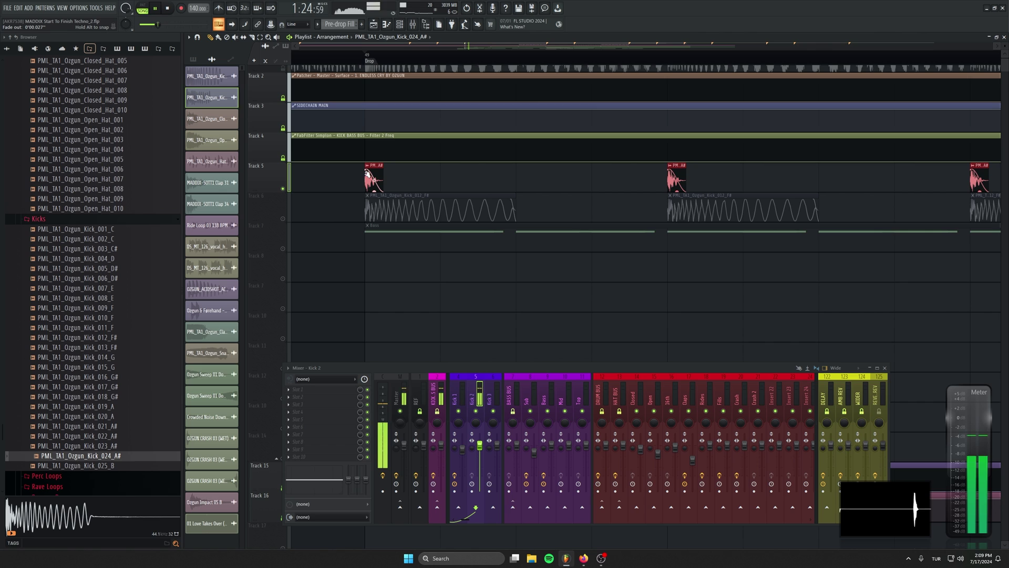
key(space)
Add FabFilter Pro-Q 3 to the Kick 2 mixer track with a 36 dB/oct low cut at about 300 Hz, and close it
click(315, 389)
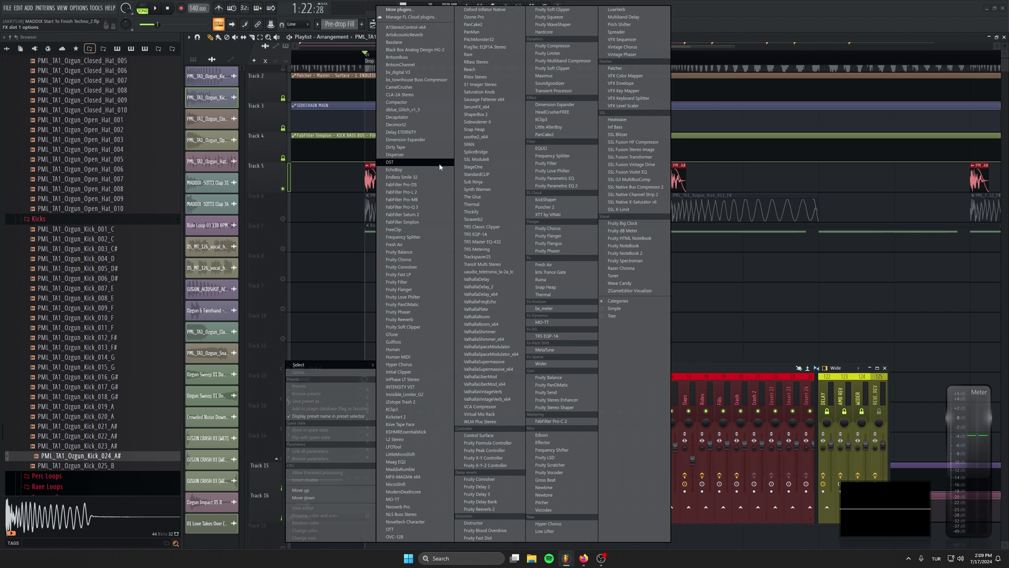
click(415, 209)
drag(75, 198, 242, 224)
key(space)
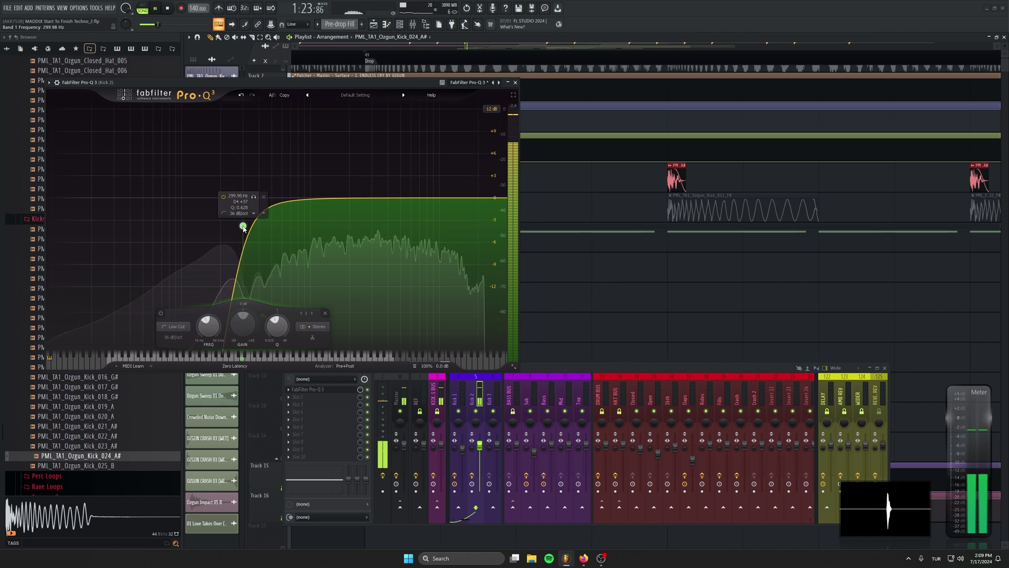
key(Escape)
Unmute the original kick and all remaining tracks, lower the Kick 2 mixer level, and listen to the first Drop
click(283, 219)
key(space)
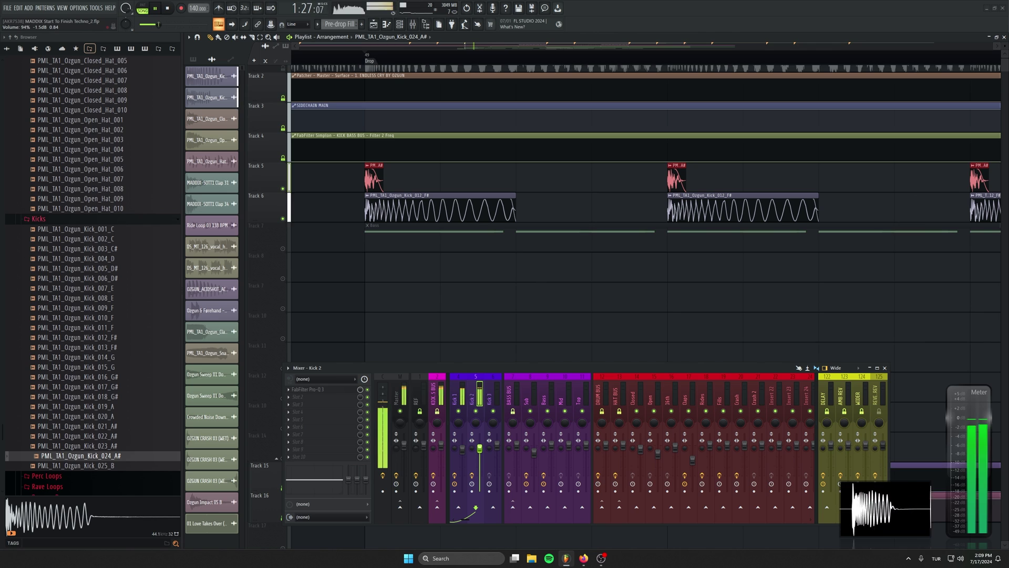
right_click(282, 219)
key(space)
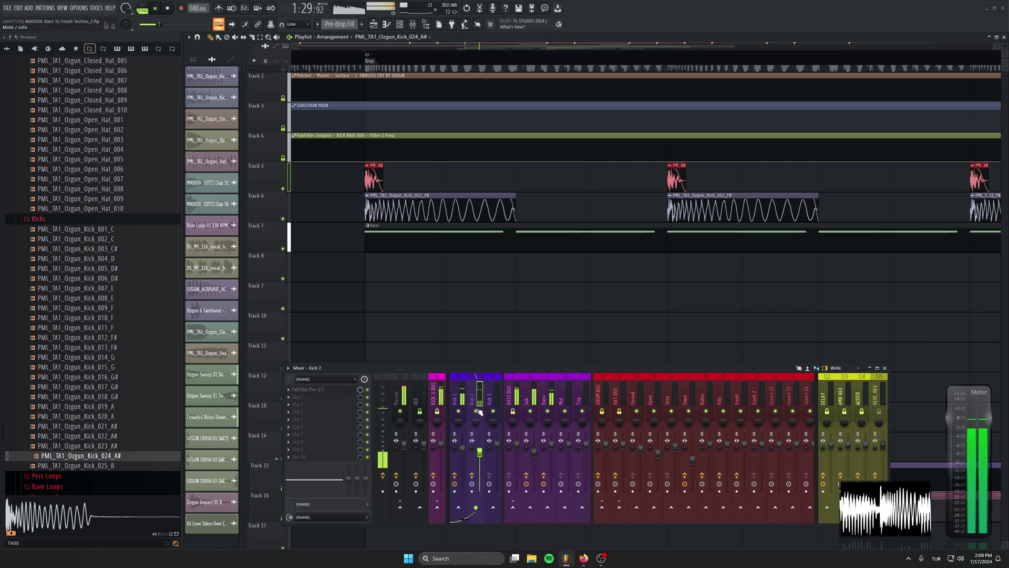
scroll(483, 257, down, 8)
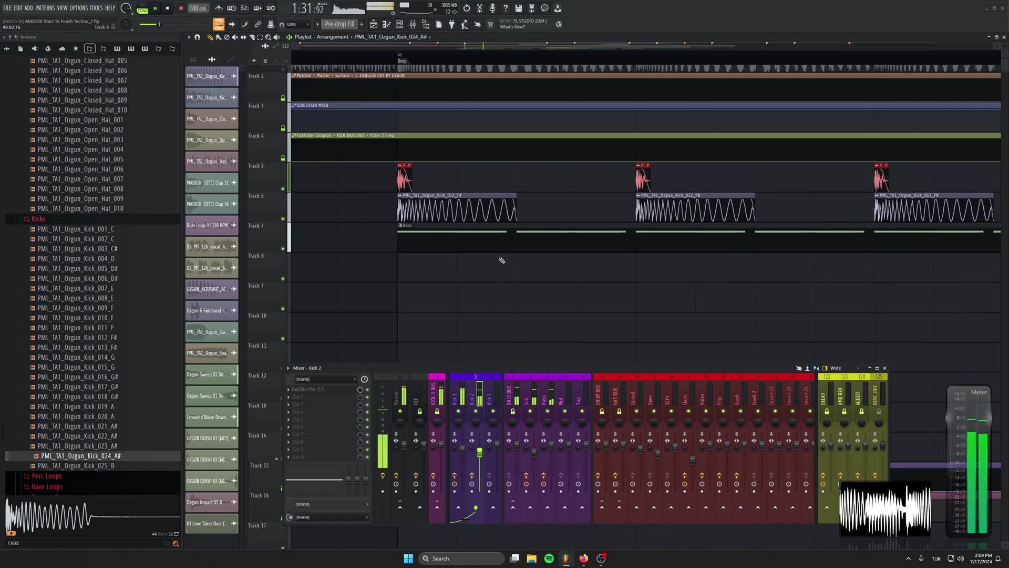
scroll(469, 265, down, 8)
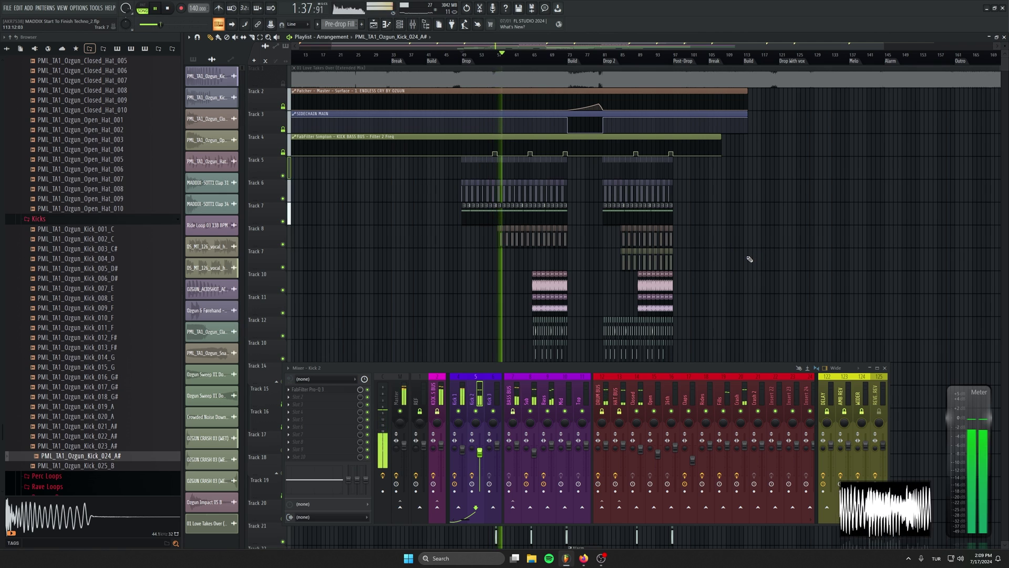
key(space)
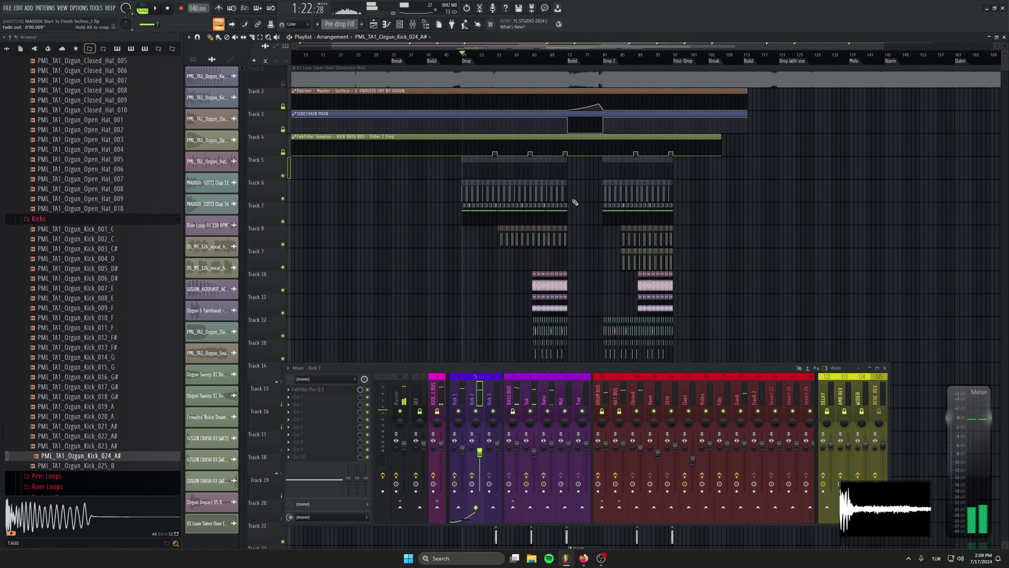
Close the mixer and copy the last eight bars of Drop 2, from the kicks through the Lead, to the Post-Drop at bar 97
scroll(442, 63, right, 4)
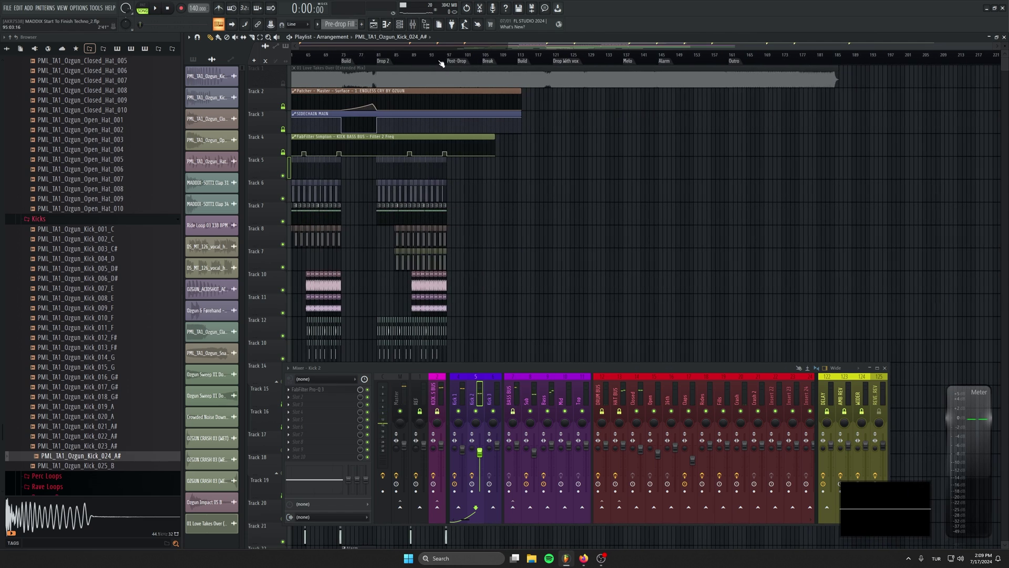
click(886, 368)
scroll(515, 258, down, 1)
scroll(509, 243, left, 1)
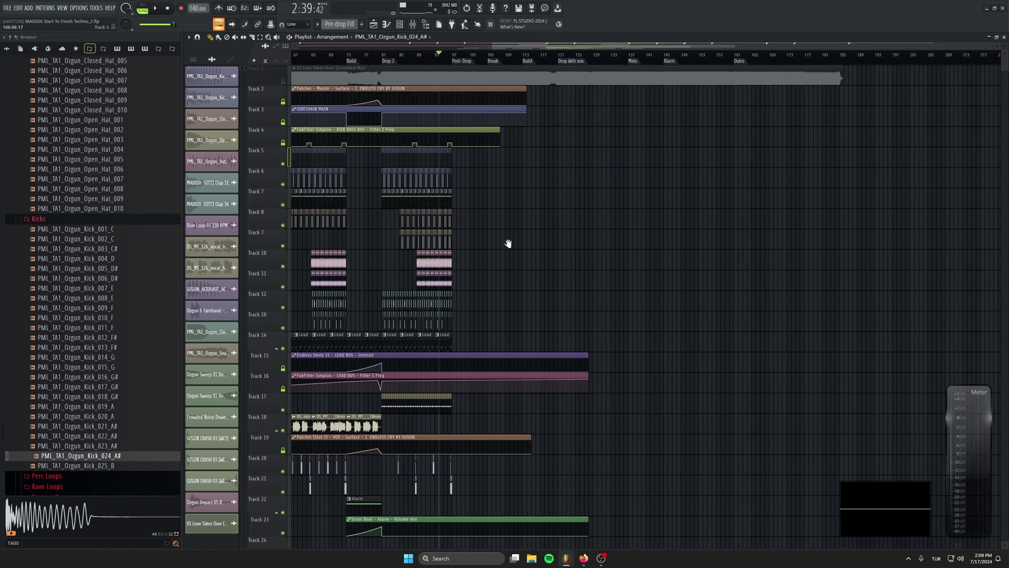
scroll(473, 235, up, 5)
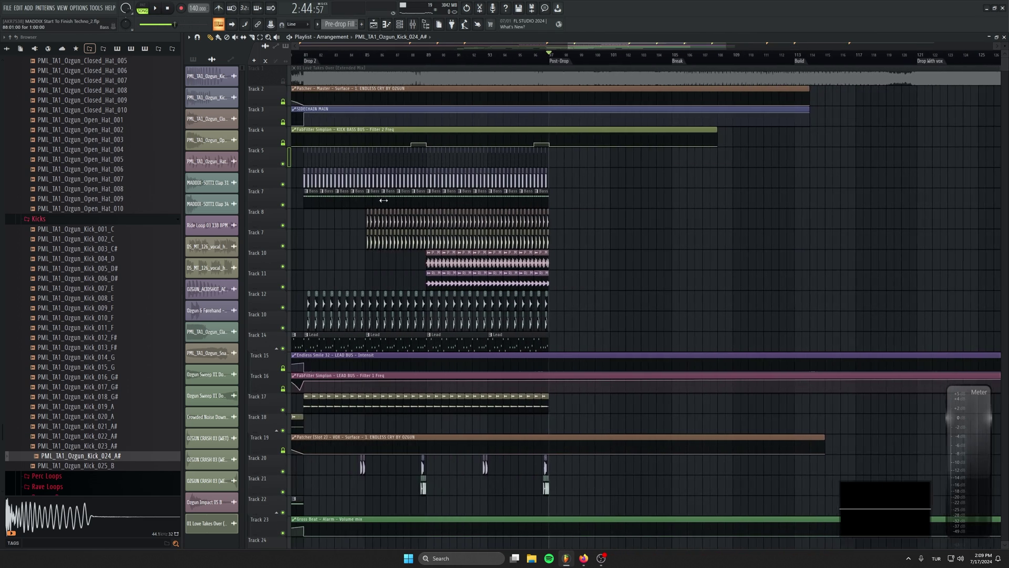
drag(580, 154, 445, 346)
drag(453, 204, 576, 205)
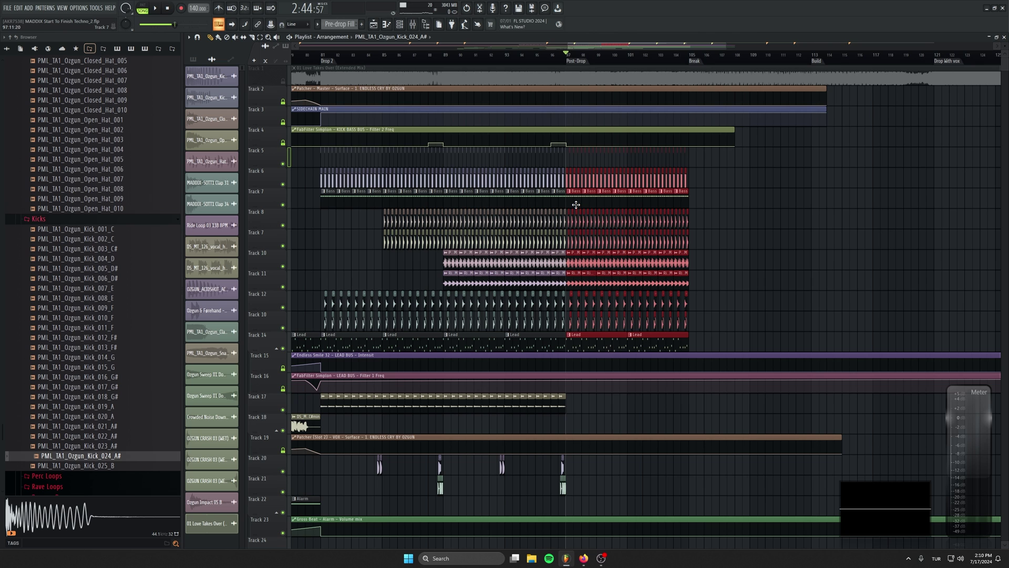
scroll(596, 208, up, 4)
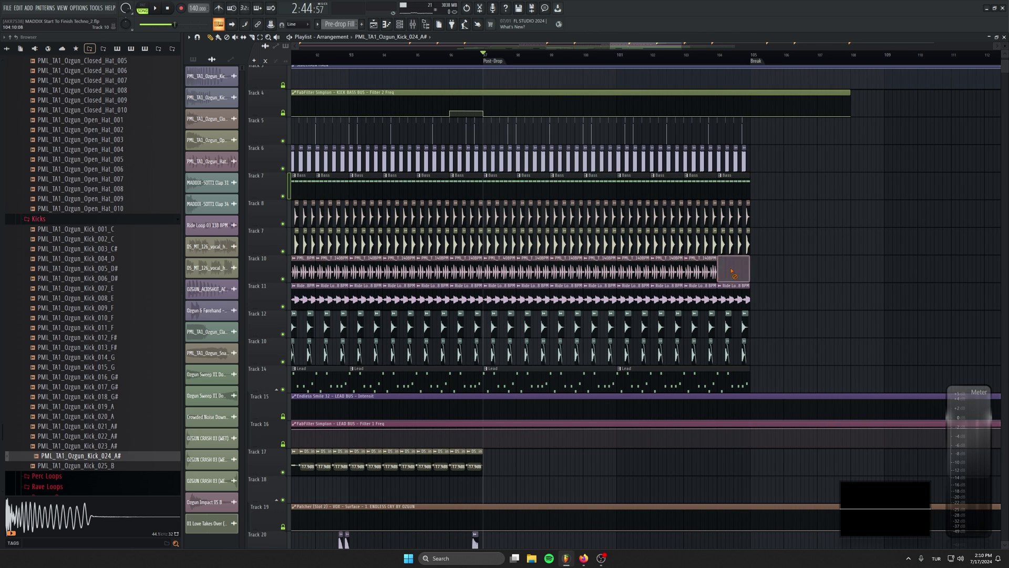
Delete the hats, loops, claps and Lead copied into the Post-Drop, keeping only kicks and bass, and play back the section
mouse_move(731, 270)
mouse_down()
mouse_move(497, 272)
mouse_move(741, 294)
mouse_move(507, 318)
mouse_up()
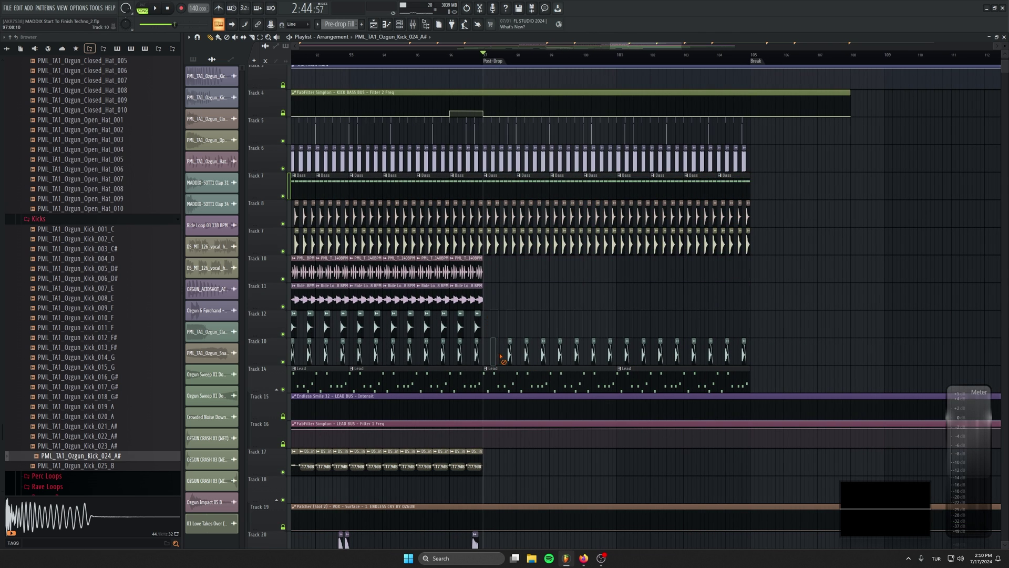
mouse_move(502, 360)
mouse_down()
mouse_move(746, 363)
mouse_move(494, 379)
mouse_up()
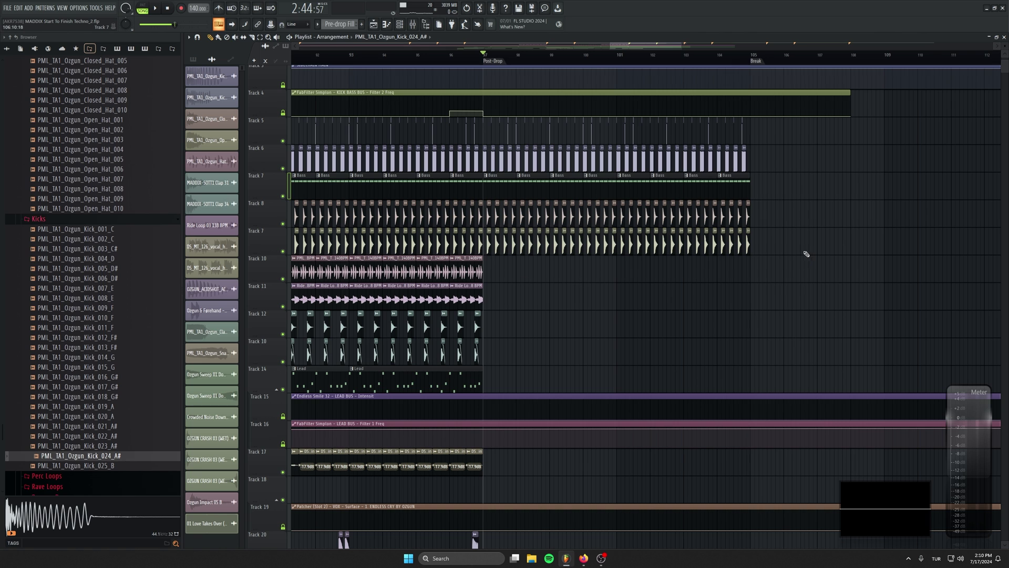
drag(806, 254, 494, 252)
drag(576, 219, 750, 221)
key(space)
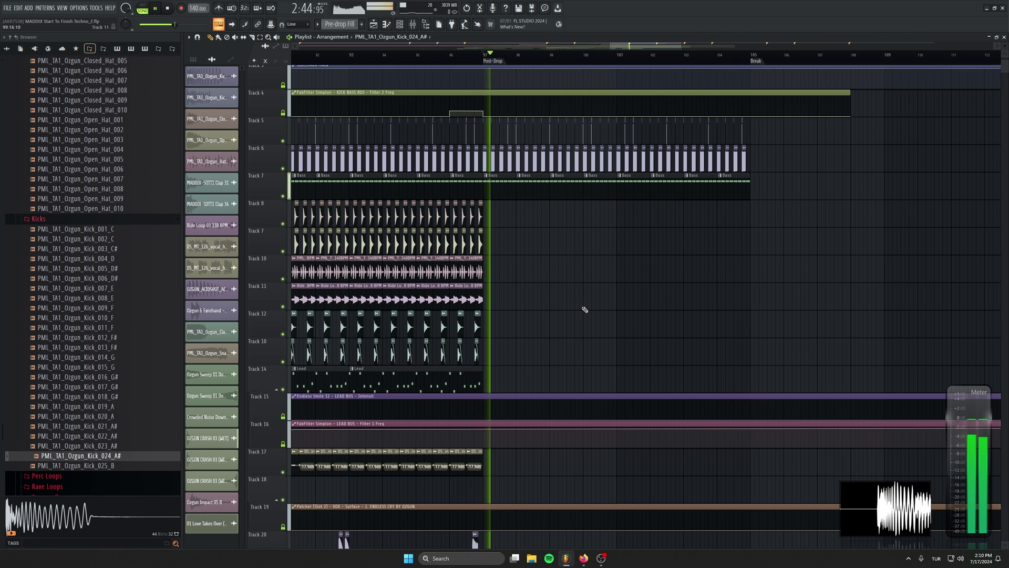
scroll(570, 362, down, 3)
key(space)
key(space)
scroll(369, 57, down, 4)
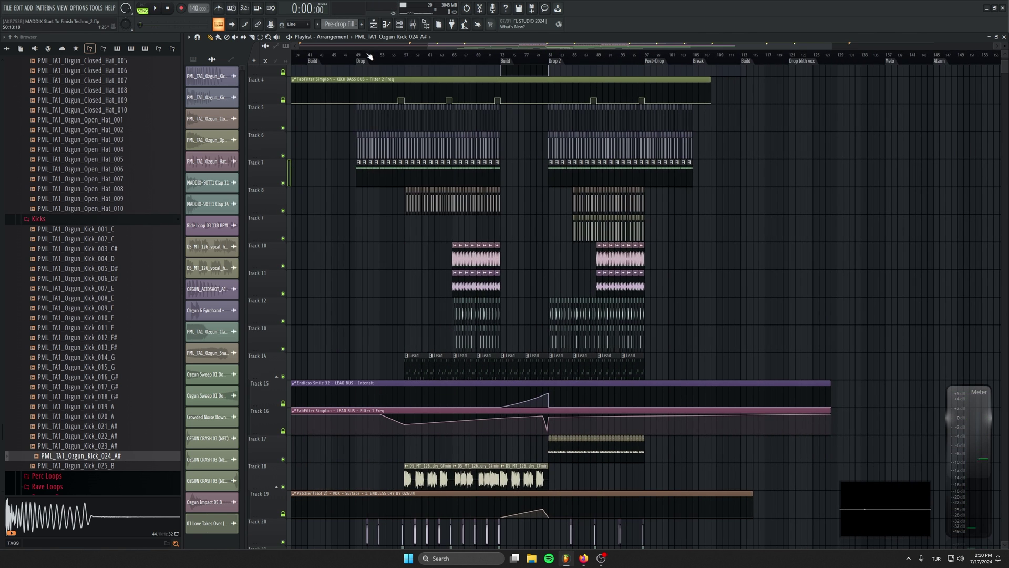
Shorten the Siren volume automation clip on Track 25 to the Build, and the Alarm volume automation on Track 23 to about bar 98
drag(403, 270, 430, 125)
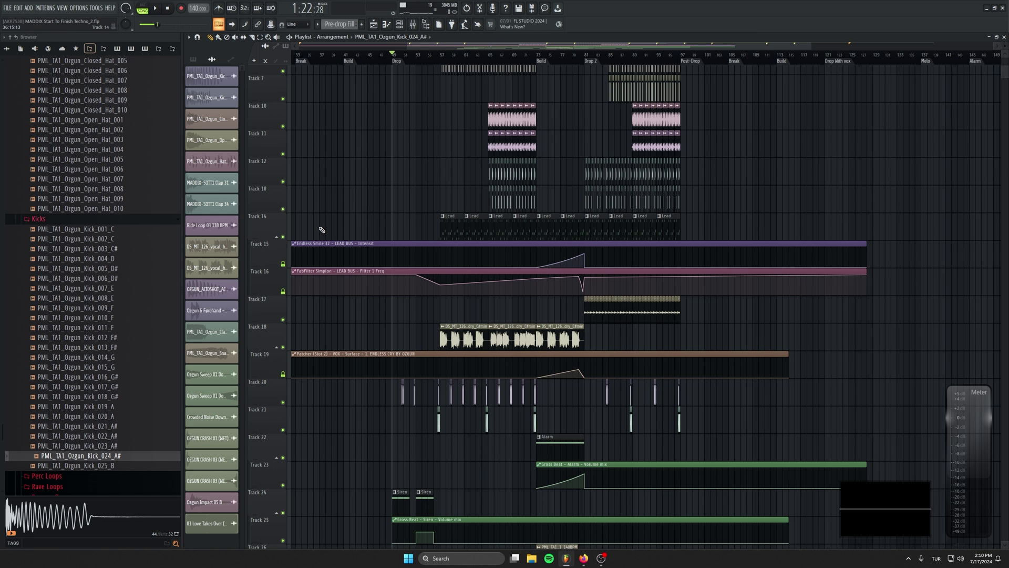
drag(429, 434, 401, 348)
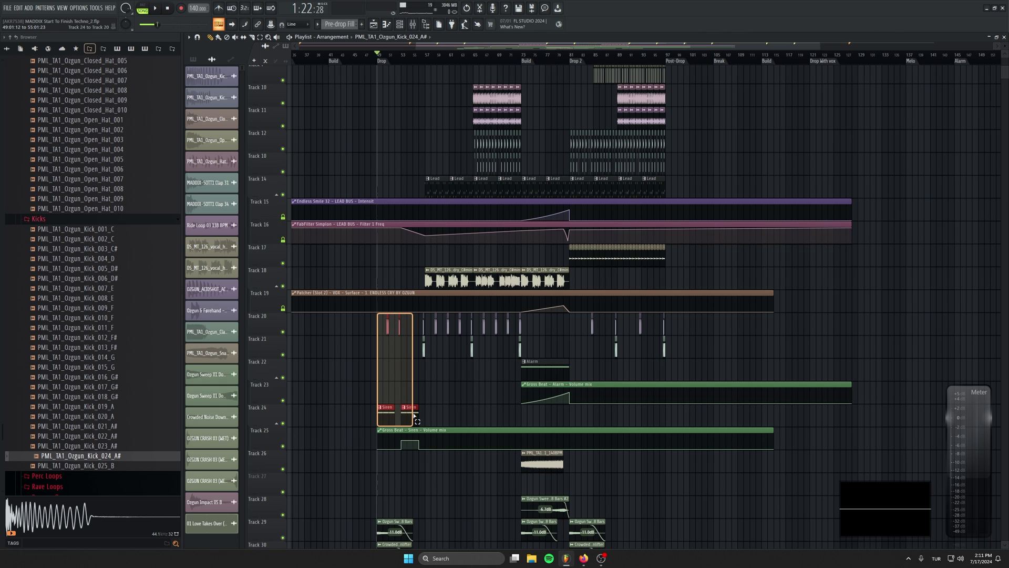
drag(413, 416, 414, 416)
drag(773, 432, 773, 432)
drag(772, 432, 521, 432)
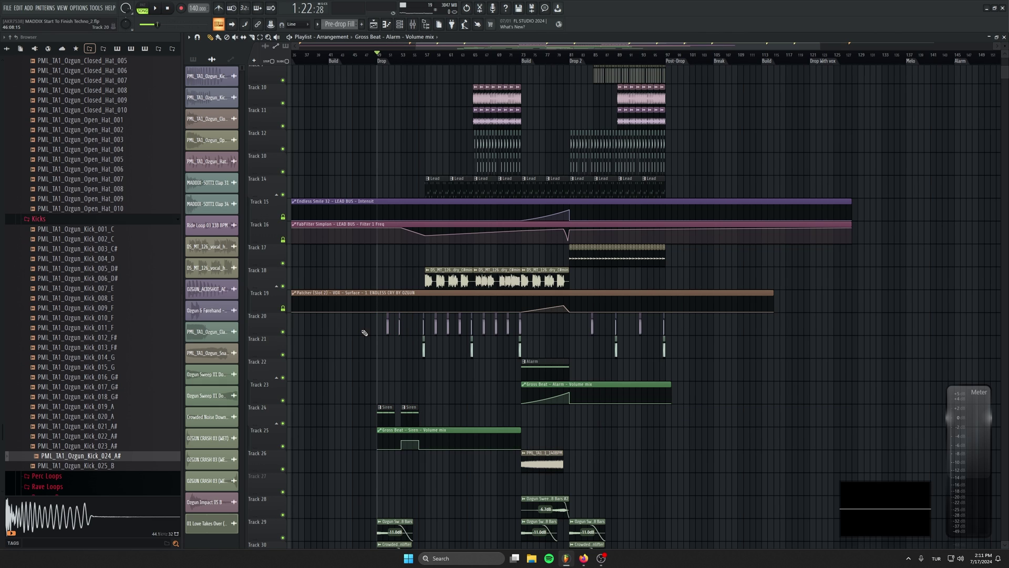
Copy the first Drop's Siren clips, volume automation, Track 20 fills and Track 29–30 sweeps to the Post-Drop at bar 97
drag(363, 331, 418, 452)
drag(407, 417, 696, 432)
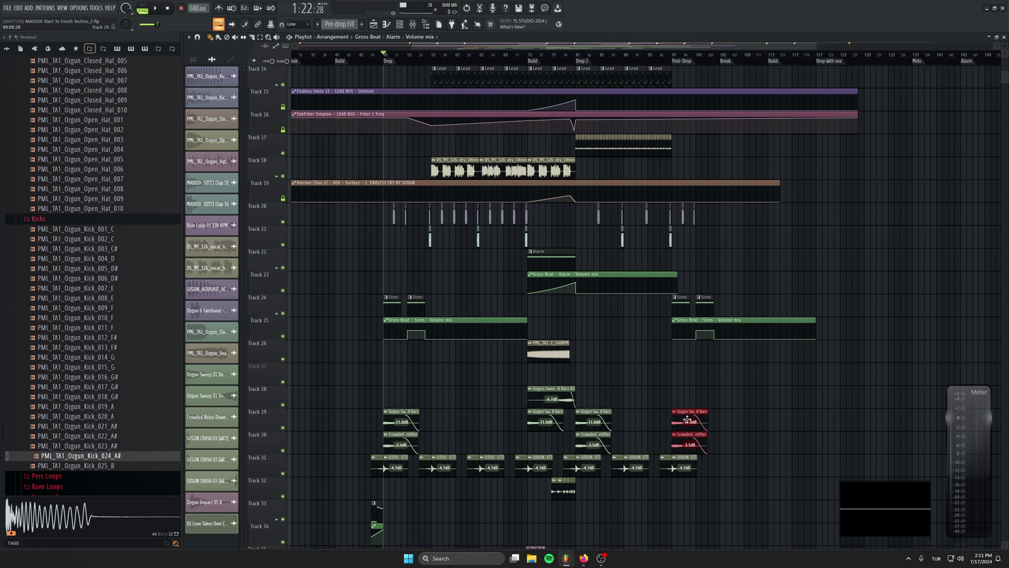
scroll(687, 419, down, 4)
scroll(615, 259, up, 5)
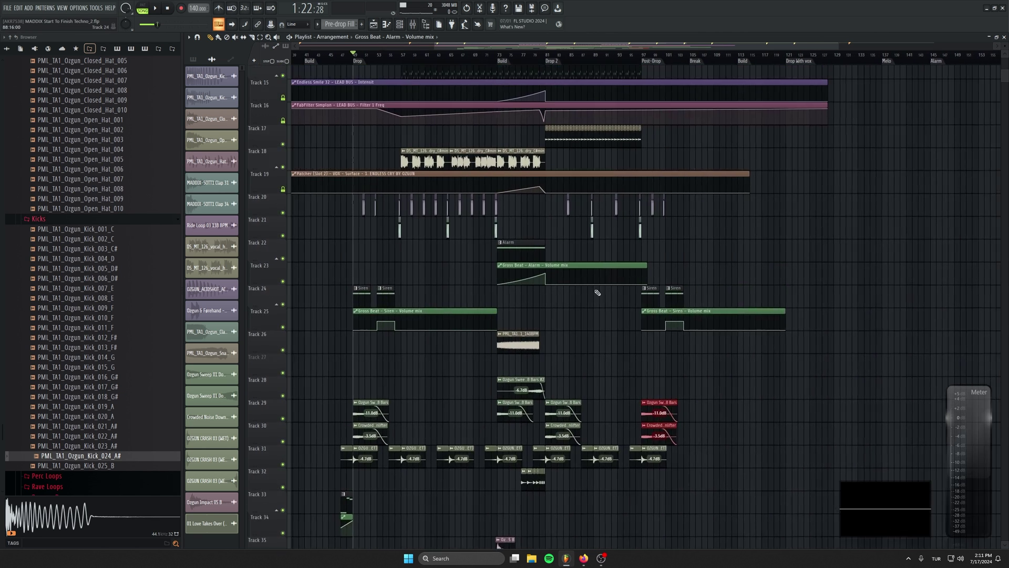
Play back the transition from Drop 2 into the Post-Drop and lower the Siren mixer track to -3.5 dB
click(620, 55)
key(space)
scroll(615, 310, up, 7)
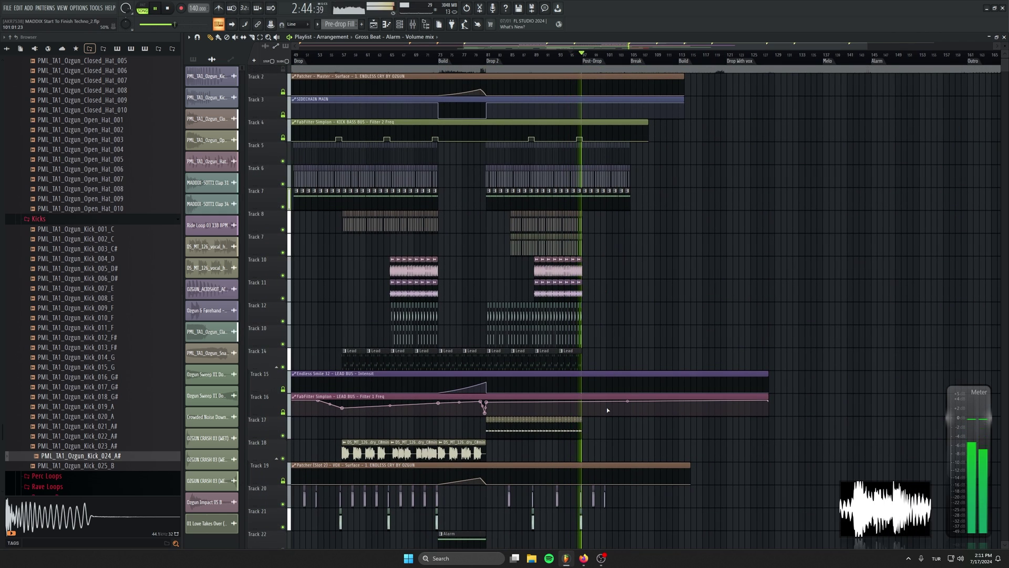
key(F9)
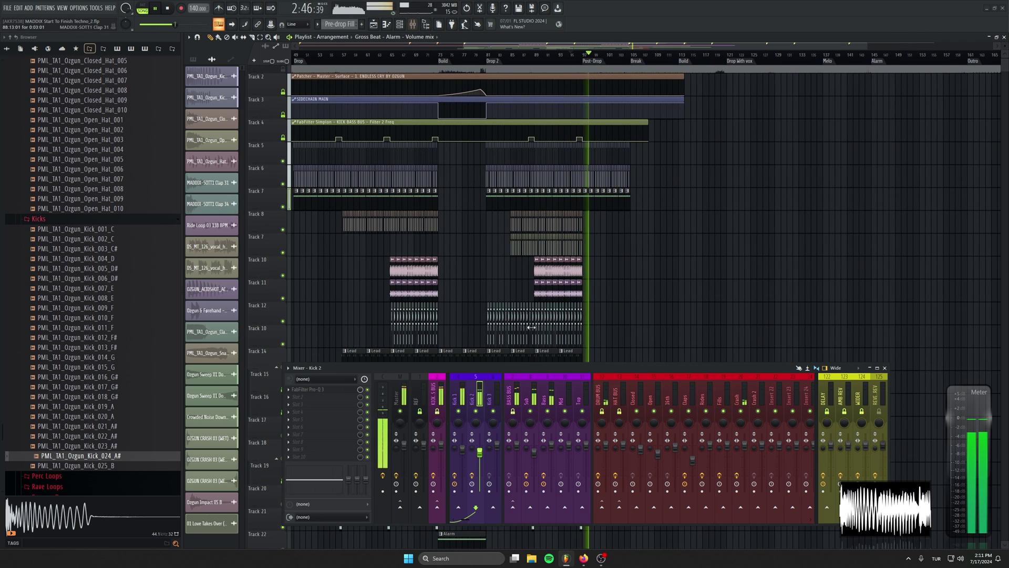
scroll(547, 420, down, 10)
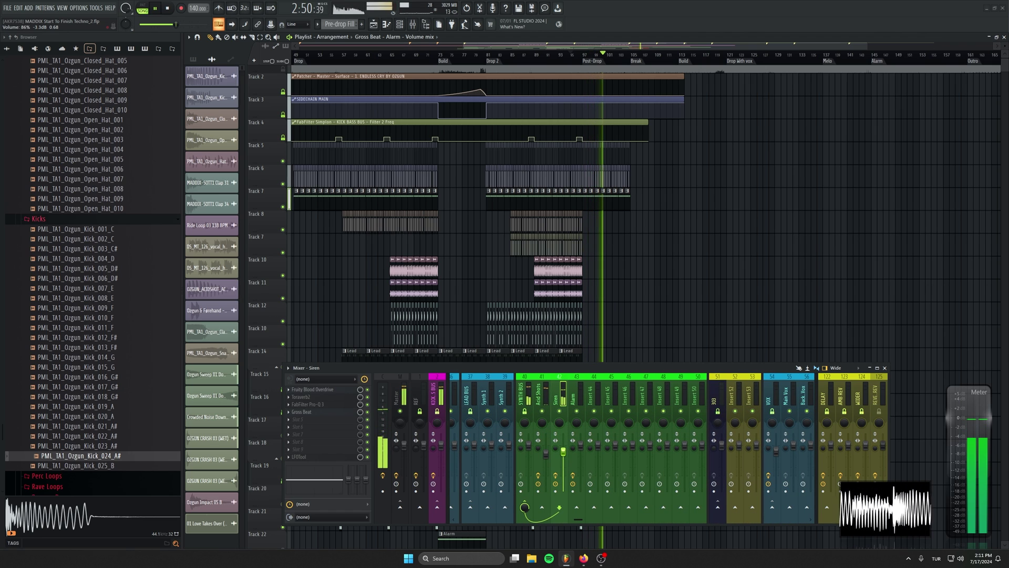
click(885, 368)
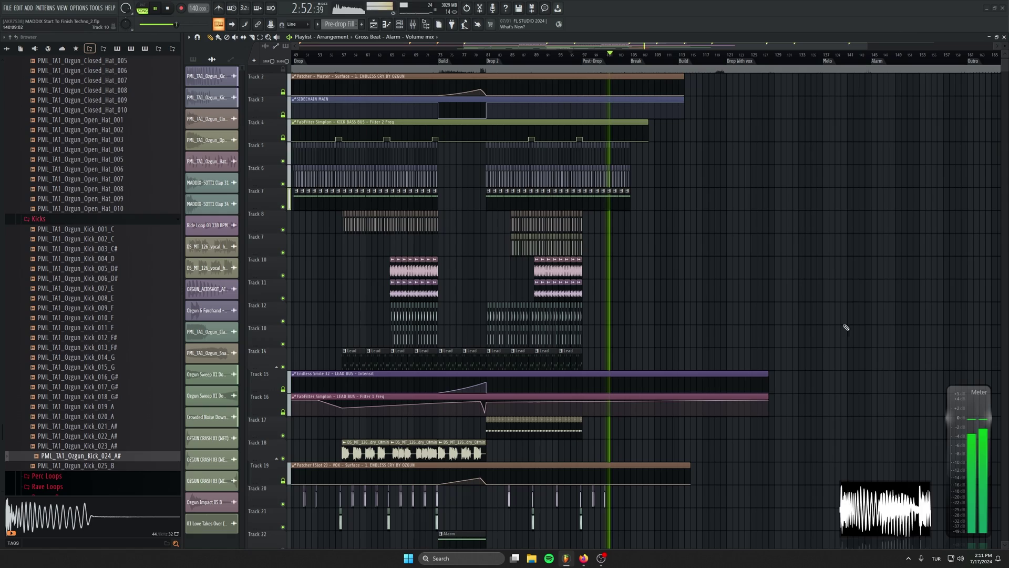
scroll(687, 286, up, 1)
scroll(629, 261, up, 1)
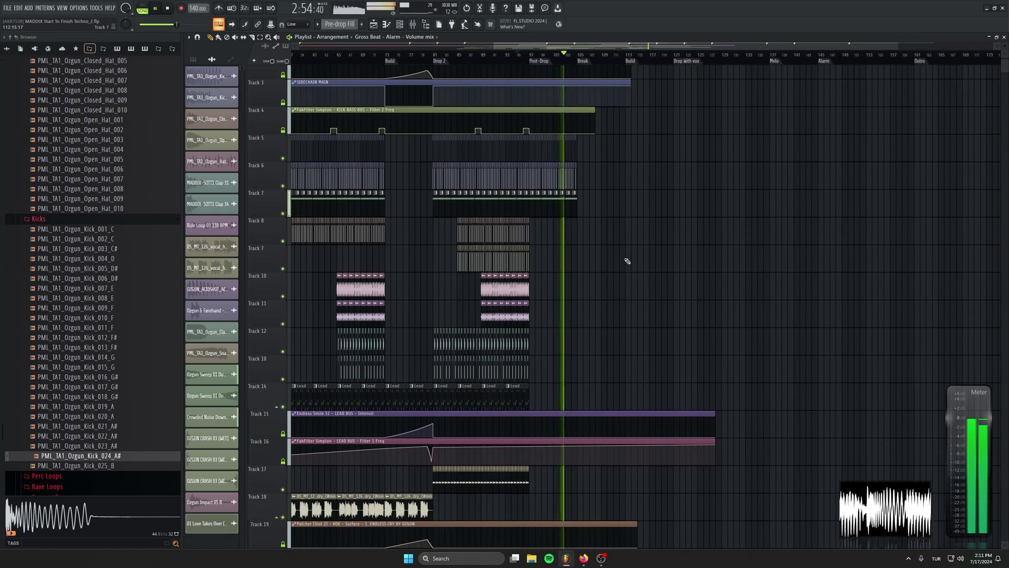
scroll(604, 264, up, 6)
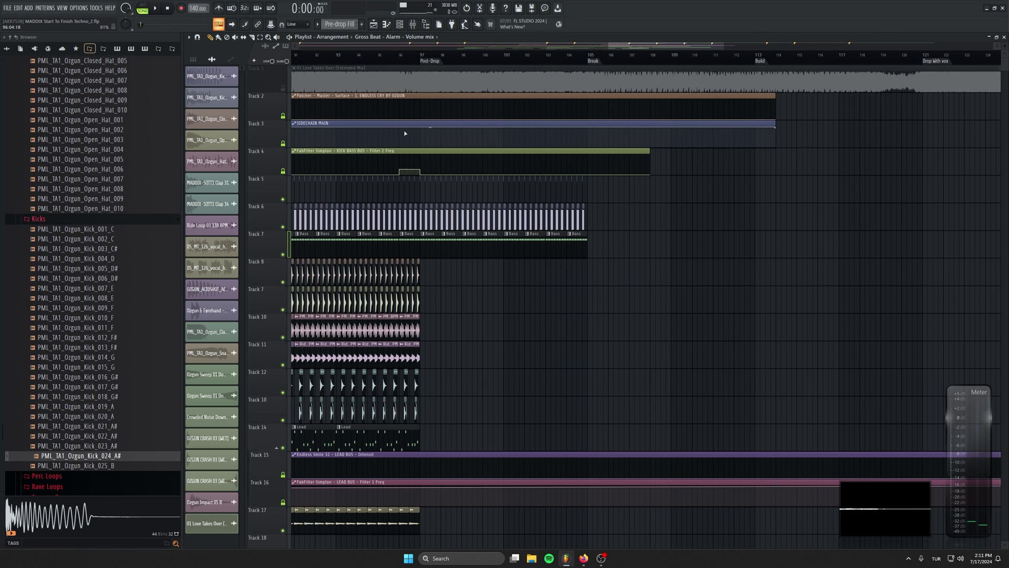
Recreate the raised one-bar step before the Break in the KICK BASS BUS Filter 2 Freq automation by copying and pasting point values
right_click(420, 170)
click(445, 295)
right_click(568, 170)
click(596, 302)
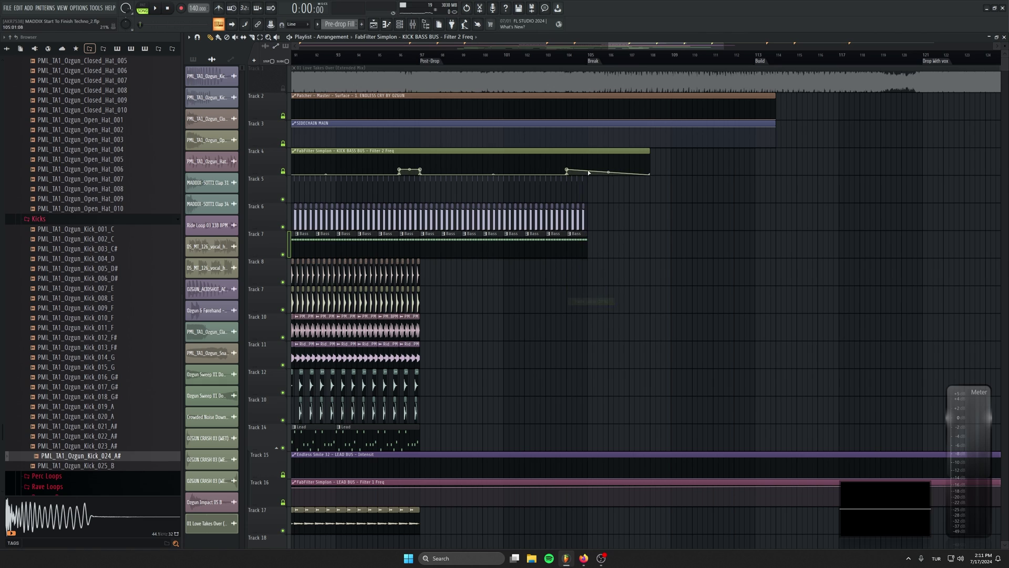
right_click(588, 169)
click(612, 303)
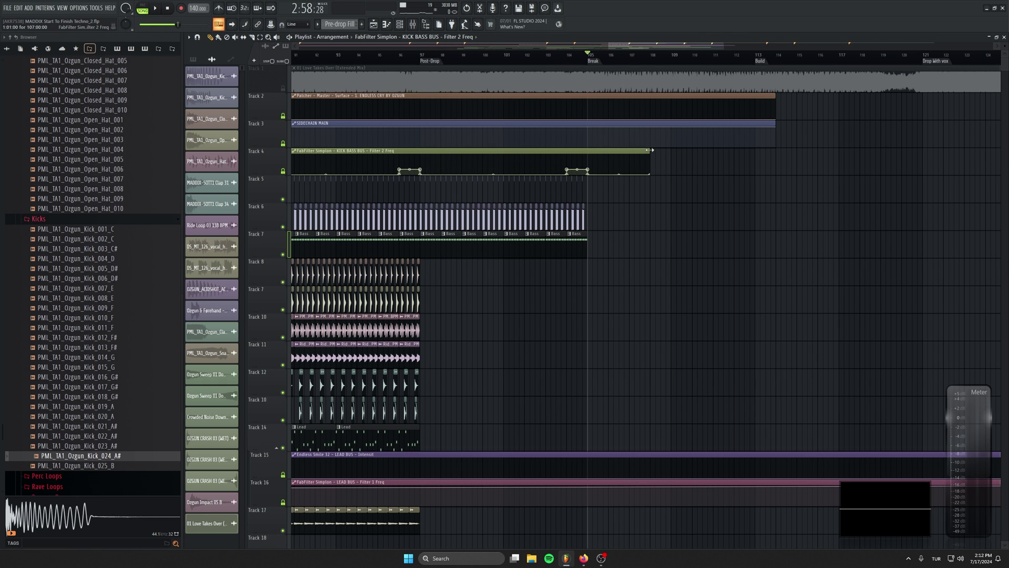
Hold the KICK BASS BUS filter automation at its raised value until bar 121 by deleting the drop-back points, lengthening the clip and pasting an end value
right_click(650, 174)
click(666, 186)
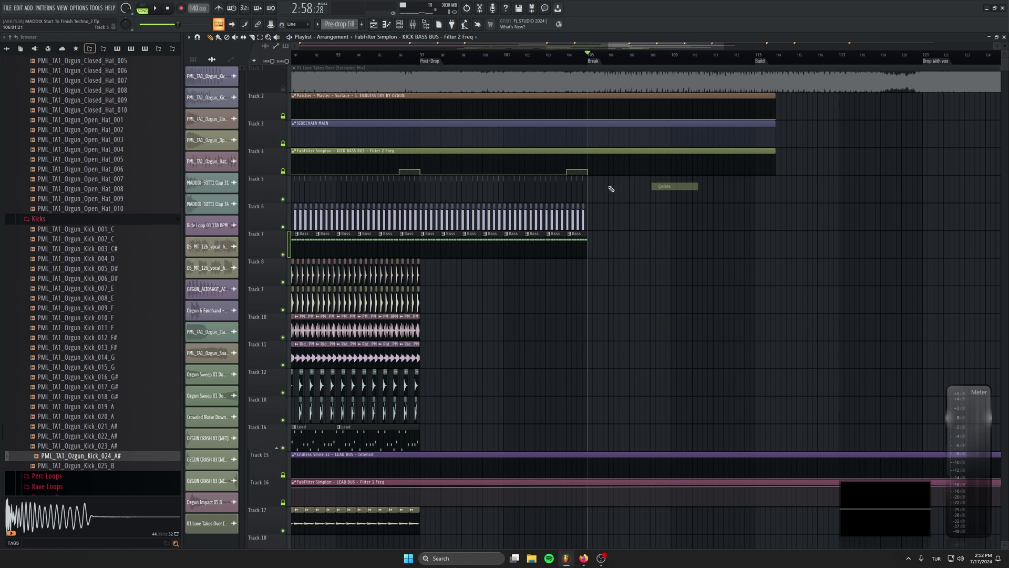
right_click(588, 172)
click(601, 186)
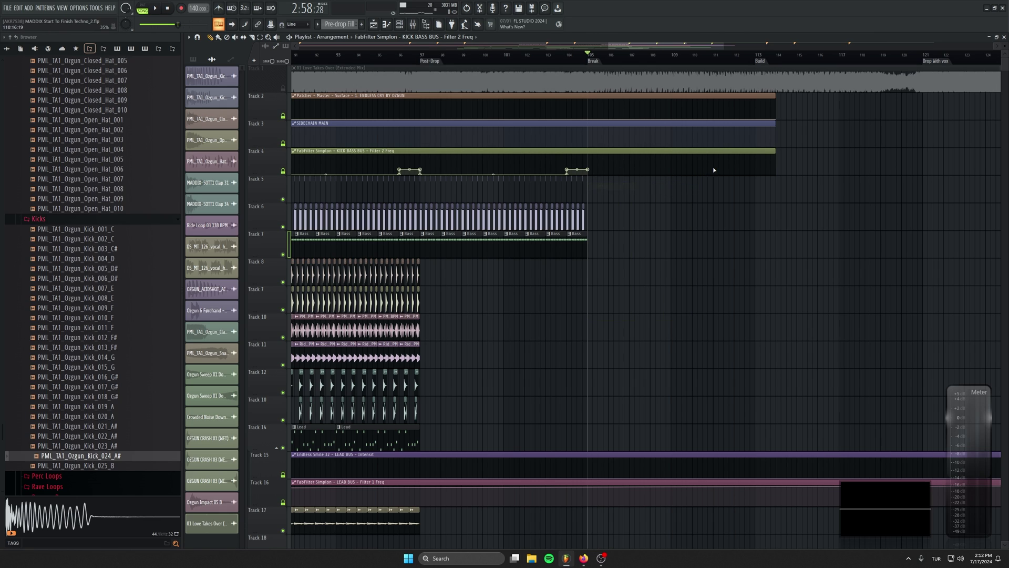
drag(775, 157, 884, 140)
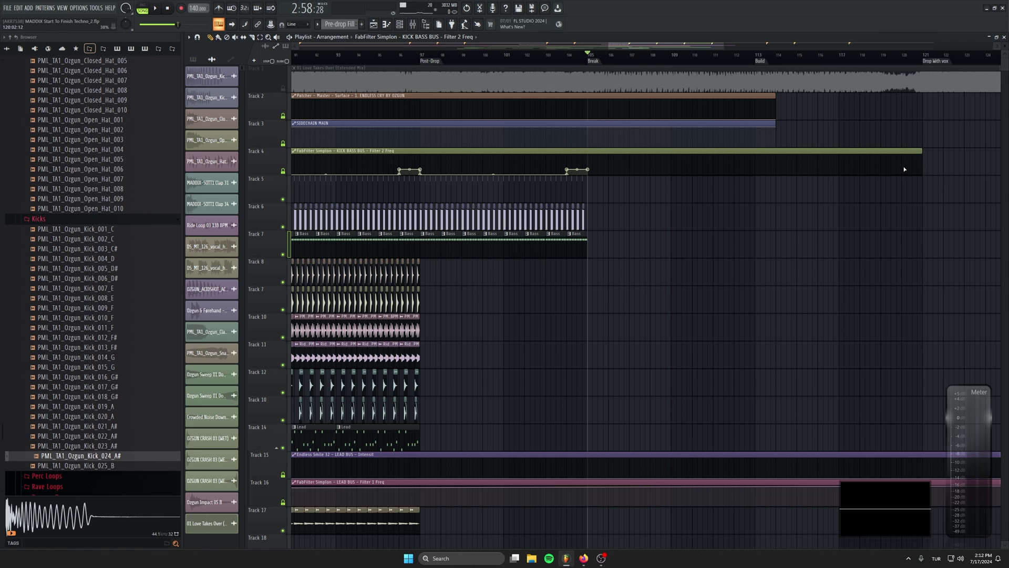
click(909, 167)
right_click(908, 167)
click(946, 296)
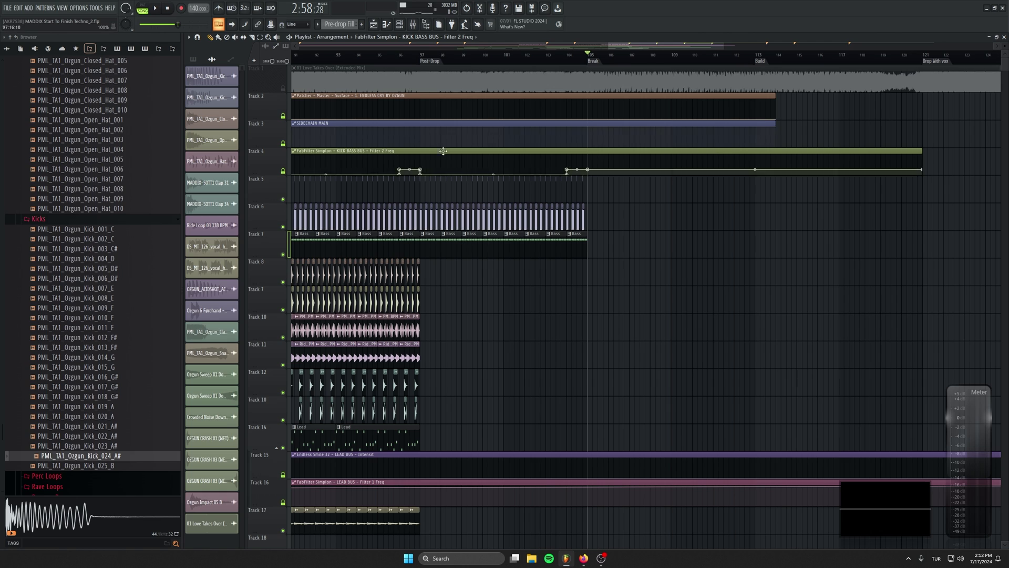
Copy the Post-Drop kick and bass clips on Tracks 5 to 7 to the Break at bar 105
drag(633, 256, 448, 195)
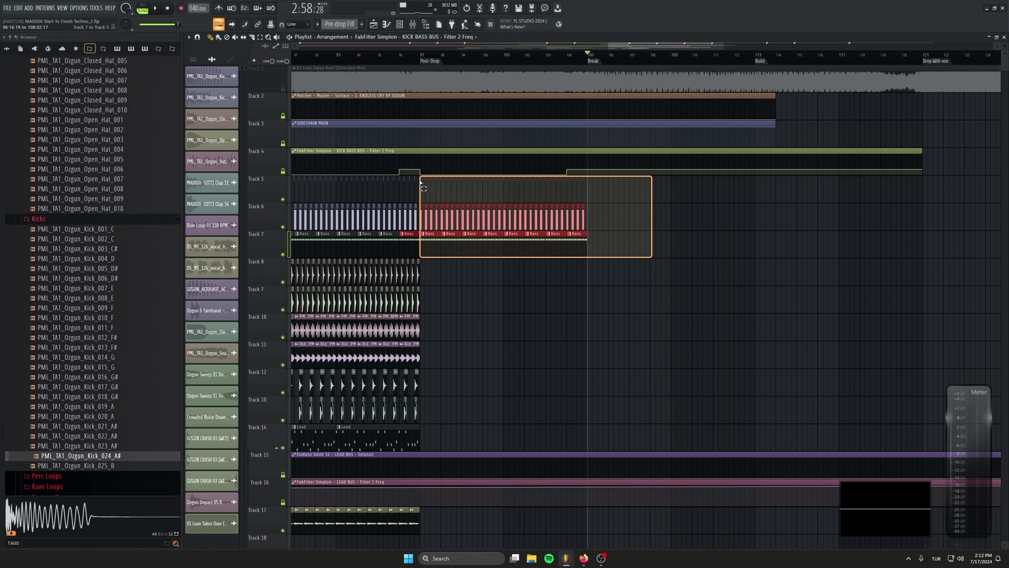
drag(428, 237, 610, 238)
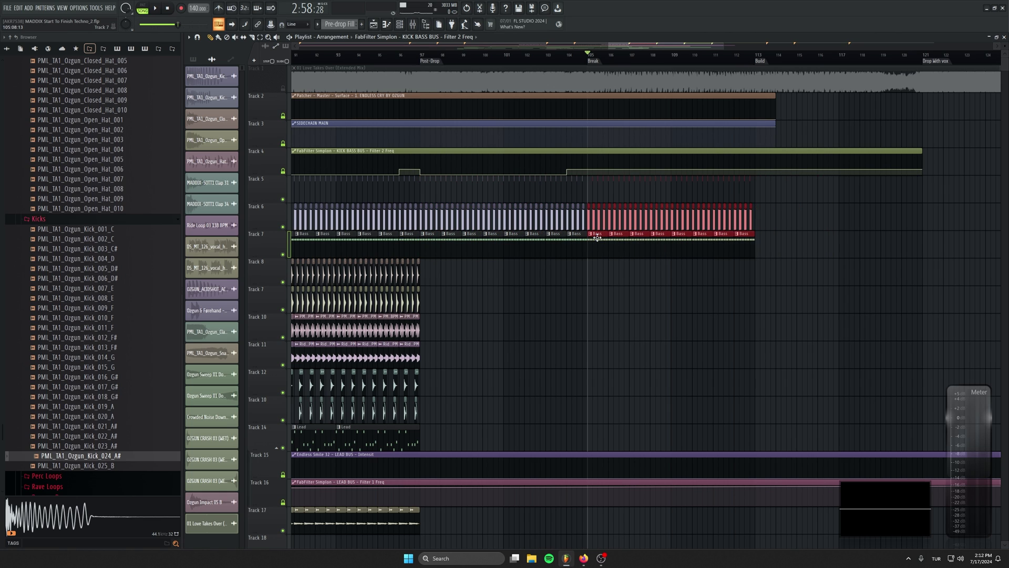
click(721, 301)
right_click(761, 301)
Copy the first two vocal clips on Track 18 to the Break at bar 105 and play from there
drag(494, 337, 629, 169)
scroll(625, 288, down, 3)
drag(626, 216, 617, 74)
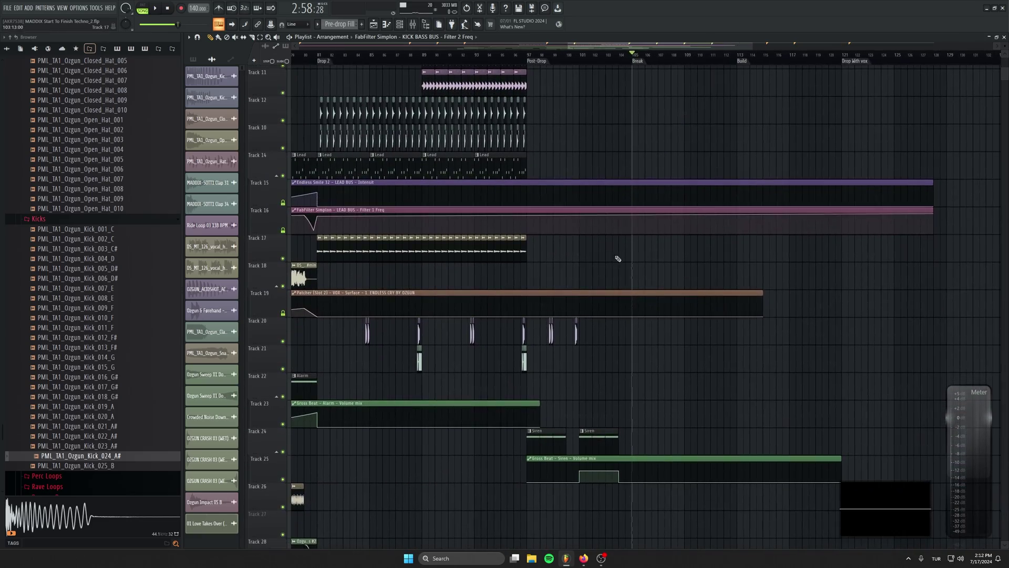
drag(584, 291, 804, 278)
drag(445, 247, 555, 322)
scroll(555, 323, down, 3)
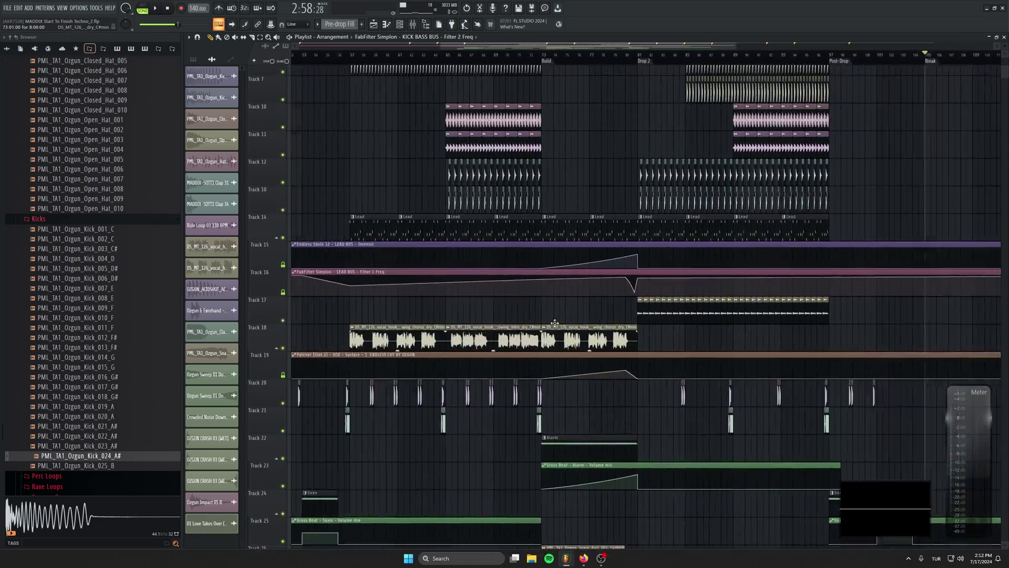
drag(595, 273, 523, 293)
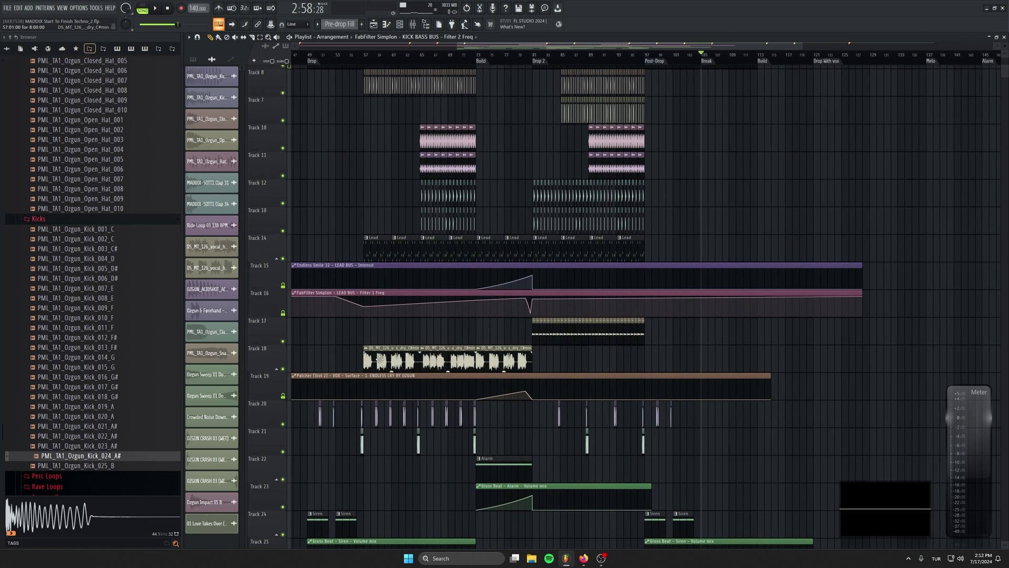
drag(395, 357, 754, 349)
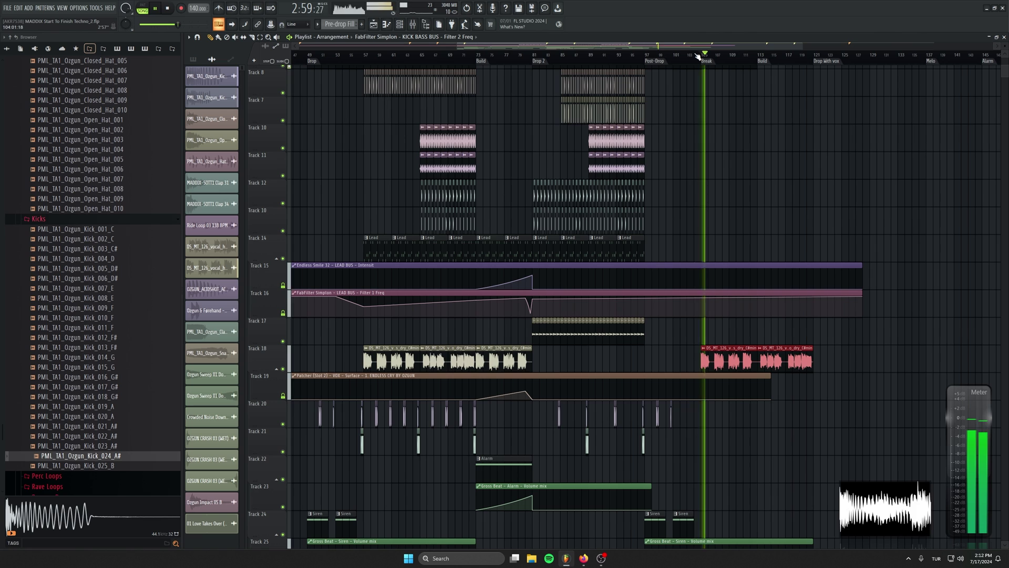
click(698, 56)
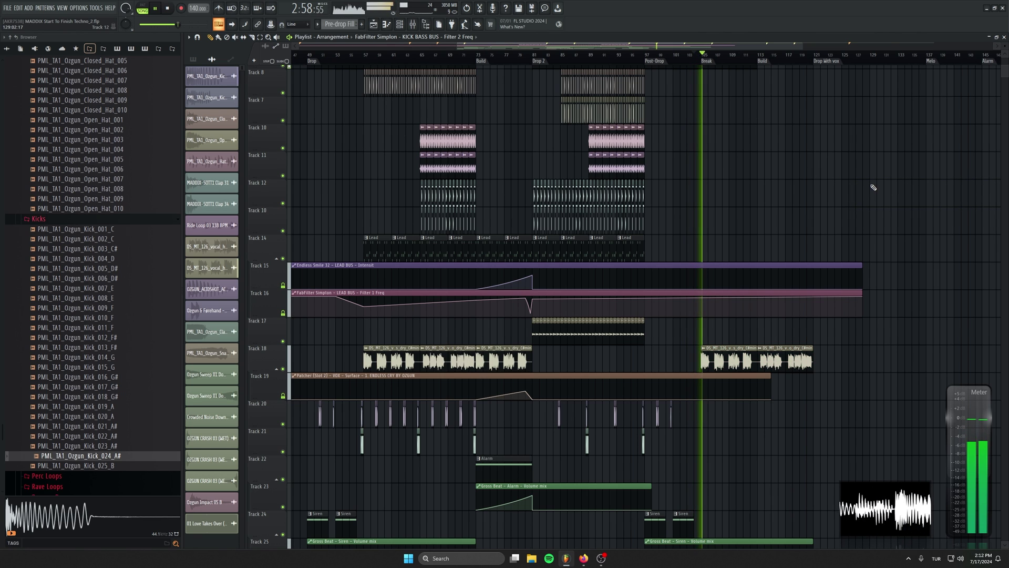
Extend the kick and bass clips through the Build to bar 121 by duplicating the Break's section, and stop playback
drag(847, 200, 673, 172)
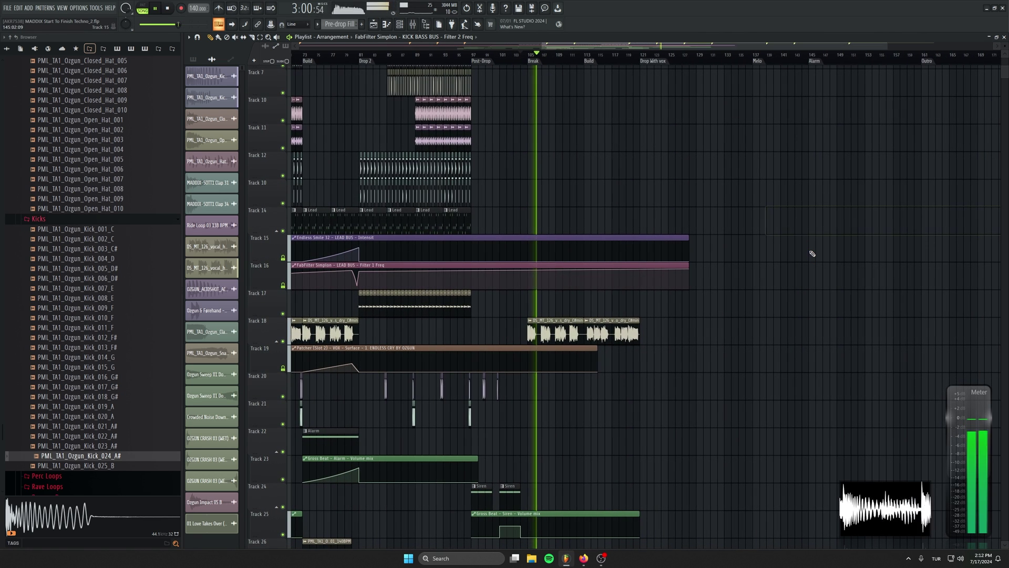
drag(601, 212, 659, 285)
scroll(604, 275, up, 4)
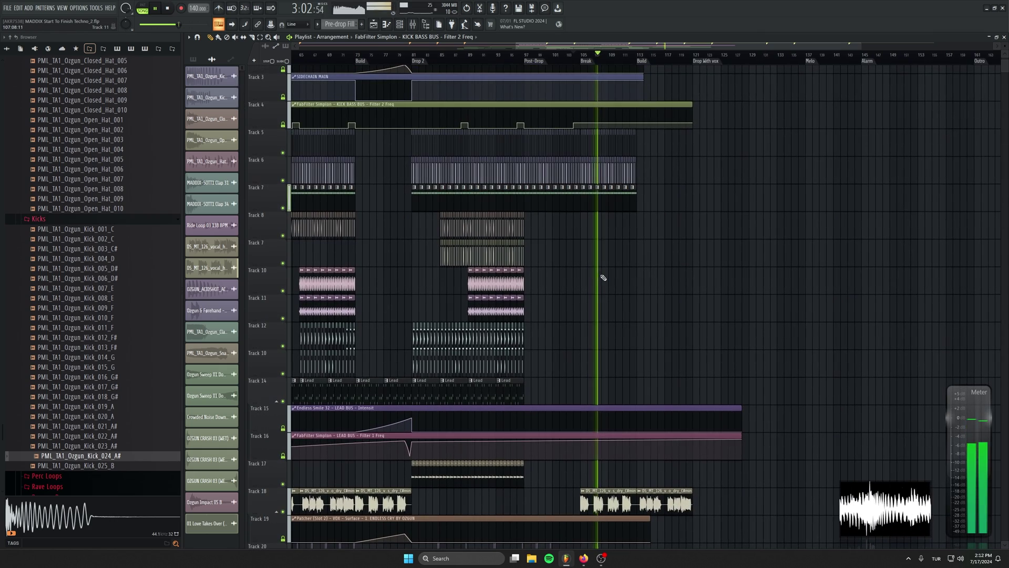
scroll(646, 241, down, 2)
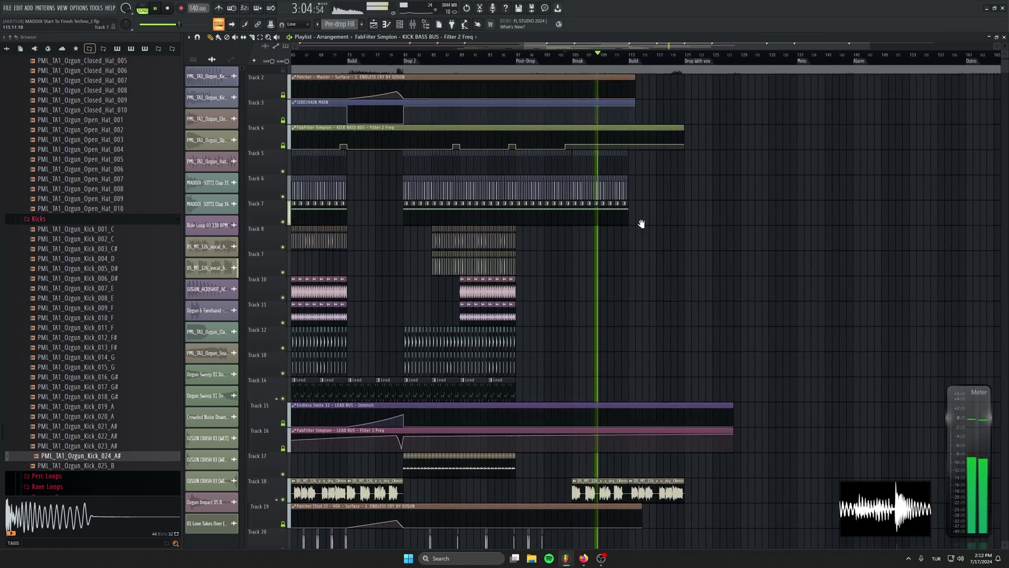
drag(660, 247, 450, 186)
scroll(722, 238, up, 3)
scroll(574, 270, up, 1)
scroll(680, 284, up, 1)
key(space)
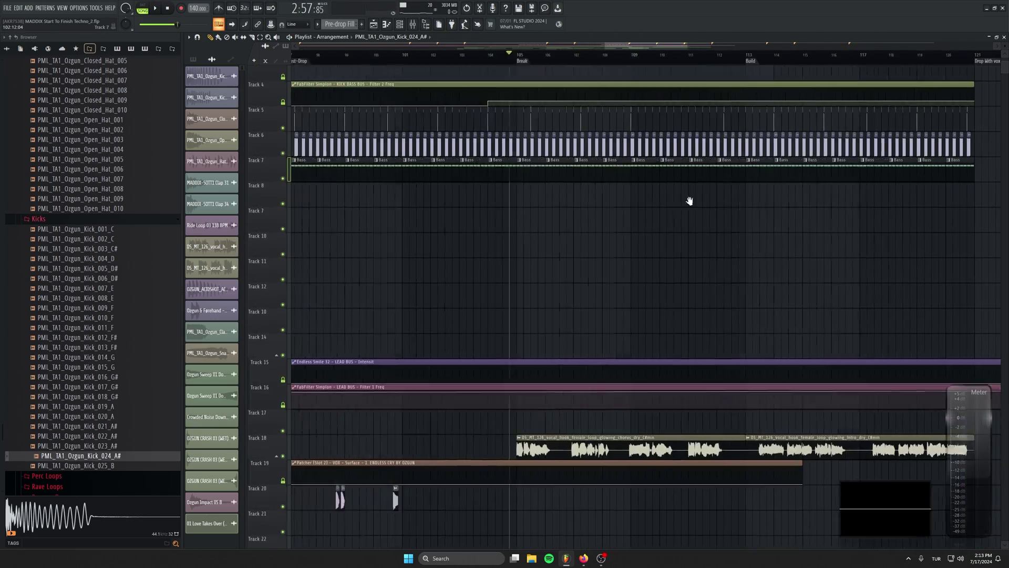
Solo Track 8 and copy its closed-hat clips from bars 89 to 97 to the Break at bar 105
drag(689, 201, 980, 191)
drag(560, 292, 359, 315)
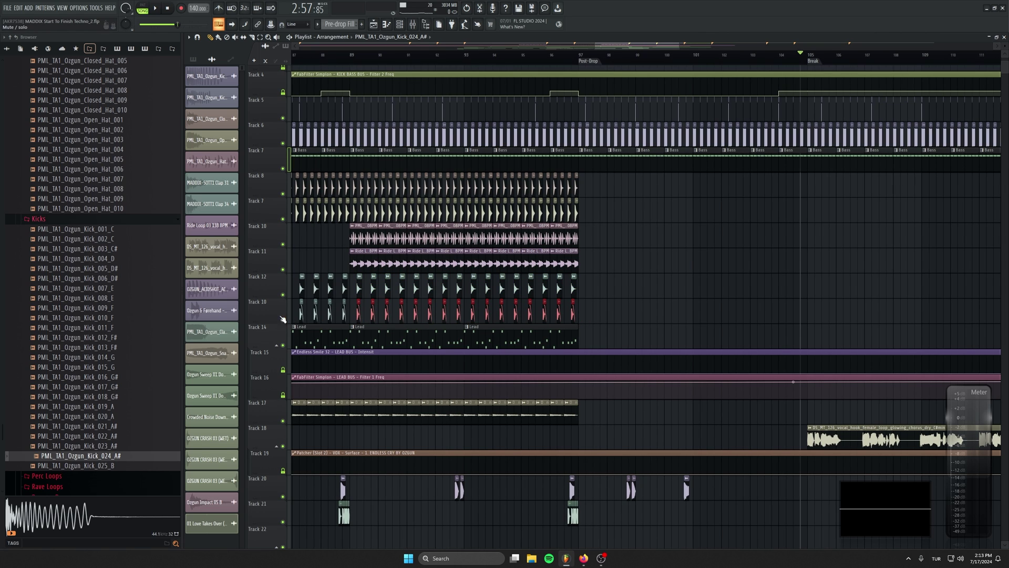
right_click(283, 320)
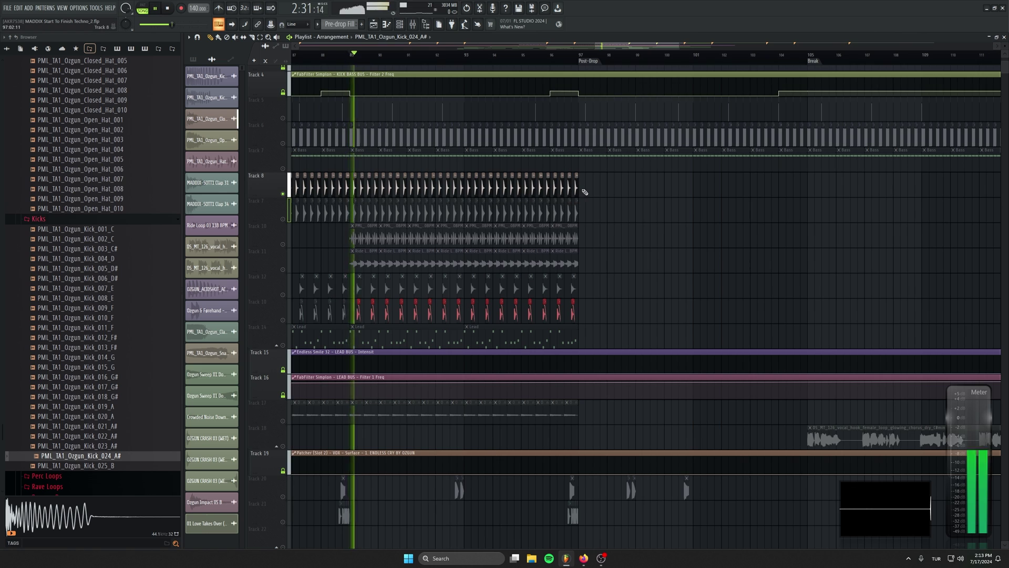
drag(602, 193, 356, 191)
scroll(409, 191, down, 3)
key(space)
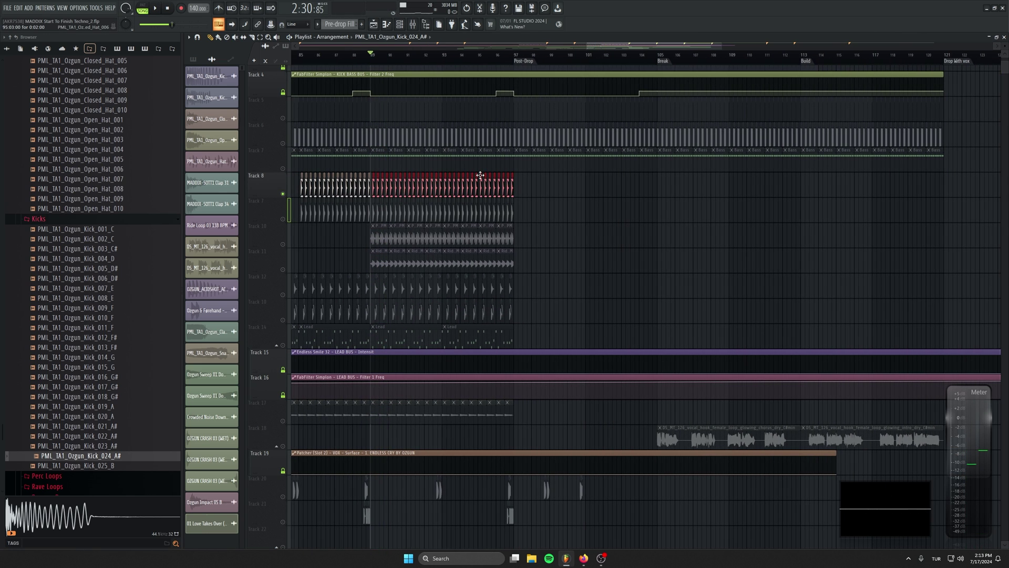
drag(481, 175, 991, 175)
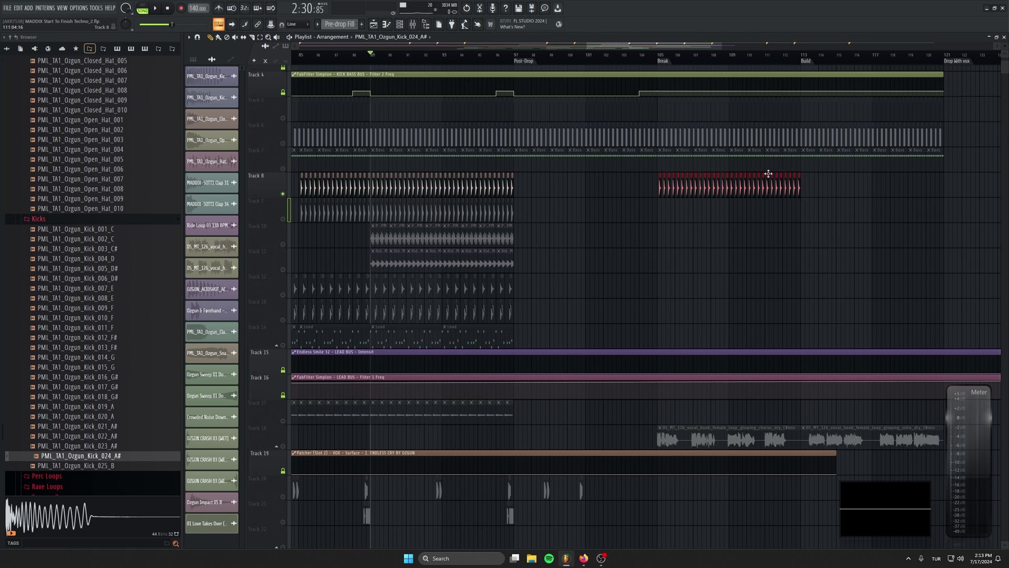
Turn off the solo so all tracks sound again, and play the arrangement from the Break
drag(481, 209, 401, 205)
right_click(283, 141)
right_click(283, 141)
key(space)
ctrl+click(800, 272)
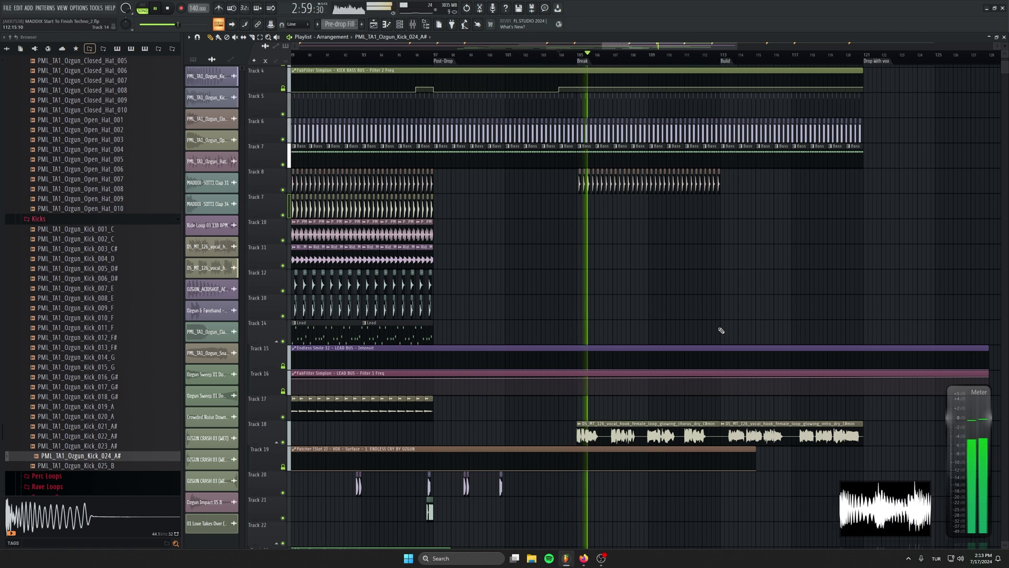
Extend the Track 8 closed hats through the Build to bar 121 by duplicating the Break's hat clips
drag(608, 279, 522, 288)
drag(705, 194, 486, 216)
scroll(581, 207, up, 3)
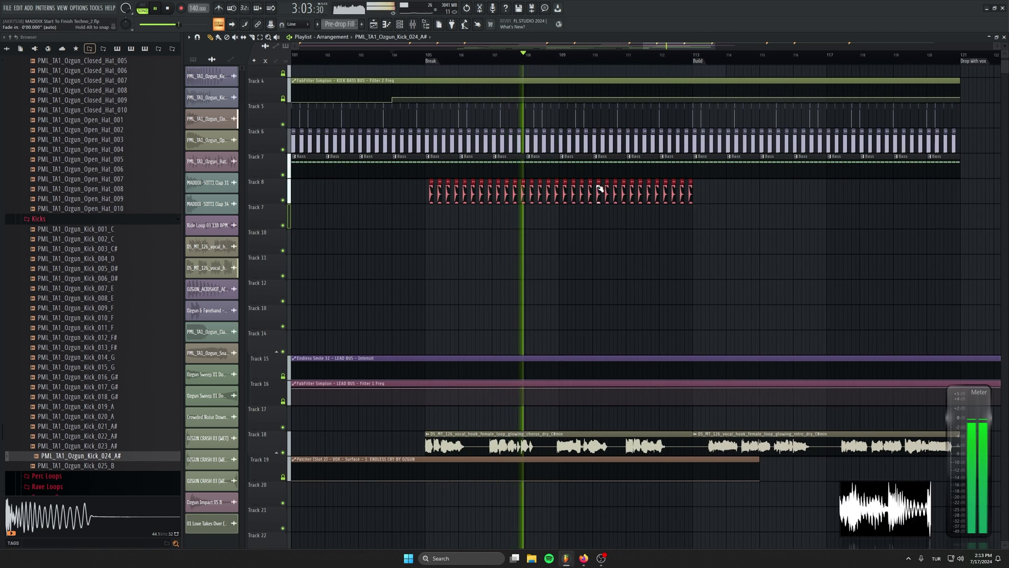
scroll(656, 185, down, 1)
scroll(656, 185, down, 3)
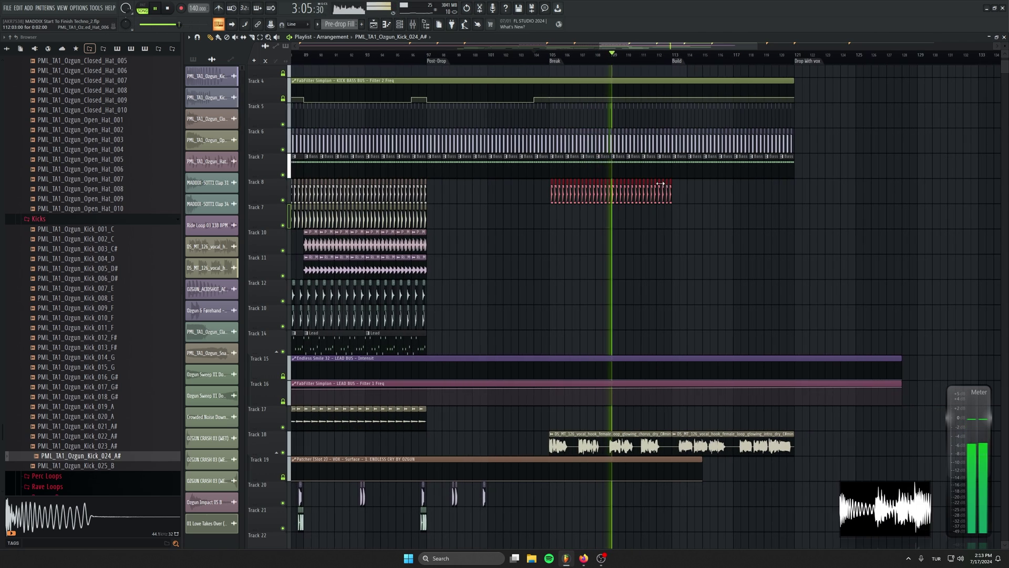
drag(657, 182, 778, 184)
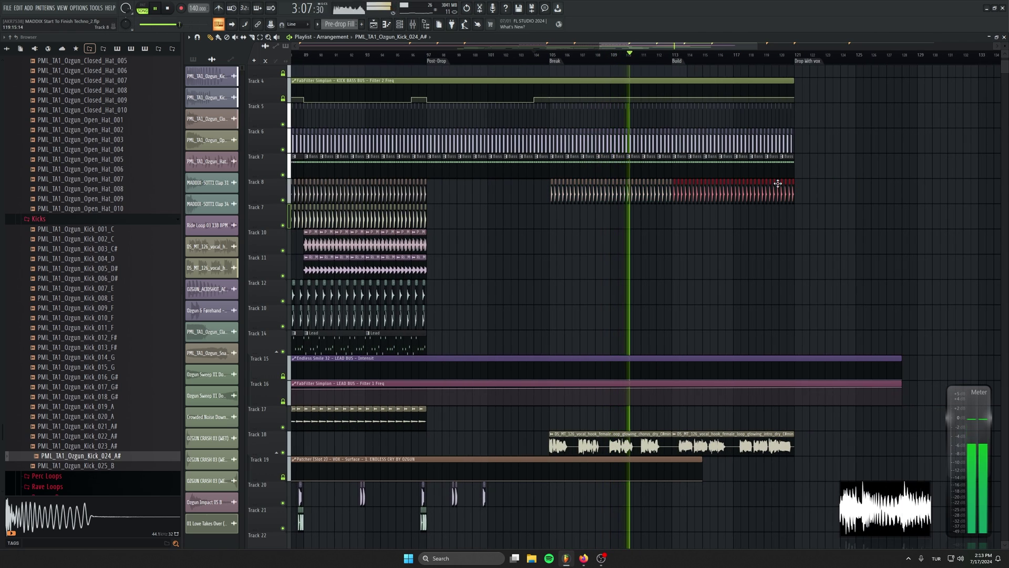
Clear the Track 5 to 7 kick and bass clips in bar 120, and make the KICK BASS BUS filter automation rise until bar 120 and fall by 121
right_click(874, 230)
scroll(878, 190, up, 5)
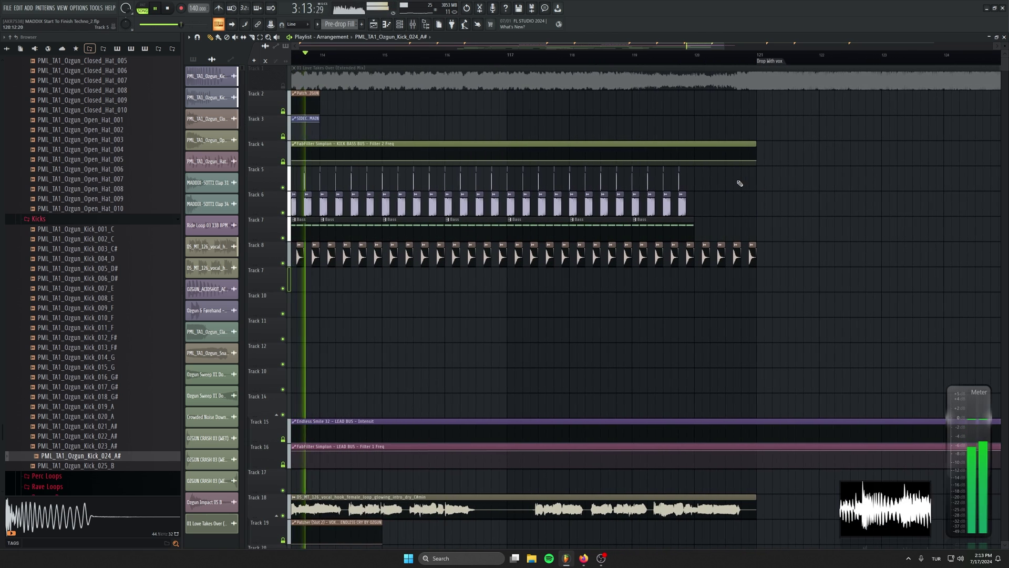
drag(752, 161, 697, 157)
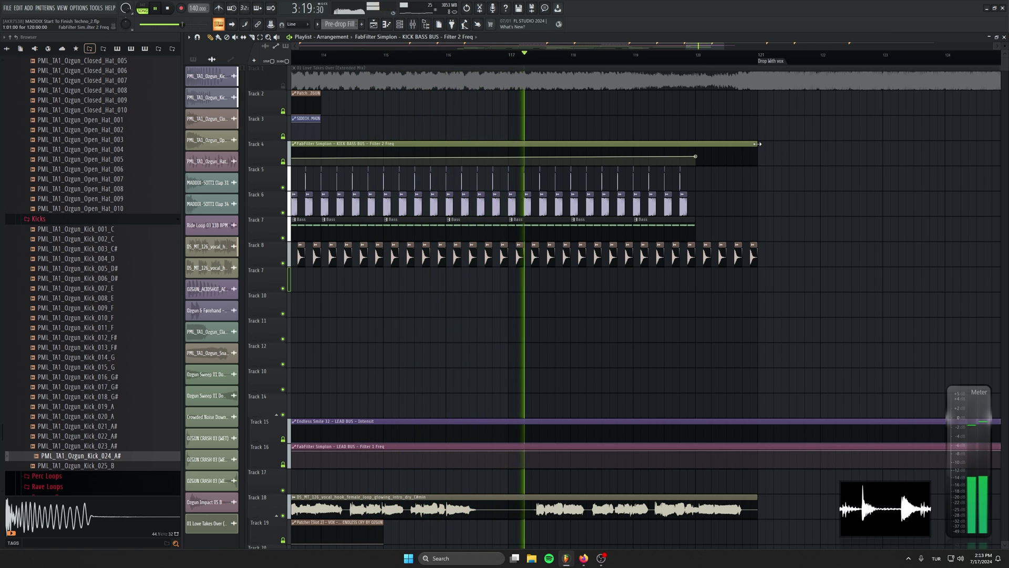
right_click(757, 160)
Delete the Track 8 closed-hat clips in bar 120, the last bar before Drop with vox
drag(755, 255, 706, 259)
click(804, 257)
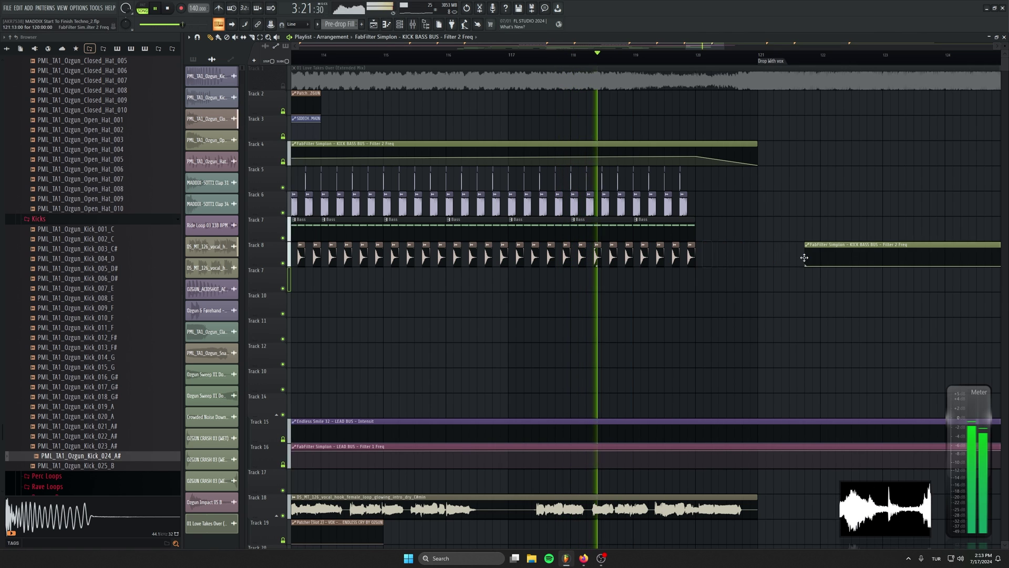
right_click(804, 257)
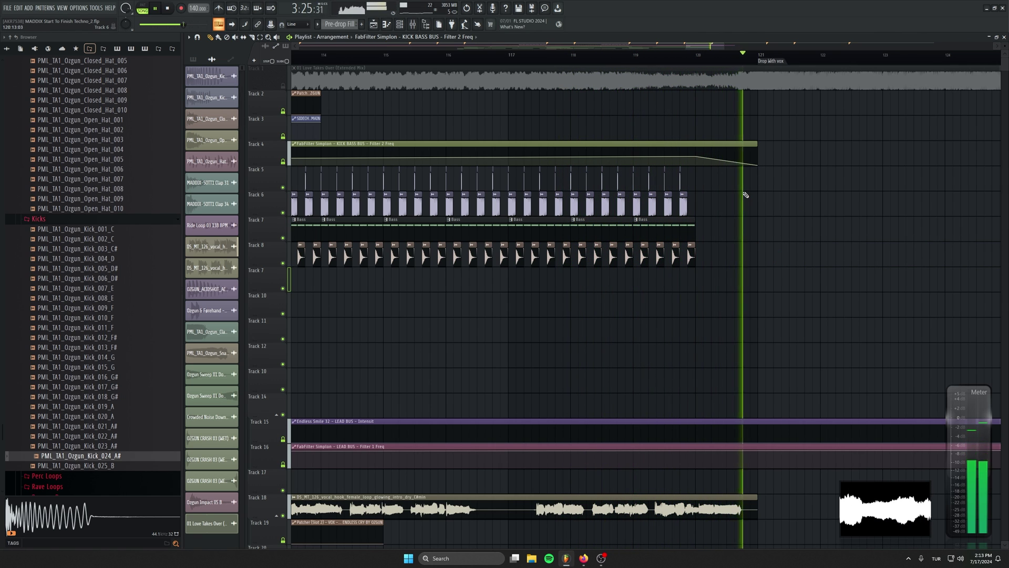
Stop playback and copy the Lead clips on Track 14 to the Break and Build, covering bars 105 to 121
scroll(499, 300, down, 4)
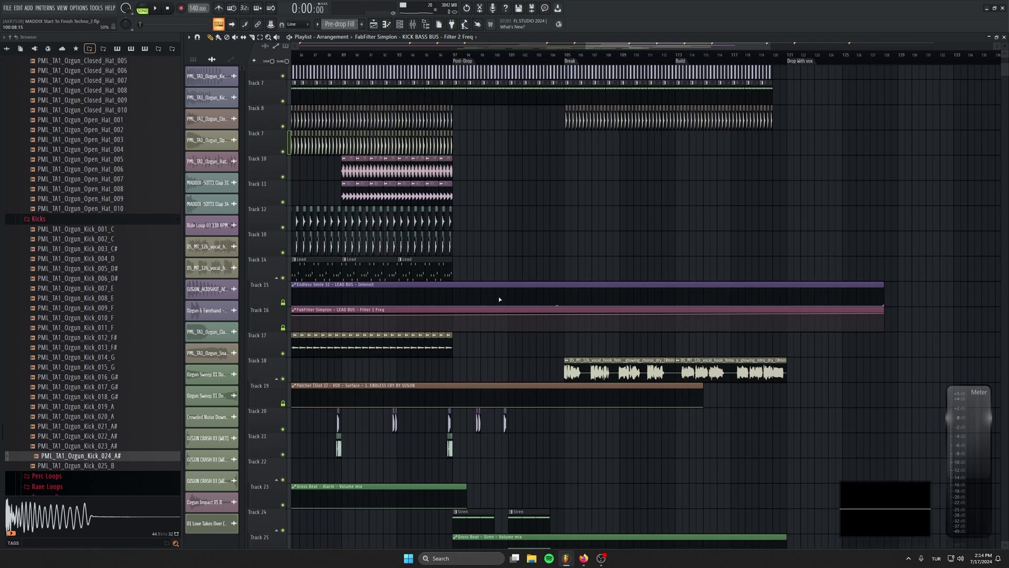
drag(513, 286, 654, 265)
drag(673, 247, 412, 251)
drag(413, 250, 728, 247)
drag(669, 233, 551, 231)
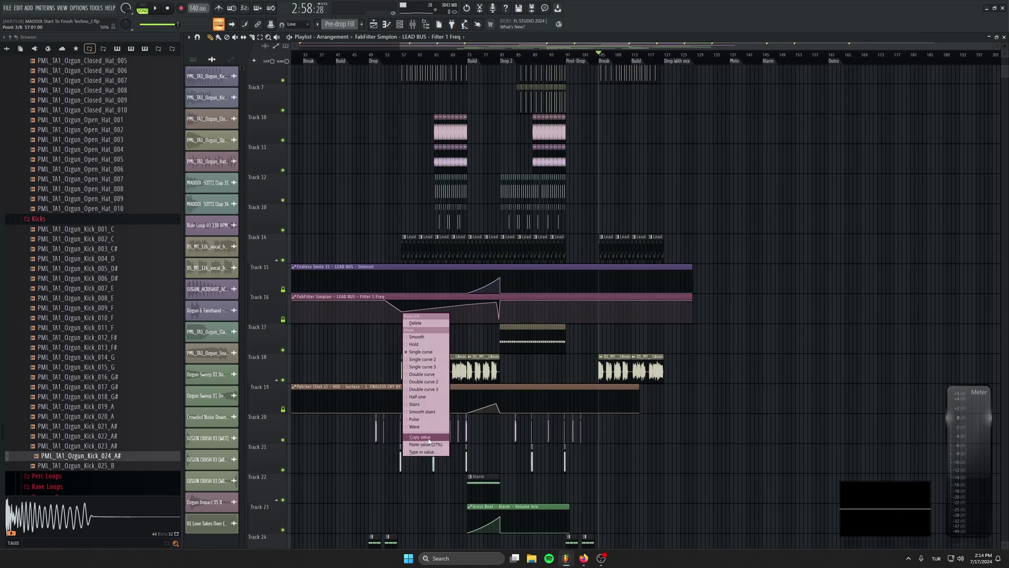
Dip the LEAD BUS filter automation at bar 105 with the value copied from bar 57, ramp it back up by bar 121, and play
click(426, 437)
scroll(610, 335, down, 2)
scroll(676, 348, up, 6)
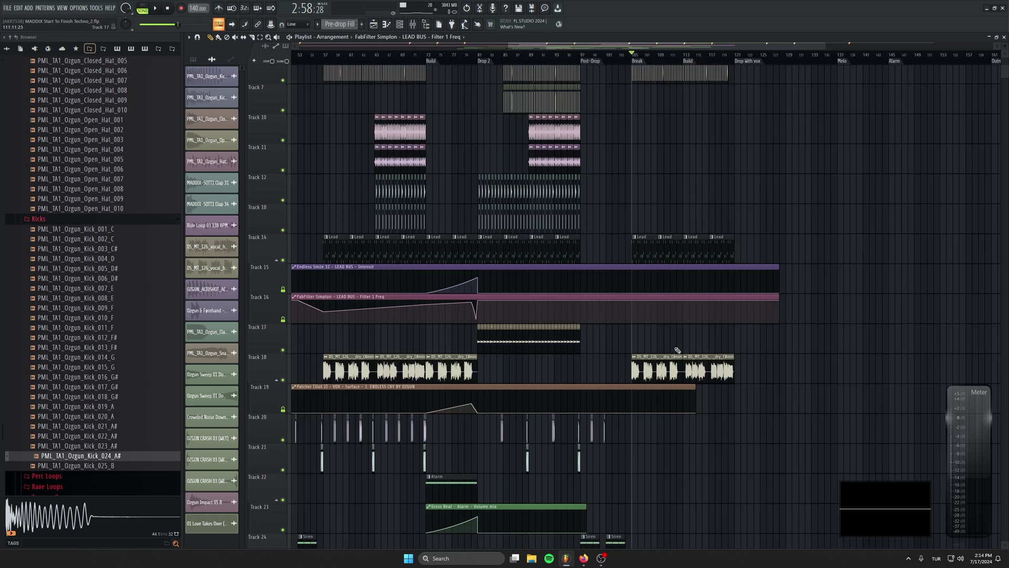
right_click(543, 312)
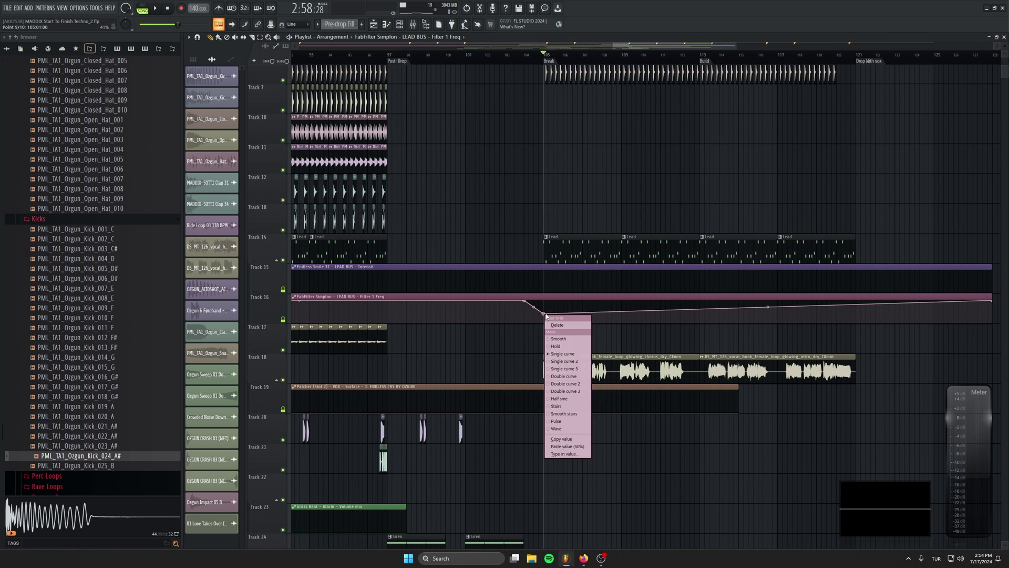
click(812, 306)
key(space)
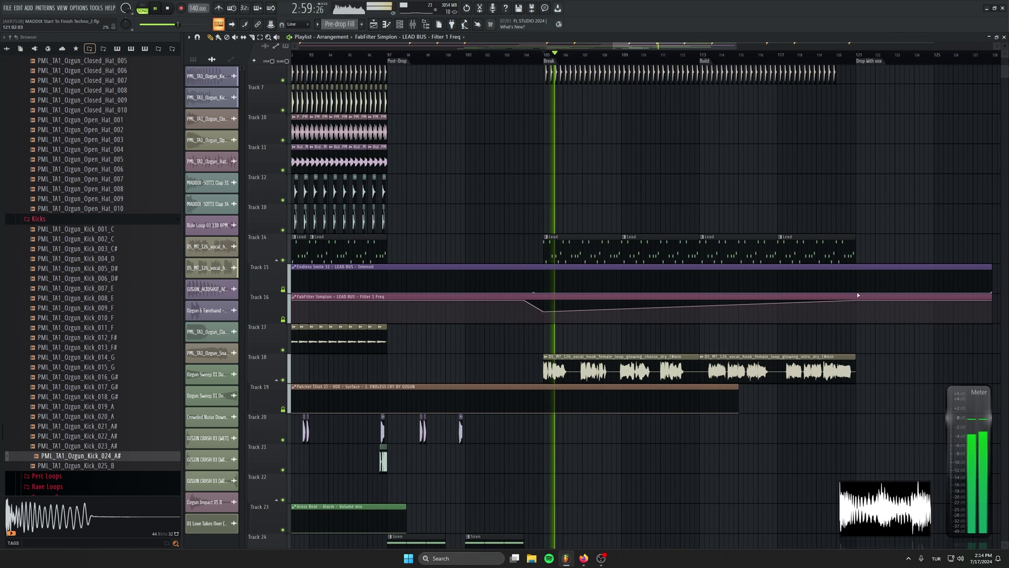
Copy the Post-Drop's reversed and normal crash clips on Track 31 to the start of the Break at bar 105
scroll(621, 363, down, 10)
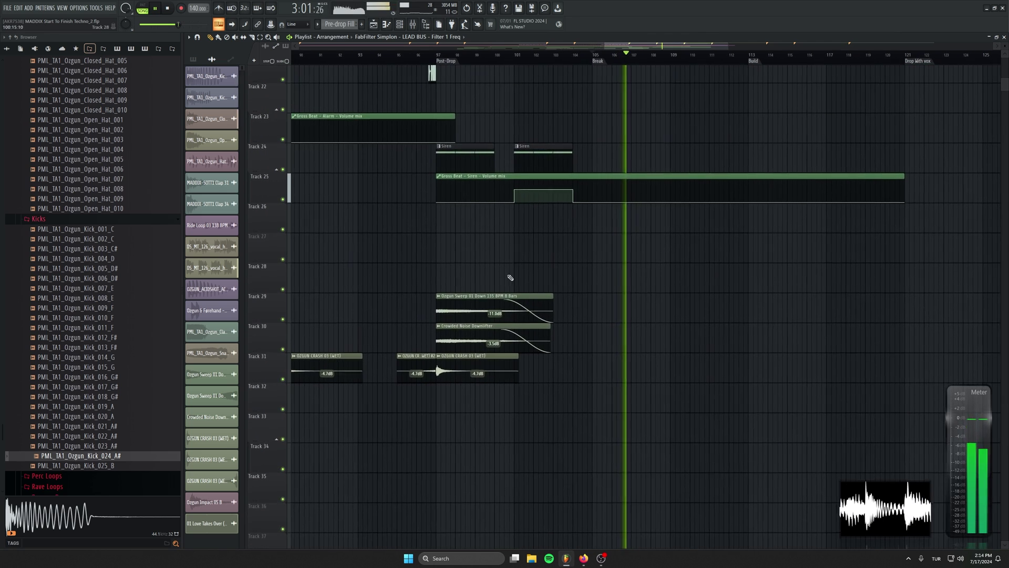
drag(398, 278, 629, 348)
click(779, 299)
right_click(794, 290)
Listen through the Break into the Build while checking the drum, lead, vocal and effects tracks, and stop playback
scroll(578, 252, up, 3)
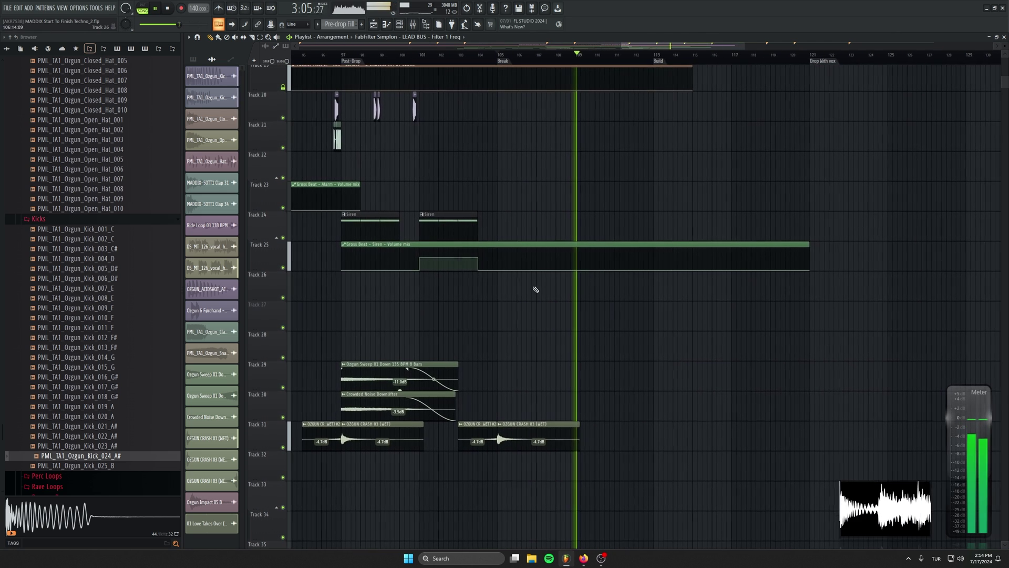
scroll(526, 300, up, 2)
scroll(539, 327, up, 5)
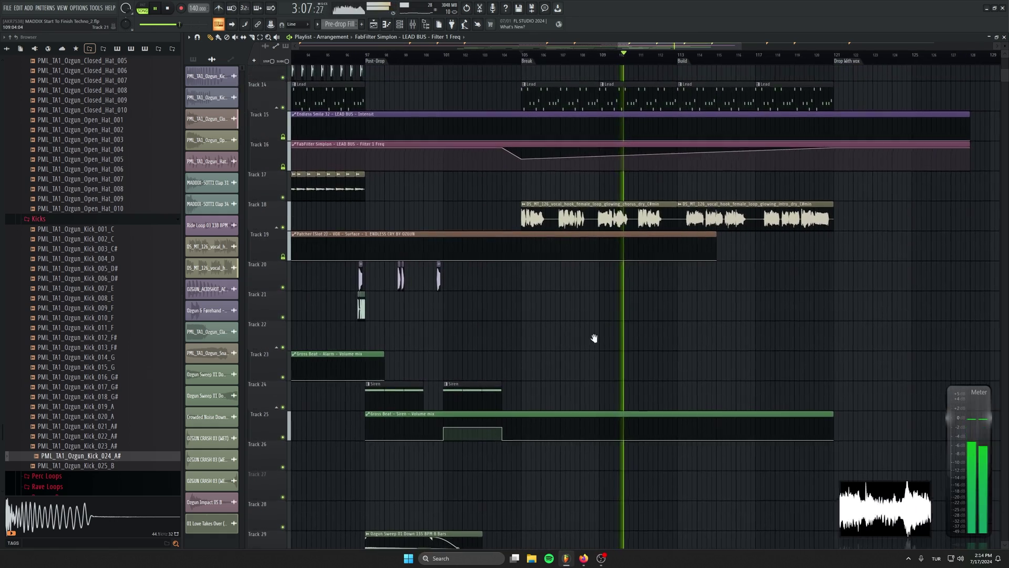
scroll(502, 245, up, 4)
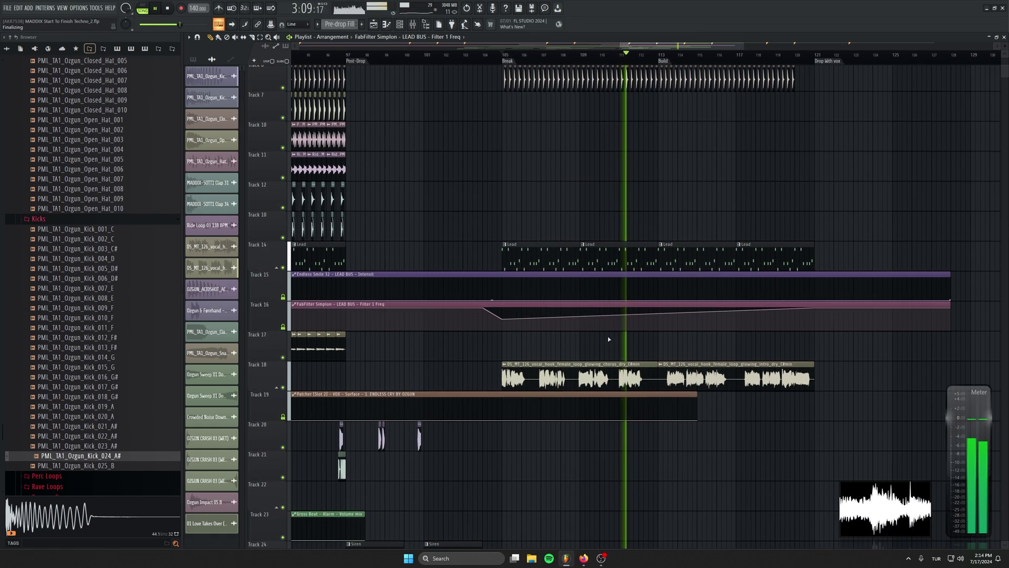
scroll(636, 350, down, 2)
scroll(725, 330, down, 1)
click(815, 367)
right_click(814, 367)
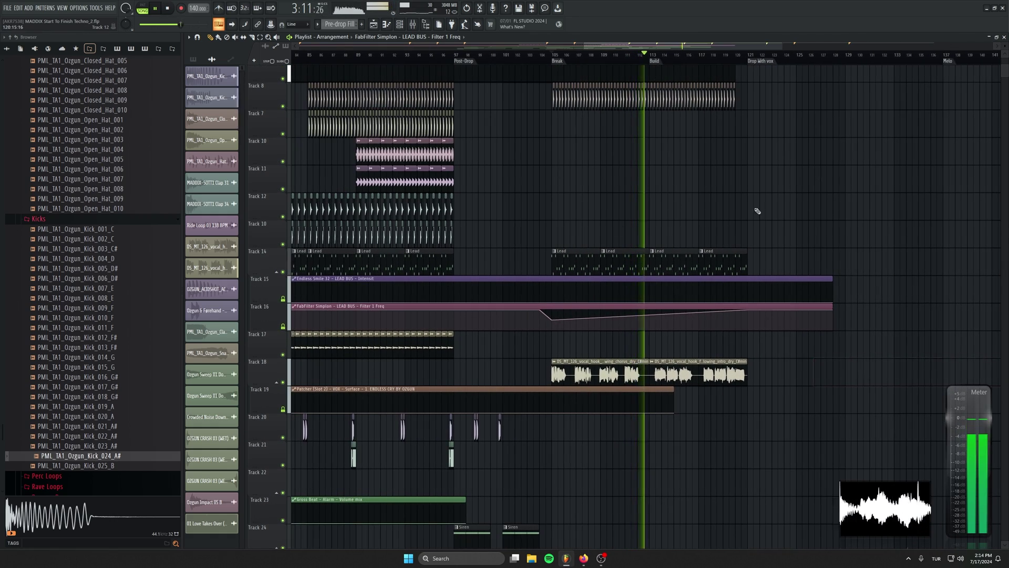
drag(806, 197, 718, 270)
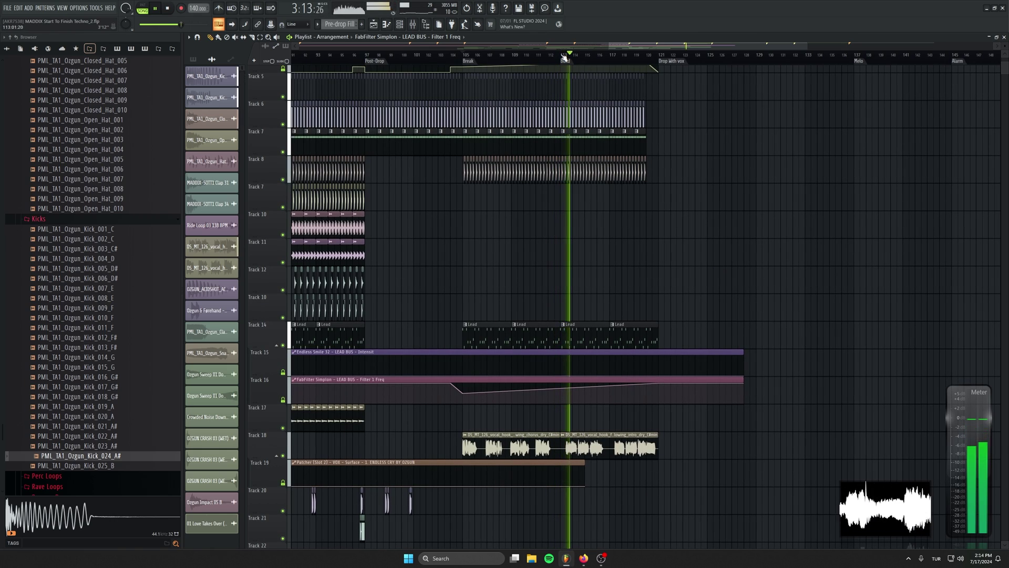
key(space)
Copy the snare roll clip on Track 26 from the earlier build to the Build at bar 113 and play from there
drag(425, 233, 926, 108)
scroll(619, 275, down, 3)
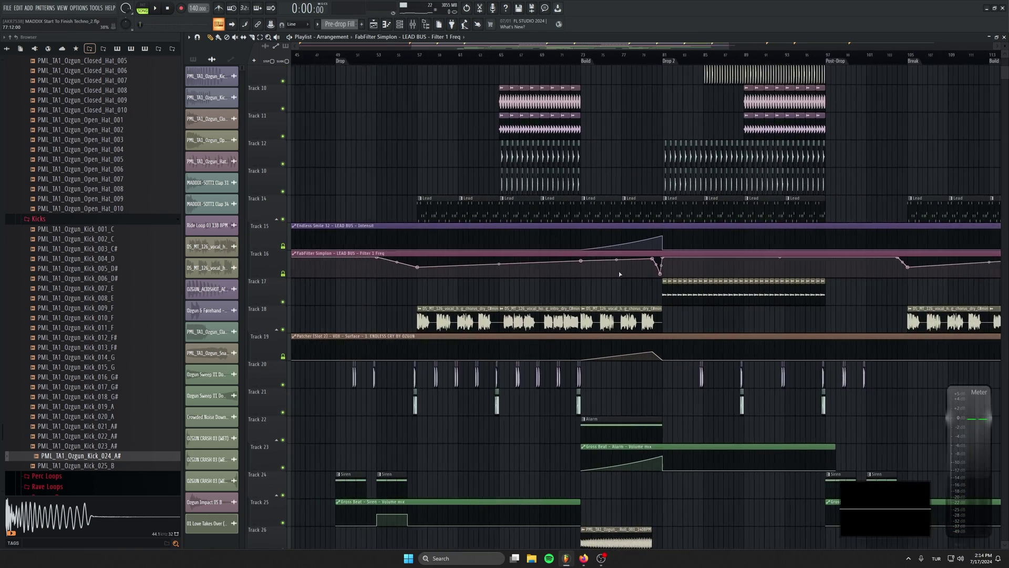
drag(564, 236, 530, 42)
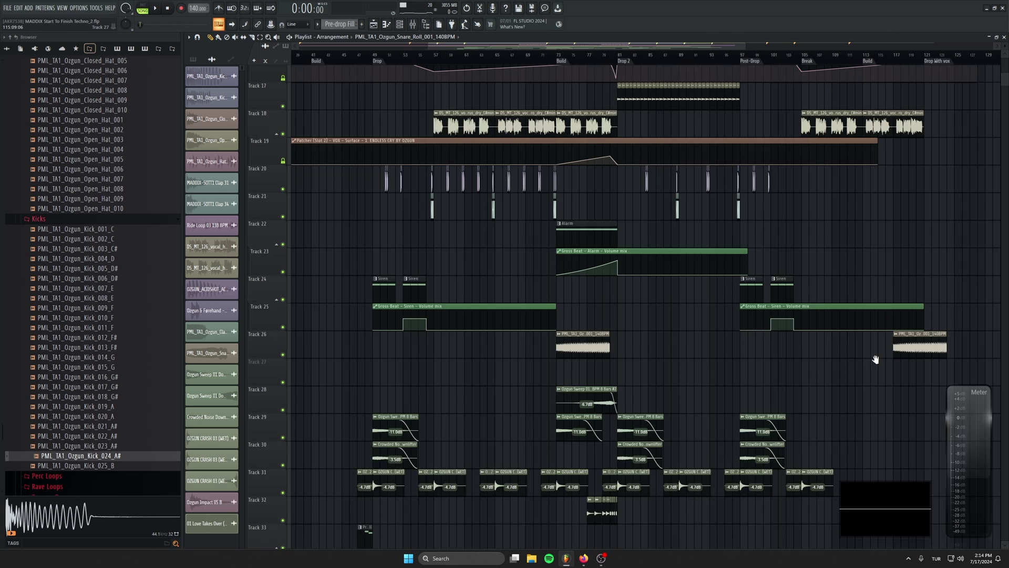
drag(876, 359, 620, 363)
scroll(639, 357, up, 3)
drag(676, 348, 612, 348)
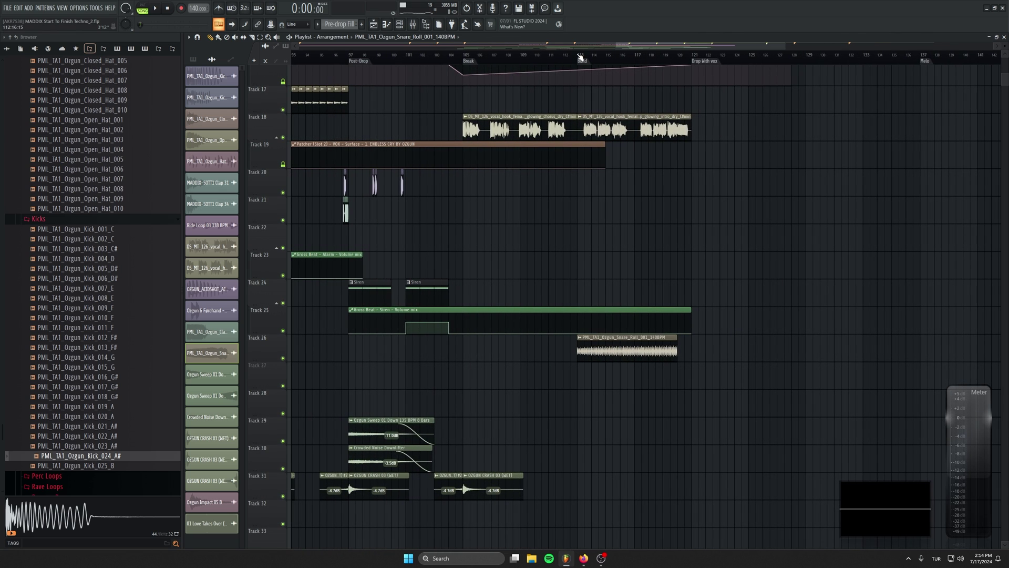
key(space)
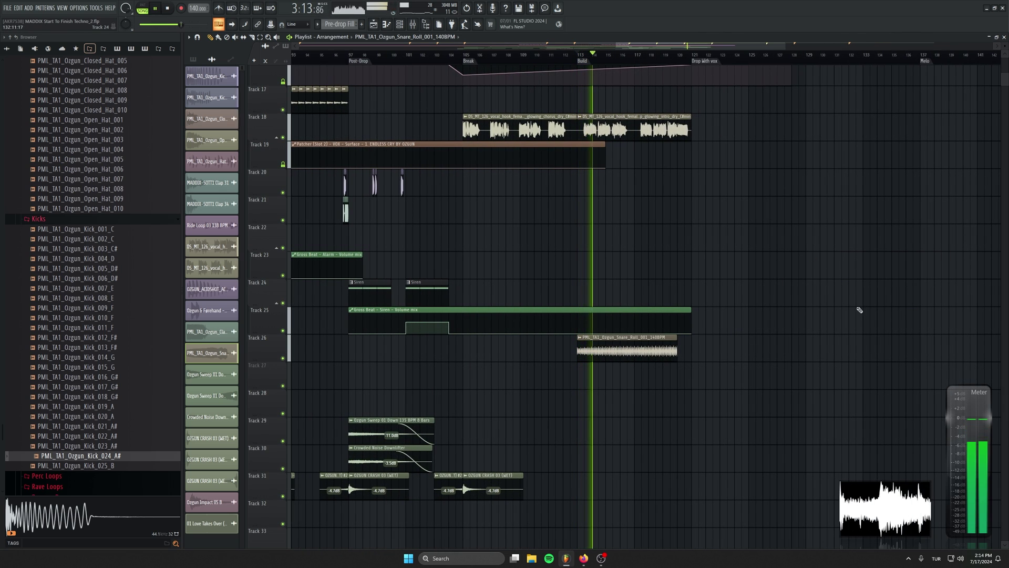
Copy the Ozgun Sweep clips on Tracks 28 and 29 from the bar 73 build to the Build at bar 113, and stop playback
scroll(841, 355, down, 3)
drag(849, 323, 870, 270)
drag(367, 344, 707, 343)
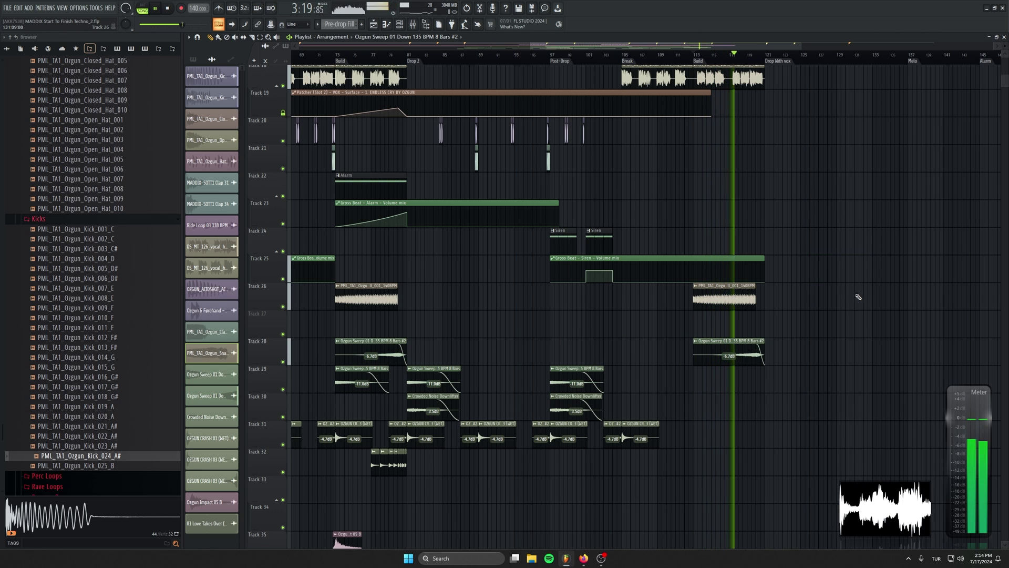
drag(396, 337, 415, 290)
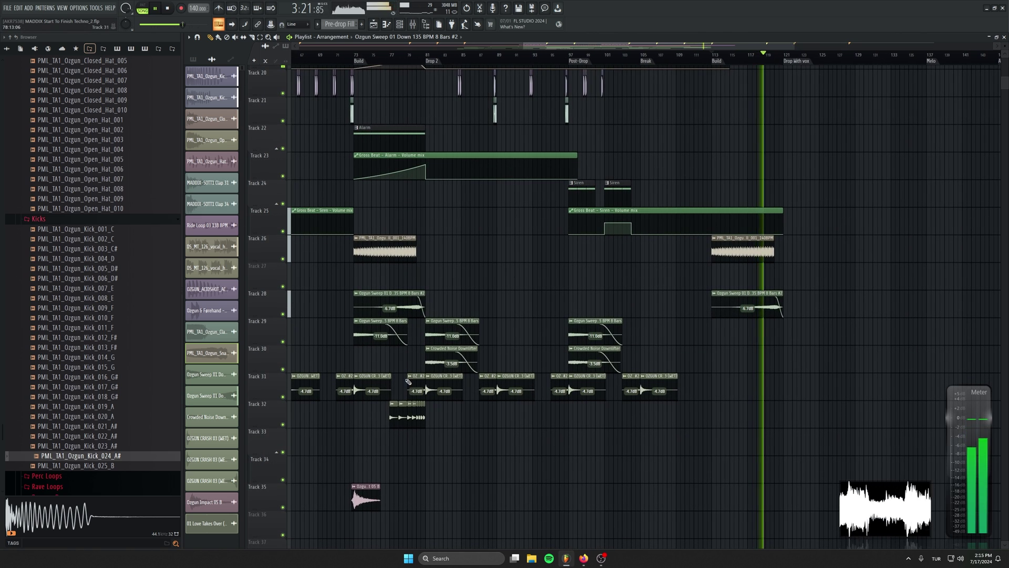
click(715, 327)
drag(715, 327, 737, 327)
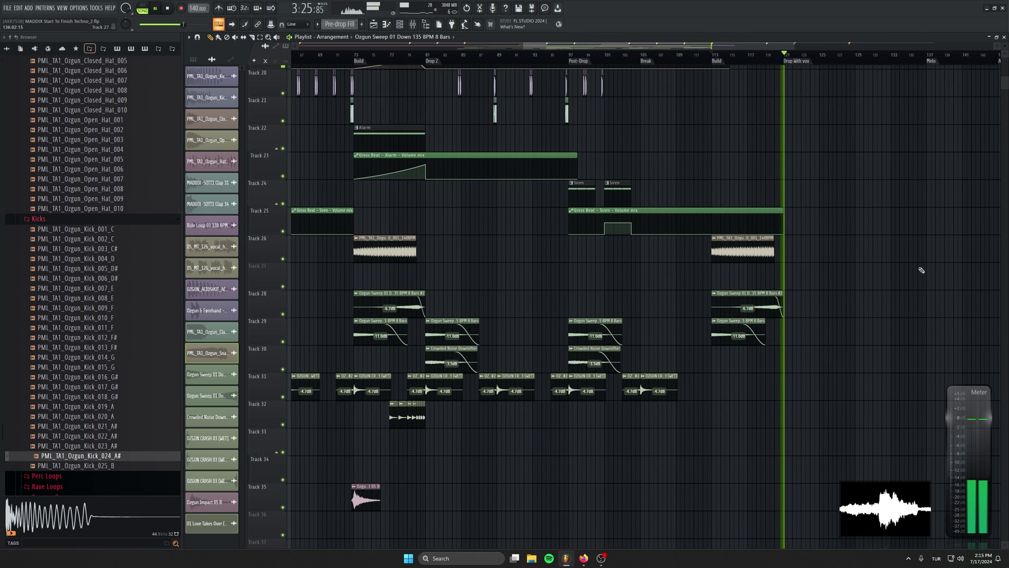
key(space)
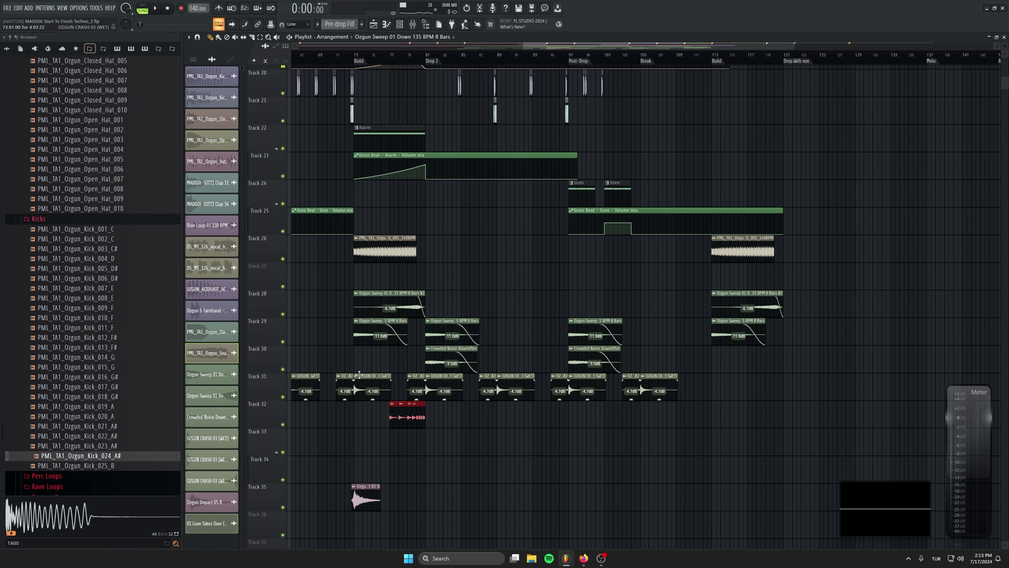
Copy the bar 73 build's Track 31 crashes and Track 32 clips to the Build, and Drop 2's Track 29 and 30 downsweeps to bar 121
drag(344, 345, 423, 434)
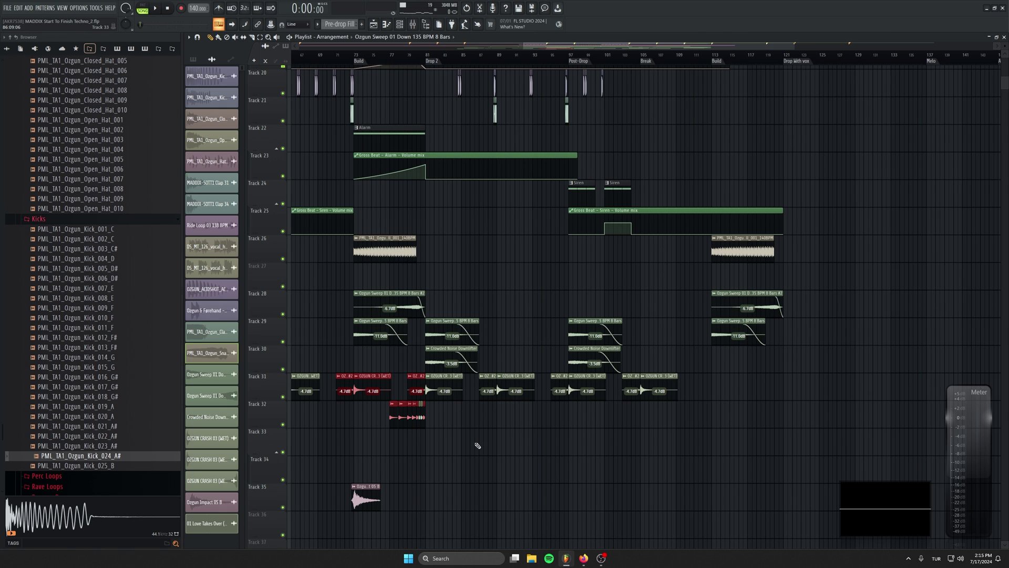
drag(399, 398, 339, 373)
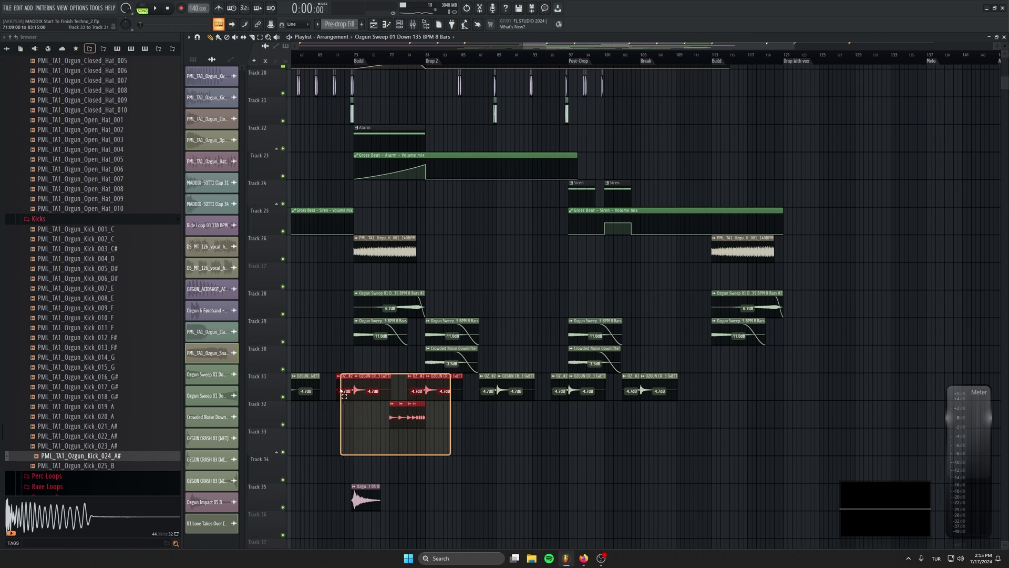
drag(440, 376, 797, 377)
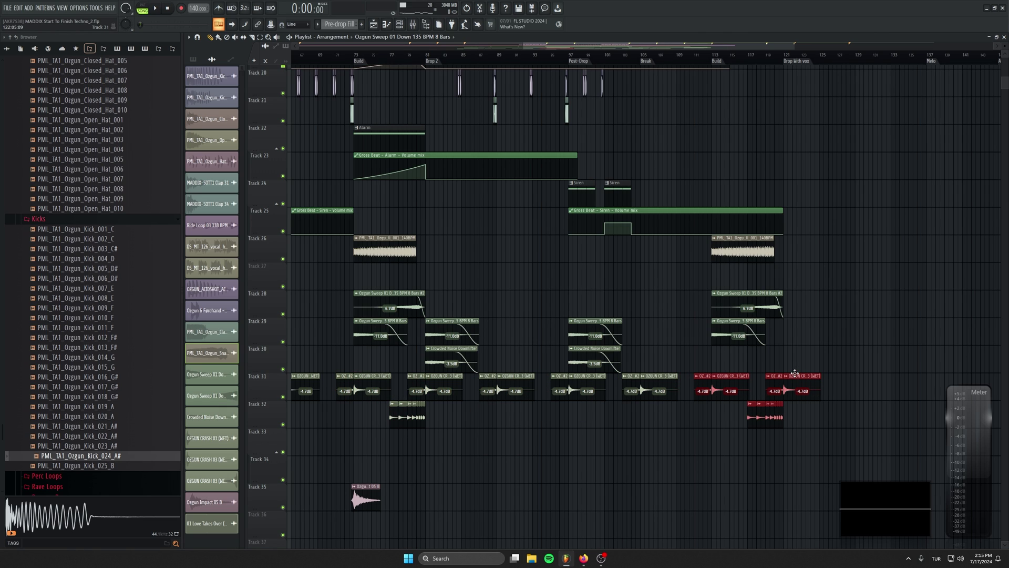
mouse_move(437, 335)
mouse_down()
mouse_move(852, 334)
mouse_move(793, 331)
mouse_up()
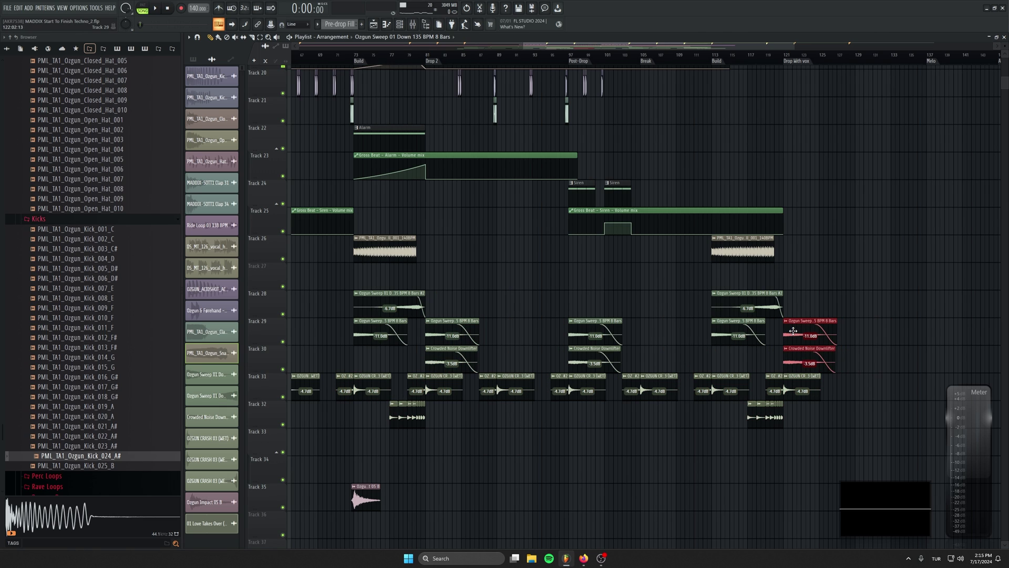
Copy the Alarm clip on Track 22 and its volume automation on Track 23 from the bar 73 build to the Build at bar 113
scroll(536, 211, up, 8)
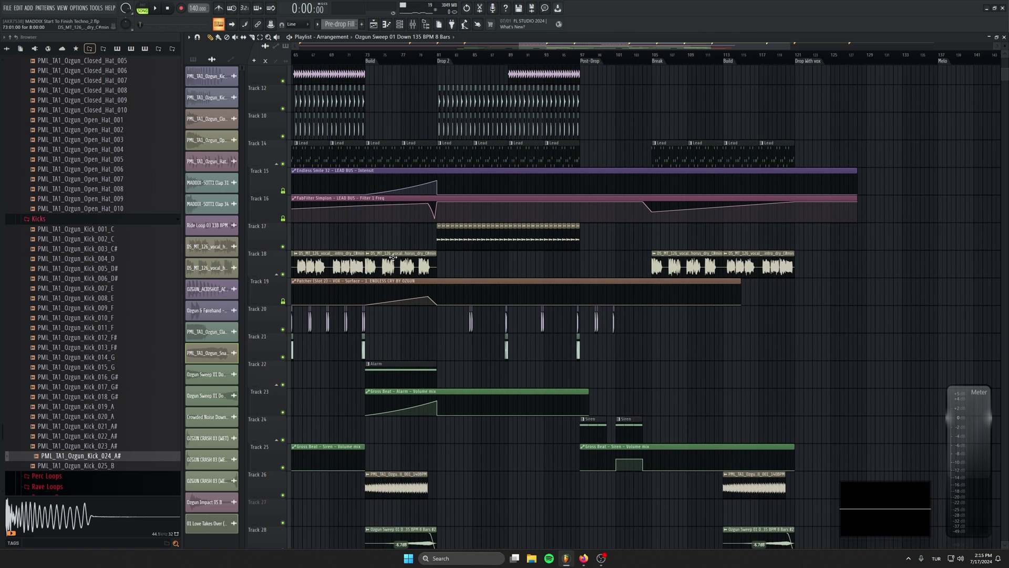
mouse_move(406, 380)
mouse_down()
mouse_move(793, 374)
mouse_move(748, 377)
mouse_up()
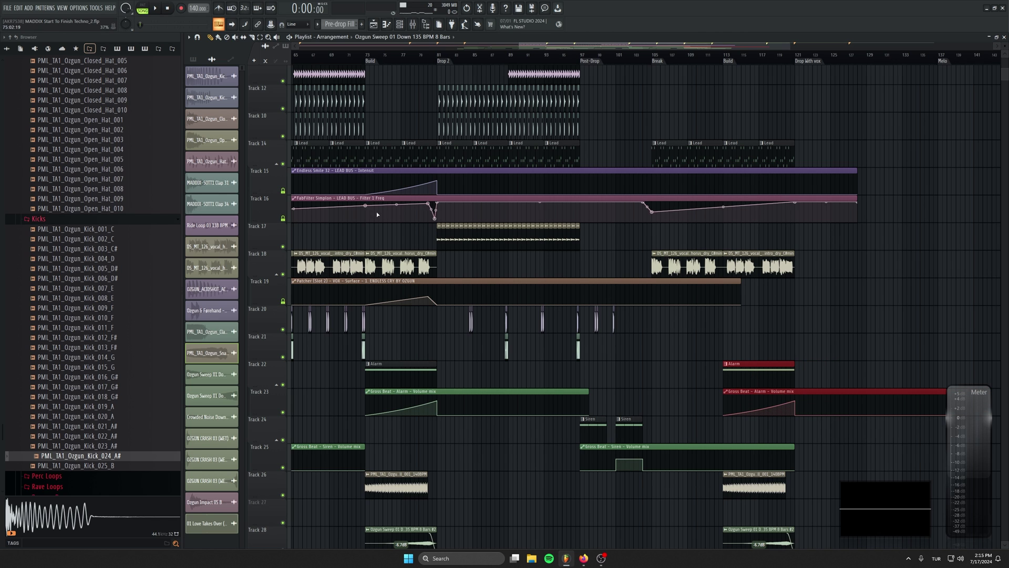
Copy the Pre-drop Fill and Serum filter clips on Tracks 33 and 34 from before Drop to bar 119, ahead of Drop with vox
scroll(412, 316, left, 7)
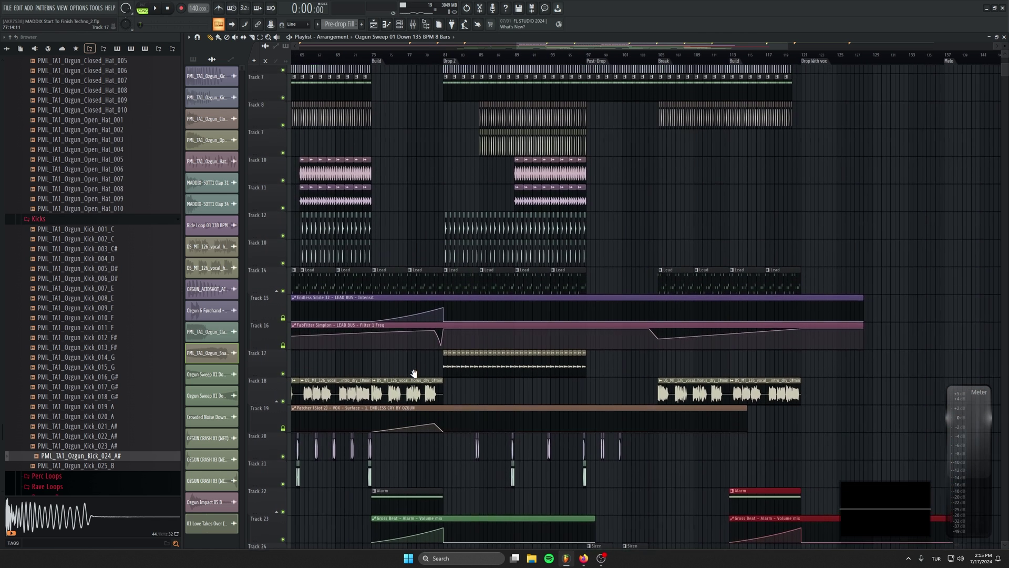
scroll(527, 318, down, 8)
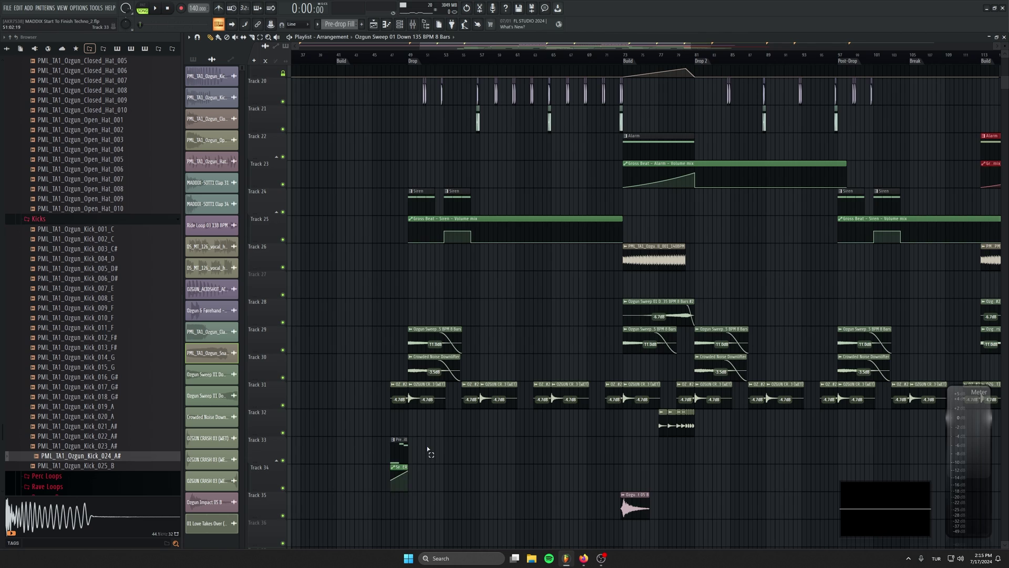
drag(429, 451, 398, 478)
scroll(467, 389, down, 4)
scroll(468, 389, right, 2)
scroll(421, 345, down, 2)
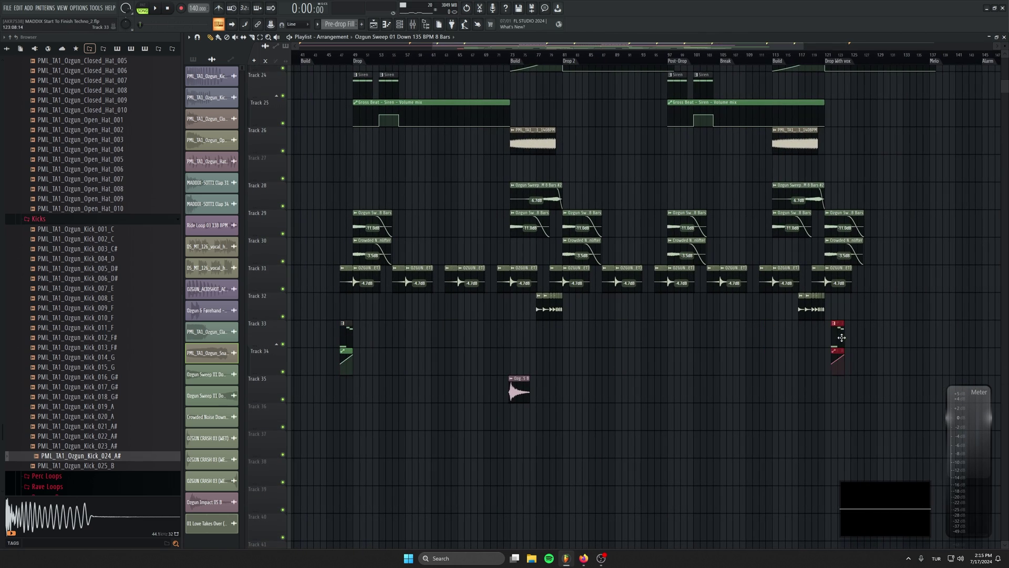
scroll(626, 367, up, 5)
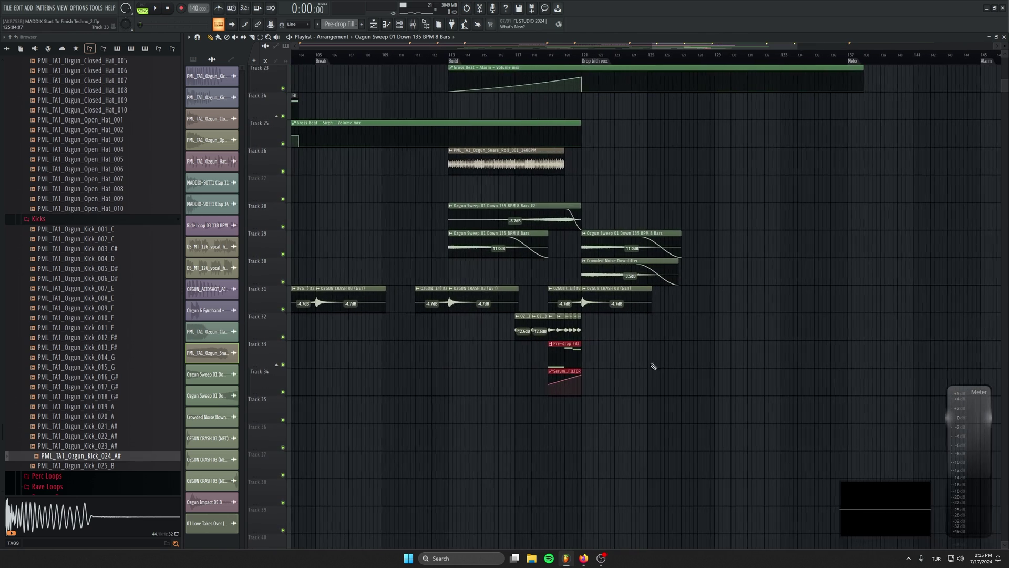
Play the Build from bar 113 into Drop with vox, check the effects, lead and drum tracks, and stop playback
click(569, 56)
key(space)
scroll(659, 293, up, 5)
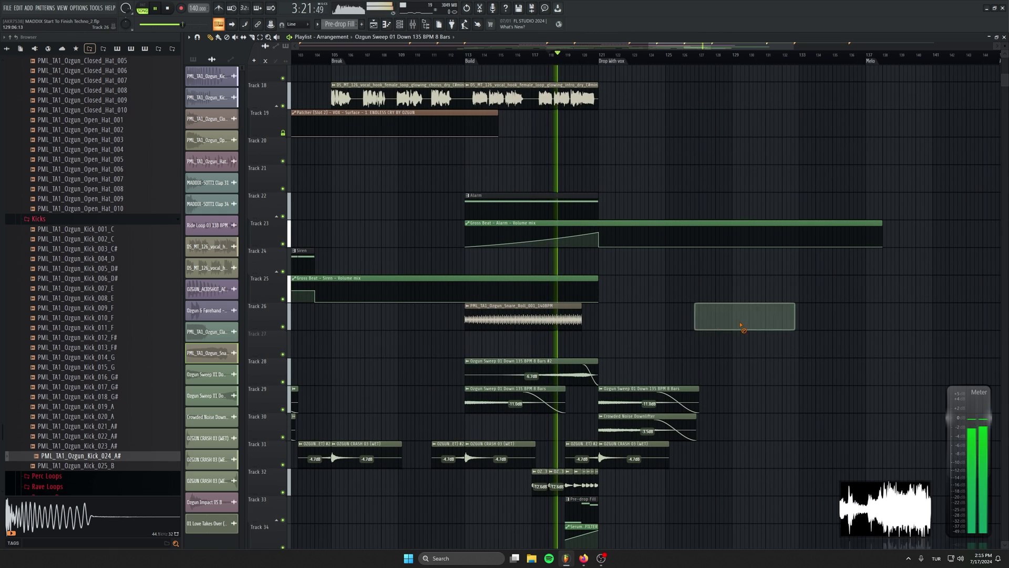
click(453, 57)
click(766, 349)
right_click(820, 353)
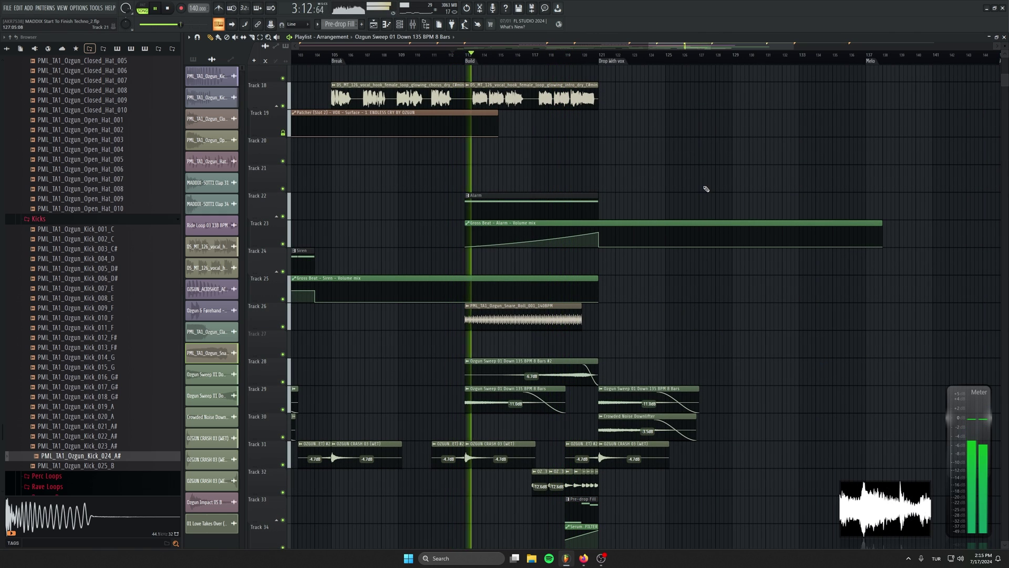
scroll(711, 266, up, 4)
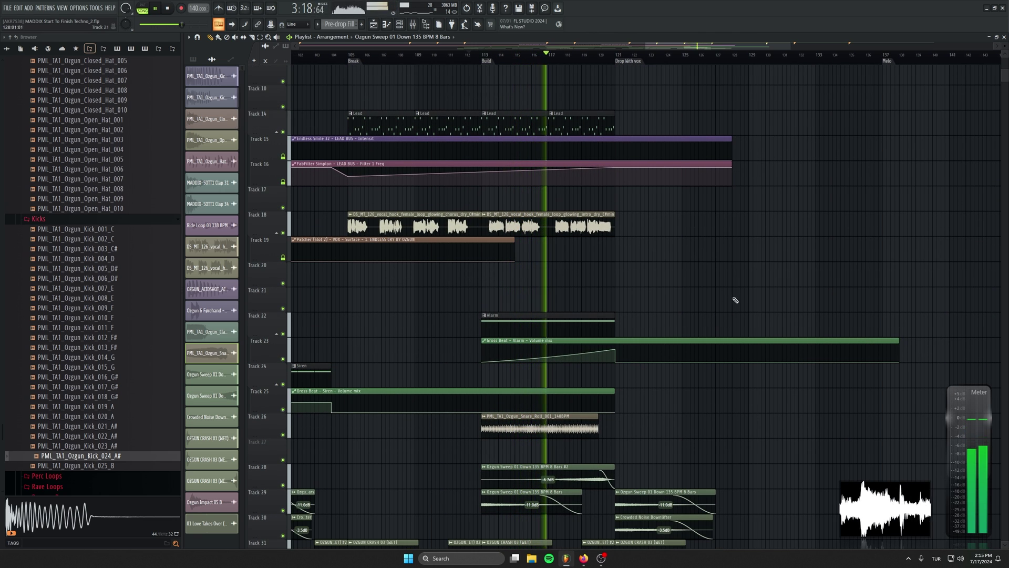
scroll(754, 277, up, 2)
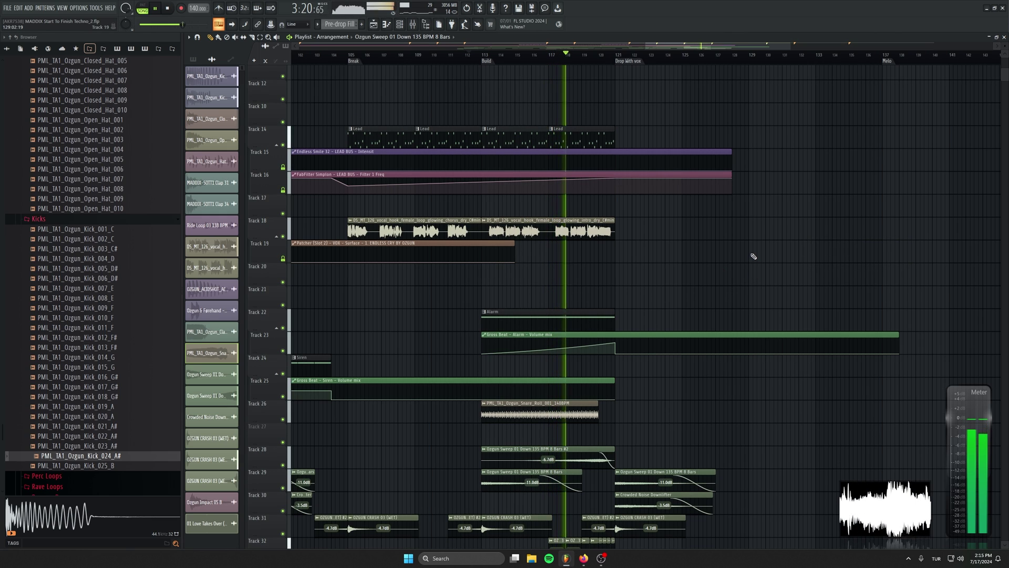
drag(705, 119, 757, 317)
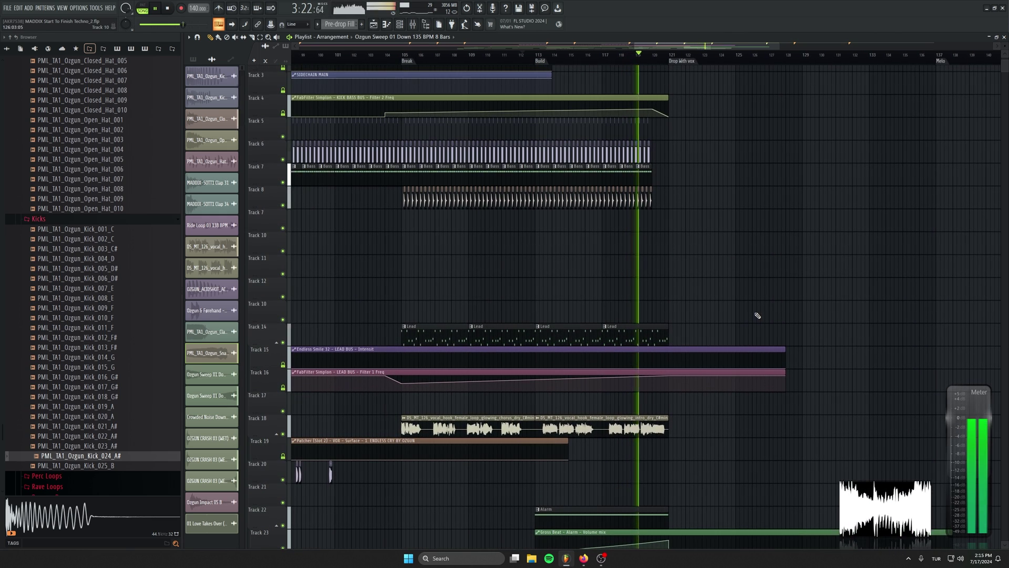
drag(779, 410, 739, 250)
drag(737, 182, 754, 384)
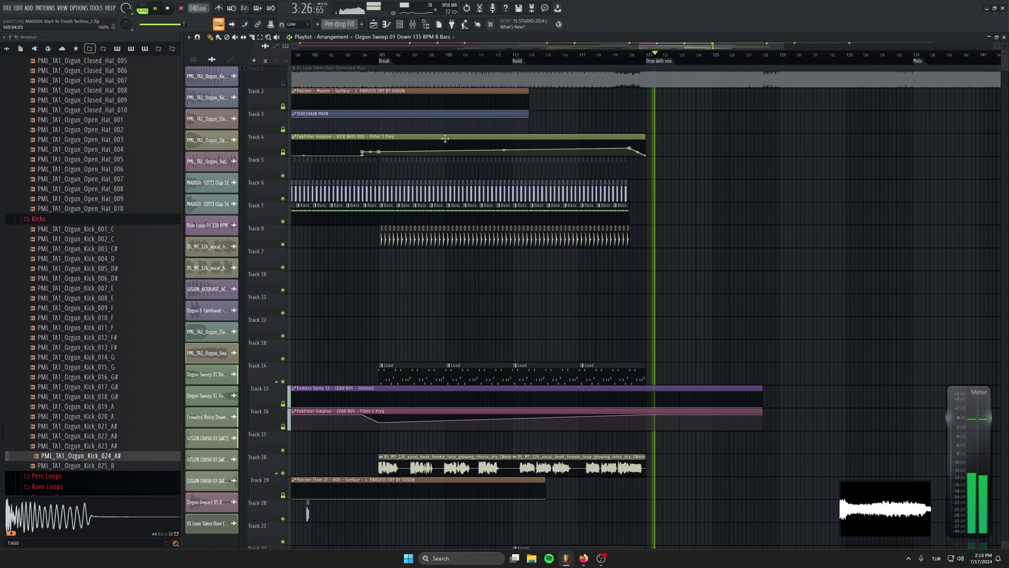
key(space)
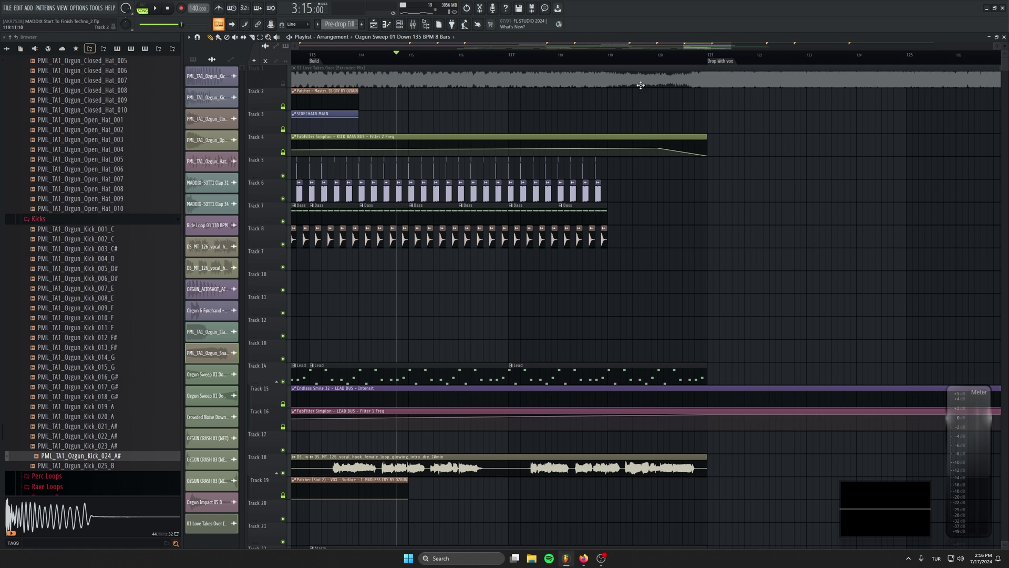
Shorten the Build's kick, bass and hat parts and the Track 26 snare roll to end at bar 119, playing from bar 117
drag(591, 183, 581, 112)
drag(631, 505, 709, 440)
click(459, 55)
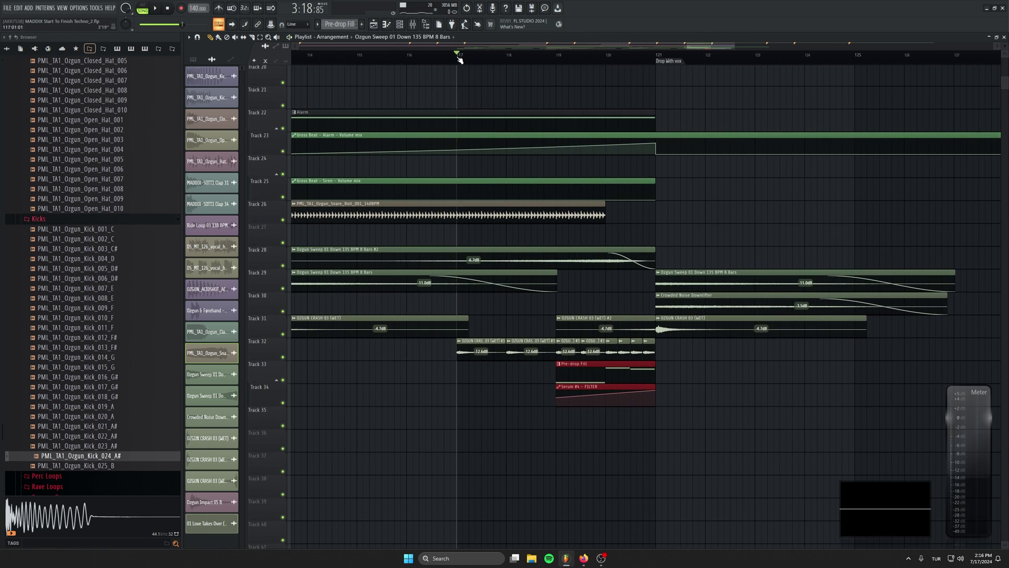
key(space)
drag(604, 213, 555, 211)
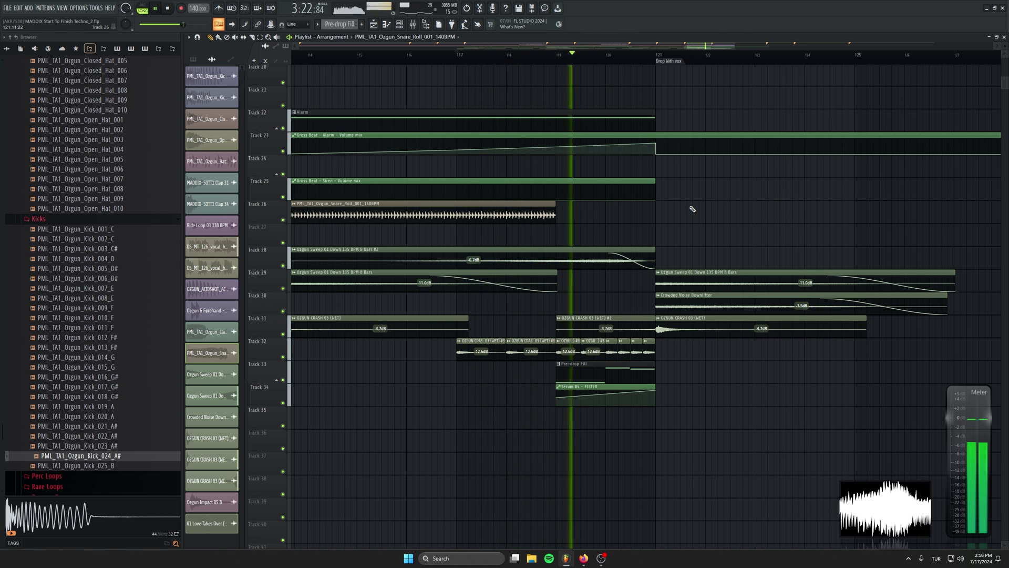
Stop playback, dip the LEAD BUS filter automation from bar 119 to 121, and ramp the Endless Smile intensity up until just before bar 121
scroll(678, 308, up, 3)
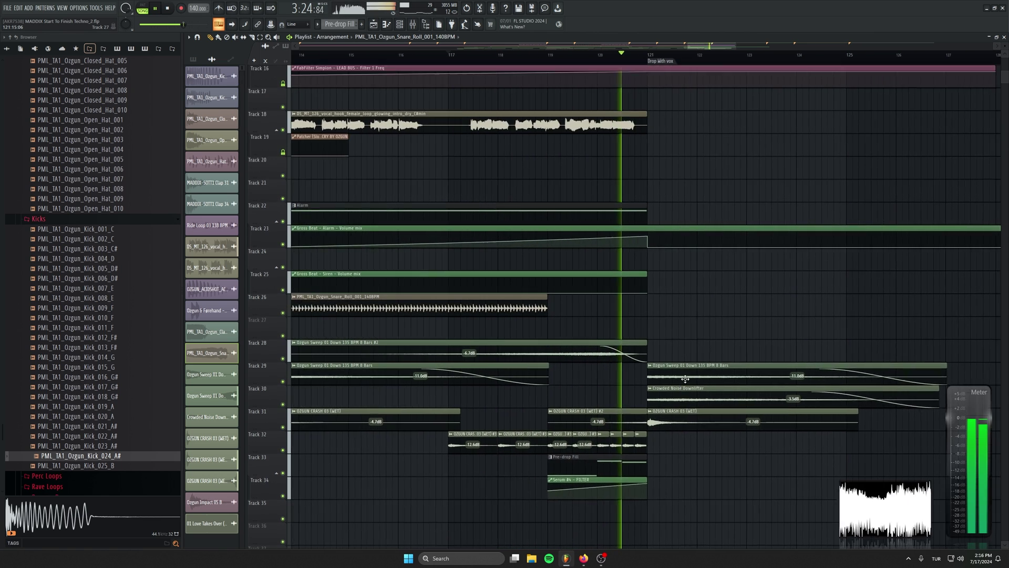
scroll(678, 300, up, 5)
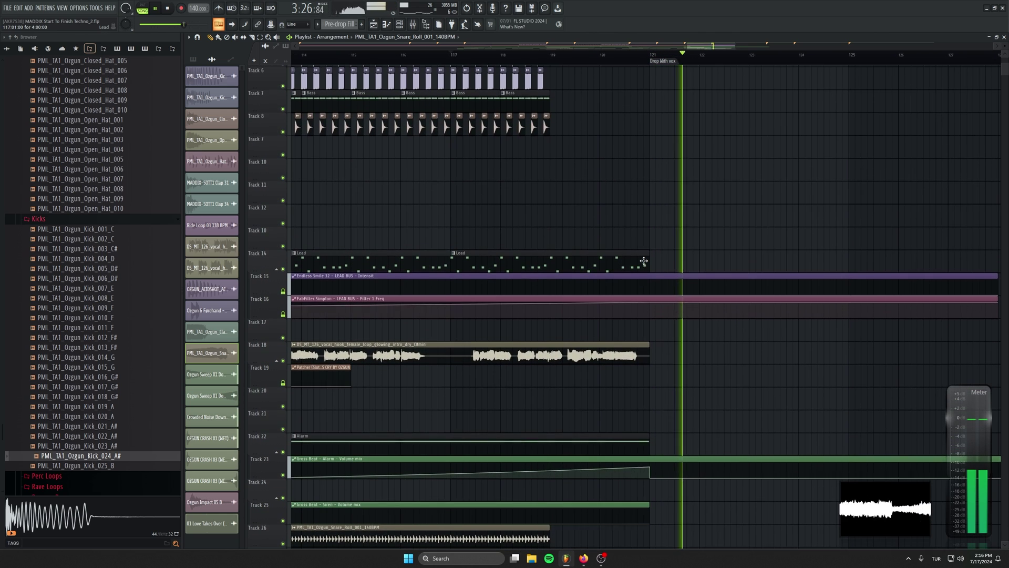
key(space)
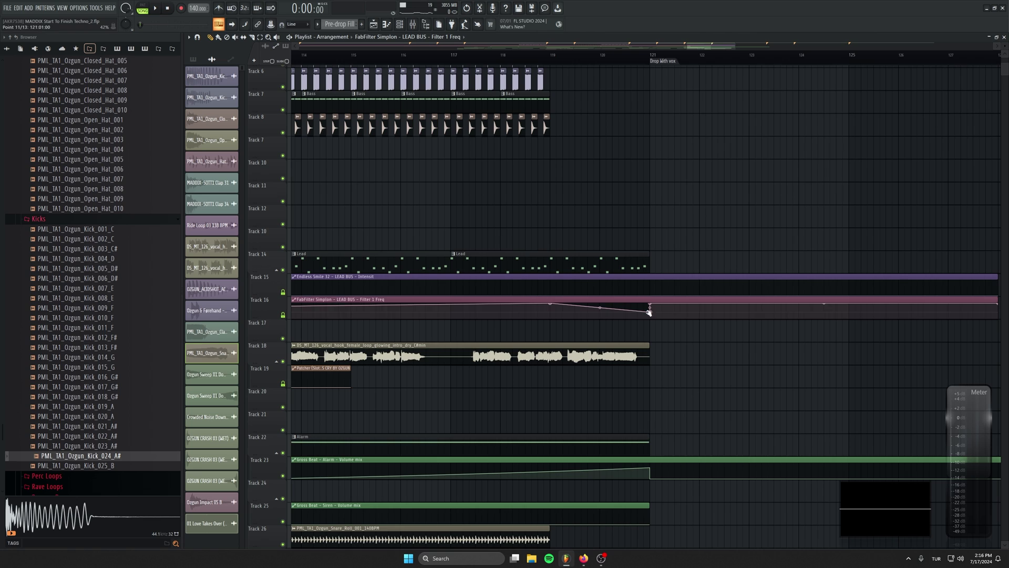
drag(554, 298, 576, 288)
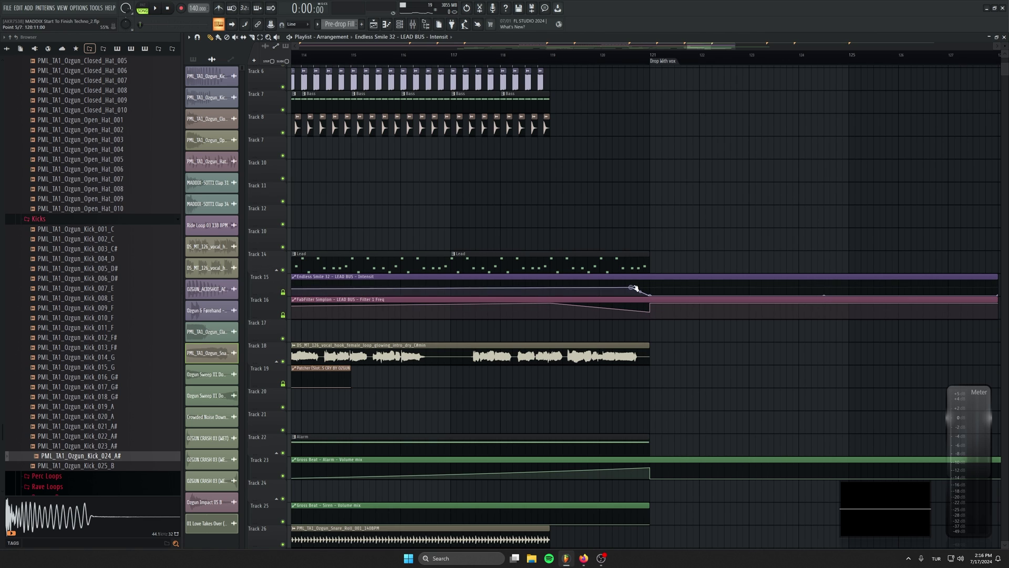
Play from bar 117 into Drop with vox to check the lead automation, and stop playback
key(space)
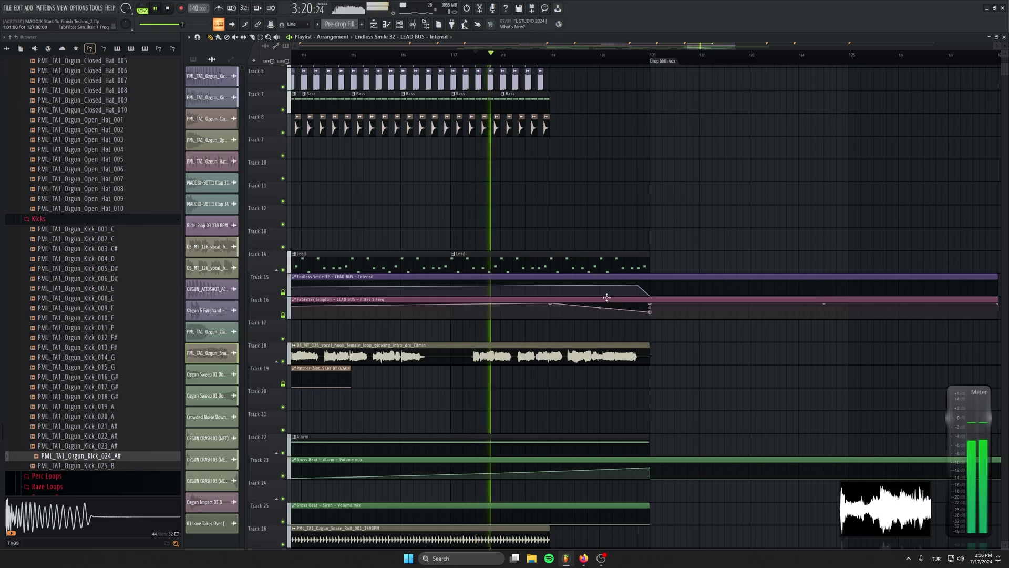
scroll(419, 299, down, 3)
drag(419, 299, 689, 317)
scroll(688, 317, down, 1)
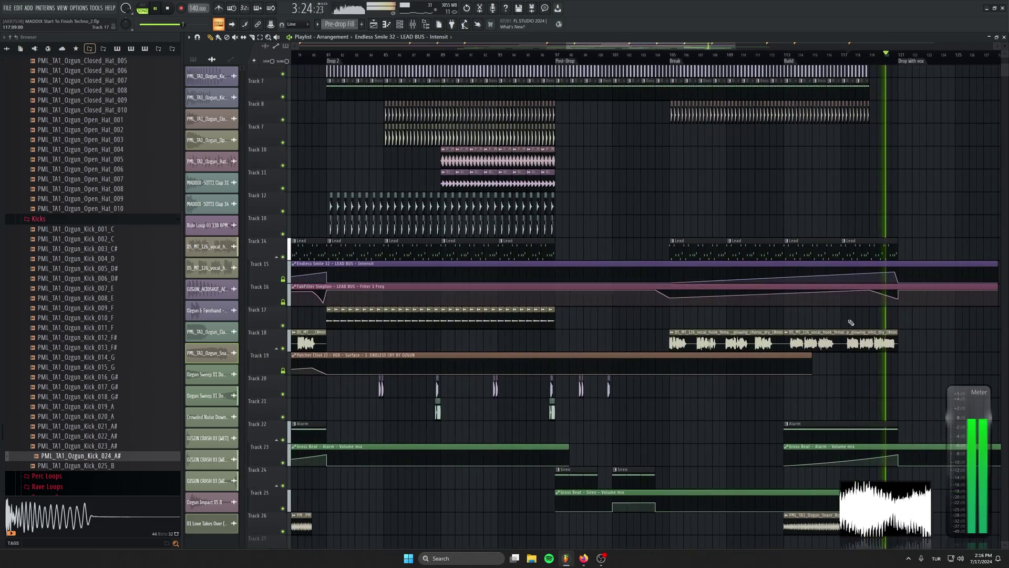
drag(893, 317, 566, 338)
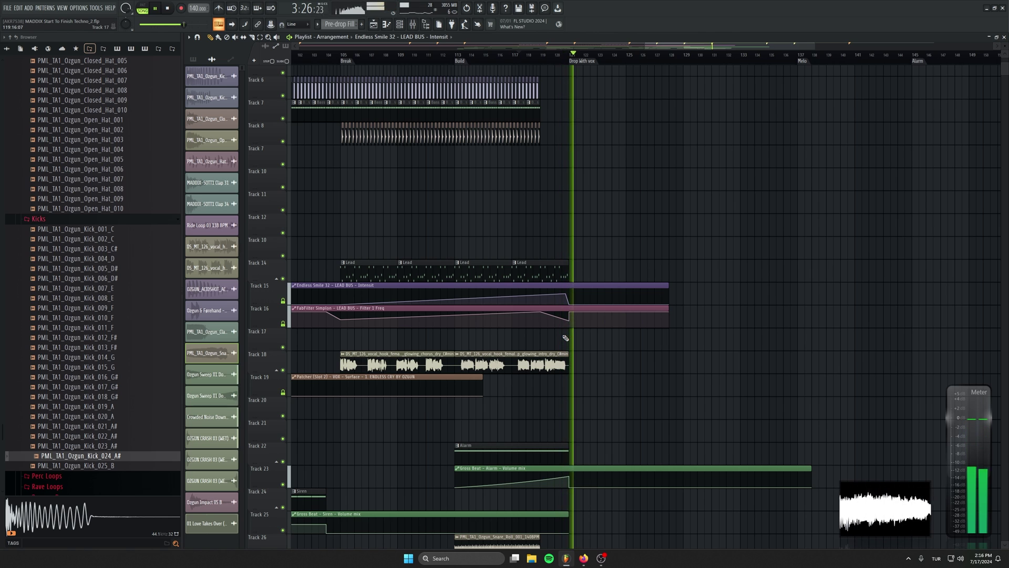
scroll(567, 330, up, 3)
scroll(567, 330, up, 2)
key(space)
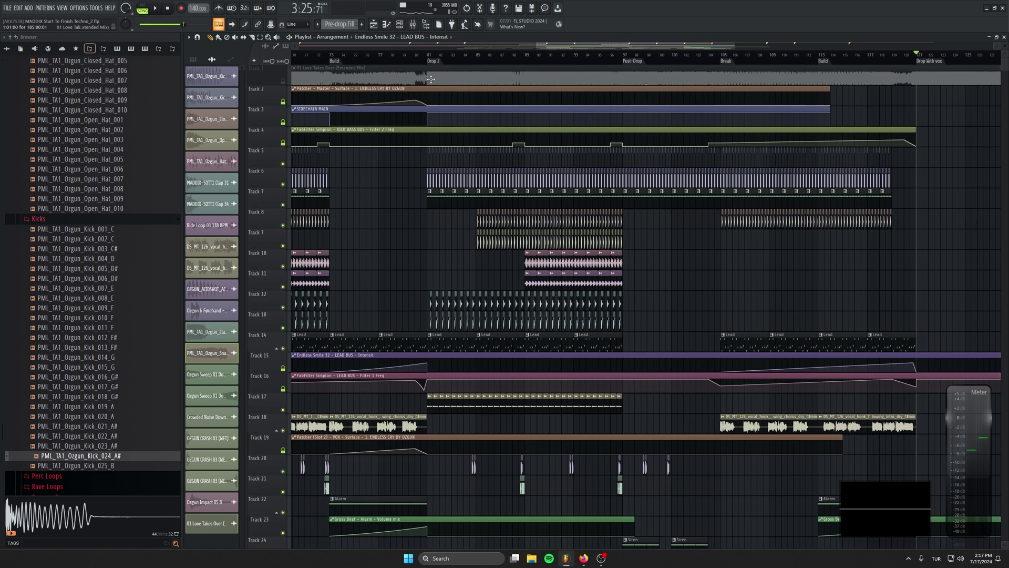
Copy Drop 2's kick, bass, hat, clap and ride clips on Tracks 5 to 13 to Drop with vox at bar 121
drag(423, 158, 623, 329)
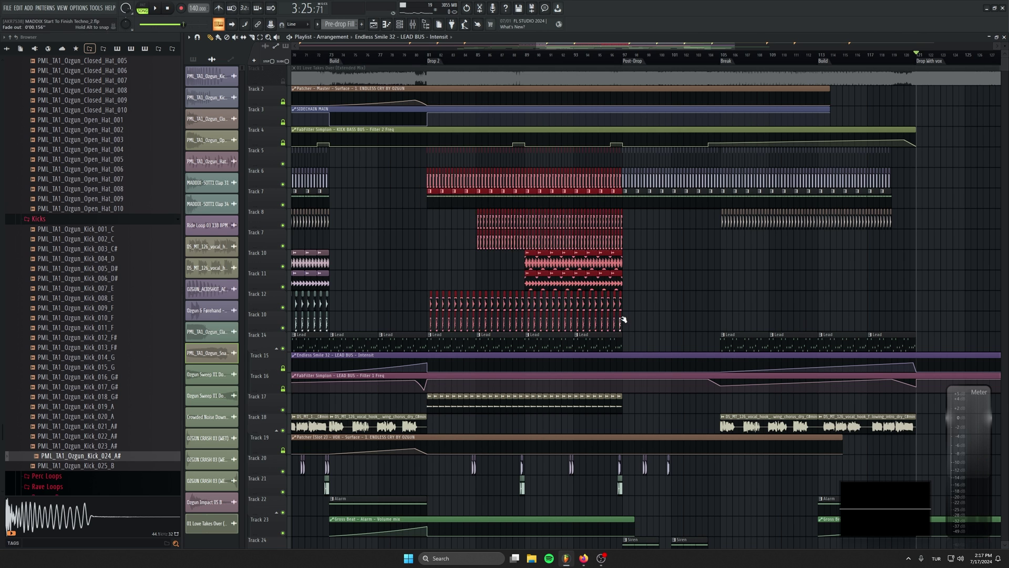
drag(612, 198, 964, 185)
drag(704, 230, 832, 141)
Copy the Track 20 and 21 fill clips from Drop 2 and Post-Drop to the matching positions from Drop with vox onward
drag(644, 326, 533, 323)
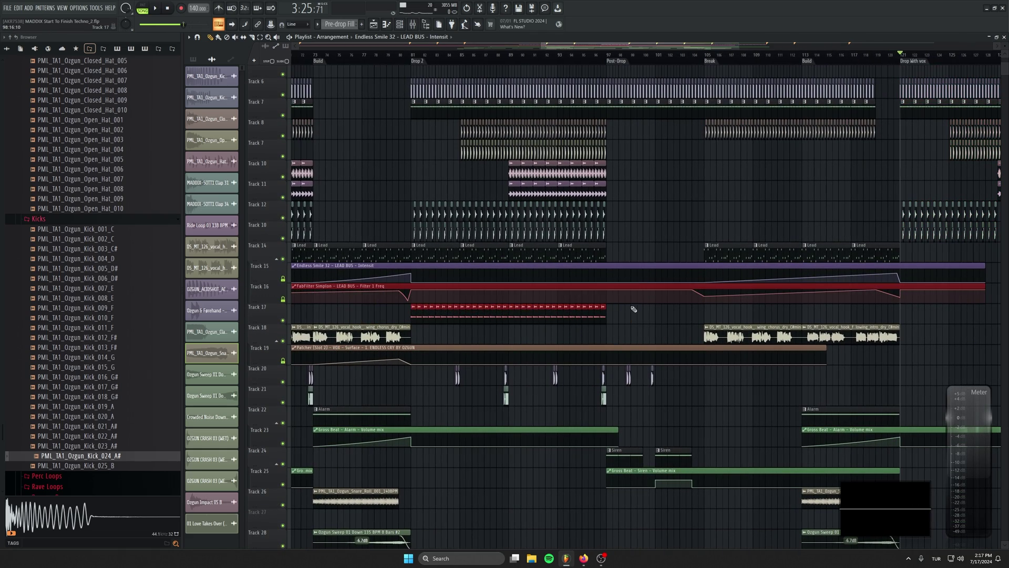
scroll(640, 339, up, 1)
drag(608, 352, 552, 304)
scroll(552, 304, down, 3)
drag(421, 328, 614, 366)
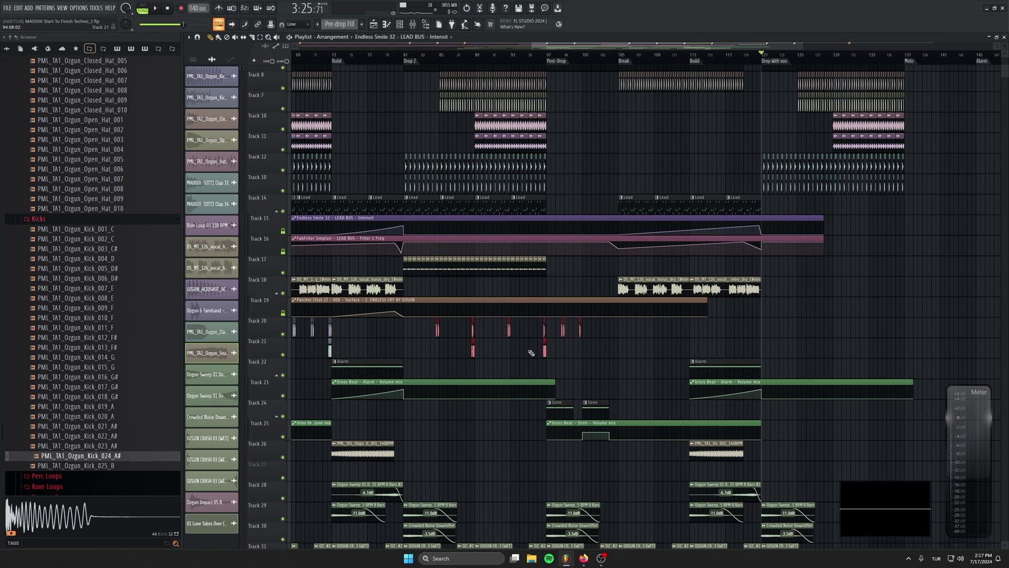
drag(615, 317, 707, 372)
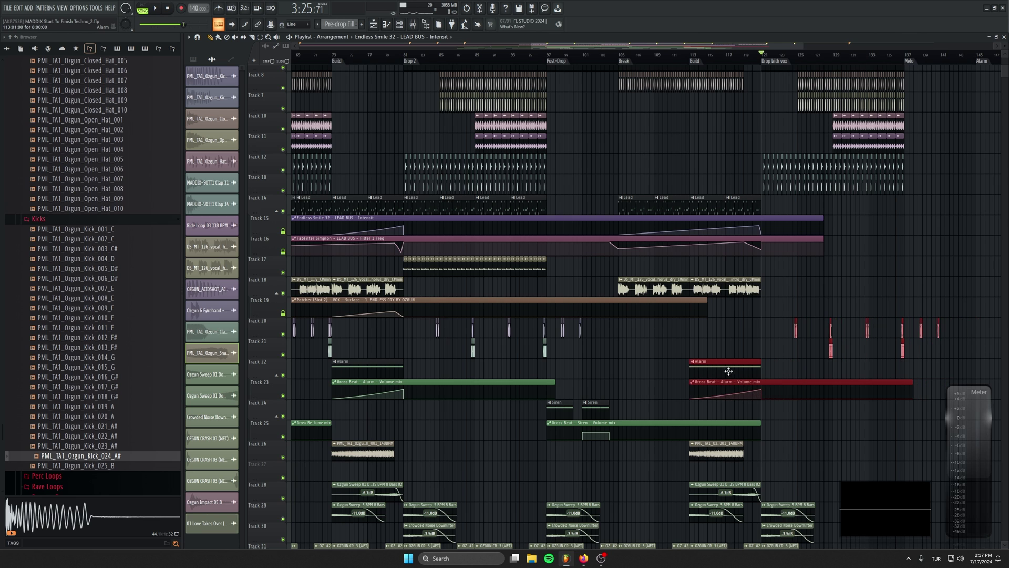
Look through the earlier drops' and builds' drum, lead, vocal and effects tracks and compare them with Drop with vox
scroll(728, 371, right, 3)
scroll(736, 357, down, 1)
drag(669, 287, 873, 333)
scroll(544, 329, down, 5)
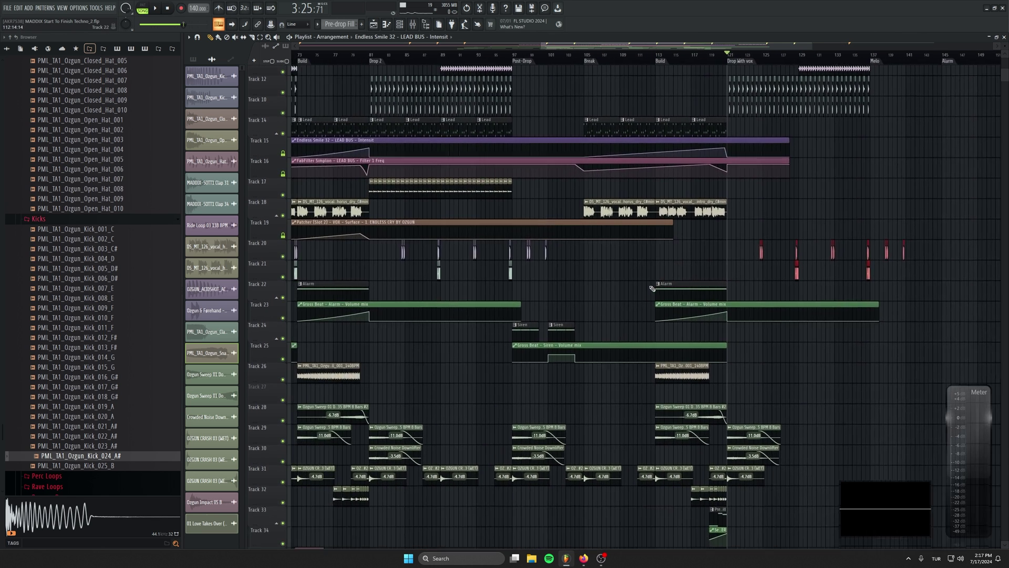
scroll(578, 315, left, 8)
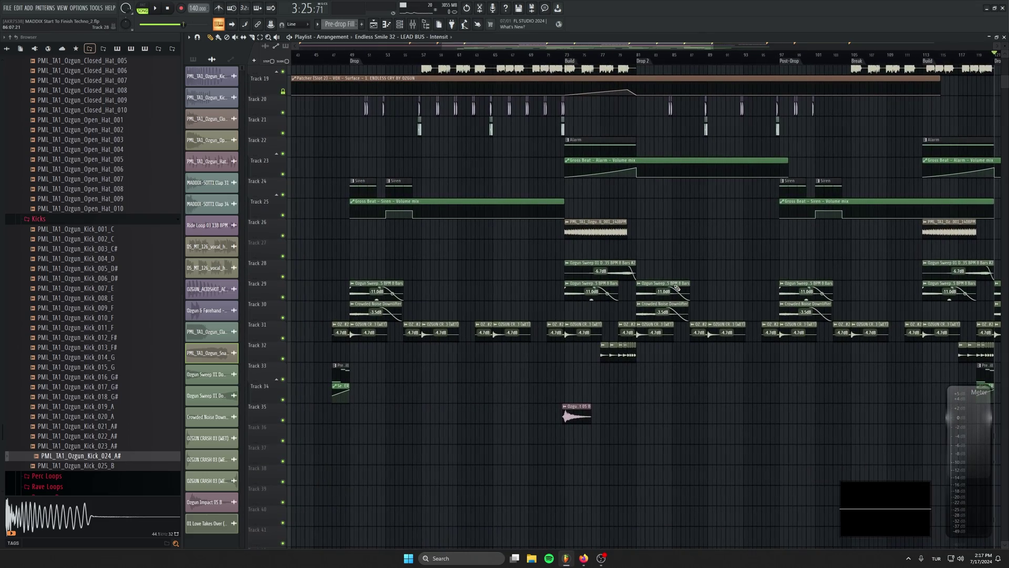
scroll(471, 208, up, 3)
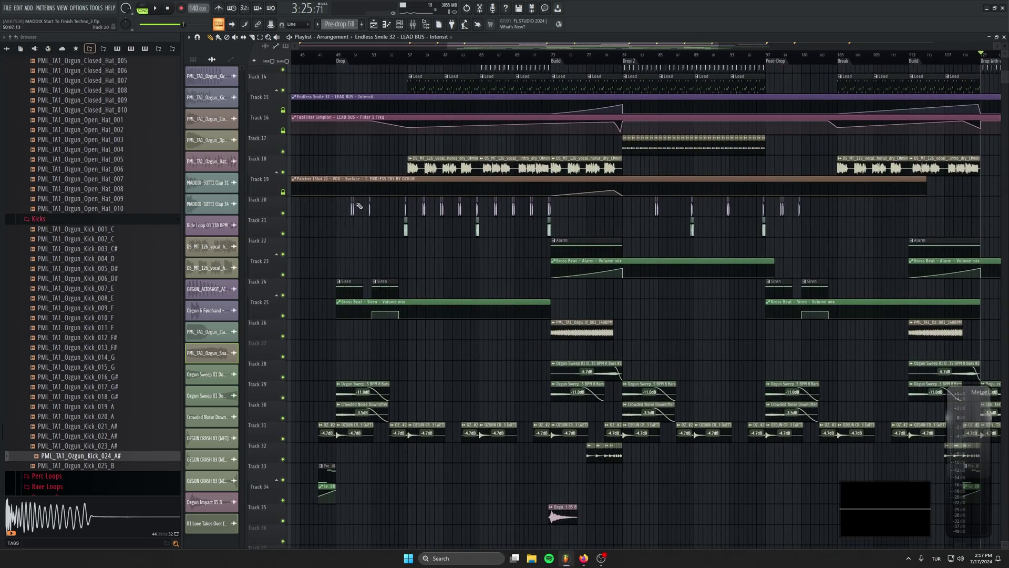
scroll(360, 206, down, 5)
scroll(384, 173, up, 4)
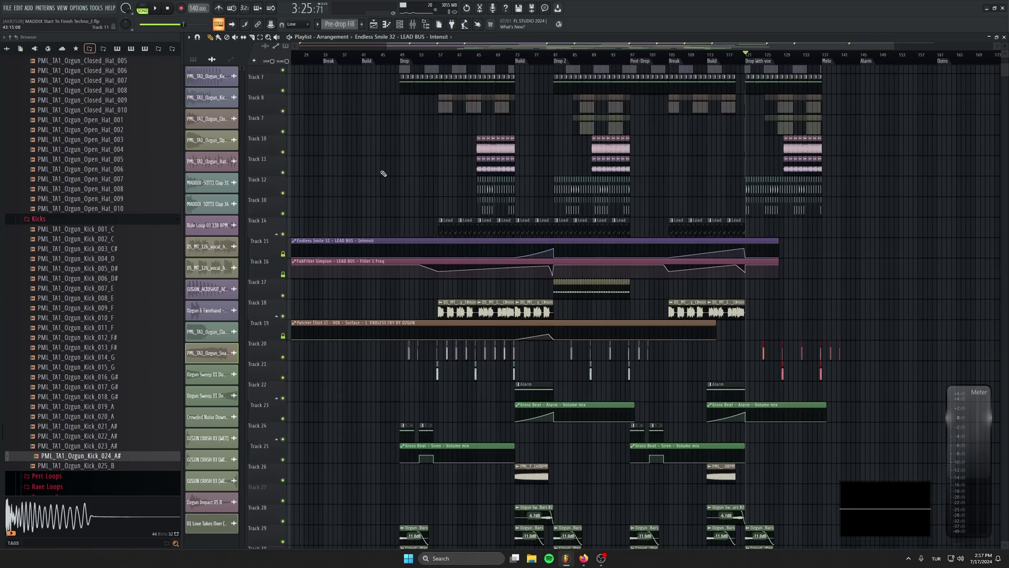
scroll(384, 173, up, 3)
scroll(541, 382, down, 1)
scroll(732, 325, up, 4)
scroll(631, 141, down, 4)
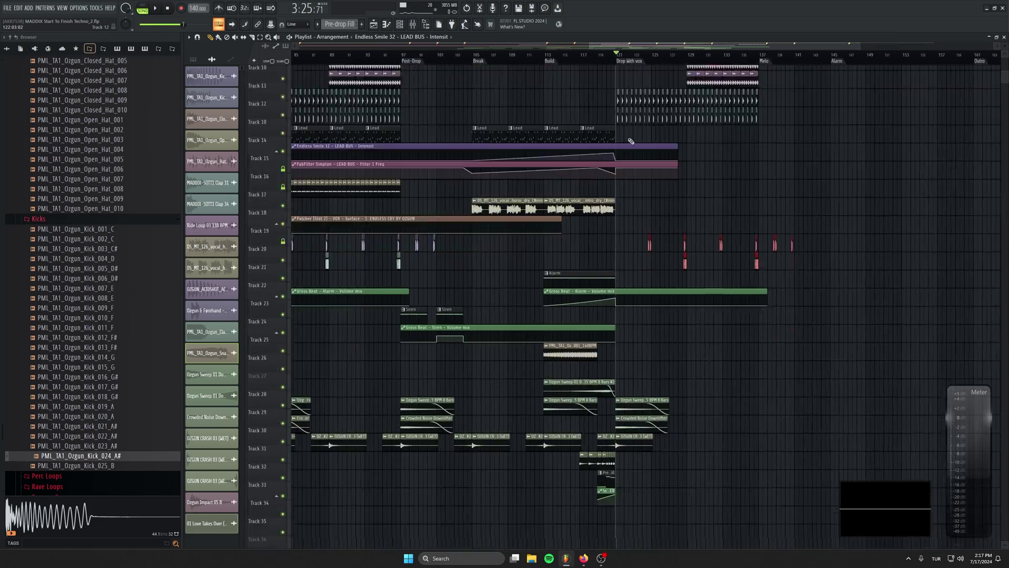
scroll(653, 304, down, 2)
scroll(653, 304, up, 3)
Play the transition from bar 120 into Drop with vox and stop playback
click(547, 54)
key(space)
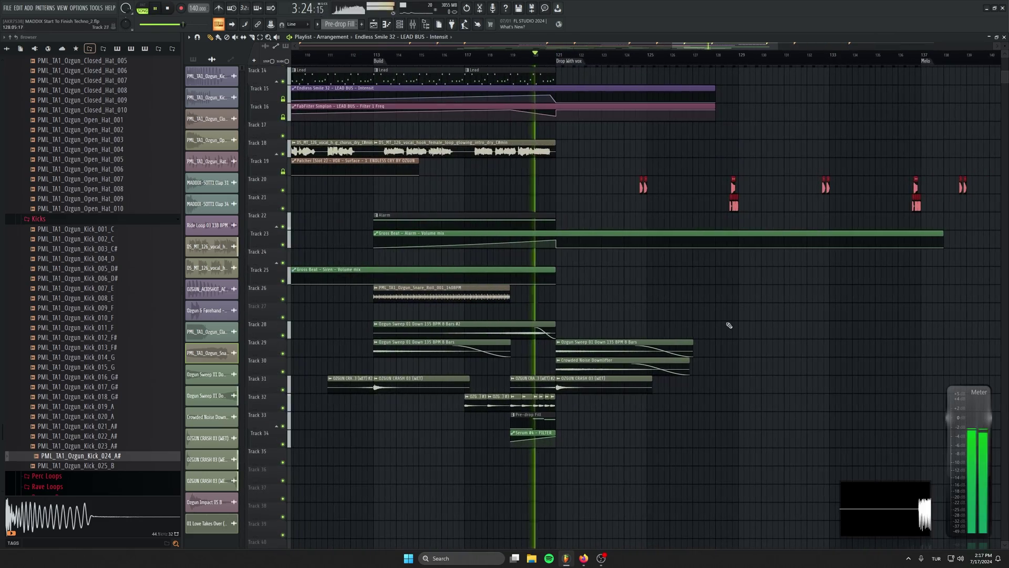
scroll(610, 246, up, 4)
scroll(613, 275, up, 4)
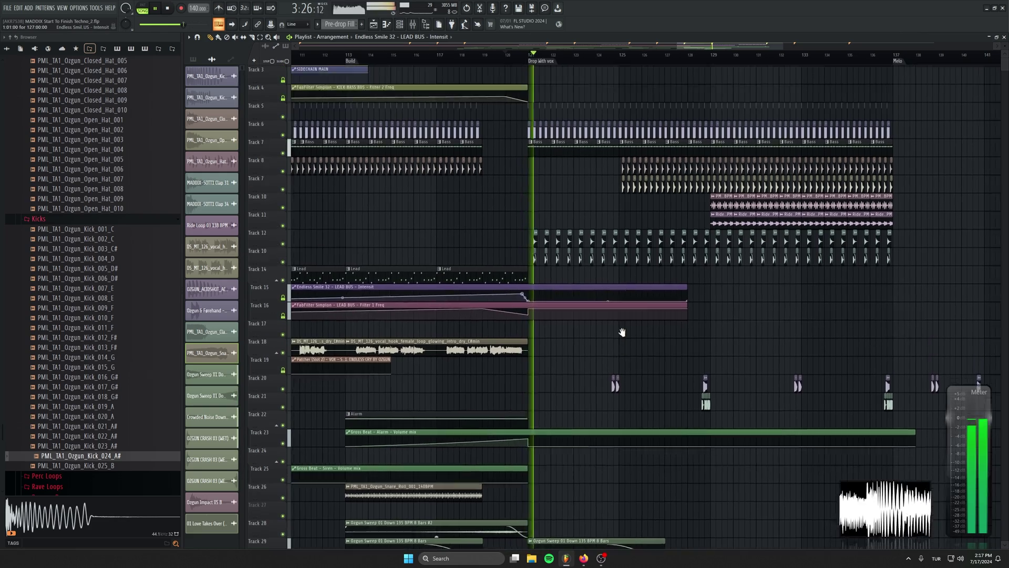
scroll(638, 246, down, 4)
key(space)
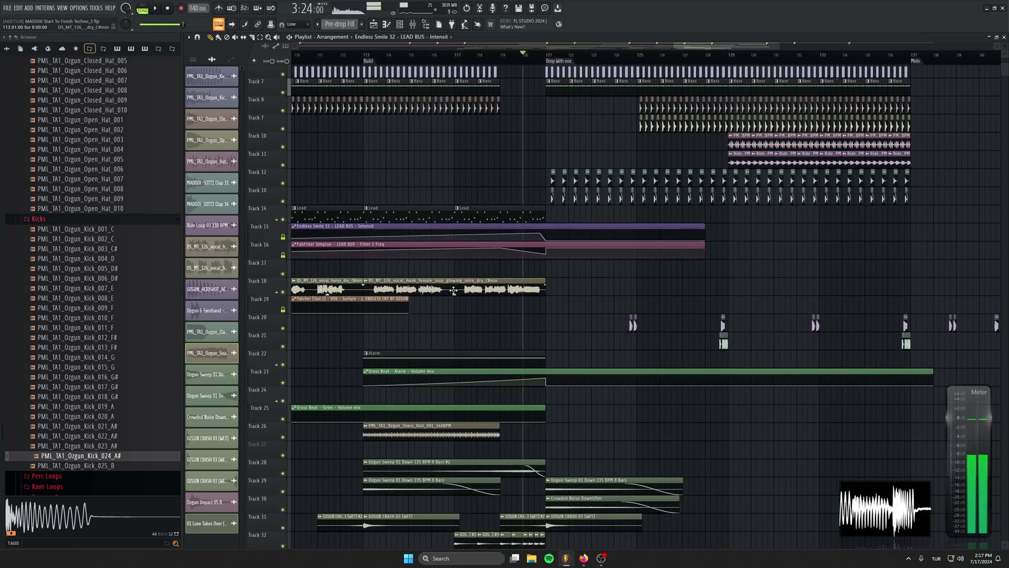
Copy the two Track 18 vocal clips into Drop with vox at bar 121 and extend the Track 19 VOX automation past its end
scroll(609, 284, left, 3)
scroll(608, 283, down, 2)
drag(609, 287, 713, 273)
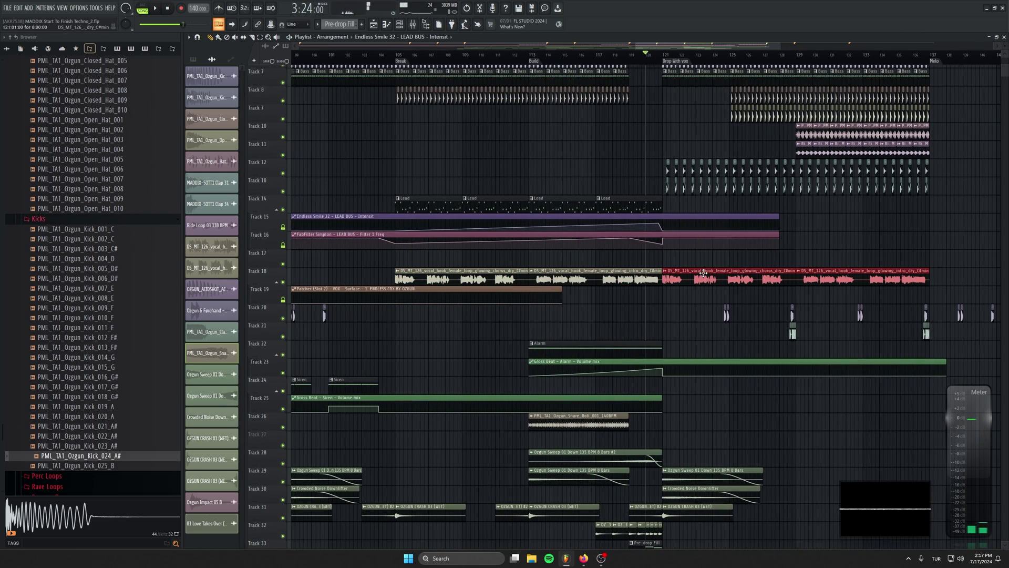
scroll(679, 323, up, 2)
scroll(673, 324, up, 3)
drag(545, 285, 984, 271)
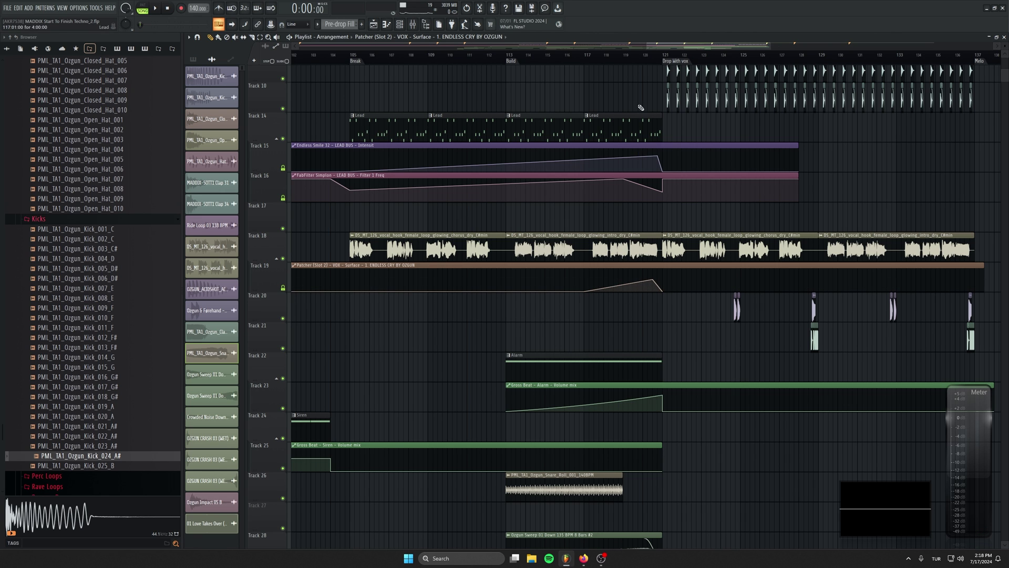
Extend the Track 2 Patcher Master automation past bar 137 and raise it to 40% at bar 121, using the value copied from the earlier build
scroll(669, 352, up, 9)
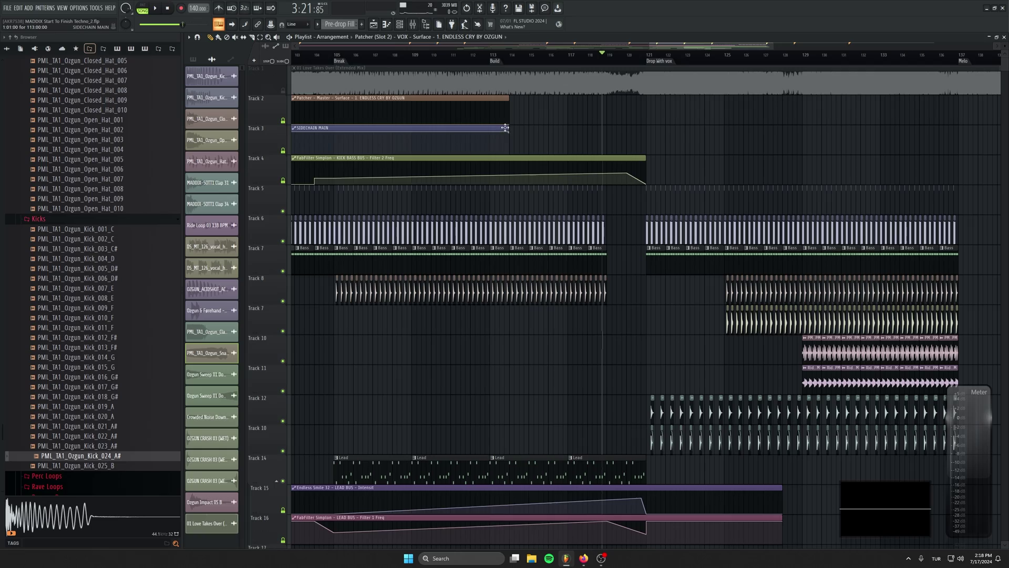
drag(507, 99, 969, 100)
scroll(515, 227, down, 6)
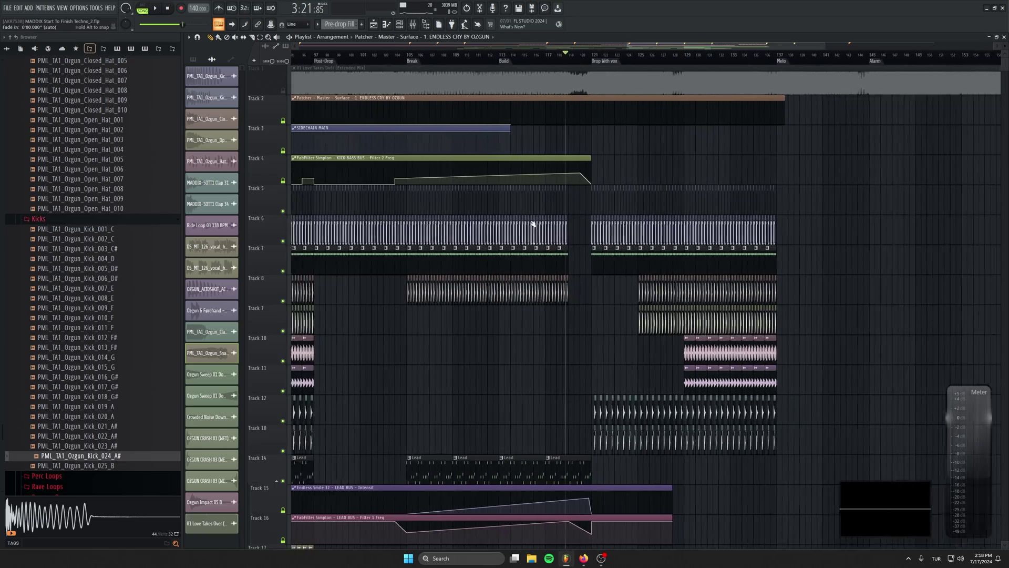
scroll(527, 220, down, 3)
right_click(569, 116)
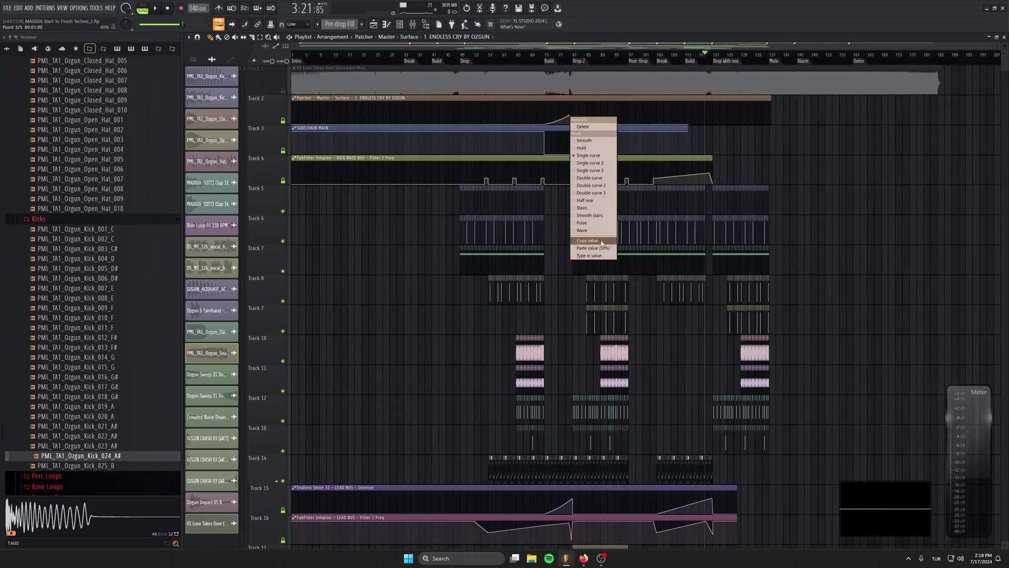
click(602, 241)
scroll(637, 130, up, 8)
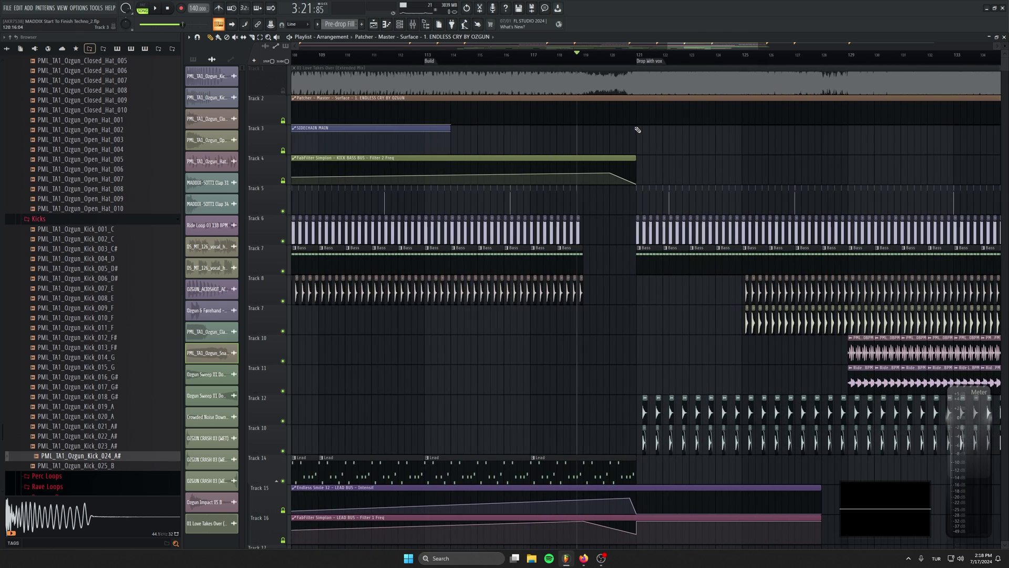
right_click(636, 115)
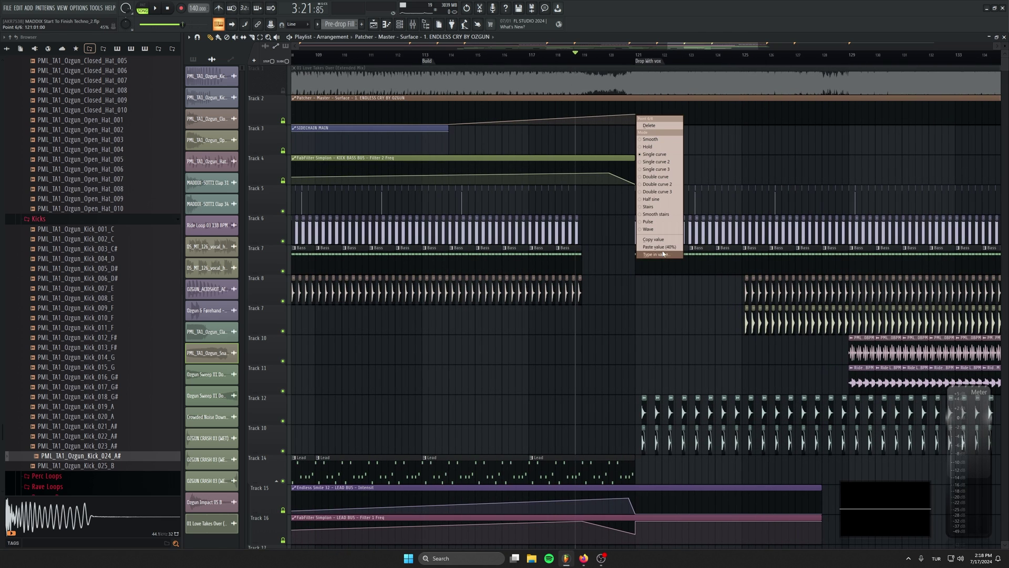
click(663, 231)
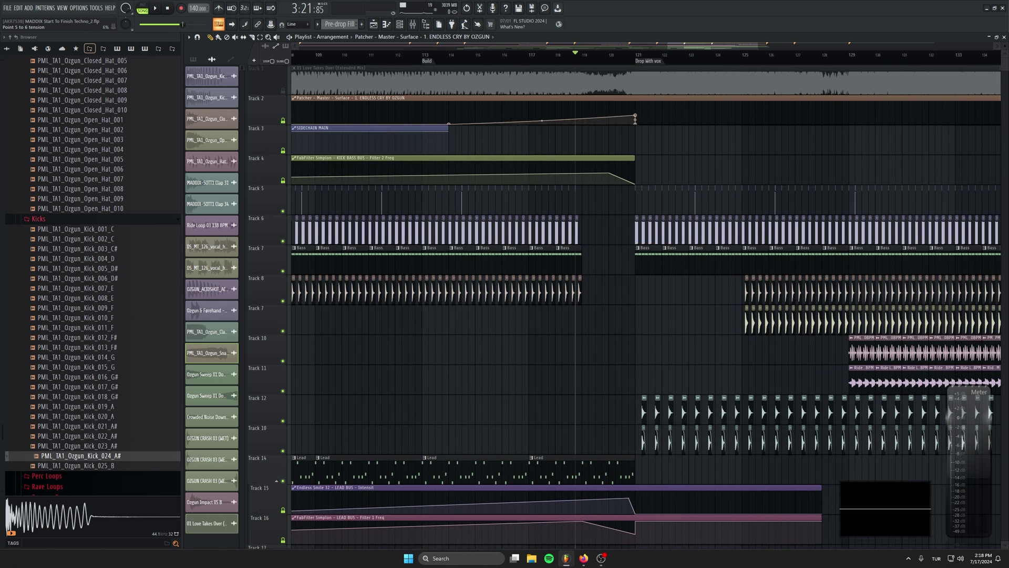
Drop the Track 2 Patcher Master automation to its base level at bar 121 and extend it flat to the Outro marker during playback
scroll(620, 118, down, 4)
key(space)
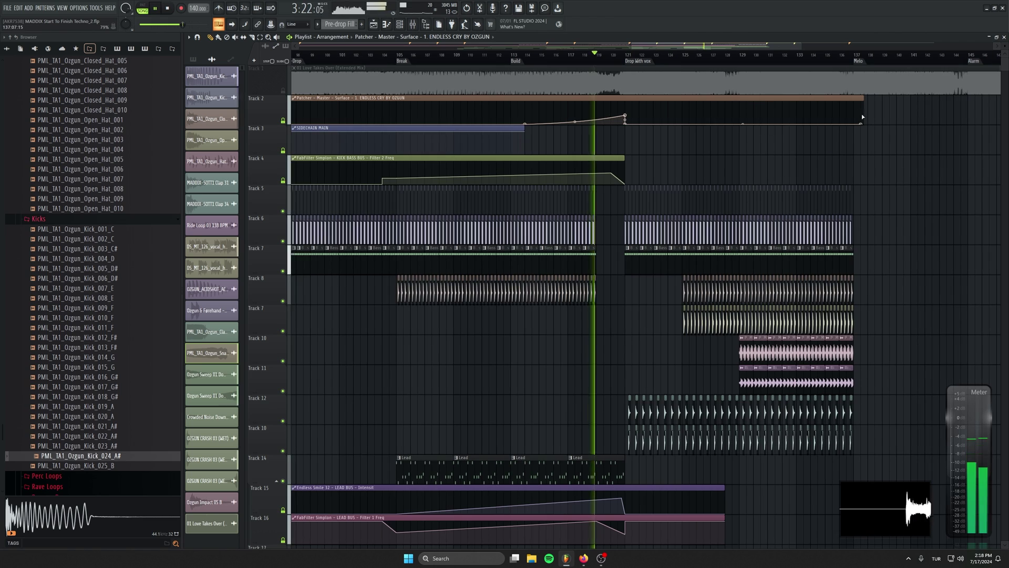
drag(862, 117, 608, 136)
scroll(641, 217, down, 2)
mouse_move(611, 202)
mouse_down()
mouse_move(625, 166)
mouse_move(656, 185)
mouse_move(655, 195)
mouse_up()
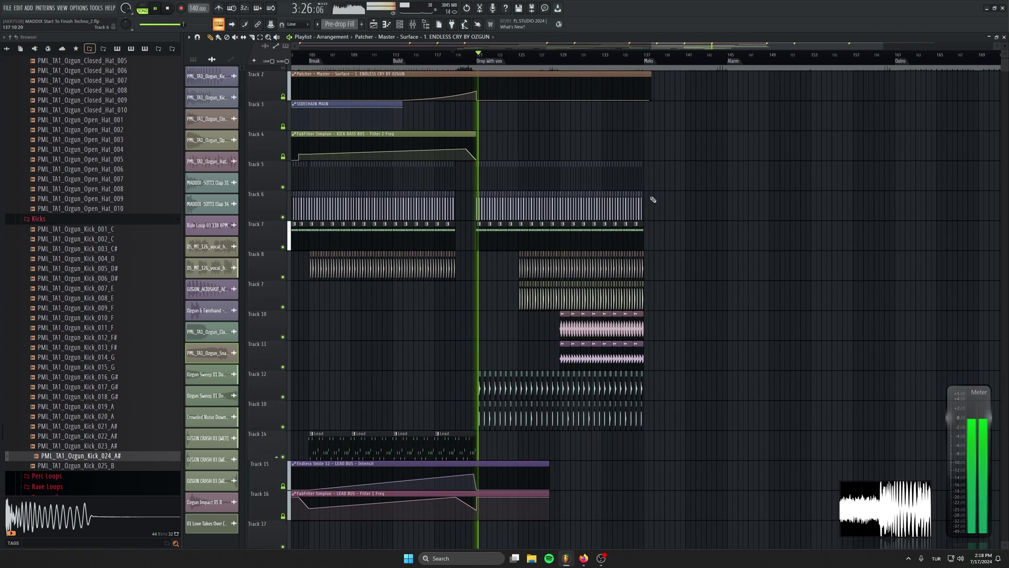
drag(650, 89, 912, 90)
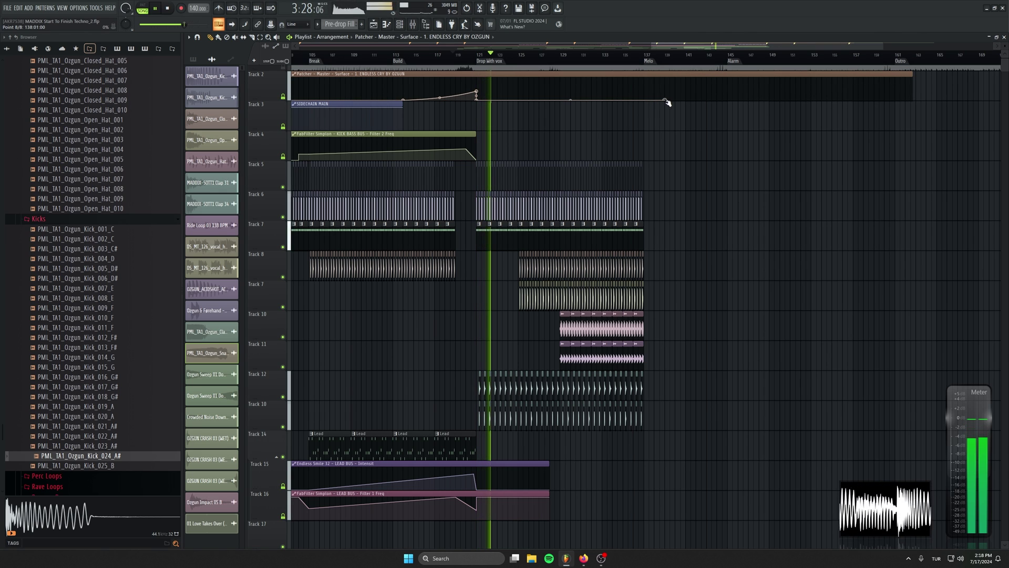
drag(666, 100, 897, 124)
drag(912, 90, 896, 73)
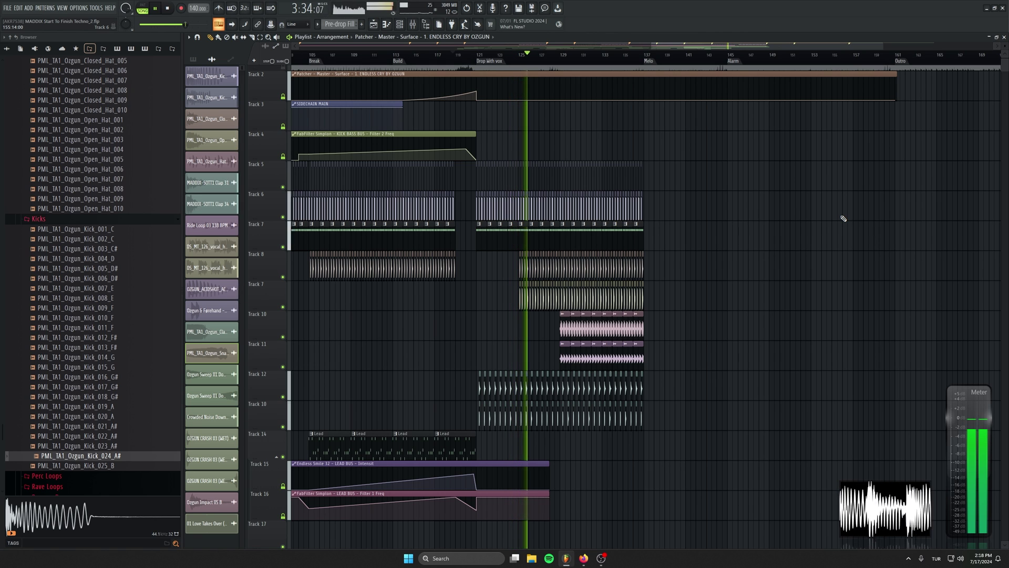
Duplicate the kick, bass, hat, ride and clap clips of bars 129 to 137 on Tracks 5 to 13 into Melo at bar 137
click(809, 233)
right_click(823, 234)
scroll(804, 263, down, 2)
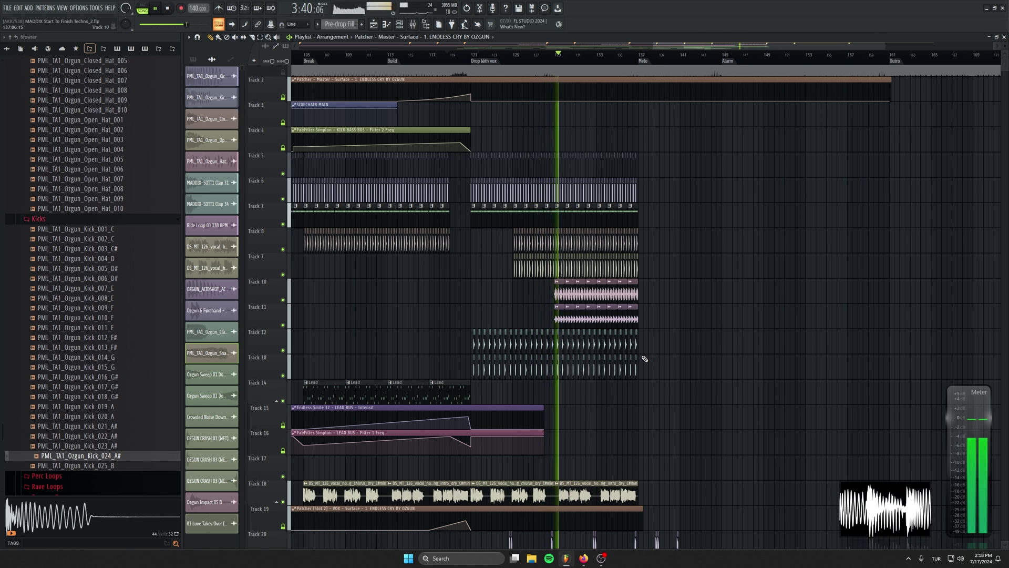
scroll(646, 359, up, 6)
drag(731, 139, 393, 390)
key(ctrl+b)
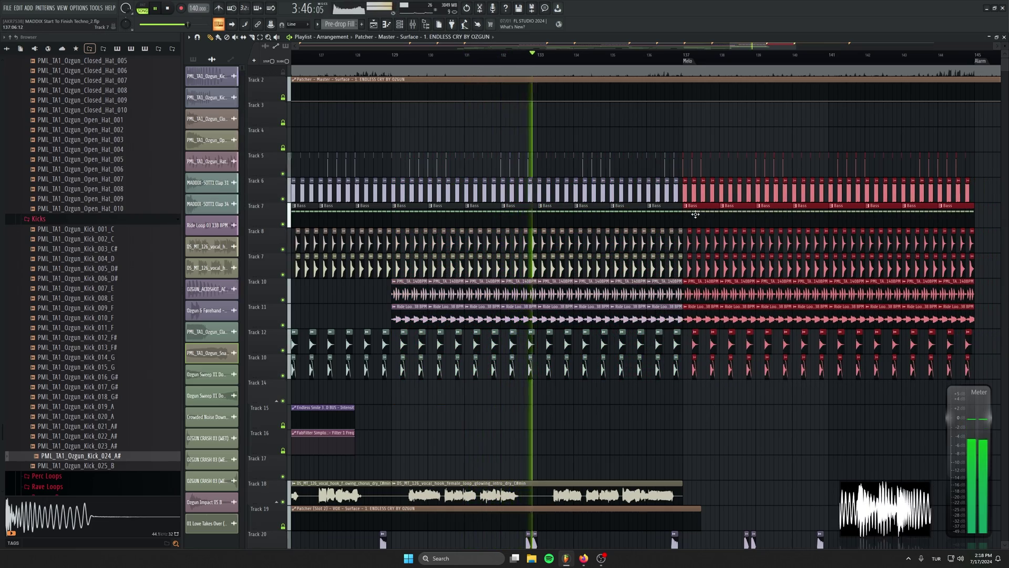
Copy two Lead pattern clips on Track 14 to the Melo section, filling bars 137 to 145
scroll(706, 315, down, 3)
scroll(617, 349, down, 6)
mouse_move(479, 310)
shift+mouse_down()
mouse_move(708, 302)
mouse_move(655, 308)
shift+mouse_up()
drag(550, 304, 694, 298)
scroll(714, 360, up, 3)
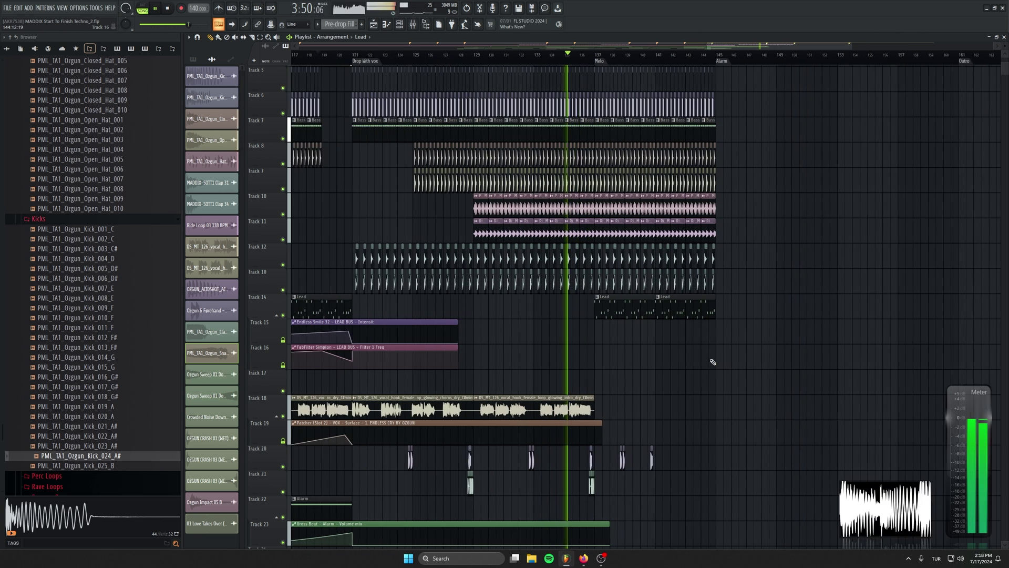
Extend the Track 15 Endless Smile LEAD BUS automation to the Alarm marker at bar 145 and stop playback
drag(431, 322, 744, 323)
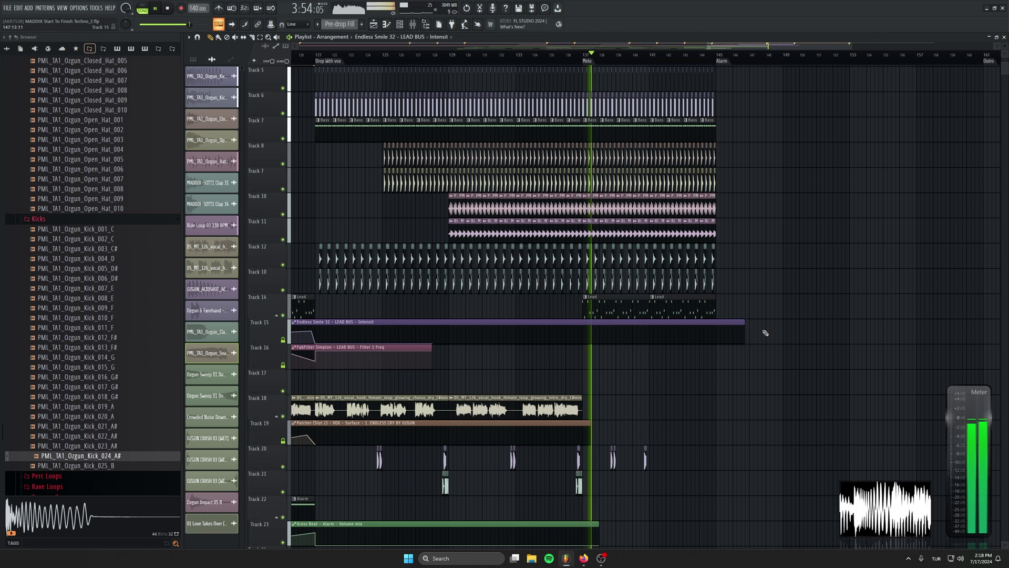
drag(745, 322, 716, 323)
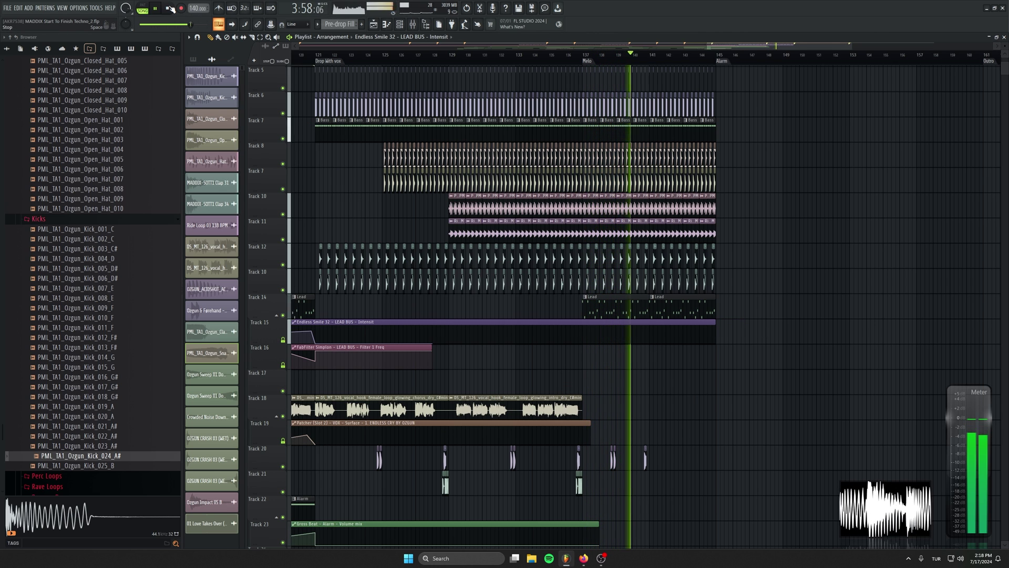
key(space)
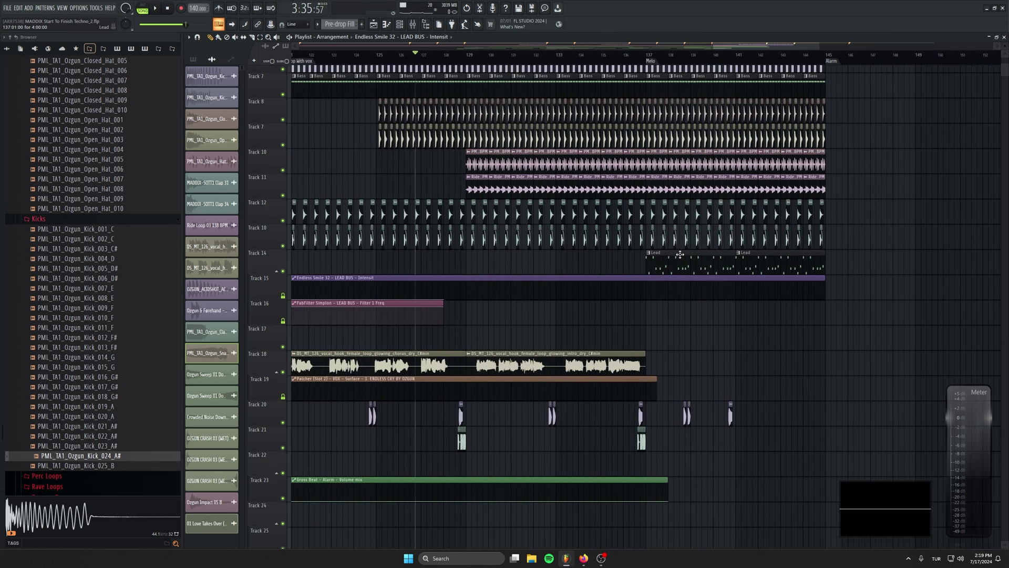
Copy the two Melo Lead clips to bar 129 and extend the Track 16 LEAD BUS filter automation to bar 145 with a dip at bar 129
drag(680, 254, 590, 260)
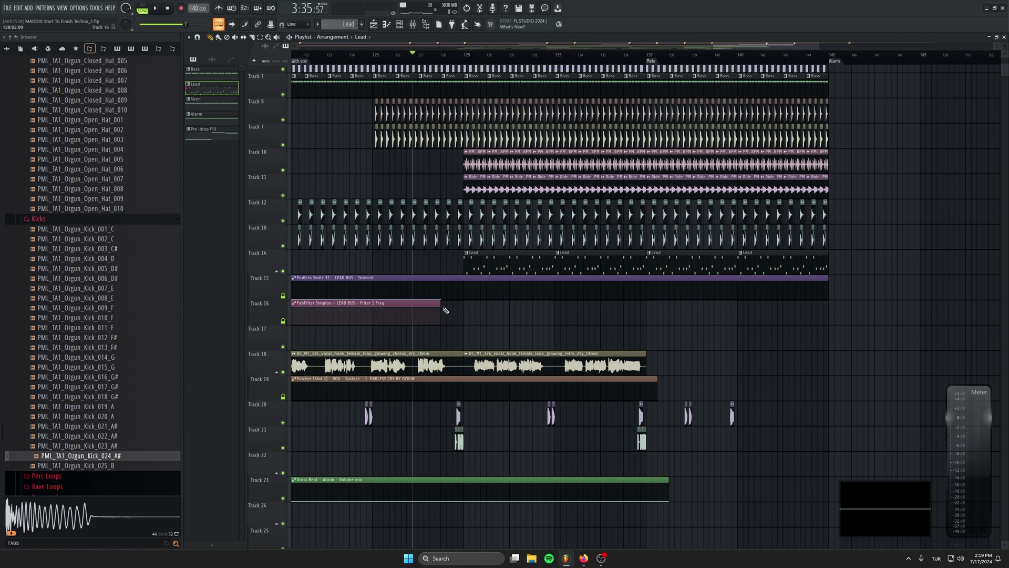
drag(445, 309, 829, 280)
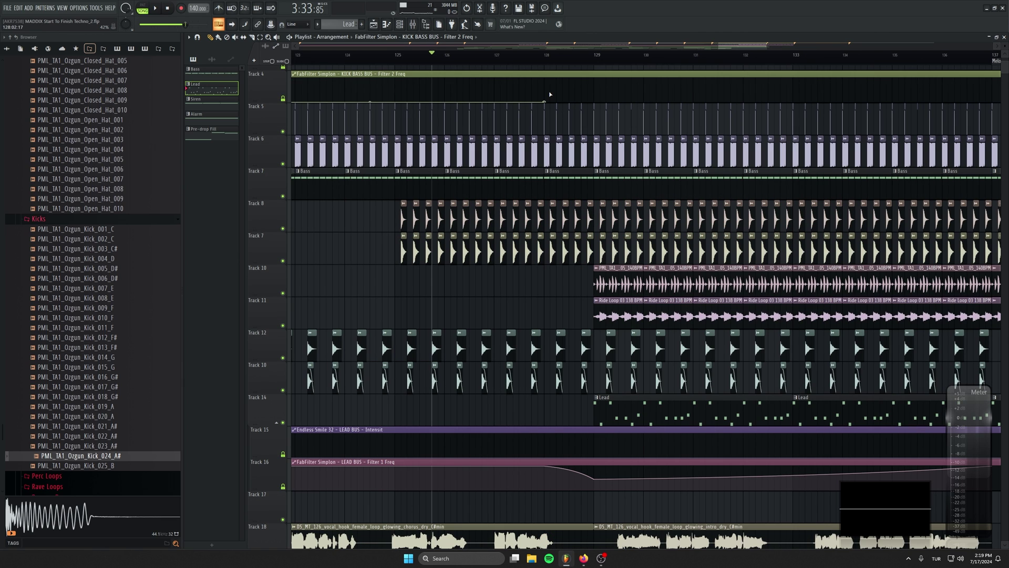
Add a one-bar 27% bump to the Track 4 KICK BASS BUS filter automation from bar 128 to 129 by pasting the copied value
key(ctrl+z)
right_click(545, 92)
click(569, 225)
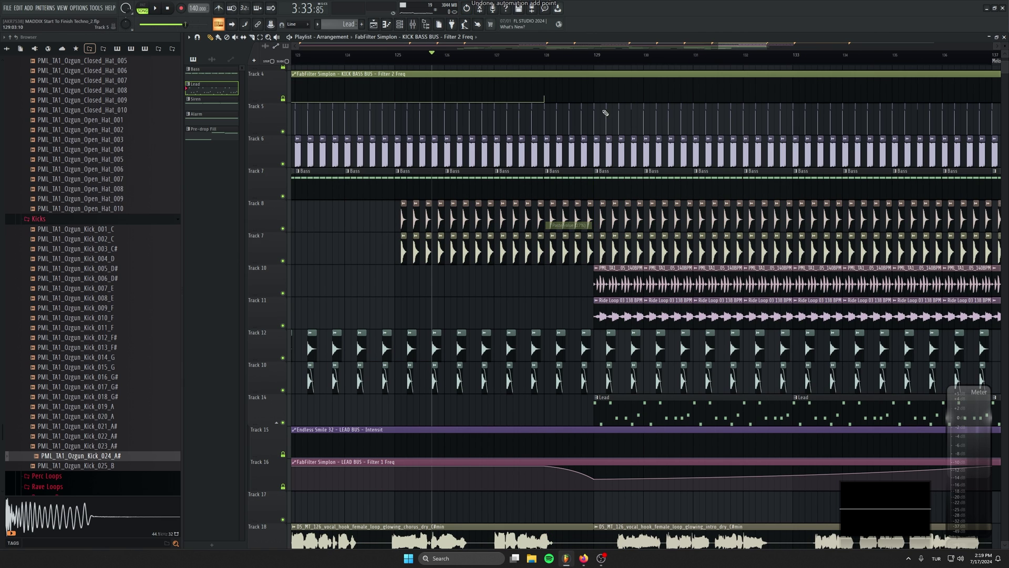
right_click(594, 96)
click(618, 229)
right_click(596, 102)
Add the same 27% bump to the Track 4 filter automation from bar 136 to the Melo marker at bar 137
drag(932, 92, 641, 172)
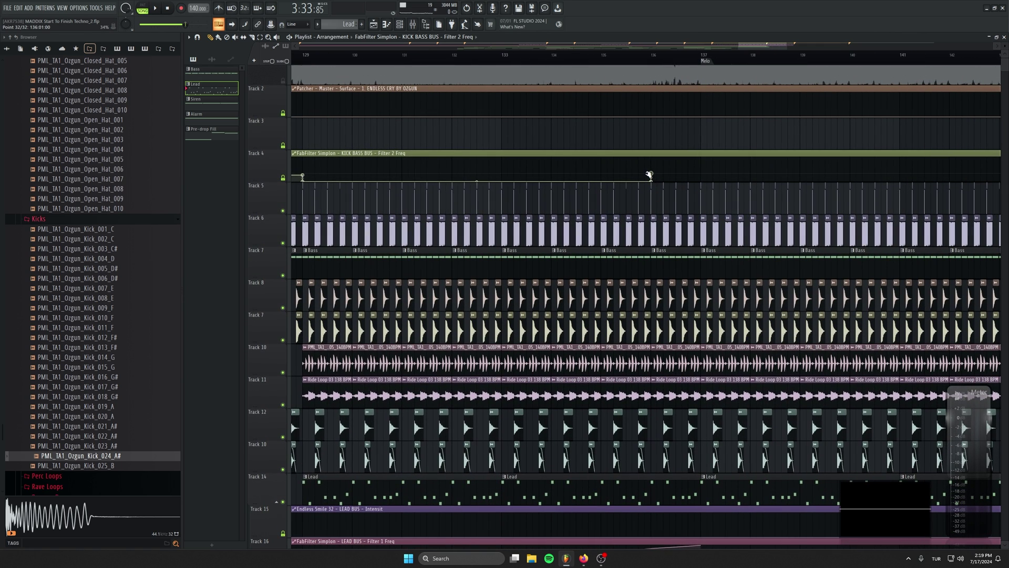
right_click(651, 173)
click(676, 303)
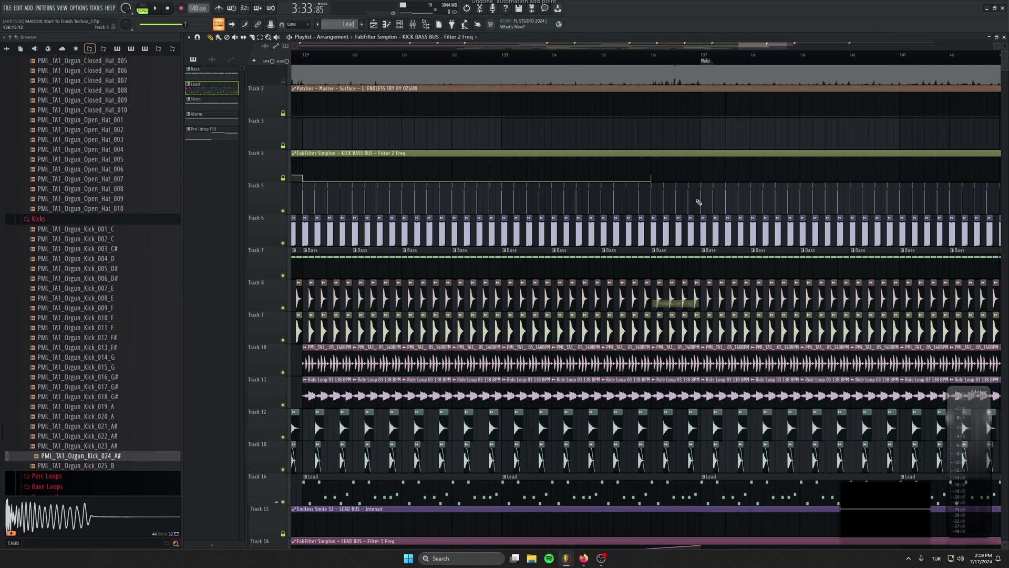
right_click(700, 174)
click(726, 305)
right_click(701, 182)
Add the same 27% bump to the Track 4 filter automation from bar 144 to the Alarm marker at bar 145
drag(879, 193, 461, 210)
right_click(576, 181)
right_click(633, 183)
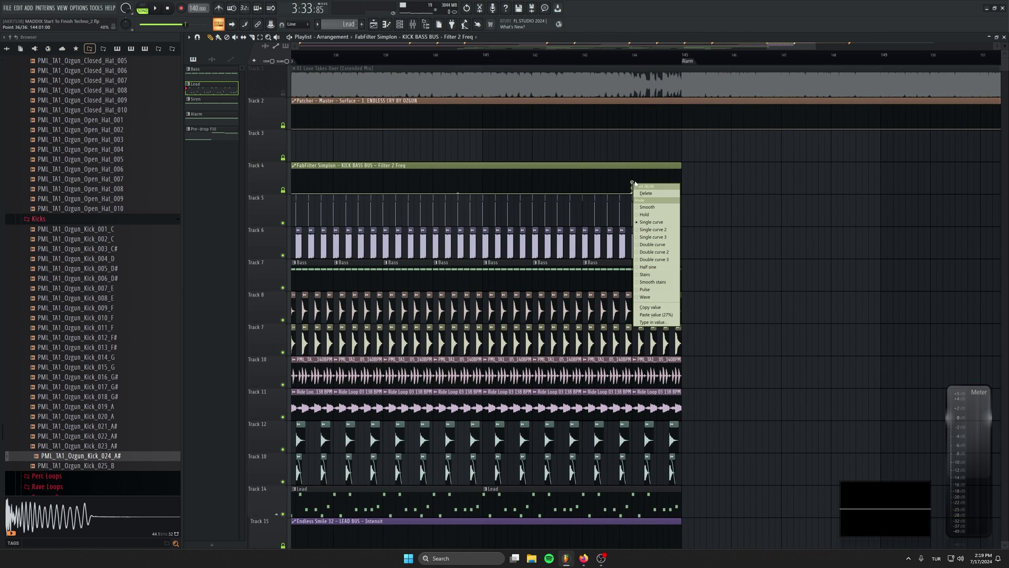
click(654, 315)
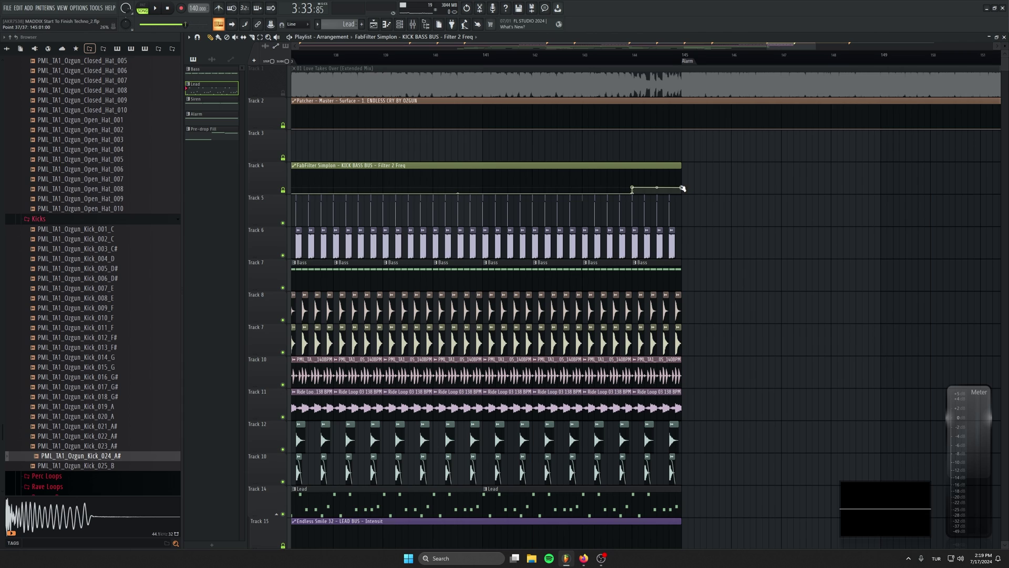
right_click(683, 188)
click(699, 264)
right_click(633, 188)
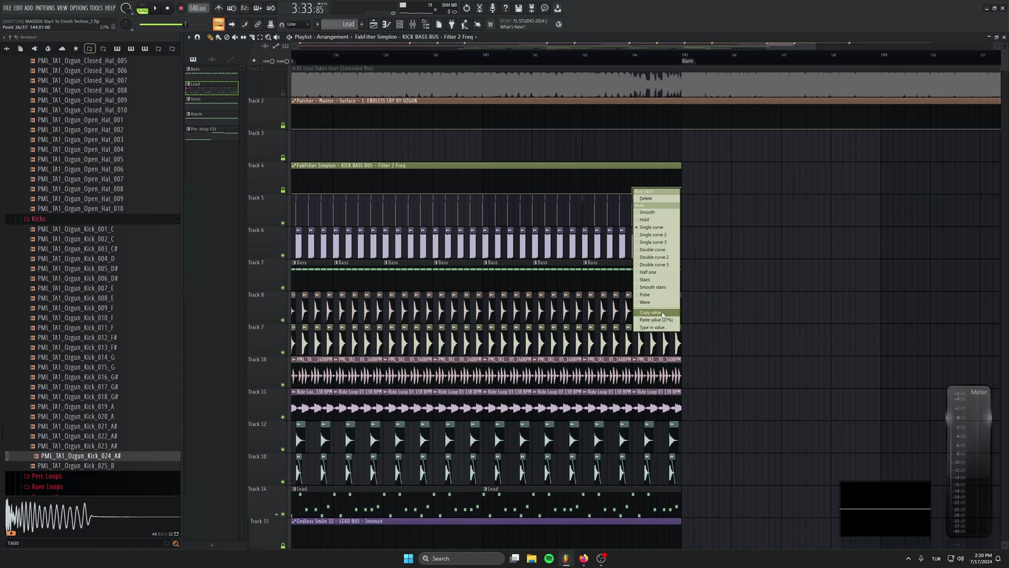
click(662, 314)
right_click(682, 188)
click(705, 320)
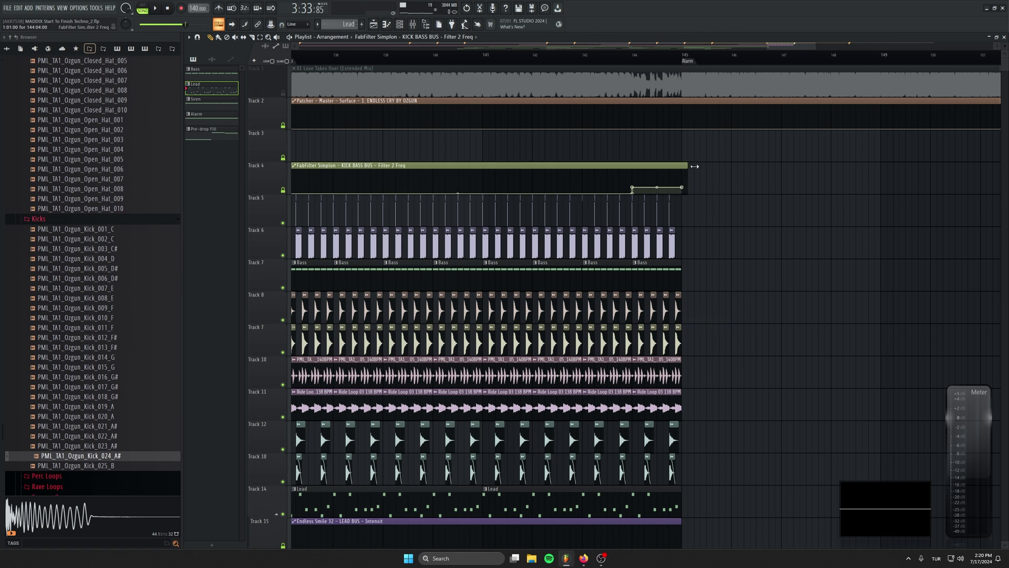
Extend the Track 4 KICK BASS BUS filter automation clip beyond the Outro marker to about bar 166
drag(694, 166, 770, 166)
scroll(642, 241, down, 5)
drag(691, 166, 955, 167)
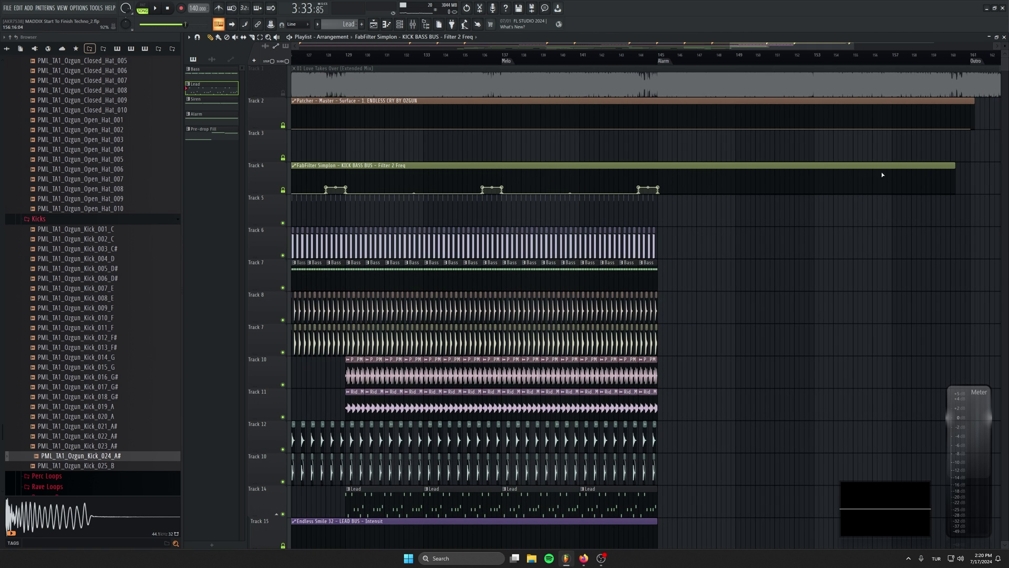
scroll(925, 222, right, 3)
drag(720, 166, 844, 167)
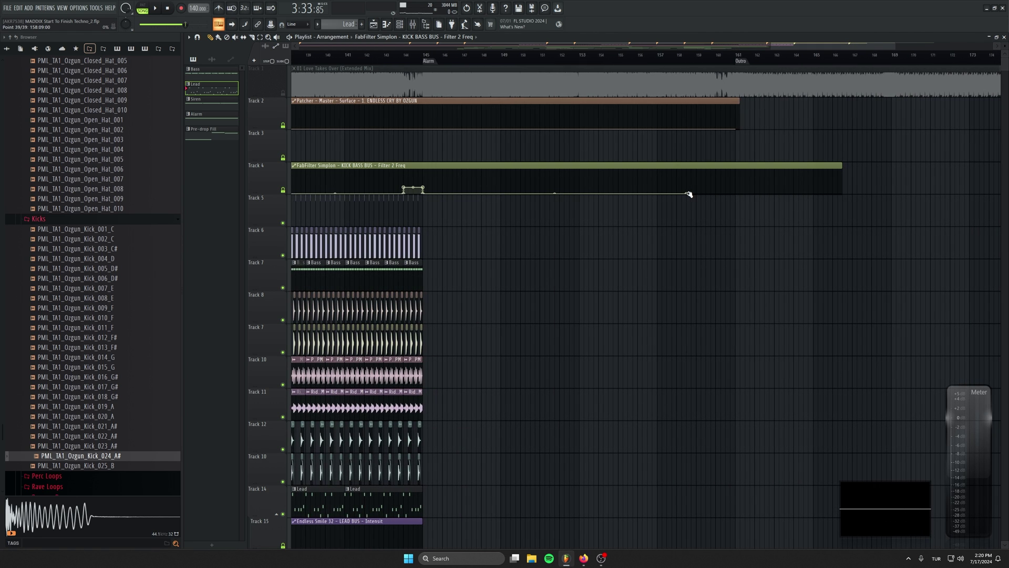
Add a 27% bump to the Track 4 filter automation from bar 160 to the Outro marker at bar 161
right_click(717, 185)
click(756, 319)
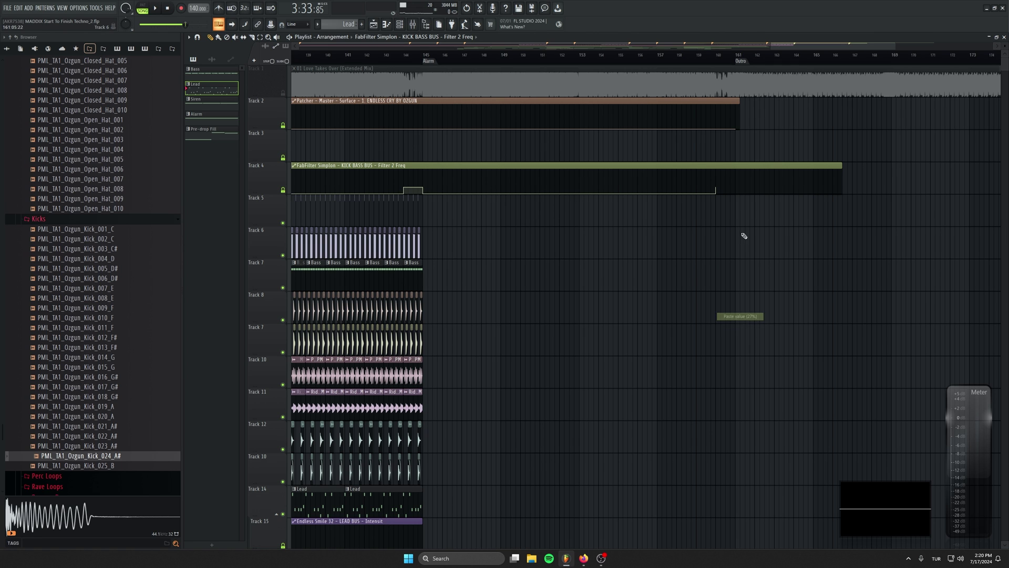
click(735, 188)
right_click(736, 188)
click(753, 321)
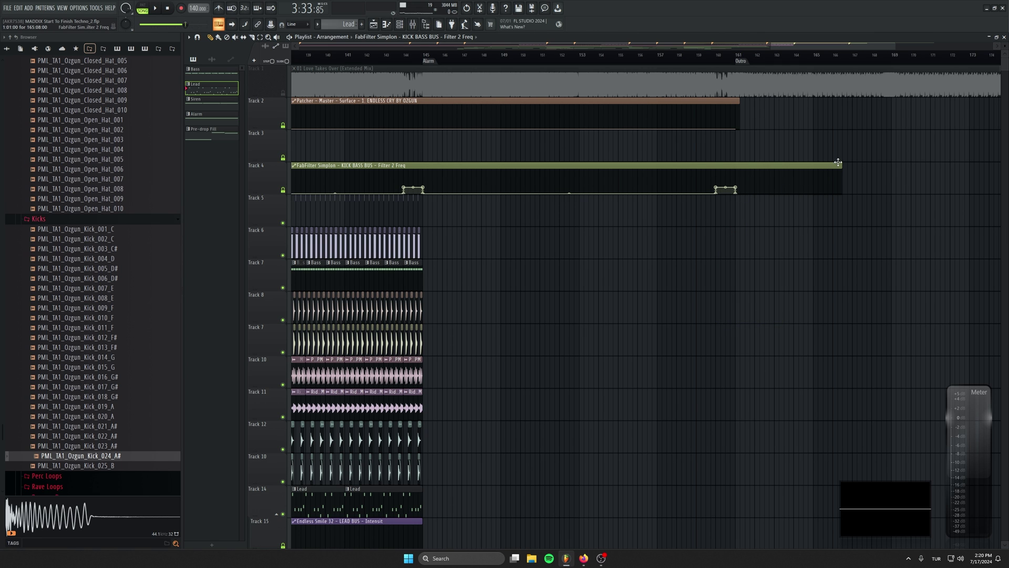
Play Drop with vox and copy the Track 20 and 21 fill clips around the Melo marker to the matching positions around Alarm at bar 145
key(space)
scroll(736, 211, down, 5)
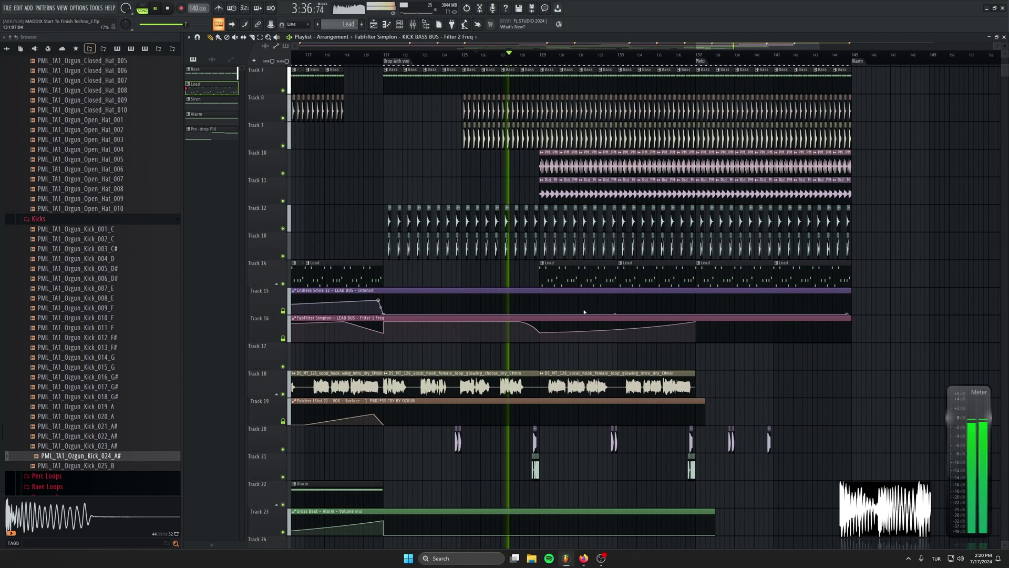
drag(557, 311, 547, 253)
scroll(547, 254, down, 1)
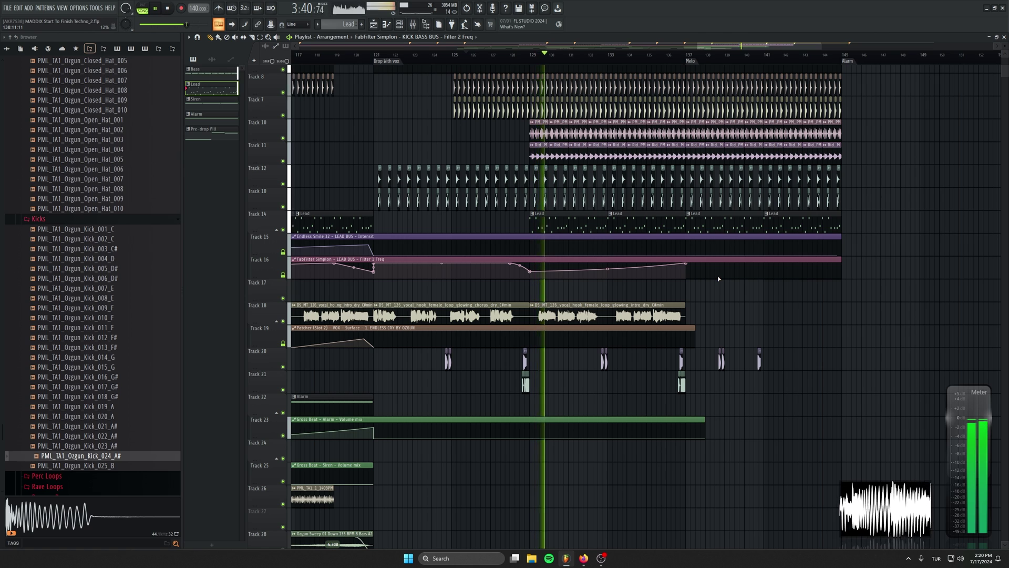
drag(584, 355, 616, 363)
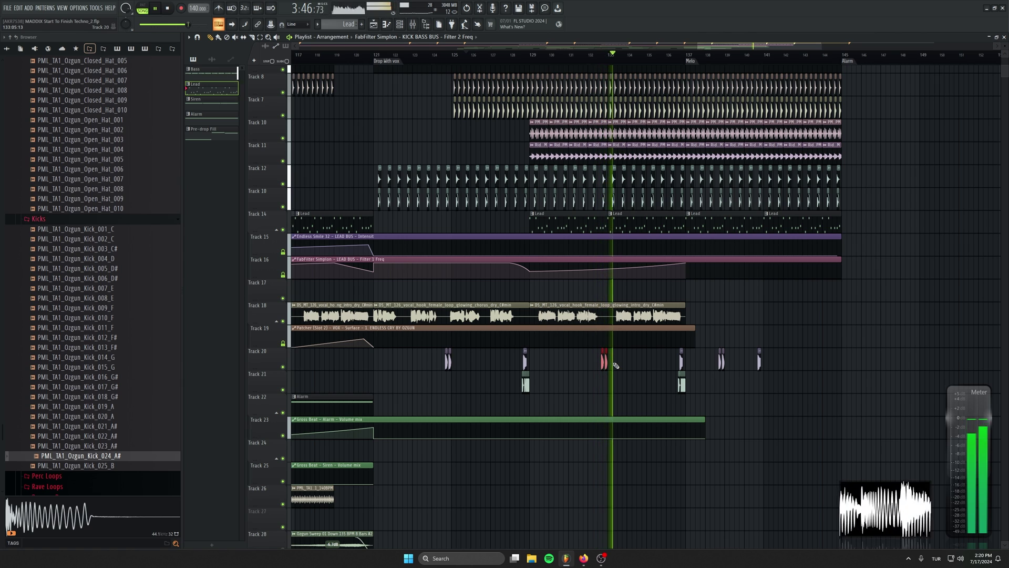
drag(791, 395, 837, 372)
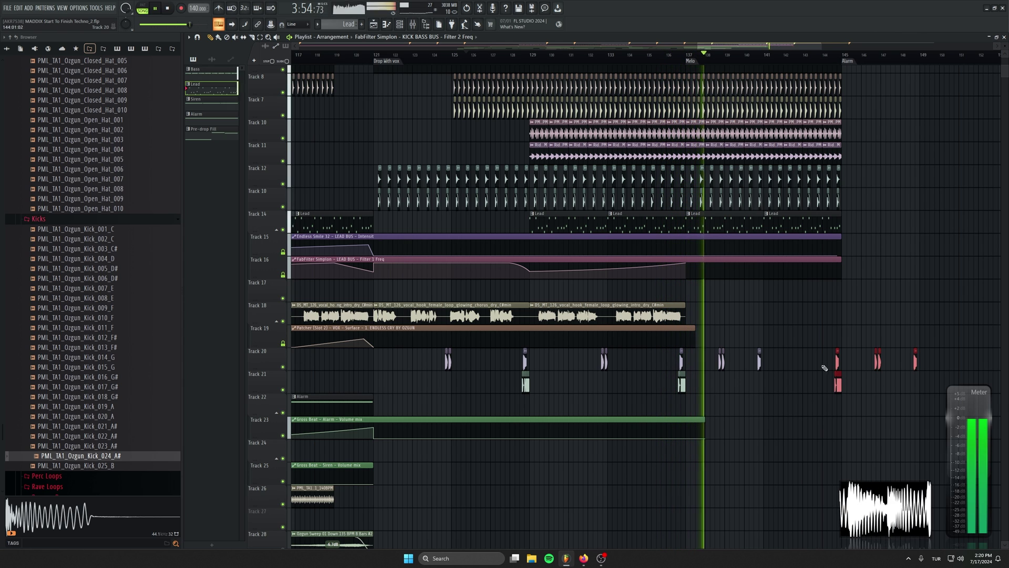
Move the double fill on Track 20 from after the Alarm marker back to about bar 142:13 and delete the remaining single fill near bar 149
drag(824, 368, 678, 365)
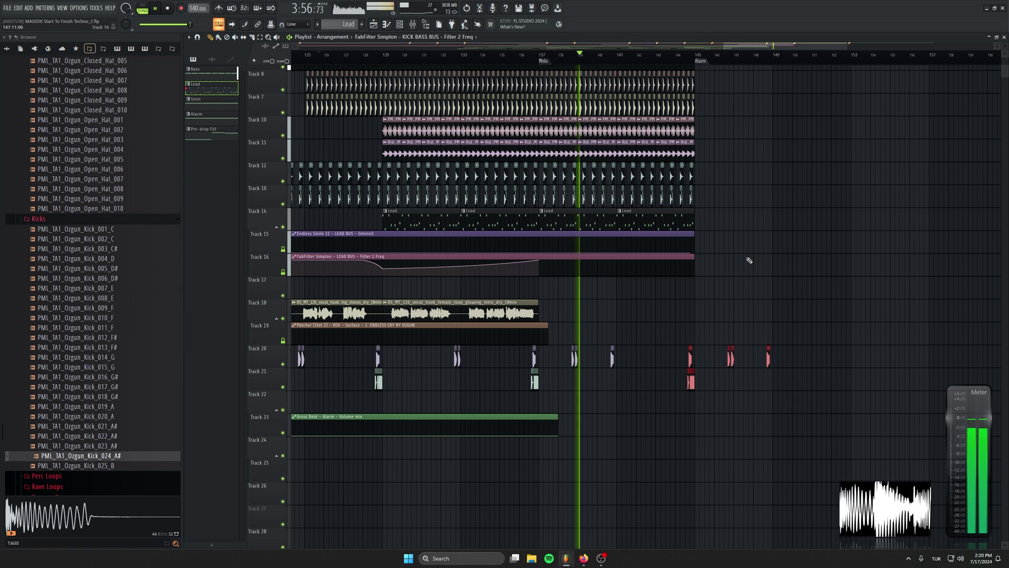
click(847, 266)
right_click(880, 270)
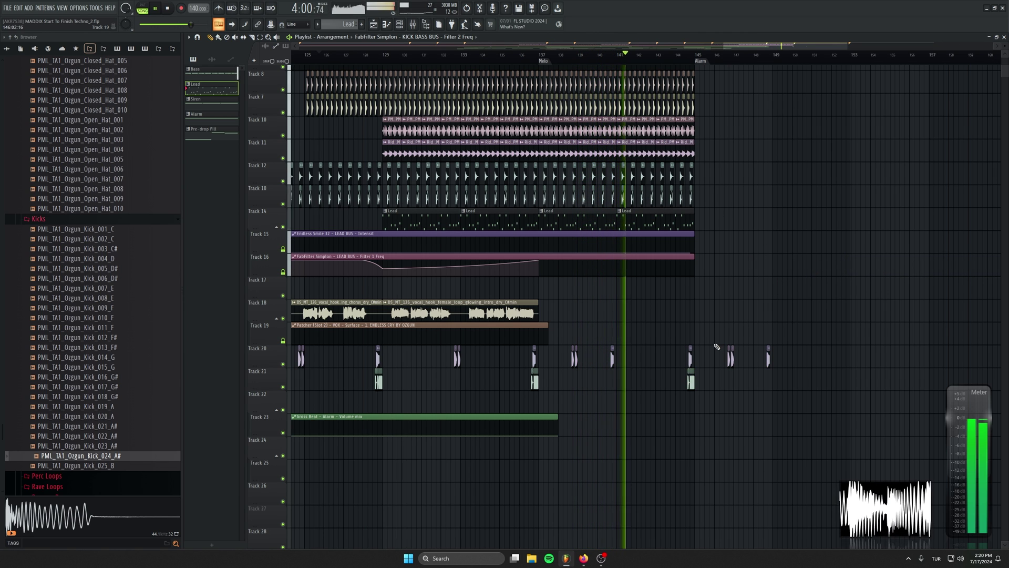
drag(717, 346, 739, 361)
scroll(738, 362, up, 3)
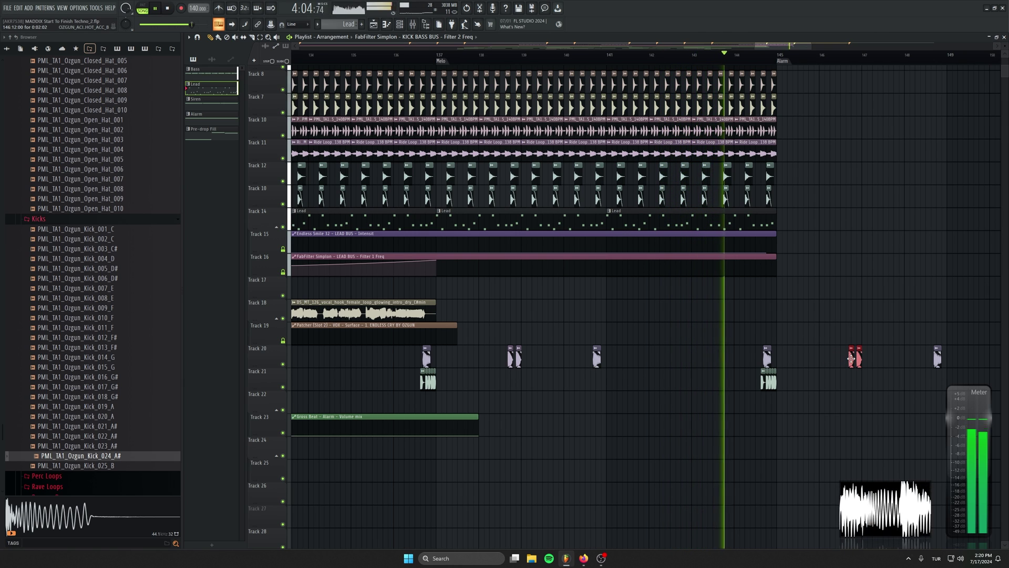
drag(851, 359, 676, 359)
click(608, 54)
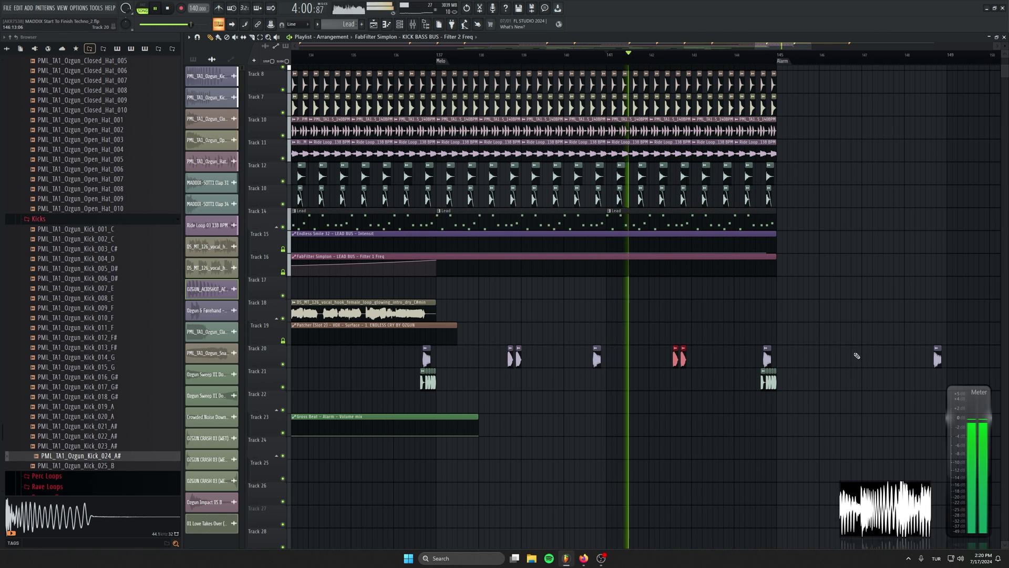
right_click(937, 358)
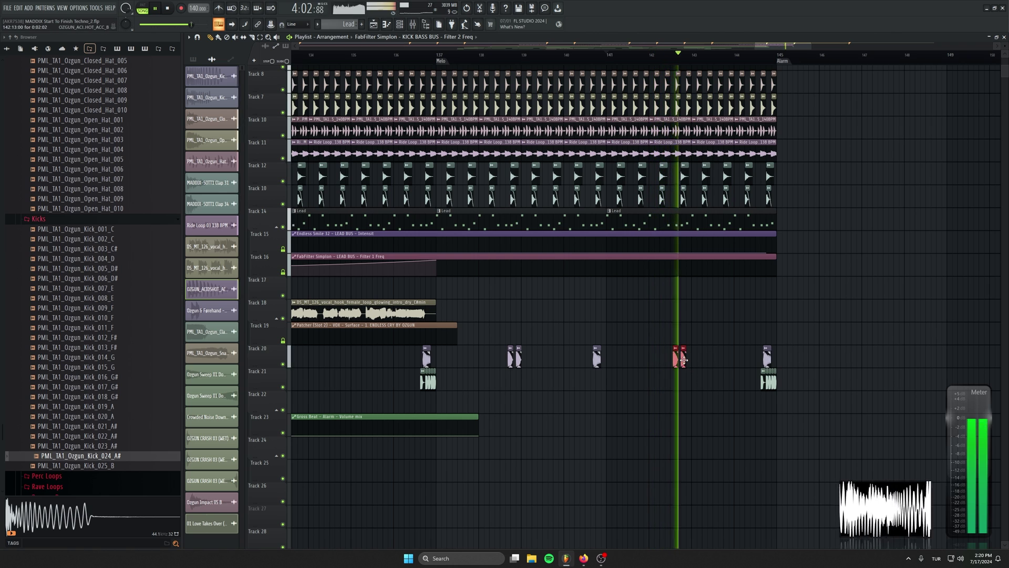
scroll(827, 327, down, 1)
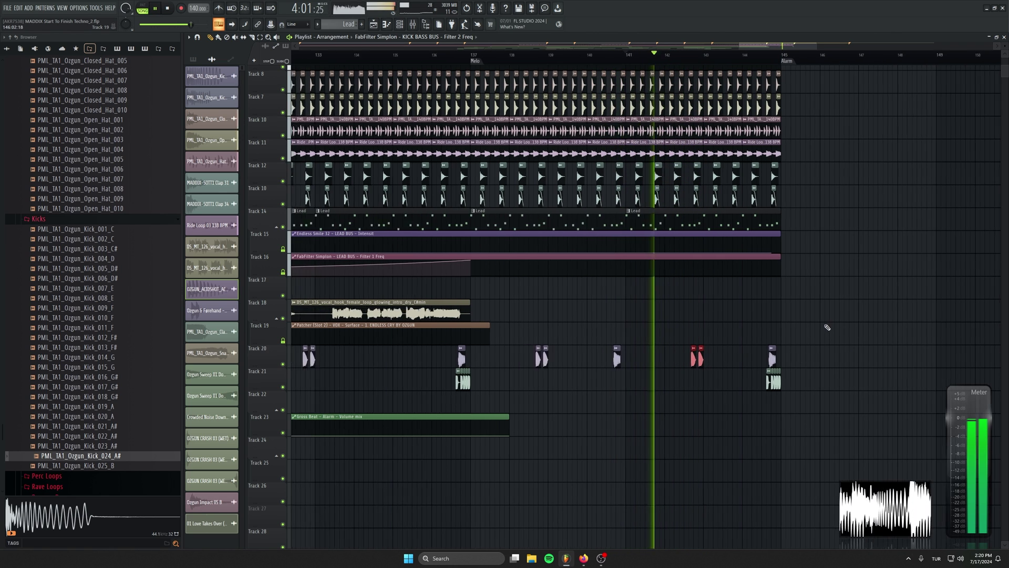
Stop playback and copy the Melo section's drum, bass and Lead clips on Tracks 5 to 14, bars 137 to 145, to the Alarm marker
scroll(825, 325, down, 2)
drag(896, 302, 996, 309)
scroll(893, 267, down, 1)
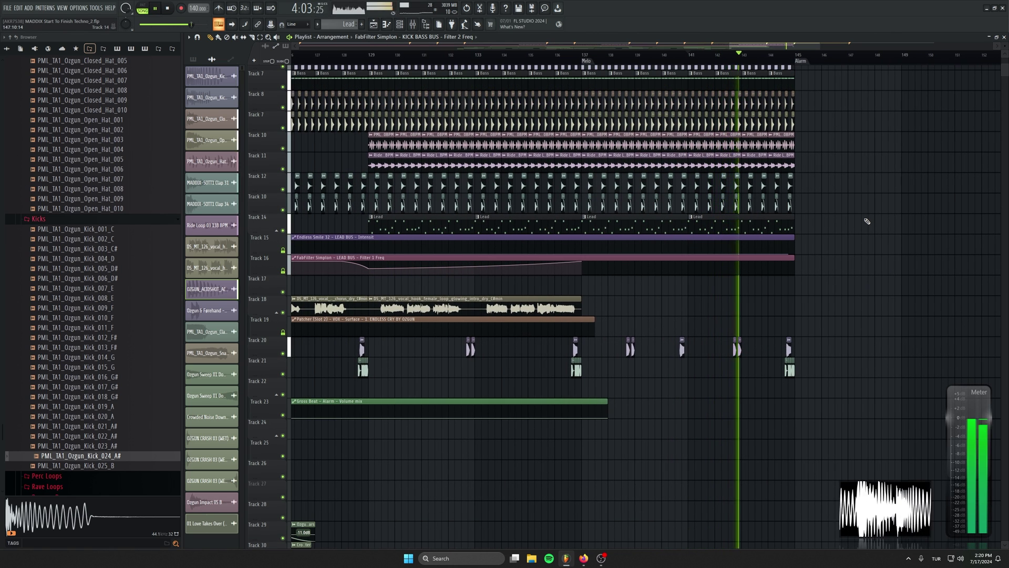
scroll(867, 221, up, 2)
scroll(865, 215, down, 1)
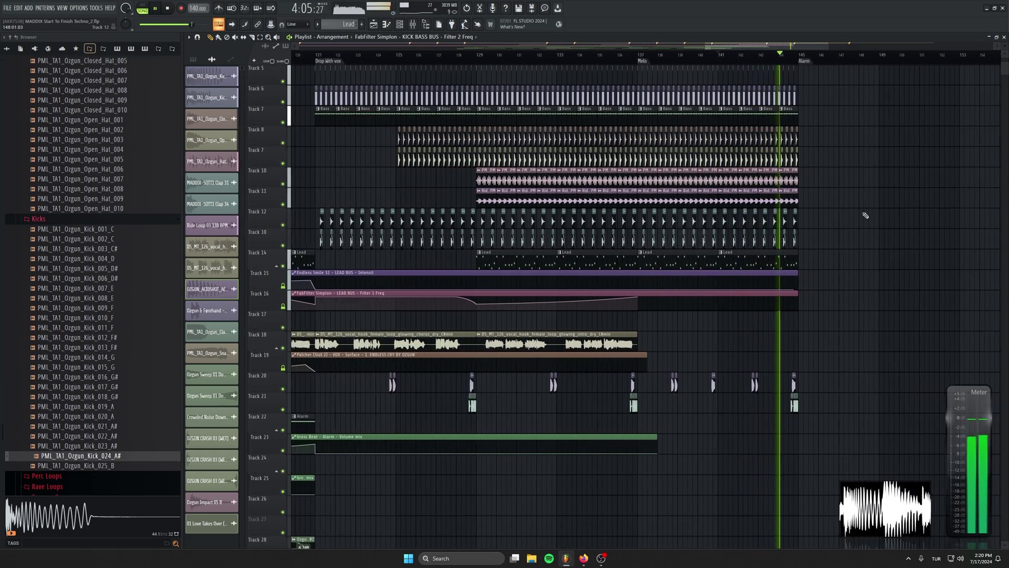
drag(865, 215, 797, 301)
scroll(797, 302, down, 1)
scroll(728, 237, up, 2)
key(space)
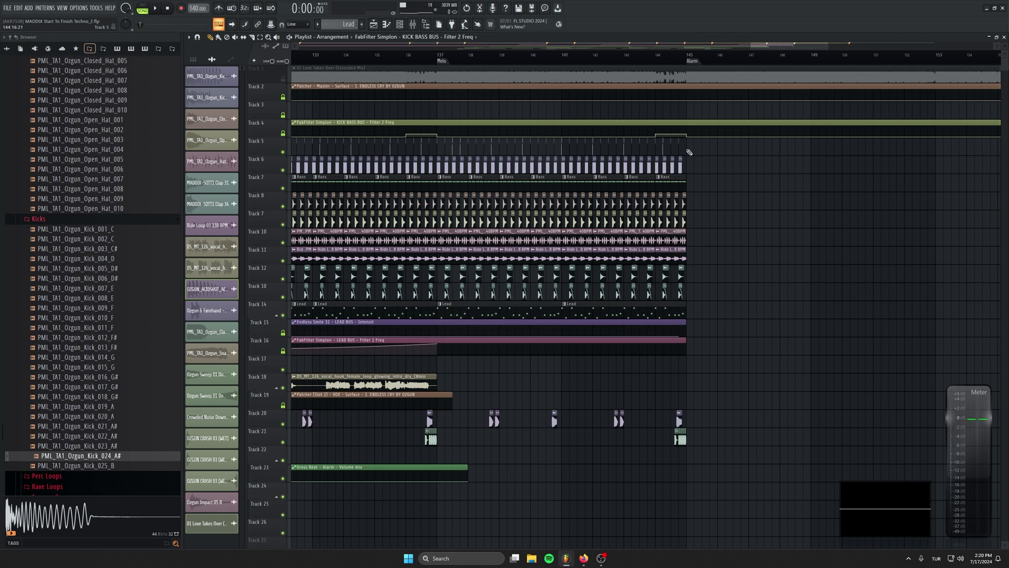
drag(689, 150, 440, 315)
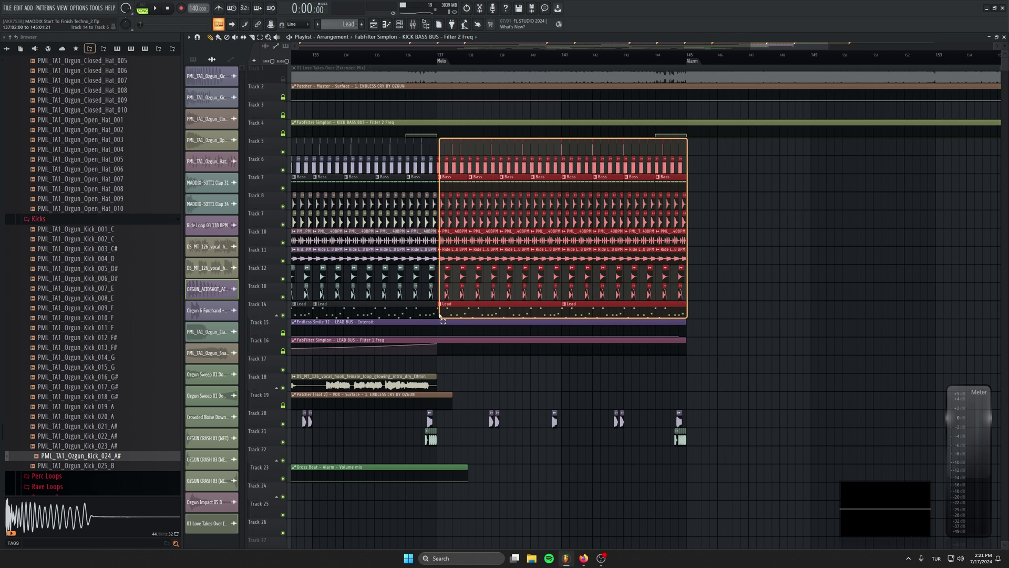
drag(439, 316, 697, 310)
scroll(575, 368, up, 1)
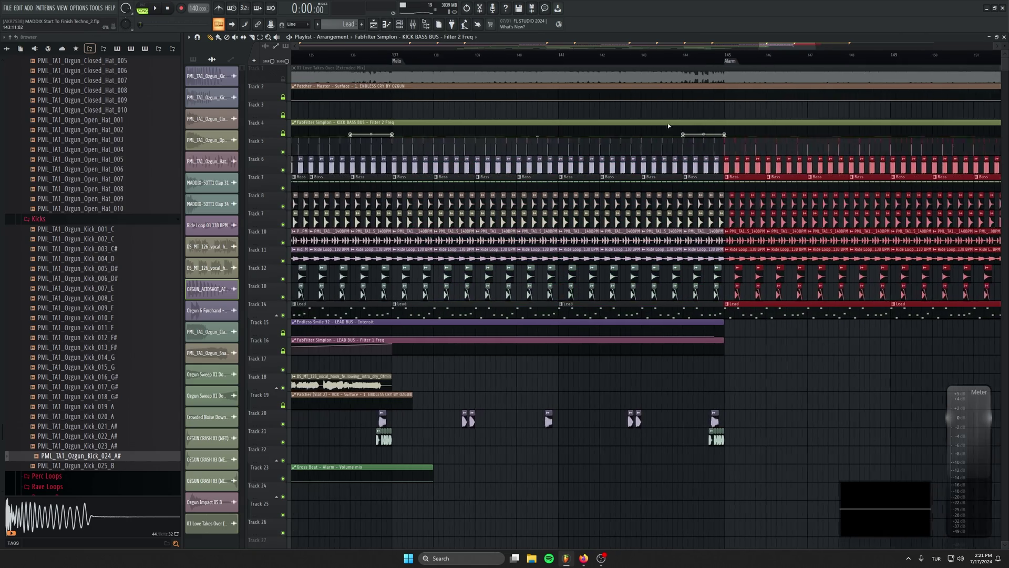
Copy the Alarm pattern and its Gross Beat volume automation on Tracks 22 and 23 from Build to the Alarm marker and start playback there
click(729, 55)
scroll(701, 357, down, 2)
scroll(683, 304, down, 3)
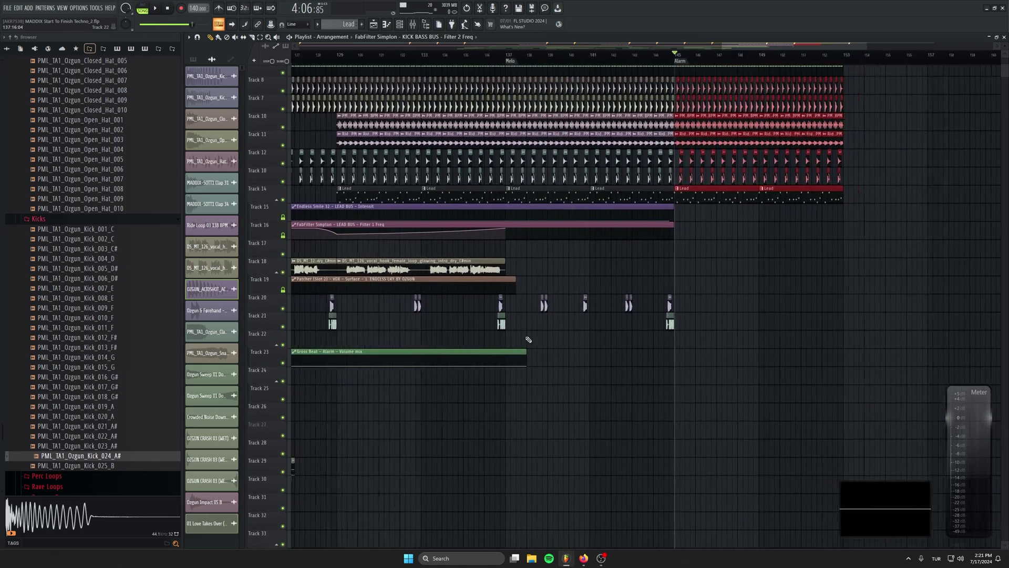
scroll(529, 340, down, 3)
drag(529, 340, 754, 246)
drag(417, 240, 569, 265)
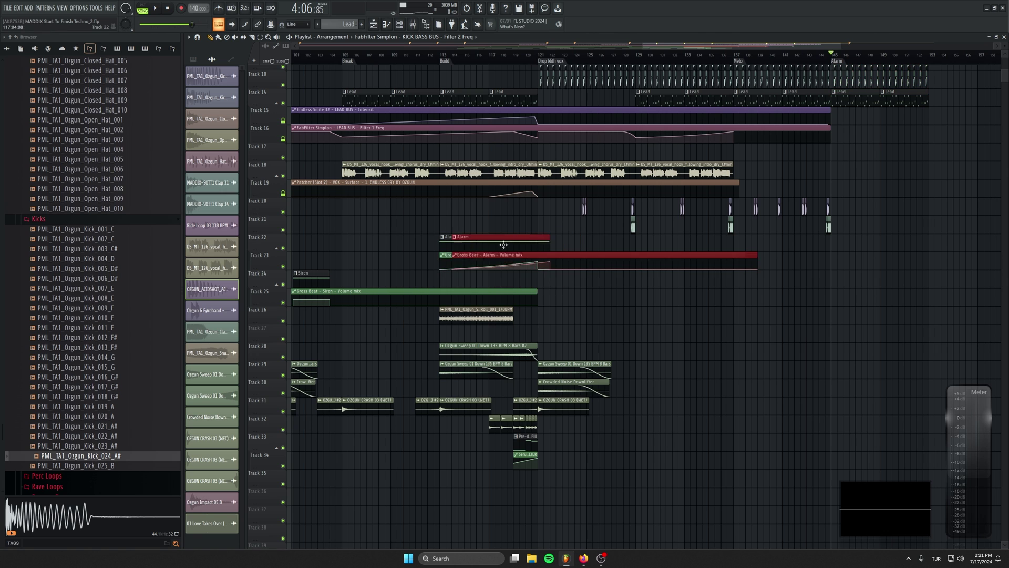
drag(471, 245, 583, 452)
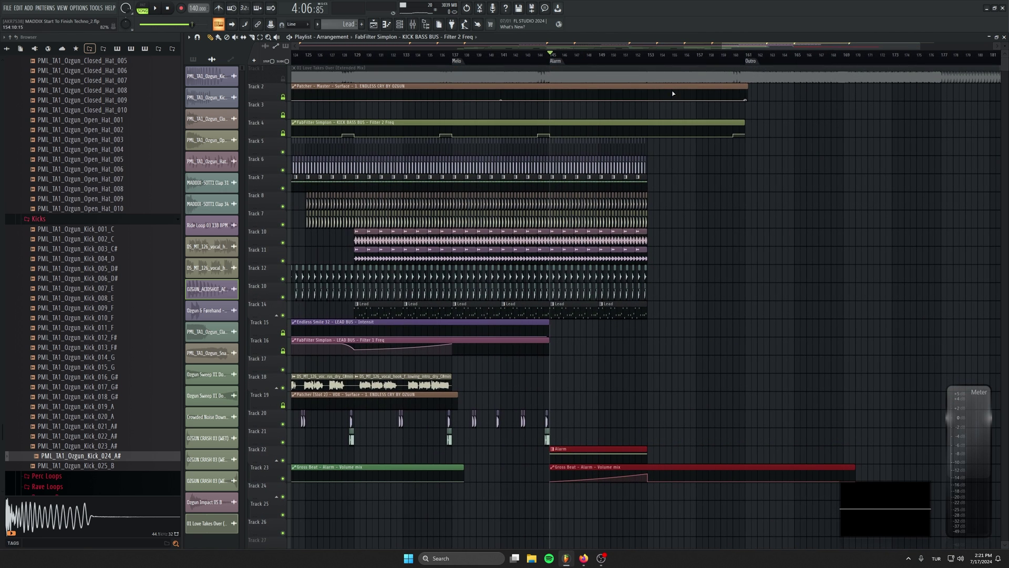
drag(568, 283, 623, 194)
click(629, 57)
key(space)
Copy the drum, bass and Lead clips on Tracks 5 to 14 from bars 145 to 153 into bars 153 to 161, up to Outro
scroll(620, 262, up, 2)
drag(628, 282, 583, 362)
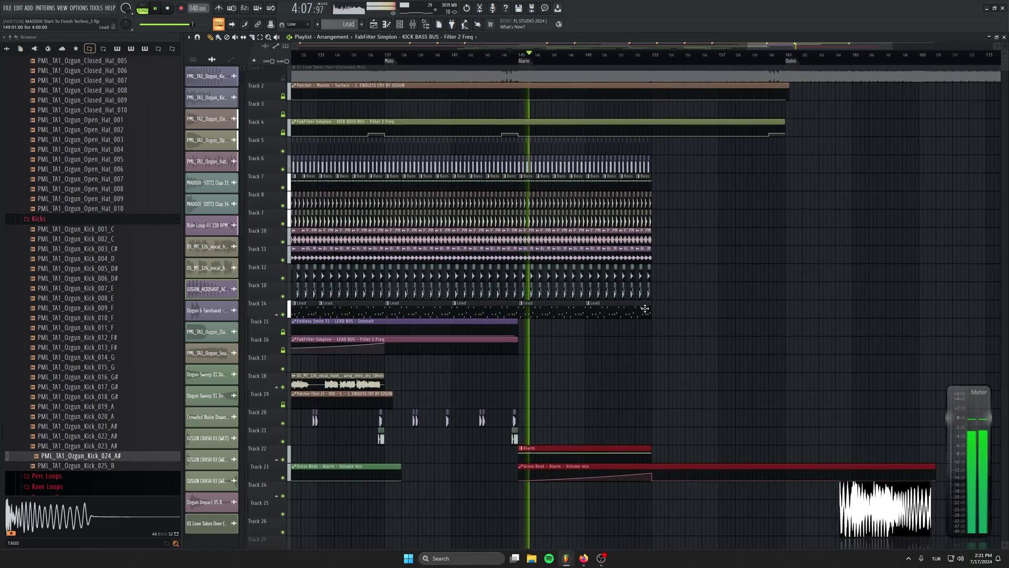
scroll(642, 309, up, 2)
drag(687, 316, 448, 145)
drag(445, 312, 669, 313)
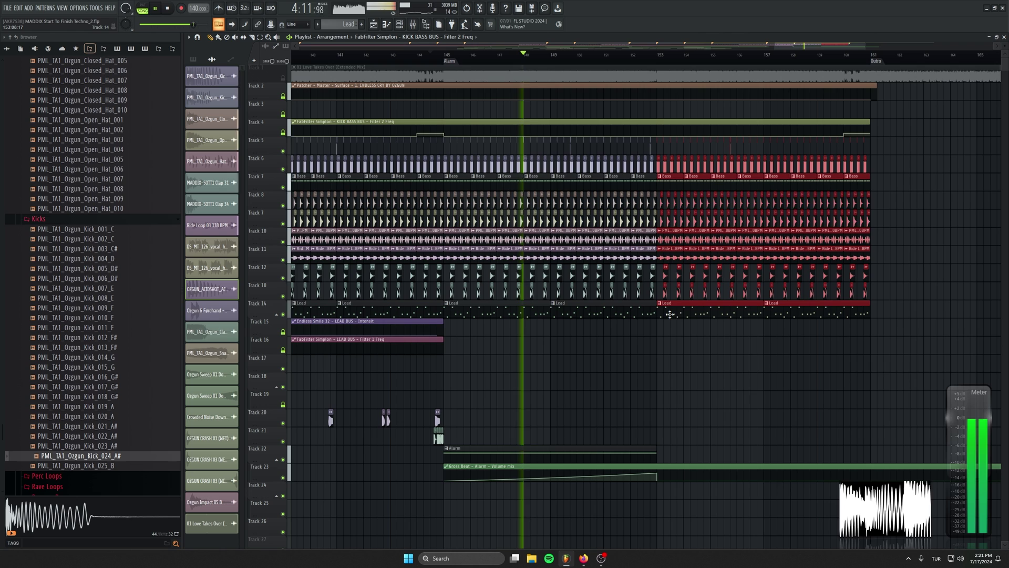
click(694, 364)
right_click(694, 364)
Extend the Track 15 and 16 LEAD BUS automation clips to Outro, ramping Endless Smile intensity up and the filter frequency down from bar 153
drag(442, 324, 871, 315)
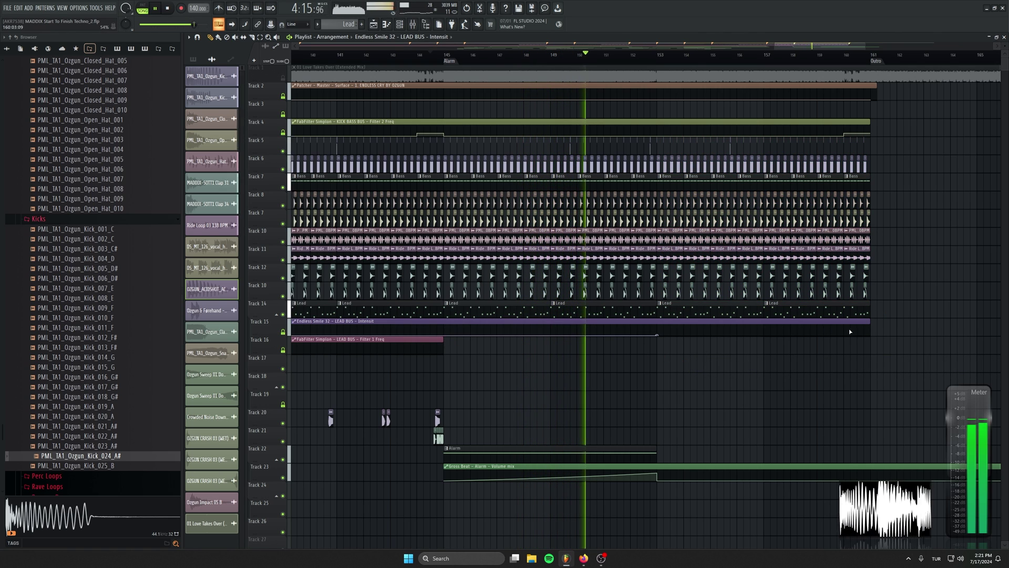
drag(443, 347, 867, 326)
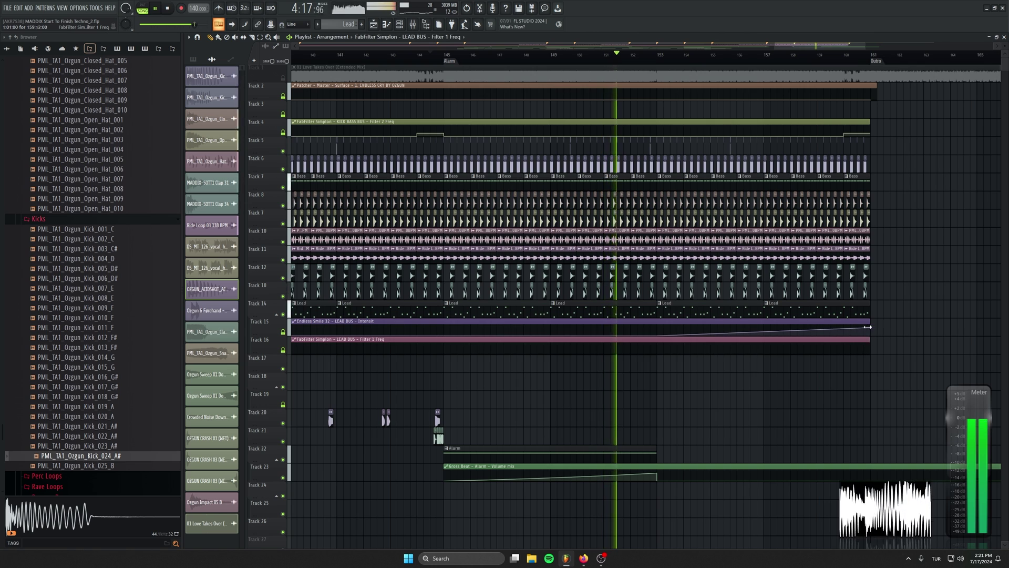
right_click(656, 350)
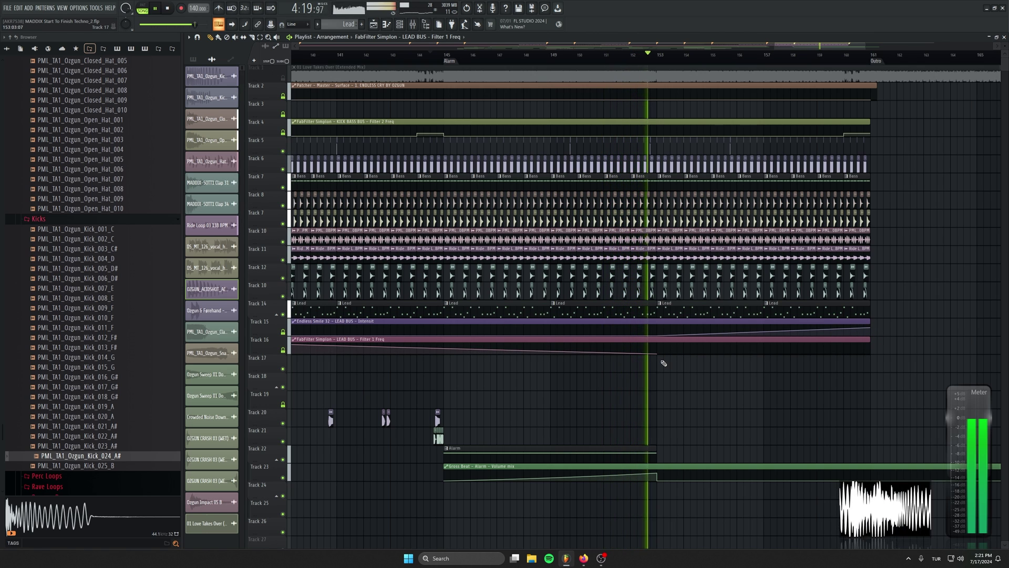
drag(657, 351, 657, 342)
right_click(748, 341)
drag(747, 341, 671, 336)
Shorten the Gross Beat Alarm volume automation clip on Track 23 so it ends at the Outro marker at bar 161
scroll(716, 302, down, 1)
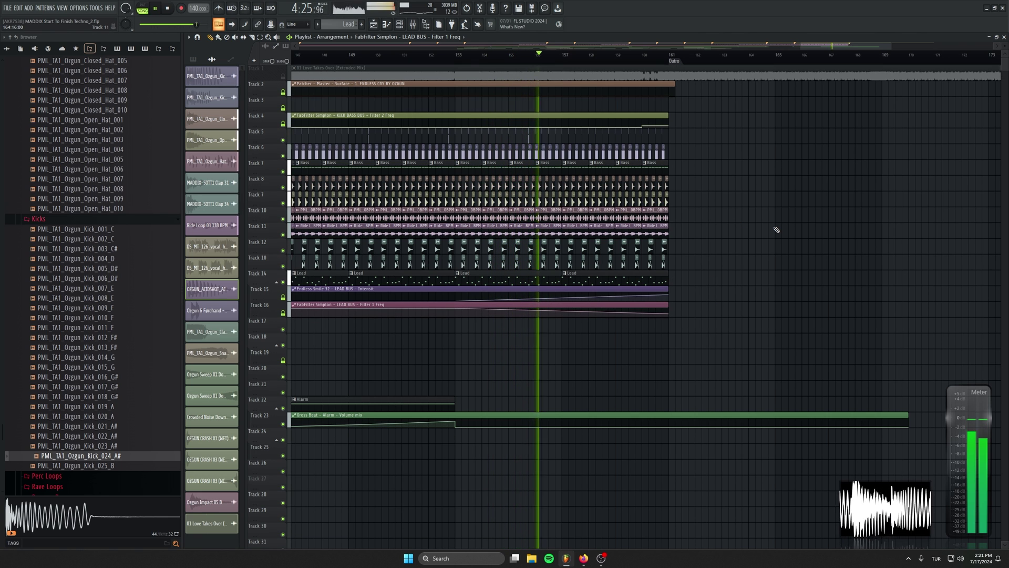
scroll(791, 247, down, 1)
scroll(790, 246, down, 1)
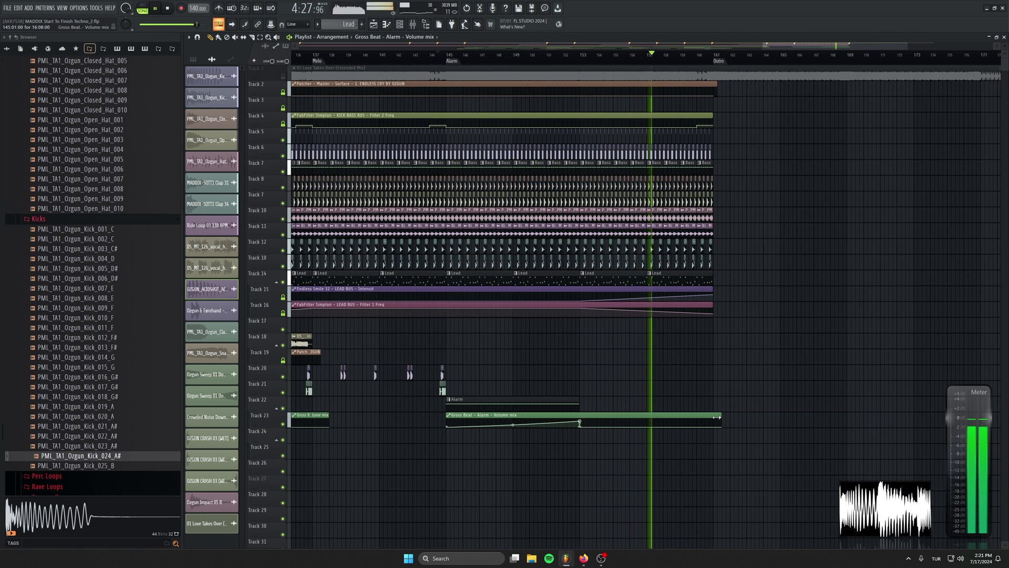
click(822, 302)
right_click(865, 299)
scroll(858, 299, down, 1)
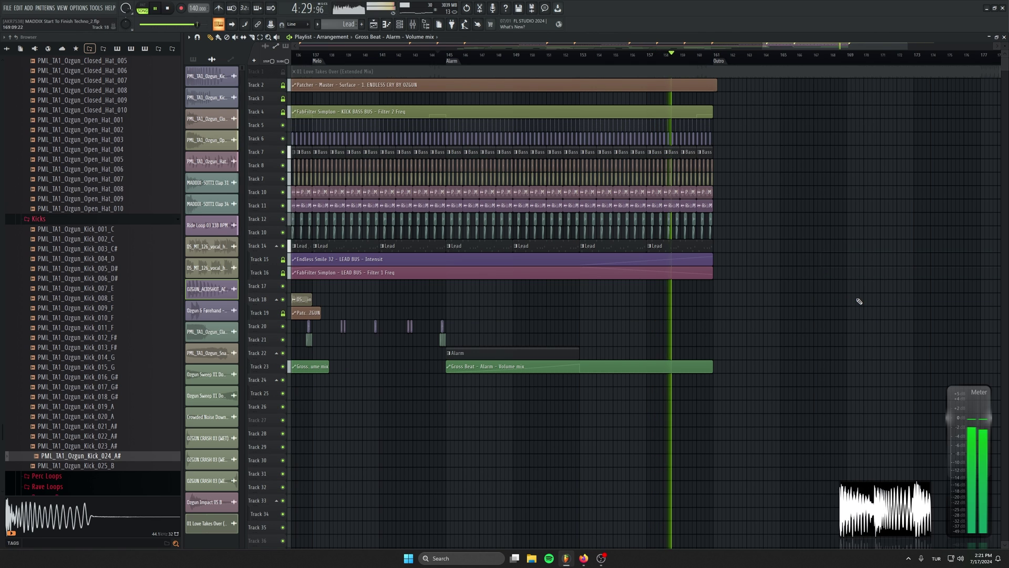
scroll(798, 255, up, 1)
Copy the Track 20 and 21 fill clips from bars 137 to 145 into bars 145 to 153 and 153 to 161
drag(798, 255, 806, 278)
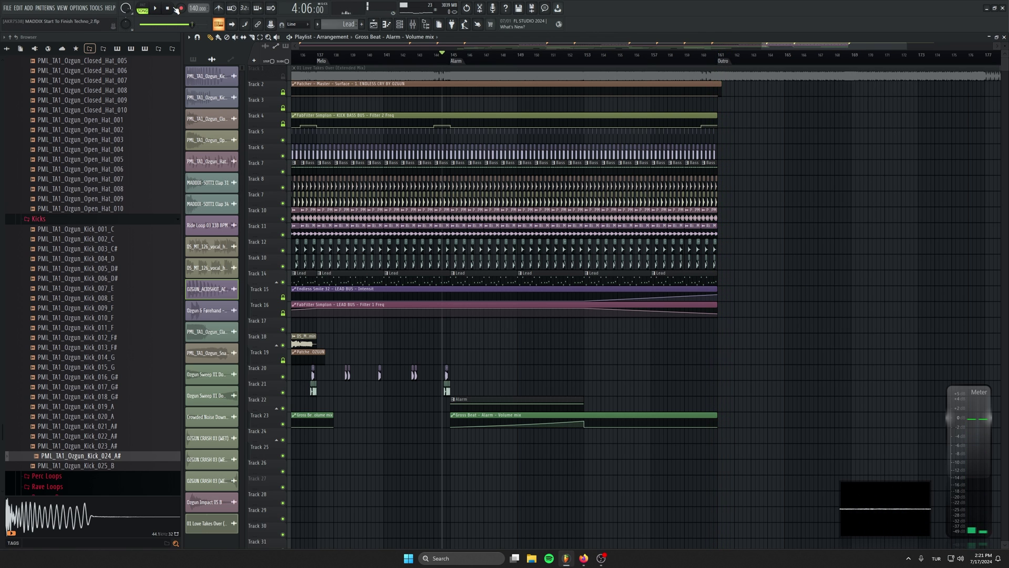
scroll(664, 349, left, 5)
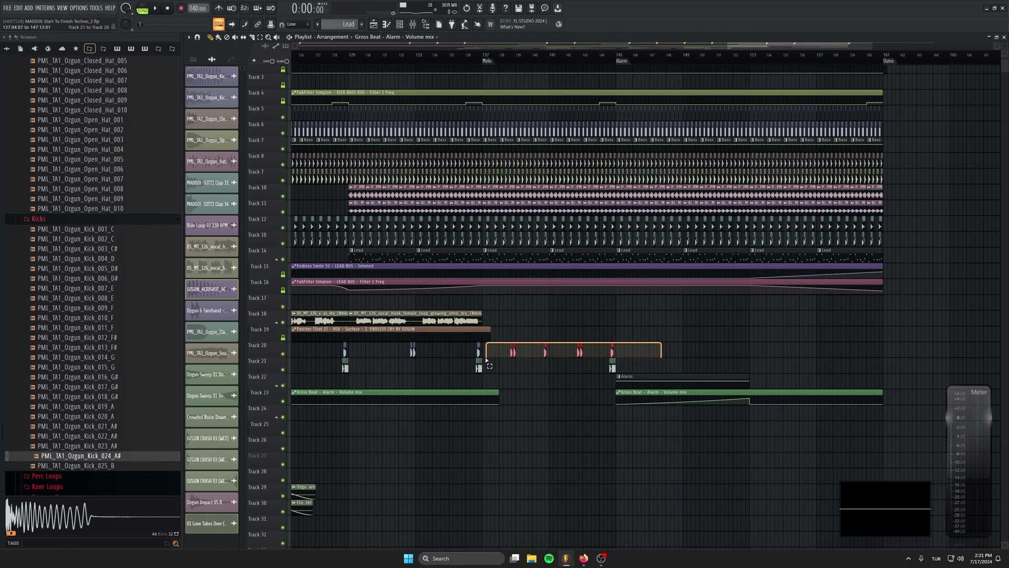
drag(661, 343, 491, 371)
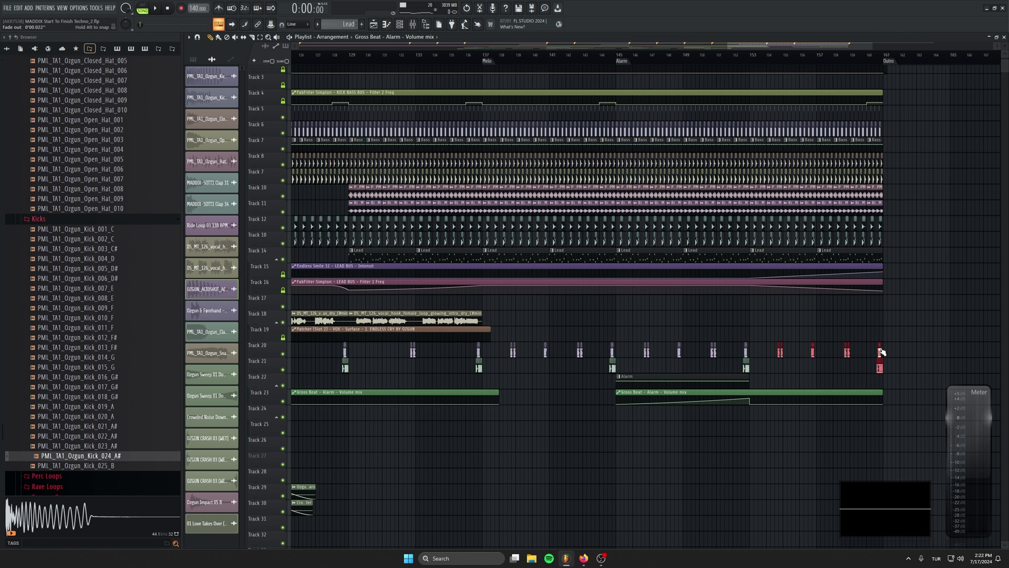
Copy the drum and bass clips of bars 145 to 161 to the Outro marker without the Lead clips, and play from just before it
drag(477, 275, 419, 189)
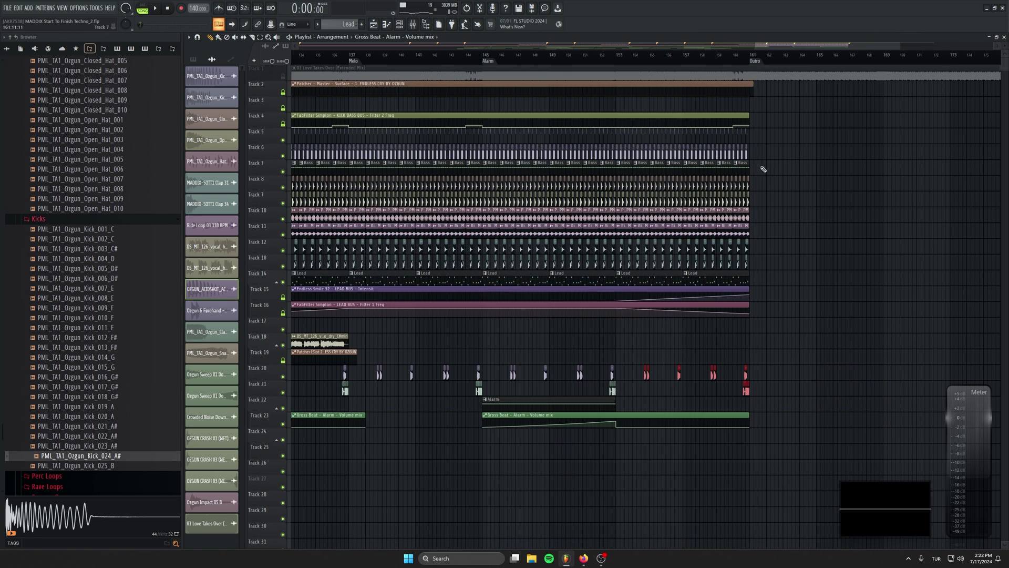
mouse_move(757, 129)
mouse_down()
mouse_move(564, 260)
mouse_move(497, 285)
mouse_move(483, 279)
mouse_up()
mouse_move(493, 273)
mouse_down()
mouse_move(893, 272)
mouse_move(554, 284)
mouse_move(817, 278)
mouse_up()
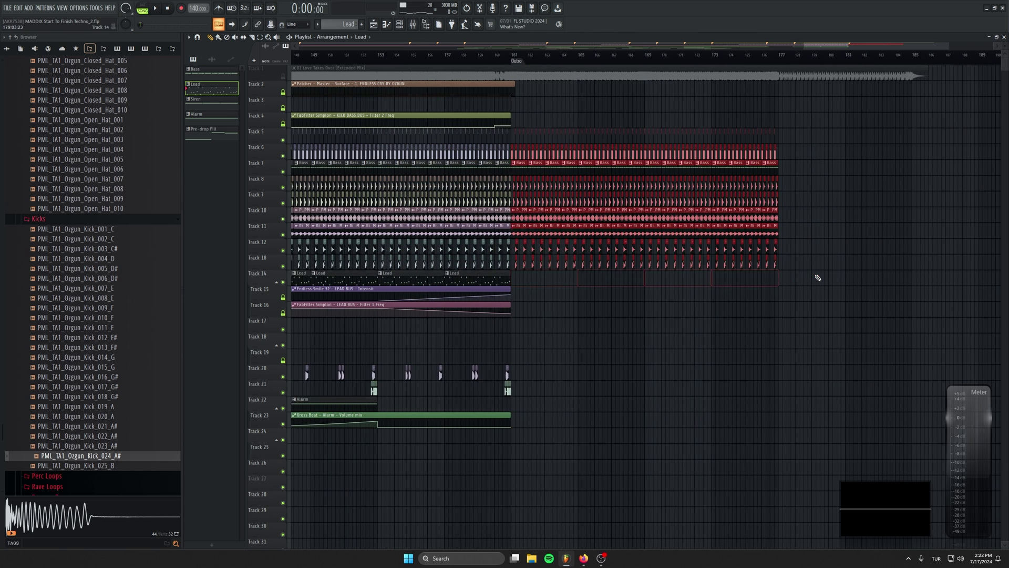
click(484, 62)
key(space)
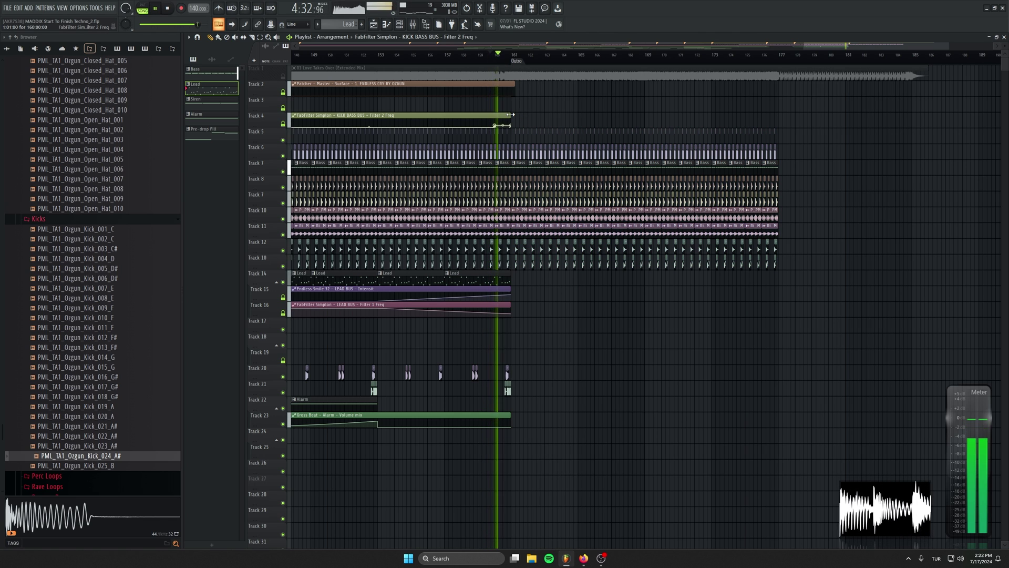
Extend the Track 4 KICK BASS BUS filter automation clip to bar 185 and hold it at 27% from bar 177 to the end
drag(510, 115, 912, 114)
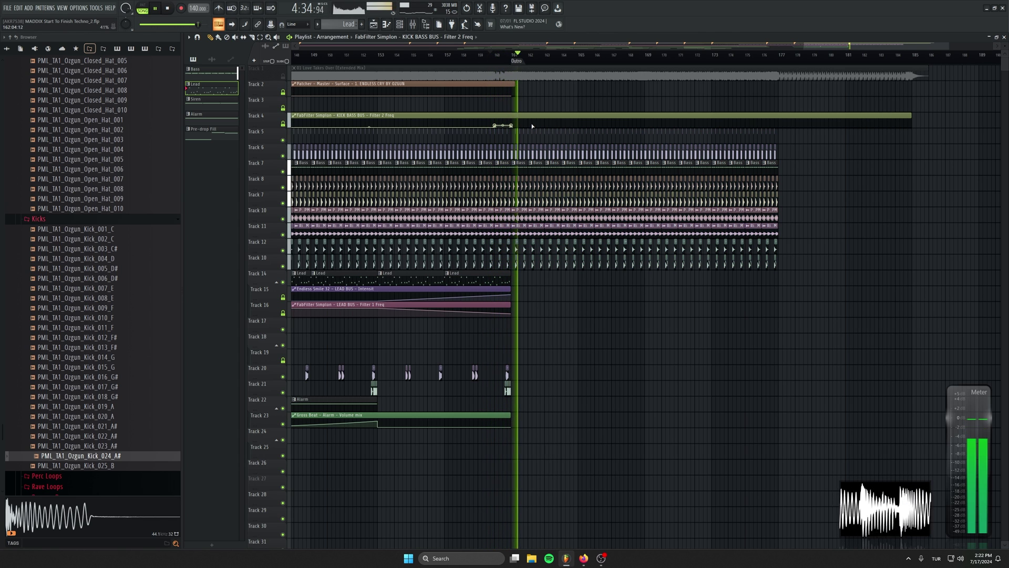
scroll(780, 147, up, 2)
drag(770, 232, 624, 259)
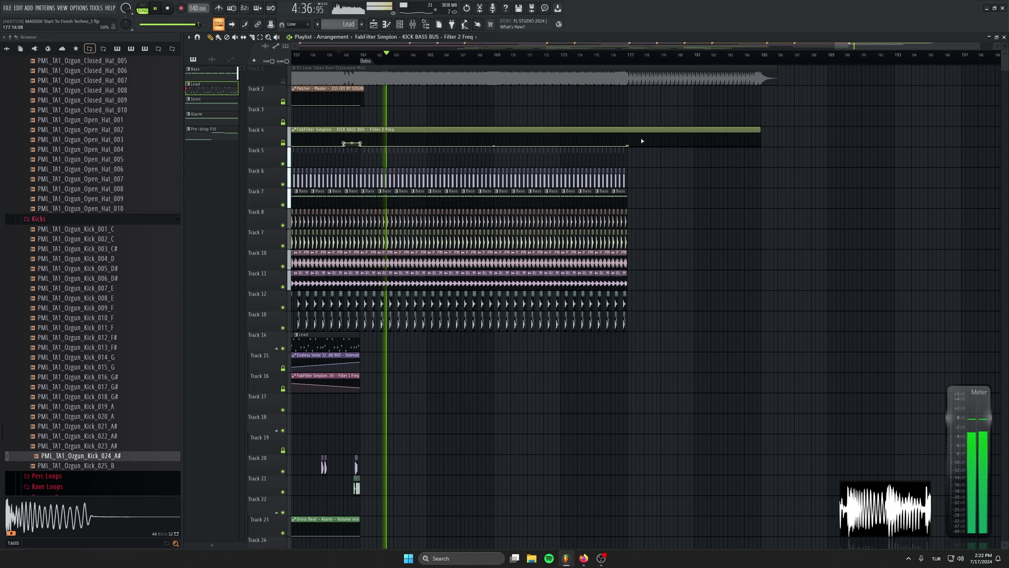
right_click(626, 141)
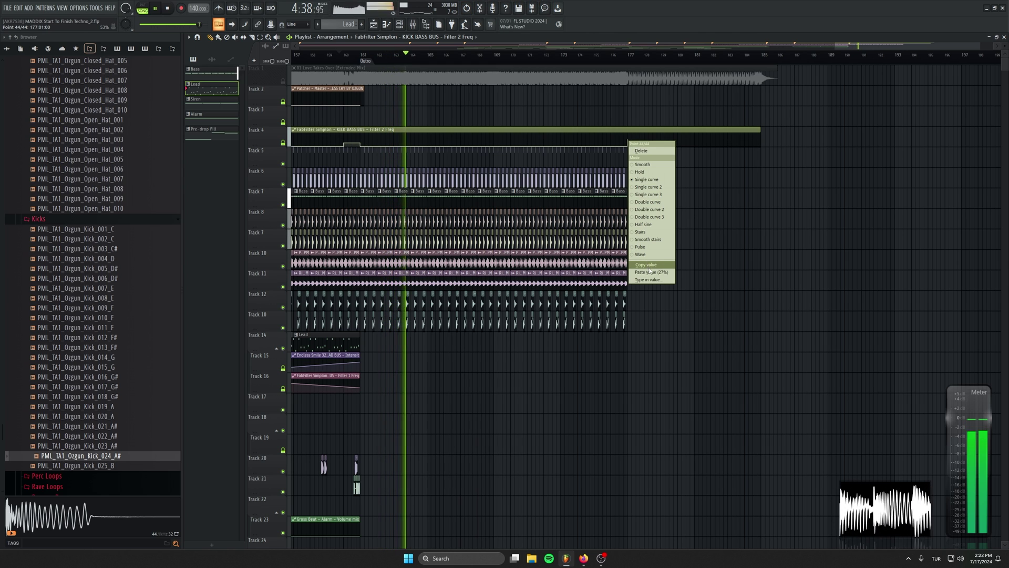
click(638, 146)
right_click(761, 142)
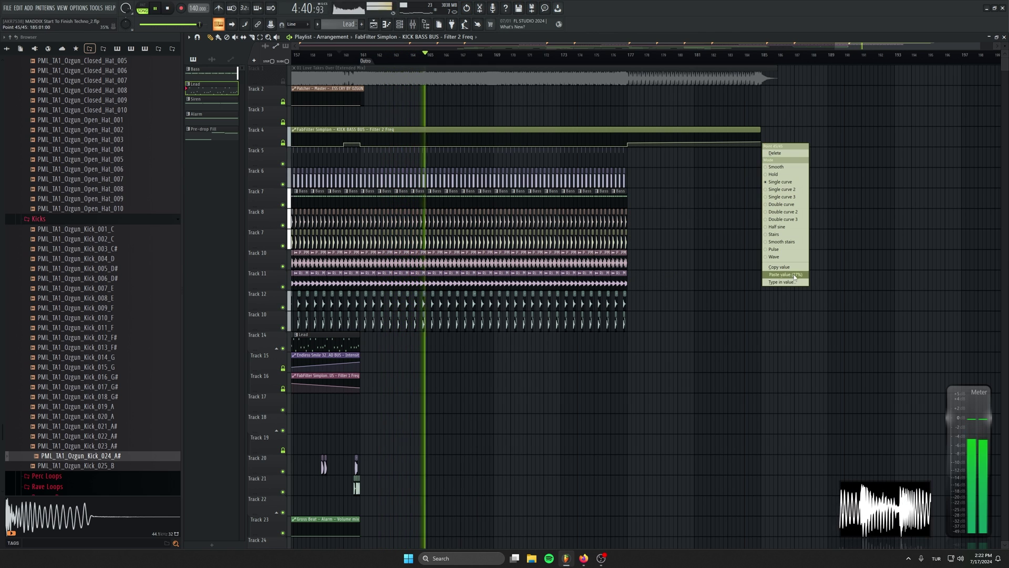
click(782, 274)
mouse_move(760, 132)
mouse_down()
mouse_move(811, 131)
mouse_move(761, 134)
mouse_up()
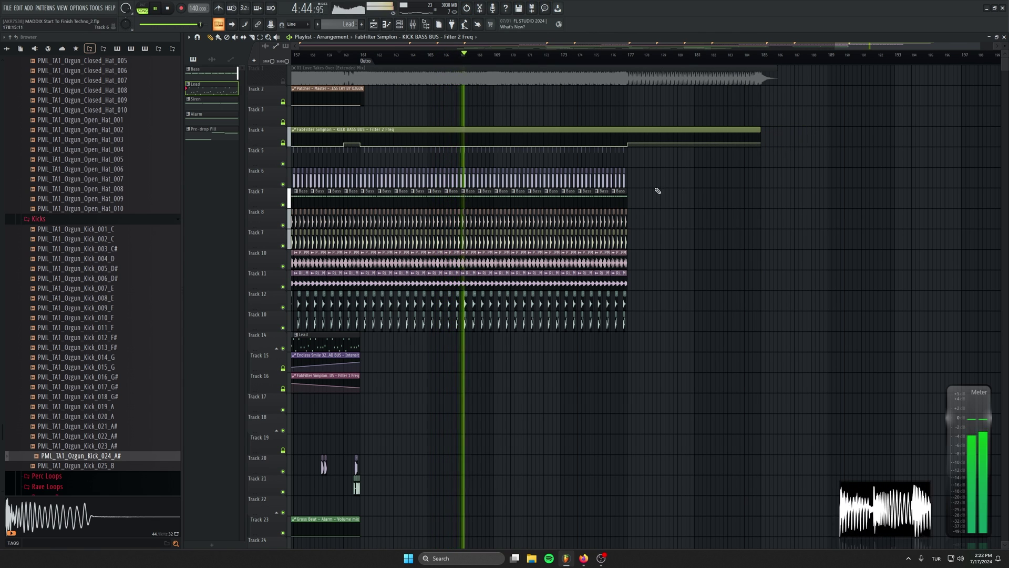
Copy the Outro's drum and bass clips from bars 169 to 177 into bars 177 to 185
drag(642, 148, 481, 357)
scroll(497, 346, up, 3)
shift+drag(490, 196, 779, 193)
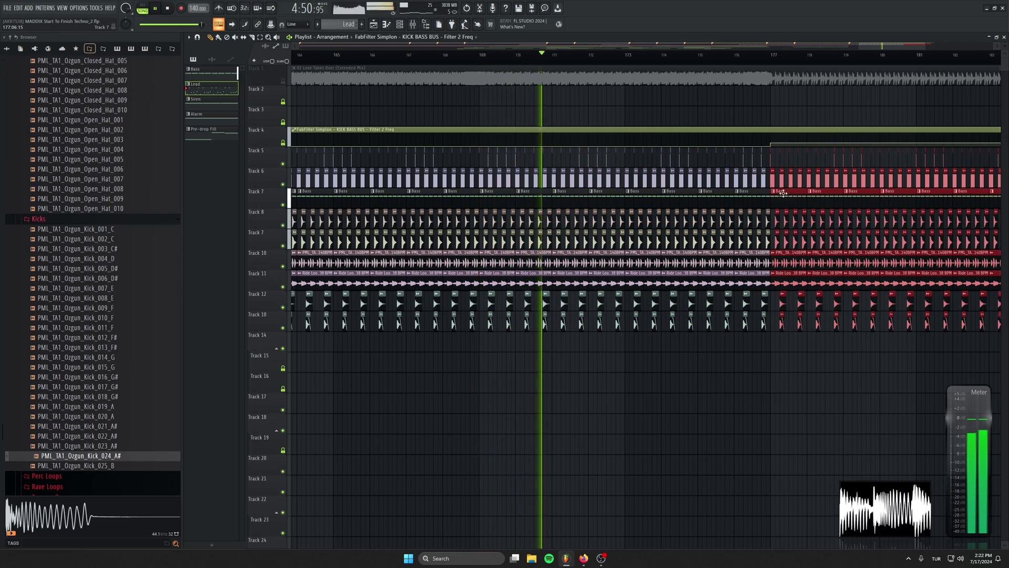
scroll(657, 330, down, 4)
drag(719, 287, 780, 232)
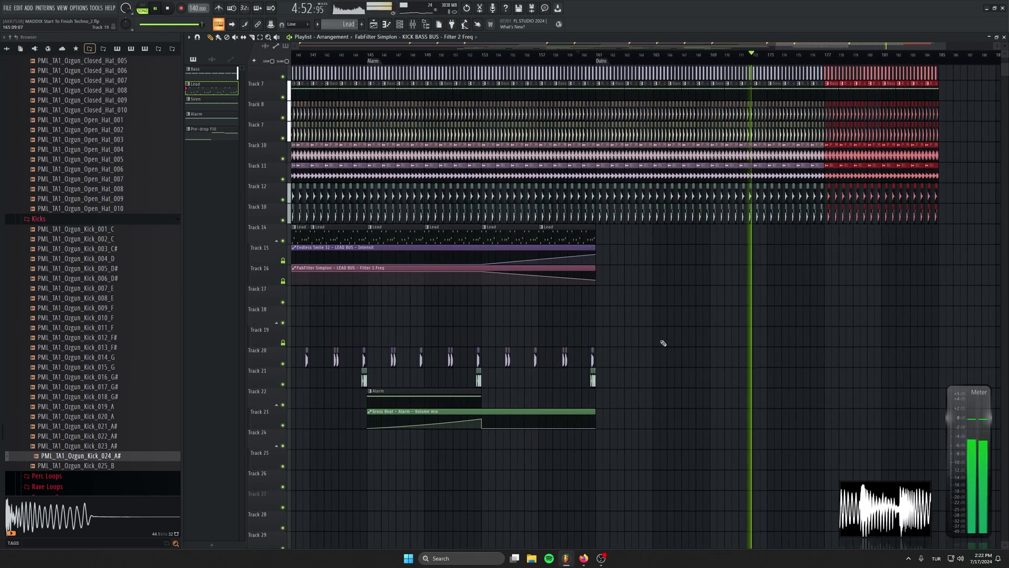
Copy the Track 20 and 21 fill clips into bars 161 to 169 and 169 to 177, and stop playback
ctrl+drag(658, 330, 502, 387)
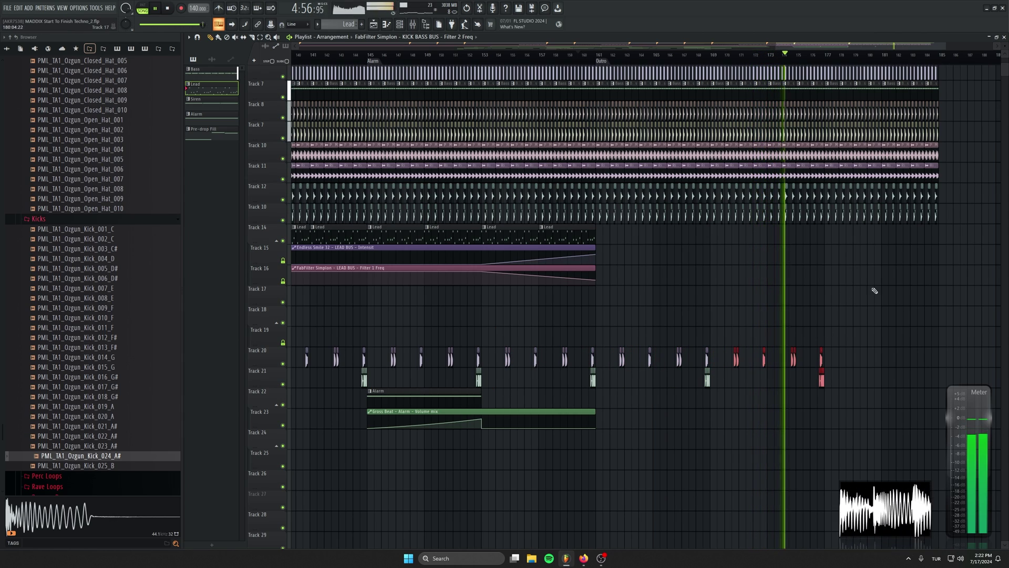
scroll(883, 289, down, 1)
drag(486, 275, 822, 184)
scroll(721, 286, down, 3)
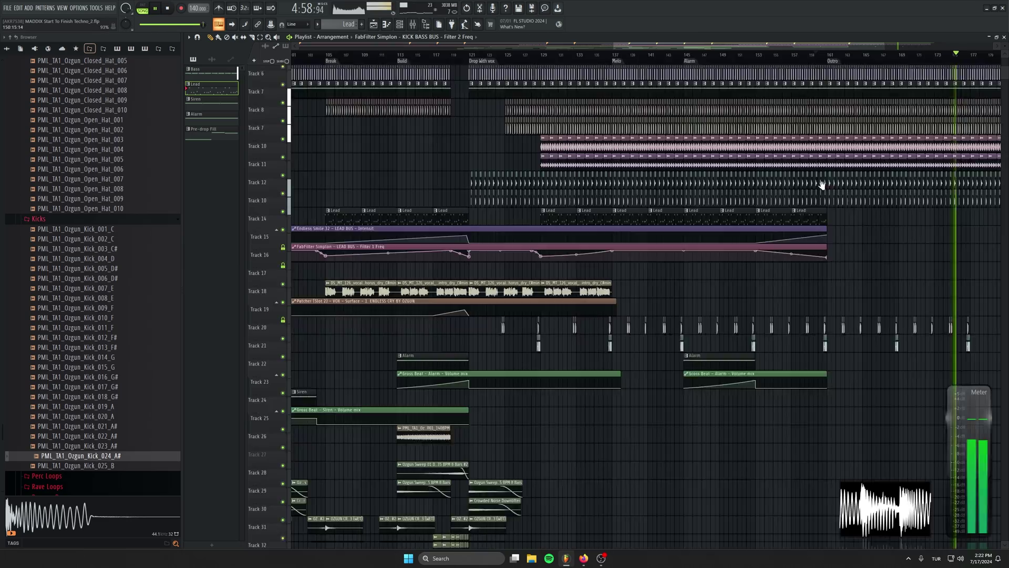
drag(573, 207, 453, 327)
key(space)
Delete the Track 11 ride loop clips between bar 129 and the Alarm marker at bar 145, and save the project
scroll(577, 166, up, 1)
drag(530, 199, 502, 291)
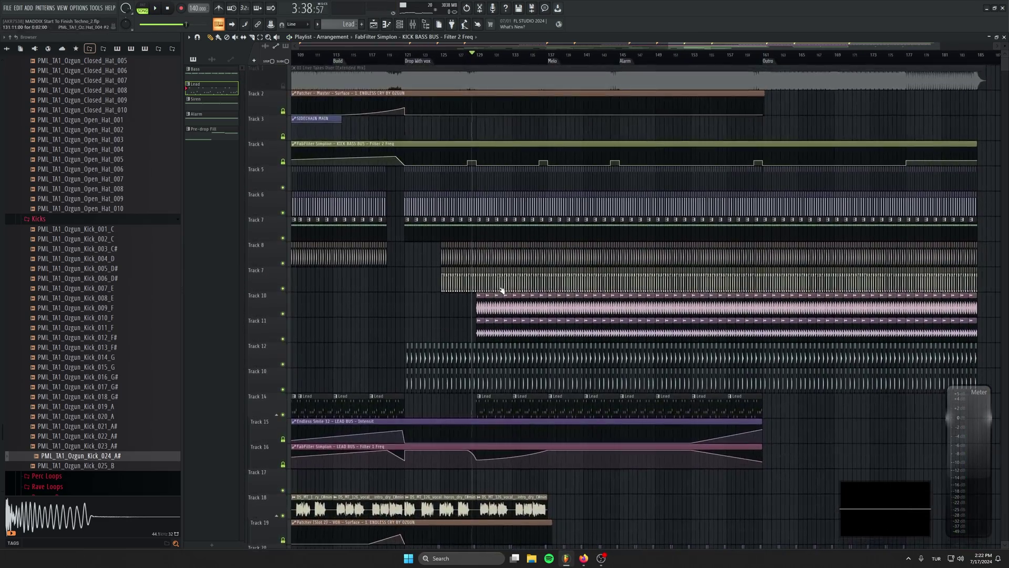
scroll(502, 296, up, 1)
scroll(493, 368, up, 6)
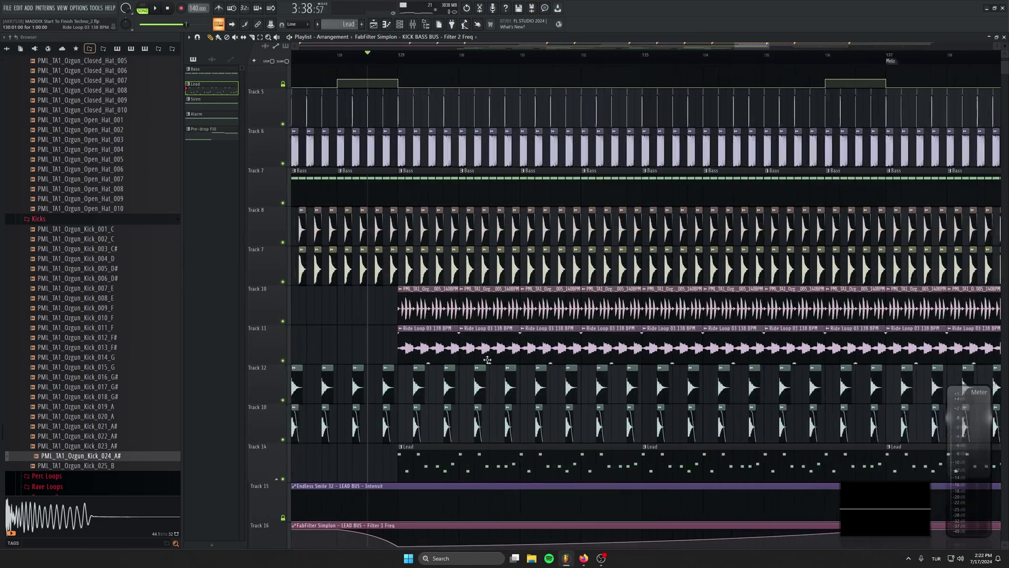
scroll(415, 335, down, 4)
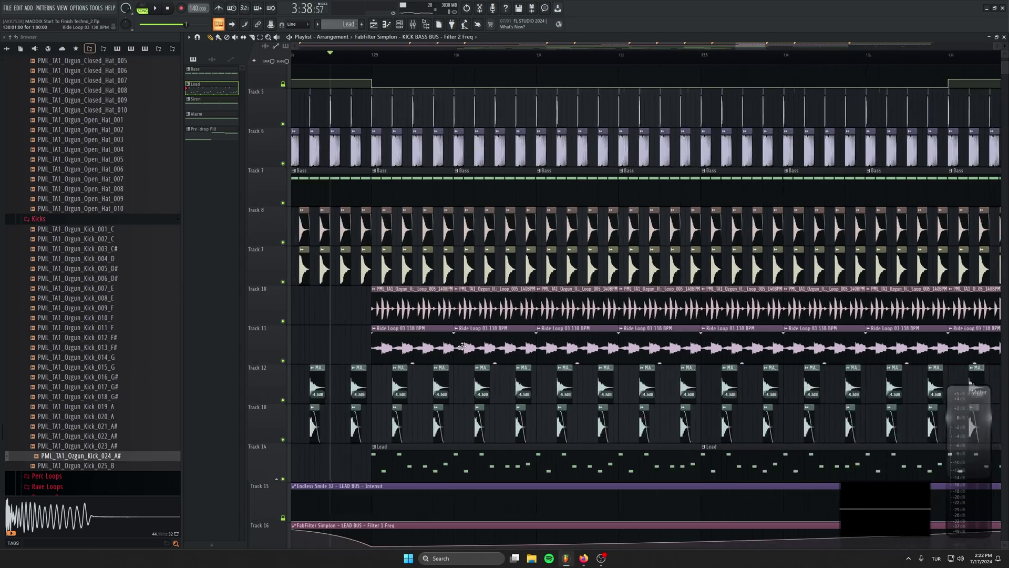
scroll(504, 342, down, 3)
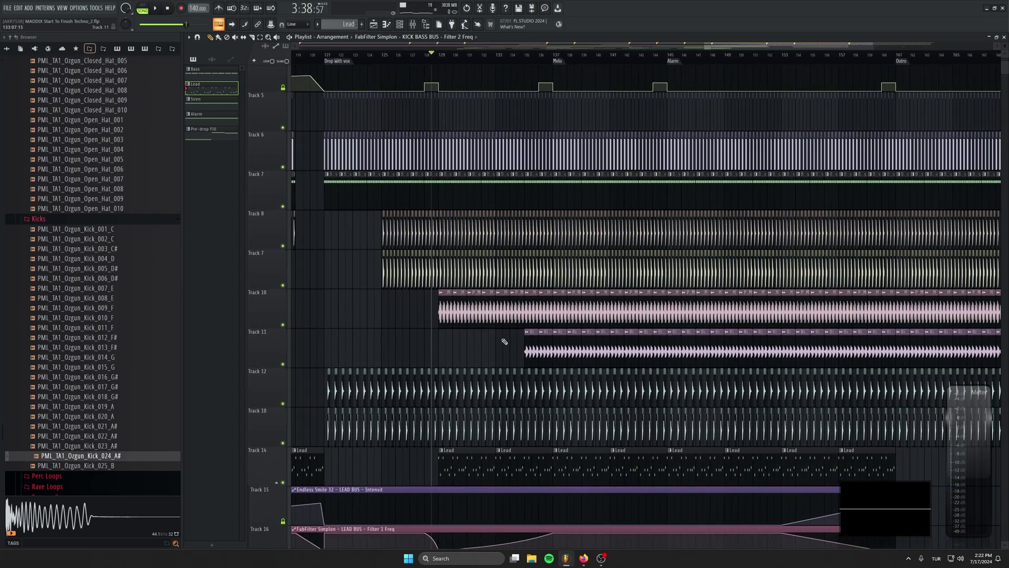
drag(633, 312, 731, 270)
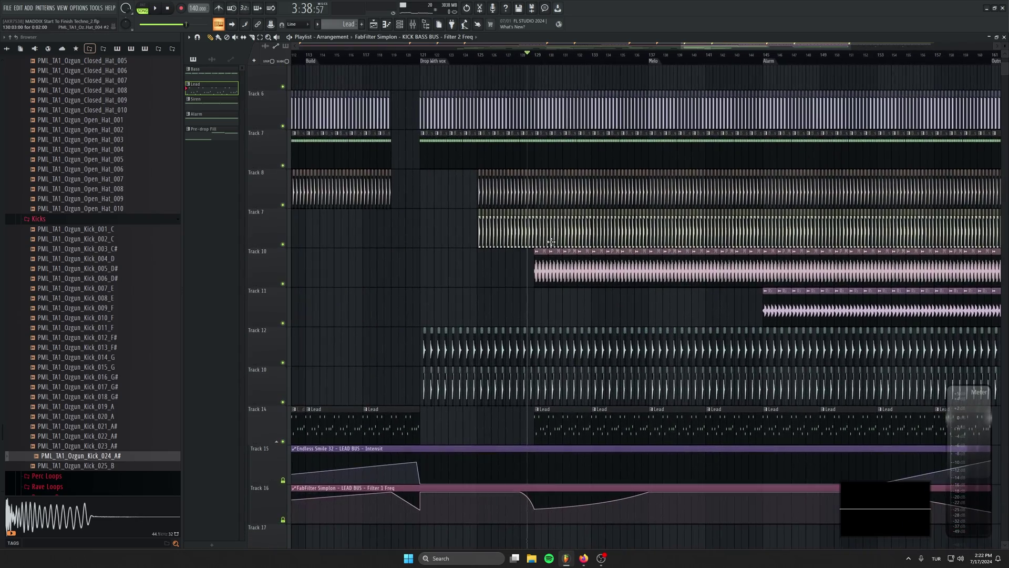
drag(518, 358, 575, 176)
scroll(697, 311, down, 2)
key(ctrl+s)
Copy the sweep, downlifter and impact clips on Tracks 29 to 31 from the Drop with vox marker to the Melo and Alarm markers
drag(597, 288, 566, 121)
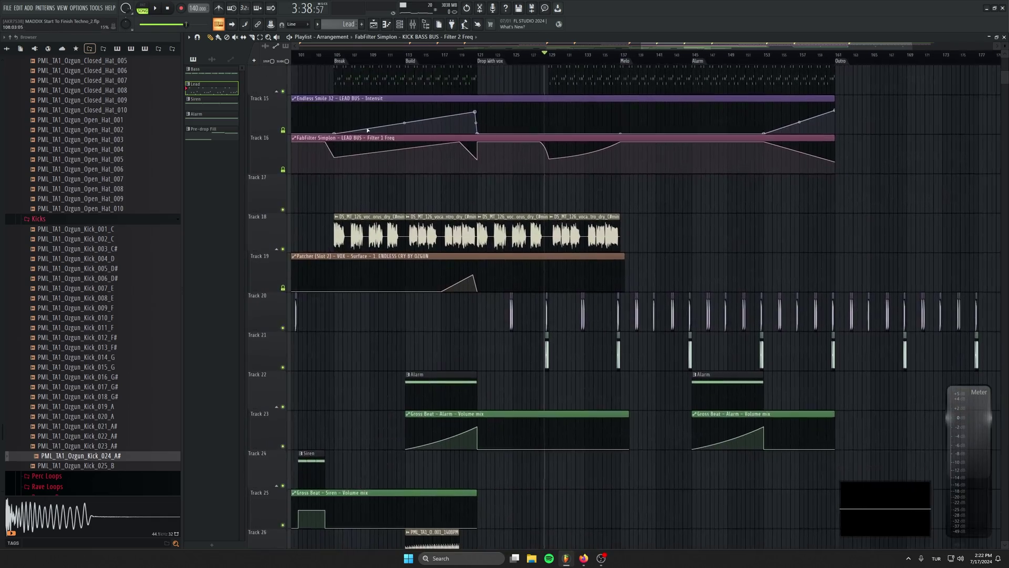
drag(642, 344, 541, 219)
drag(492, 273, 558, 167)
drag(499, 250, 556, 158)
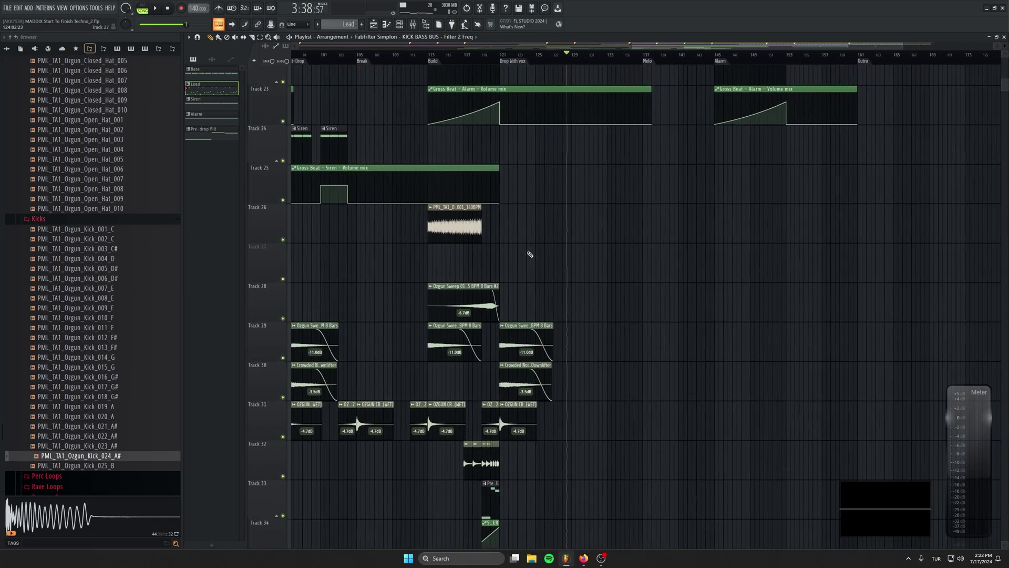
drag(522, 281, 509, 338)
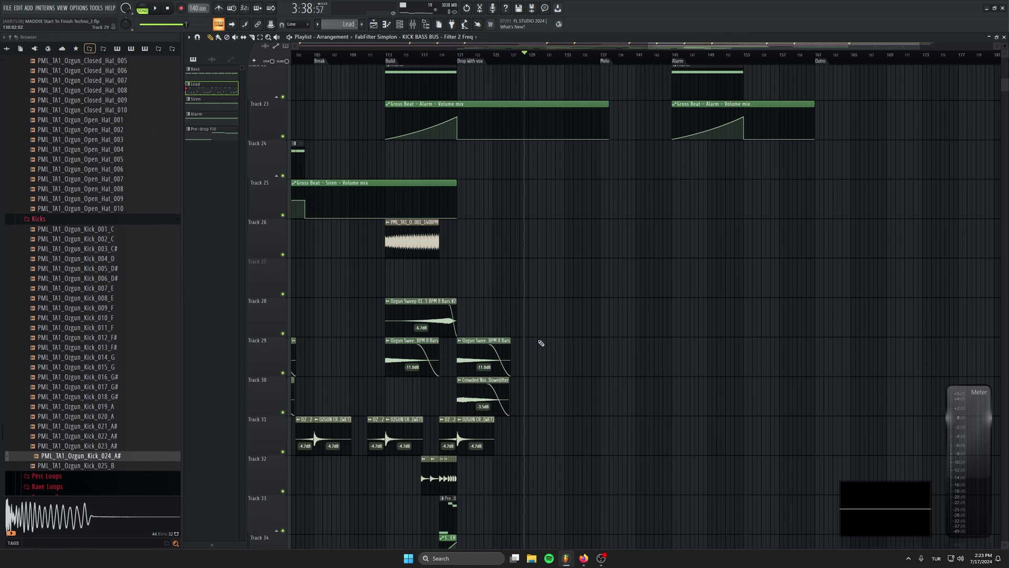
drag(556, 337, 440, 455)
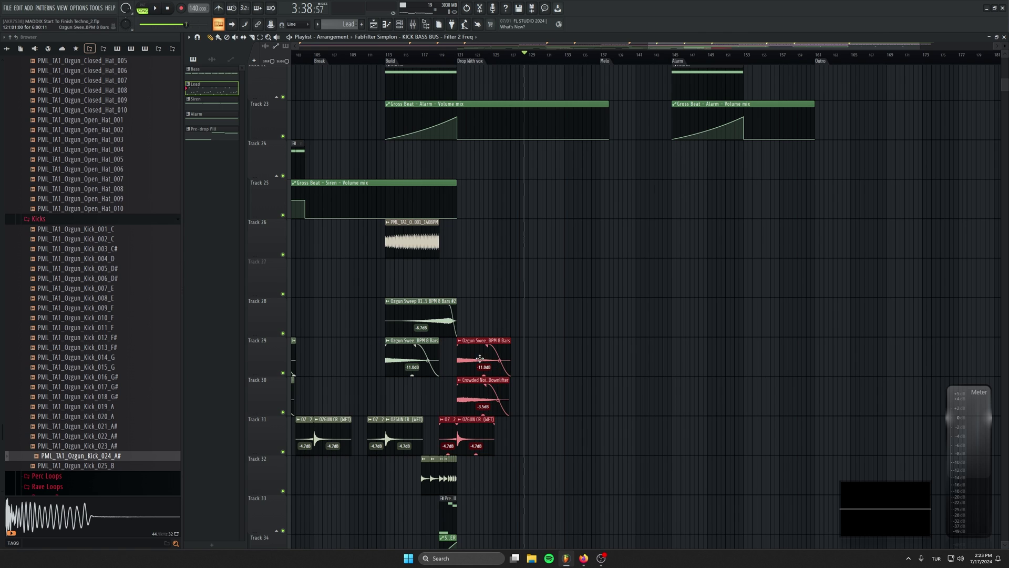
mouse_move(628, 340)
mouse_down()
mouse_move(842, 339)
mouse_move(691, 338)
mouse_up()
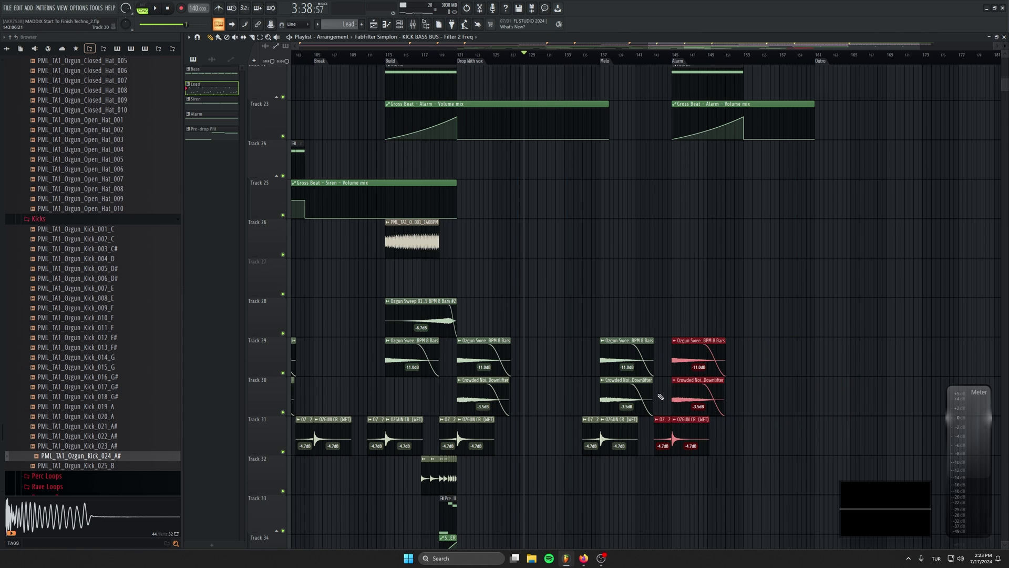
Remove the Alarm section's Crowded Noise Downlifter from Track 30 and place the Ozgun Sweep 01 Down clip at the Outro marker on Track 29
key(space)
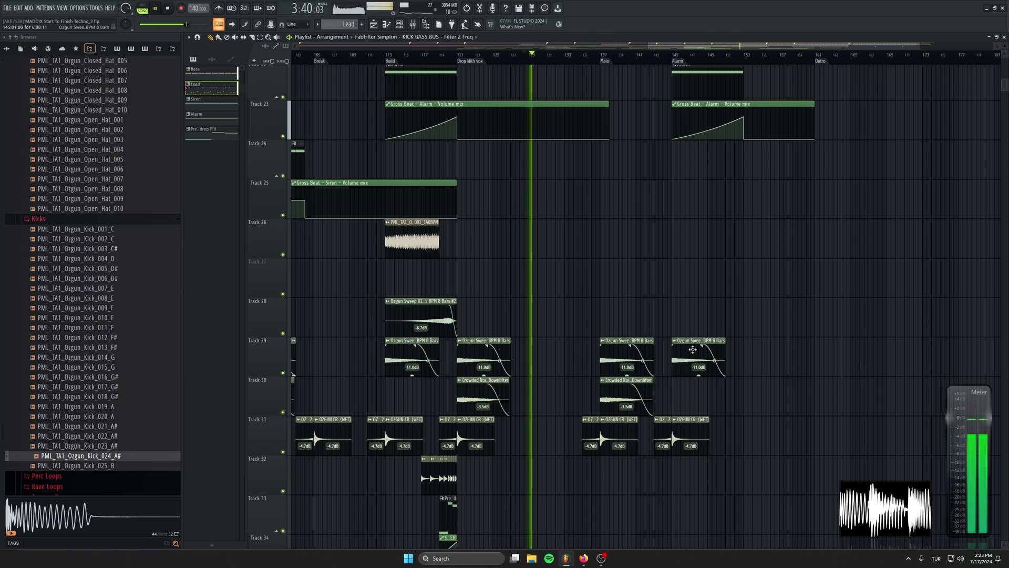
click(834, 348)
drag(422, 337, 690, 313)
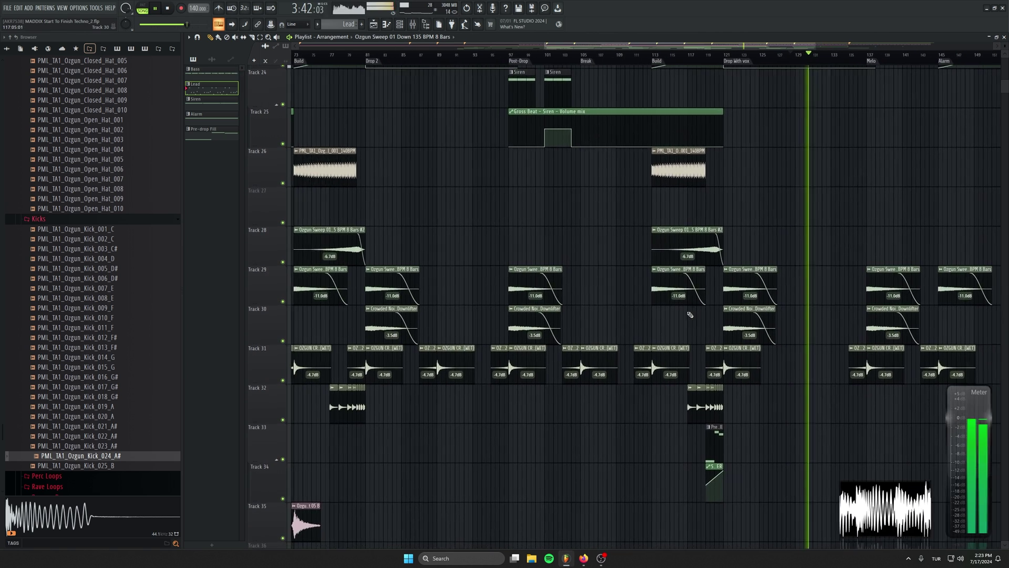
scroll(691, 312, down, 2)
drag(677, 246, 546, 267)
scroll(549, 266, down, 2)
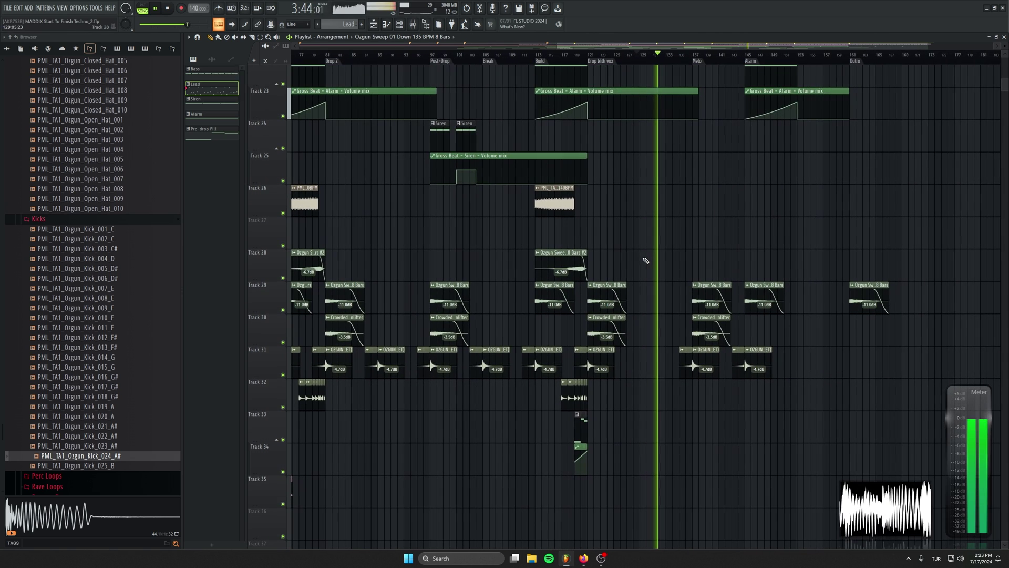
scroll(743, 235, down, 2)
scroll(746, 233, down, 2)
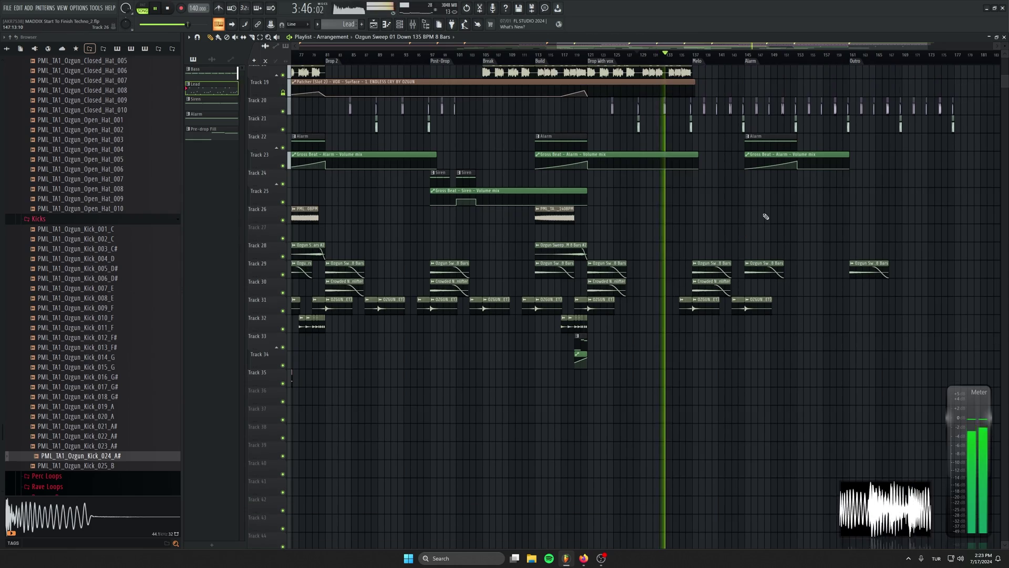
Save the project and review the whole arrangement during playback
drag(754, 264, 757, 293)
scroll(758, 315, up, 8)
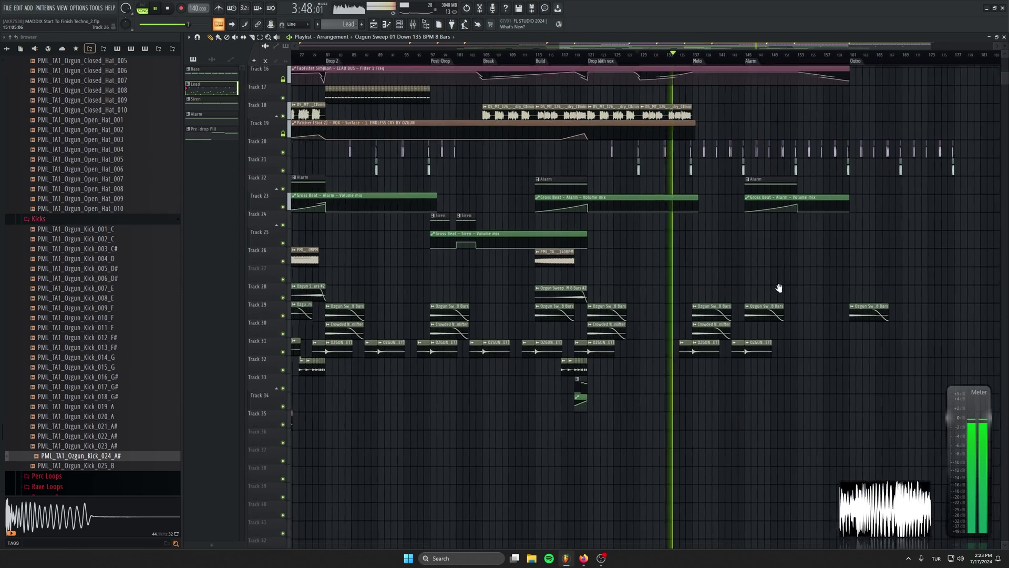
scroll(764, 383, down, 3)
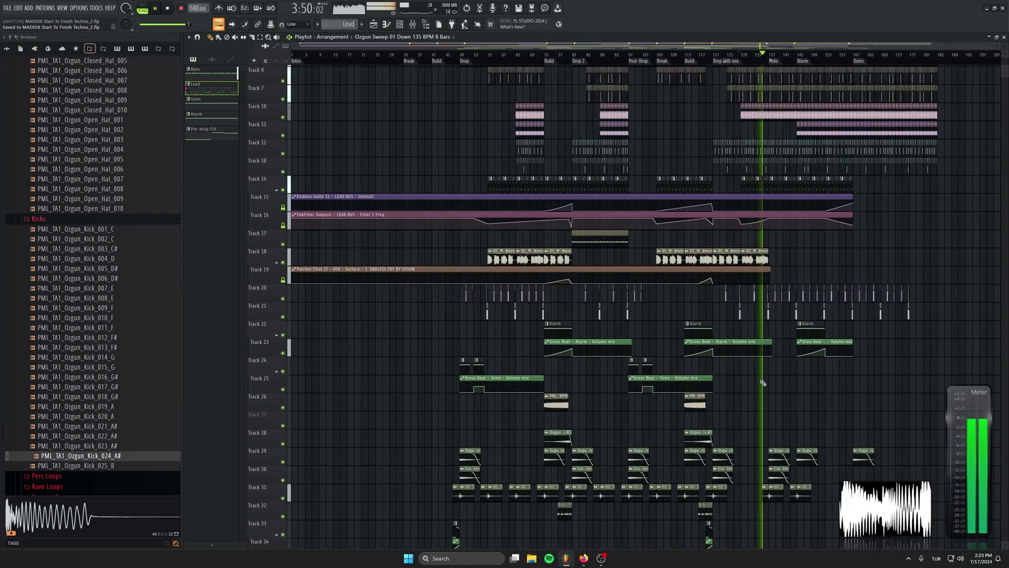
key(ctrl+s)
scroll(737, 252, down, 2)
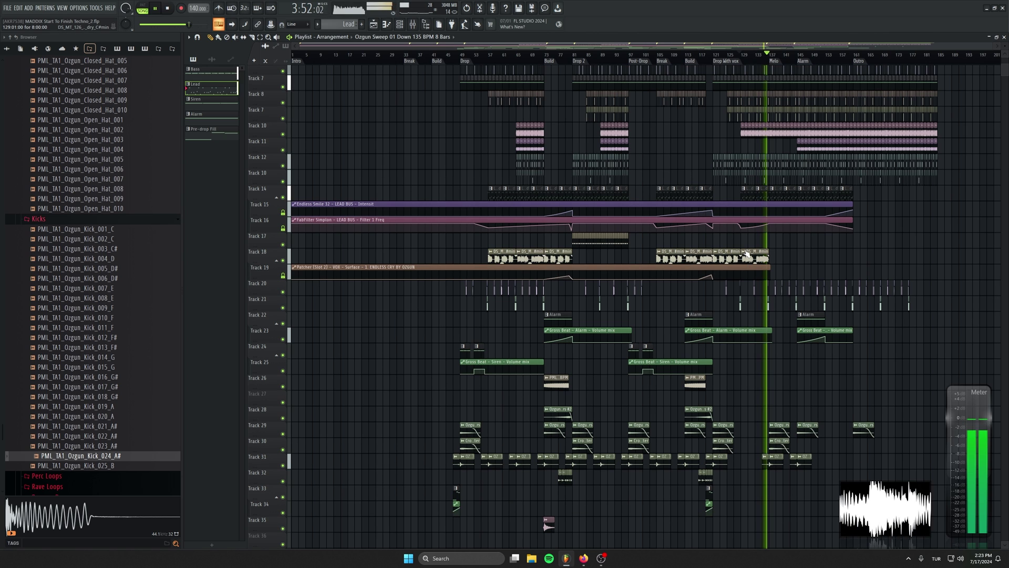
drag(903, 205, 871, 252)
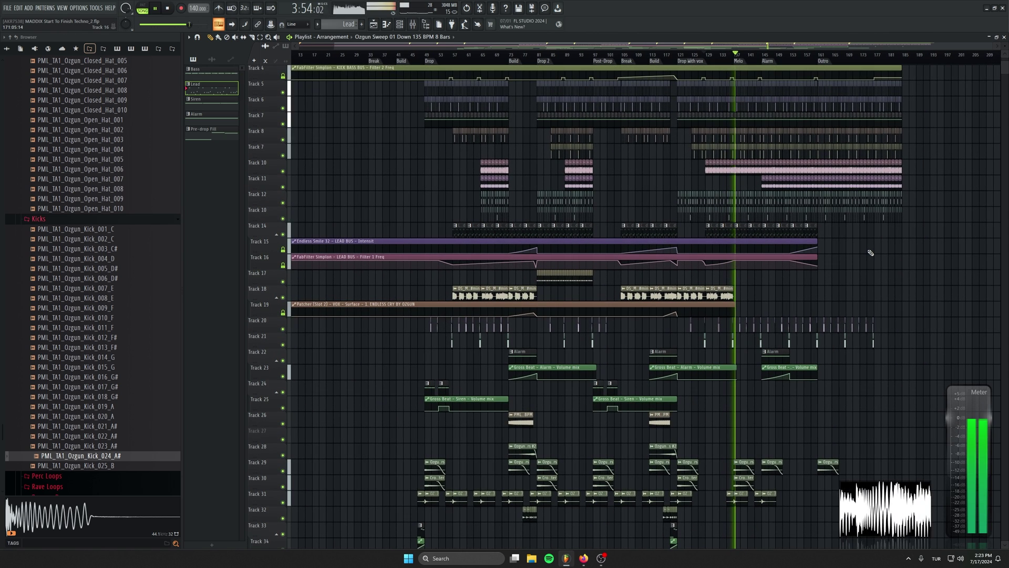
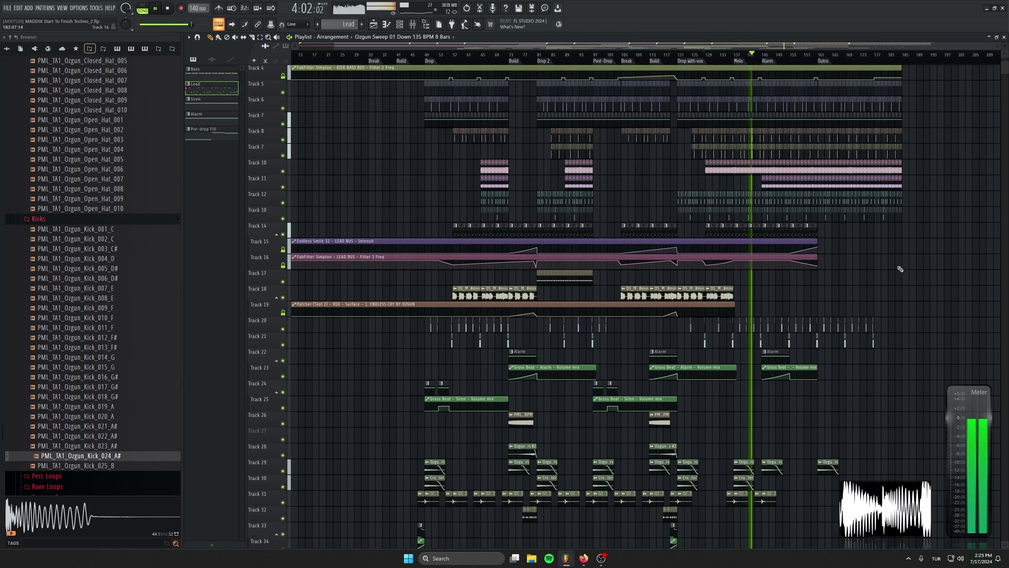
Move OTT below Spreader in the LEAD BUS effect chain and set its out gain to -8.0 dB
click(419, 25)
scroll(555, 393, up, 3)
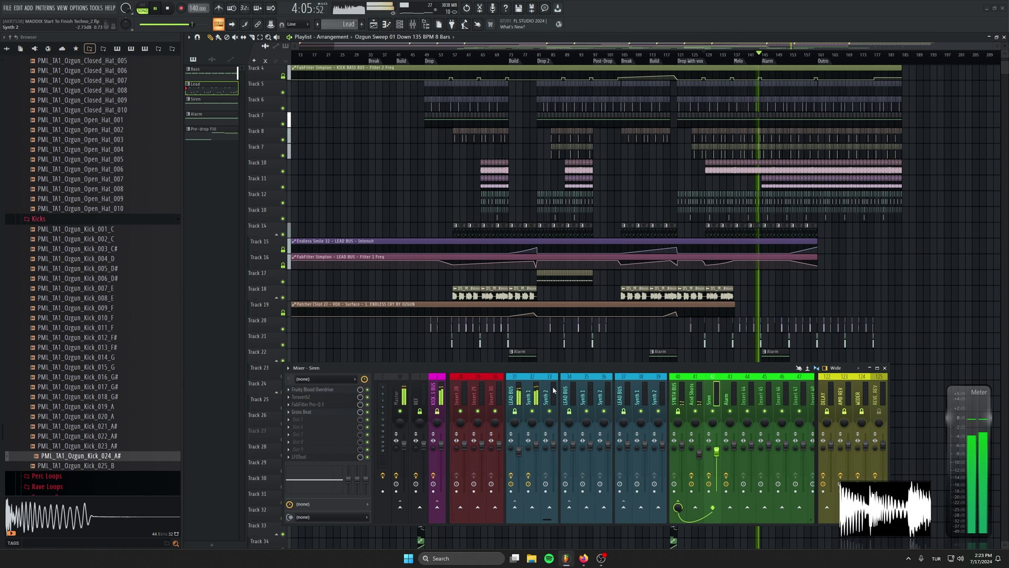
click(523, 451)
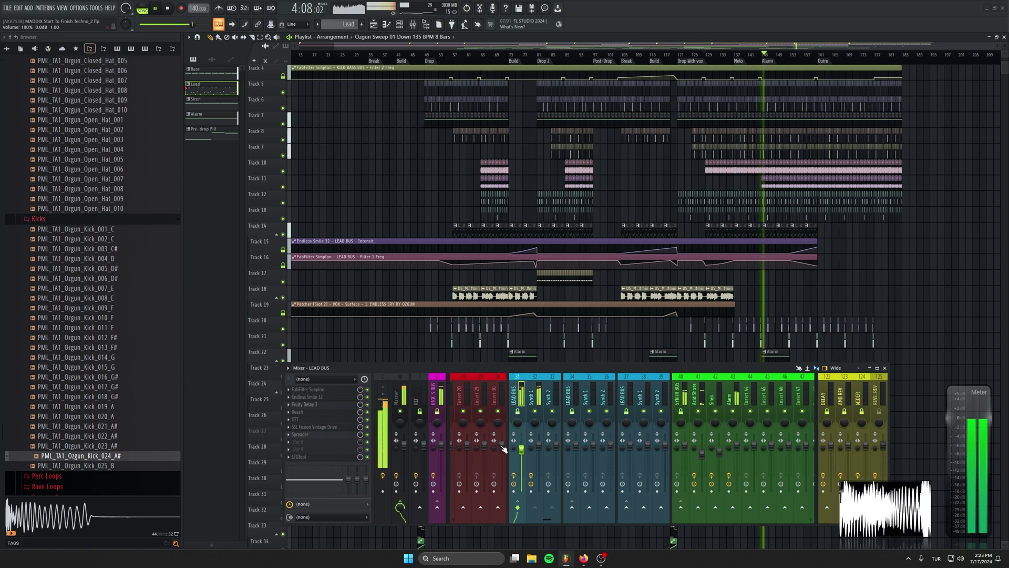
click(319, 434)
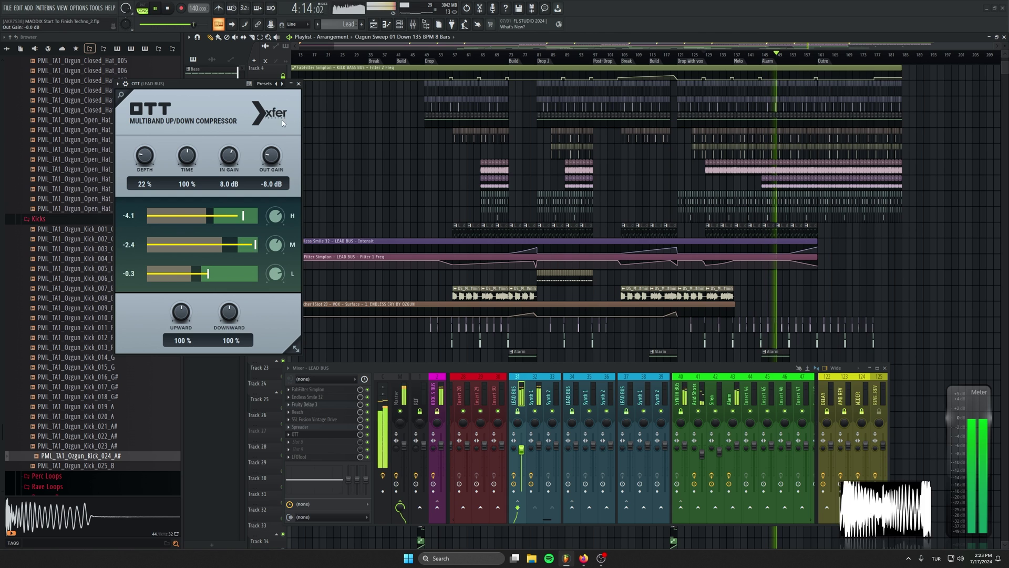
click(300, 84)
click(884, 368)
Place the Ozgun Sweep 01 Down 135 BPM 8 Bars #2 clip on Track 28 from bar 153 to the Outro marker
drag(891, 331, 693, 323)
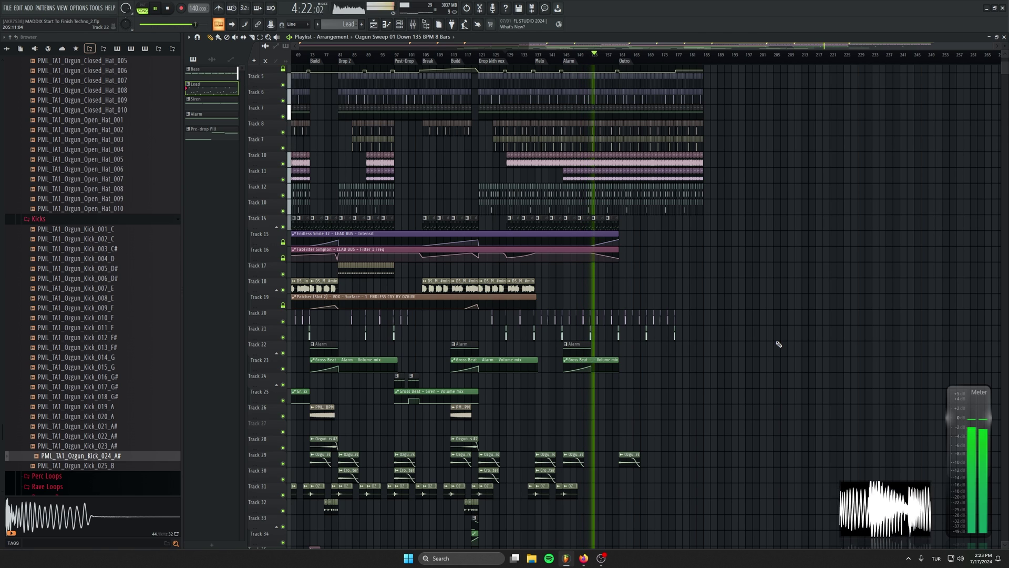
scroll(779, 344, down, 2)
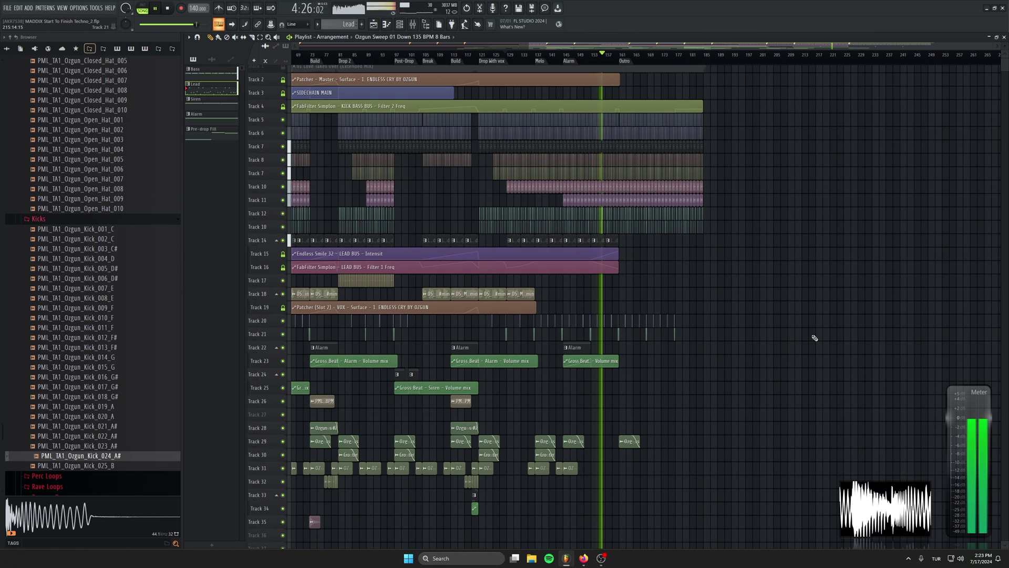
drag(630, 356, 677, 347)
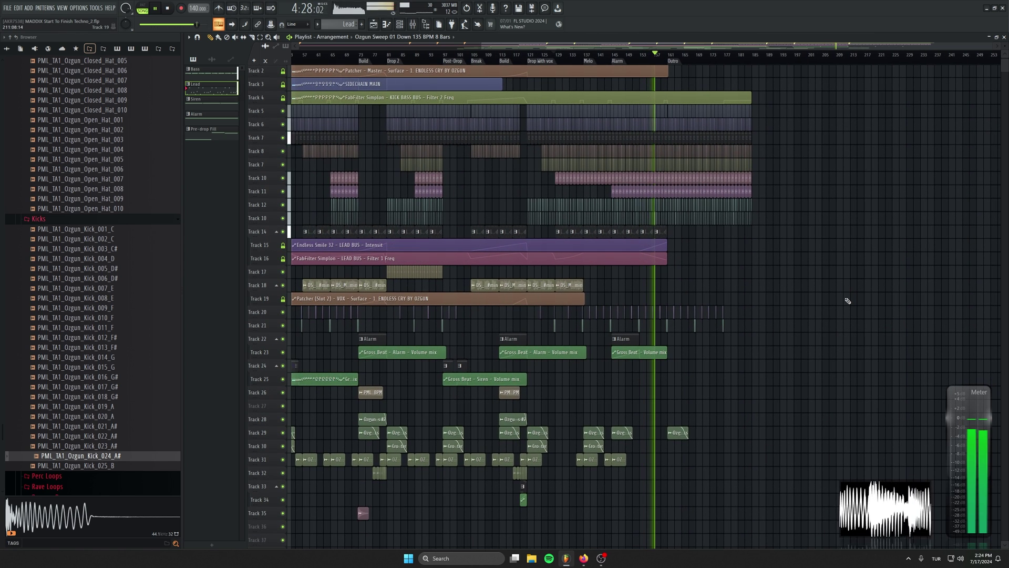
scroll(848, 300, up, 5)
drag(874, 295, 745, 248)
drag(461, 393, 658, 381)
scroll(620, 384, up, 3)
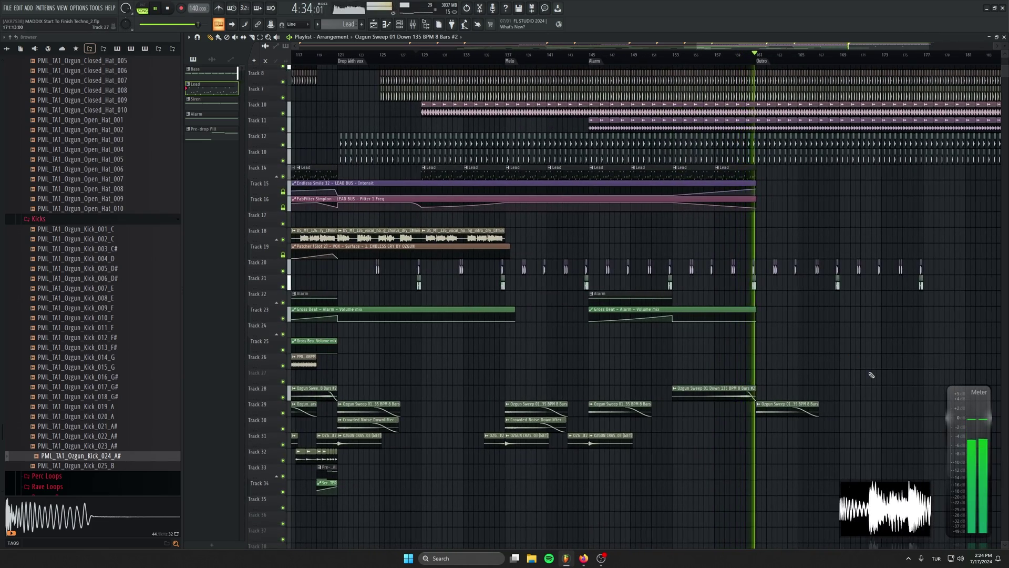
Play the closing part of the Outro around bar 176 and stop playback
drag(682, 422, 781, 433)
drag(968, 356, 701, 371)
scroll(728, 391, down, 1)
click(672, 56)
scroll(761, 297, up, 2)
key(space)
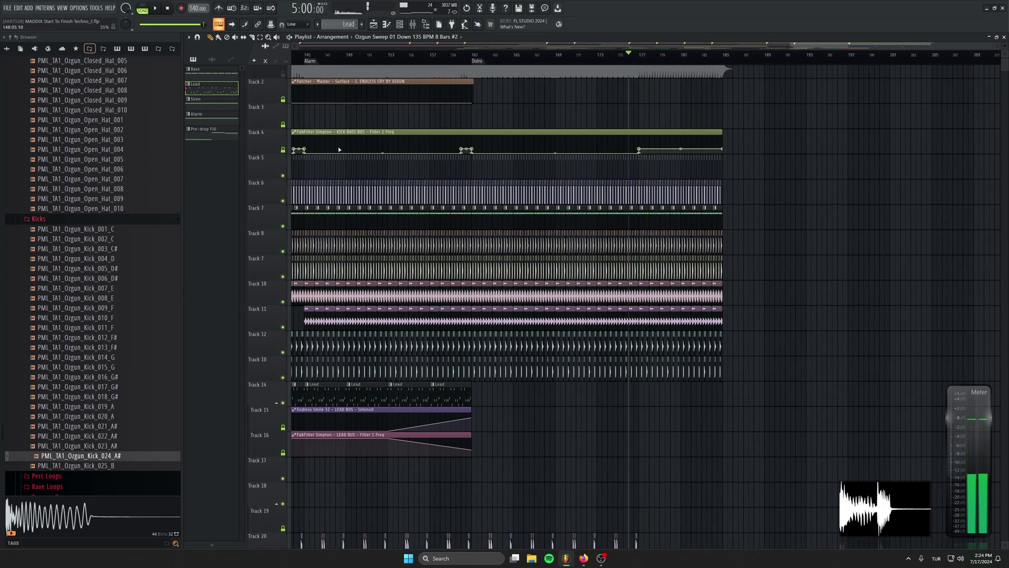
Delete the hat loop and ride loop clips on Tracks 10 and 11 from the Outro marker to bar 185, and audition the Outro's opening
scroll(522, 281, up, 5)
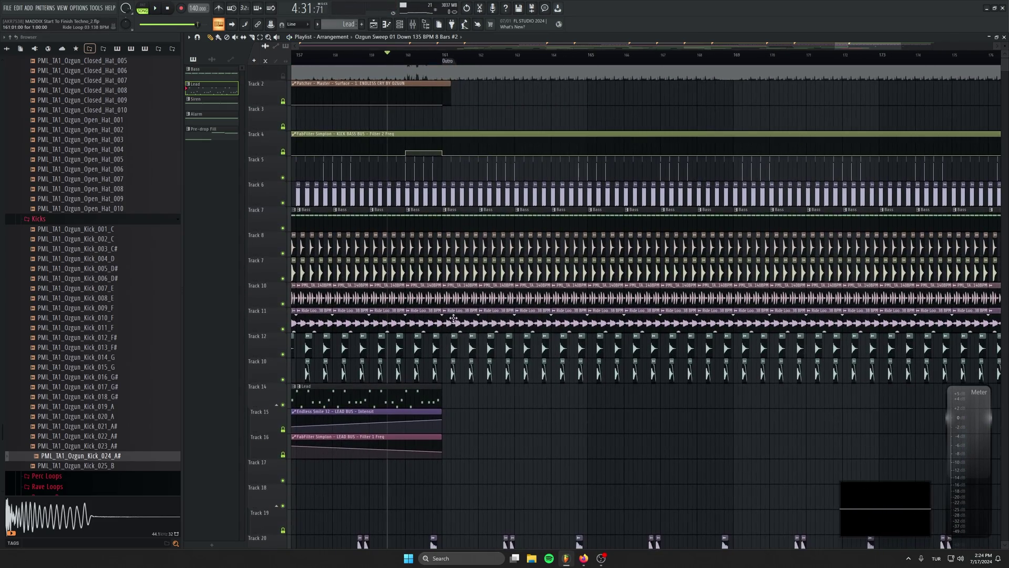
drag(453, 318, 640, 319)
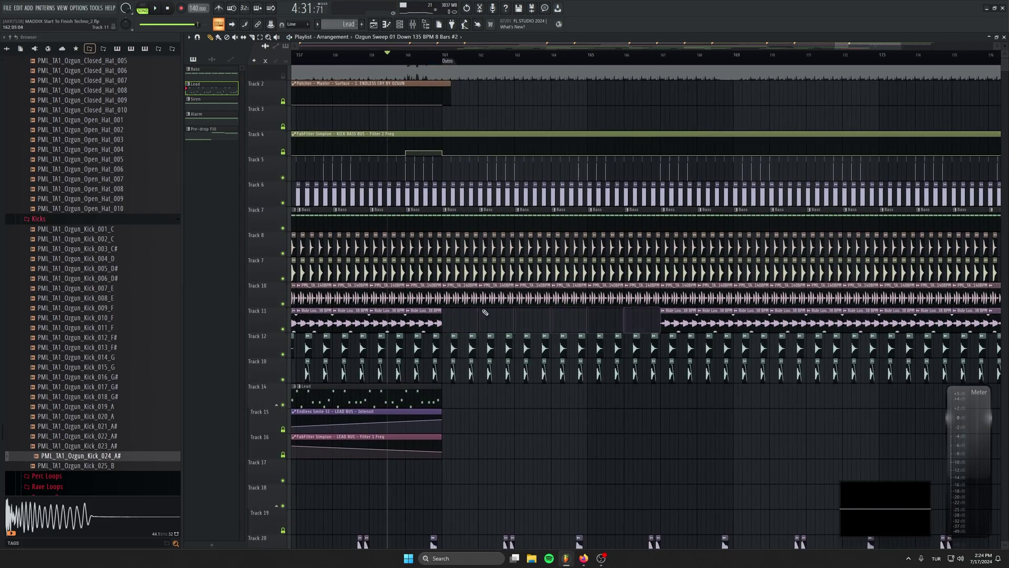
drag(456, 301, 639, 302)
scroll(531, 302, down, 3)
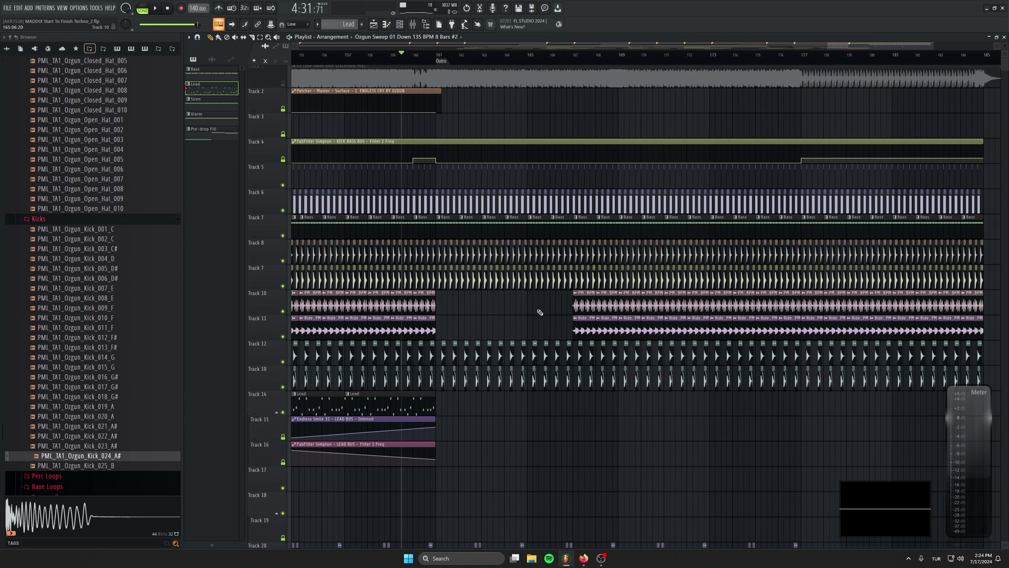
key(space)
scroll(569, 309, down, 2)
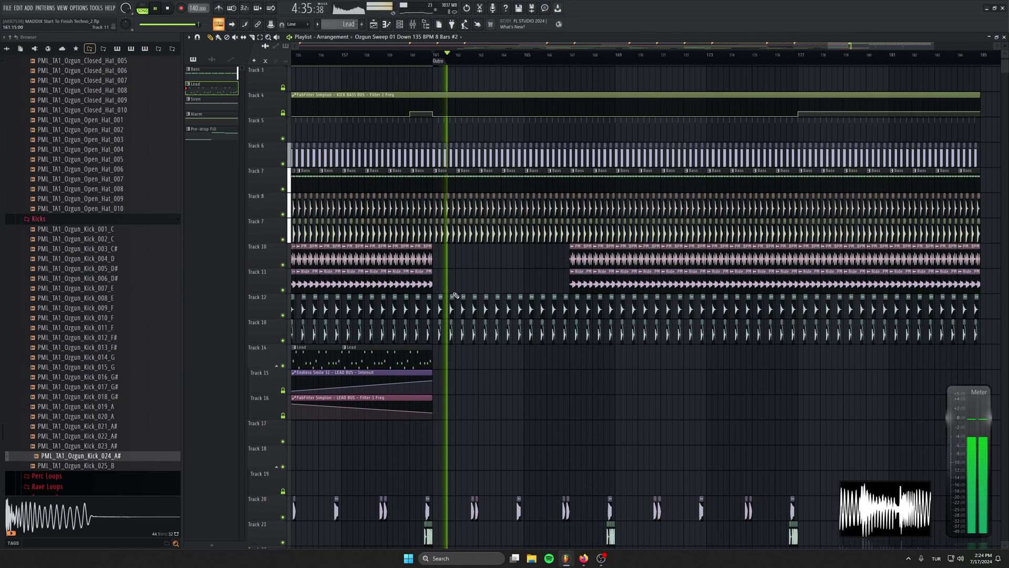
mouse_move(569, 268)
mouse_down()
mouse_move(620, 259)
mouse_move(980, 260)
mouse_move(618, 288)
mouse_move(572, 305)
mouse_up()
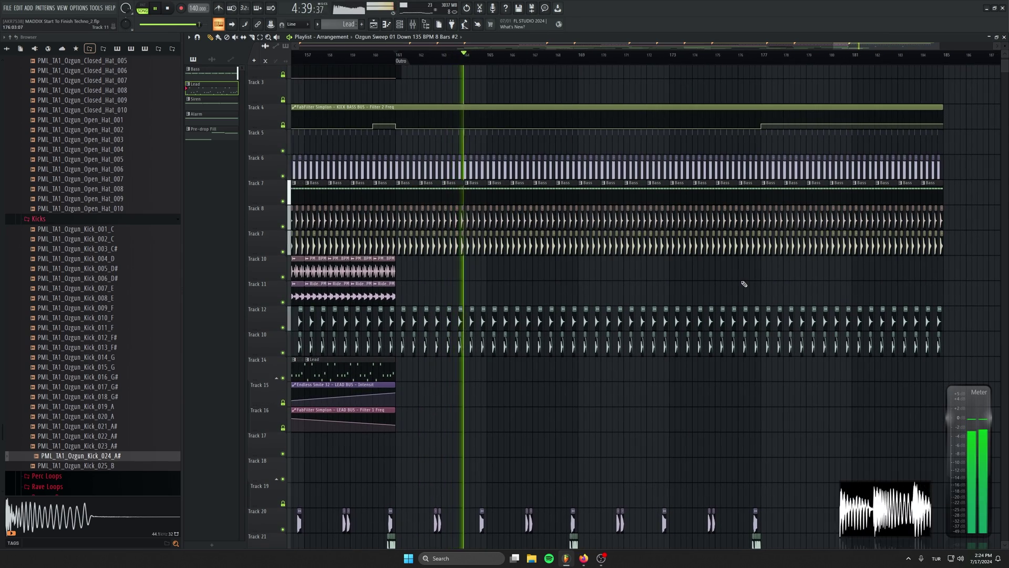
drag(467, 301, 588, 286)
key(space)
scroll(579, 270, up, 2)
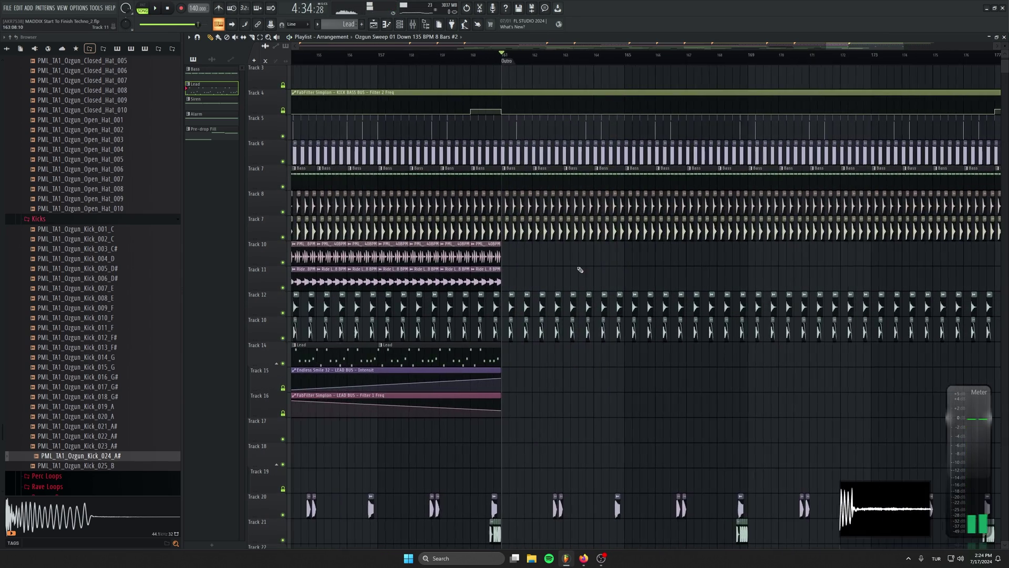
Repeat the hat loop on Track 10 past the Outro marker and delete the Track 9 clips from there to bar 169
scroll(579, 270, down, 2)
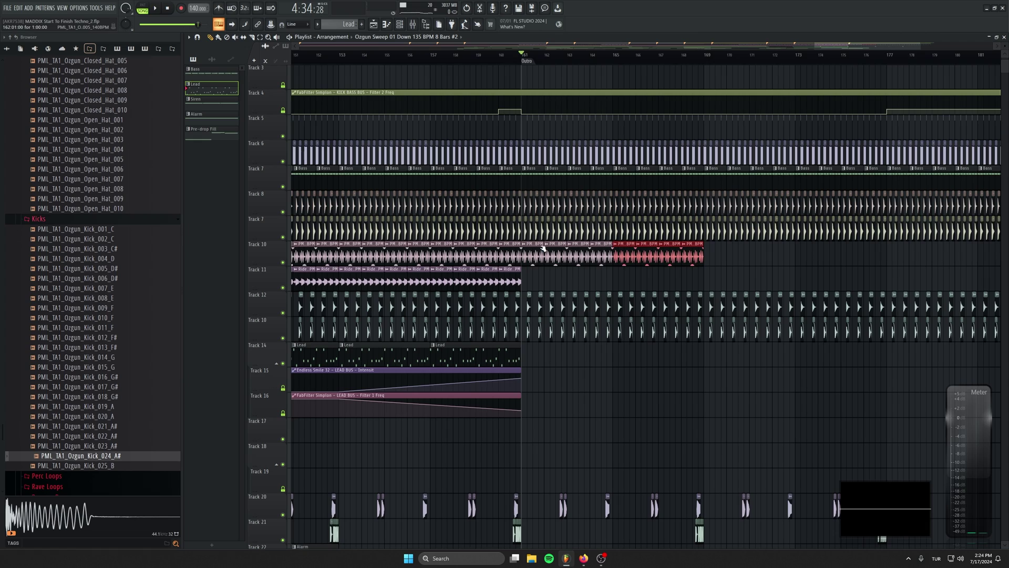
key(space)
scroll(522, 232, up, 3)
drag(525, 233, 734, 232)
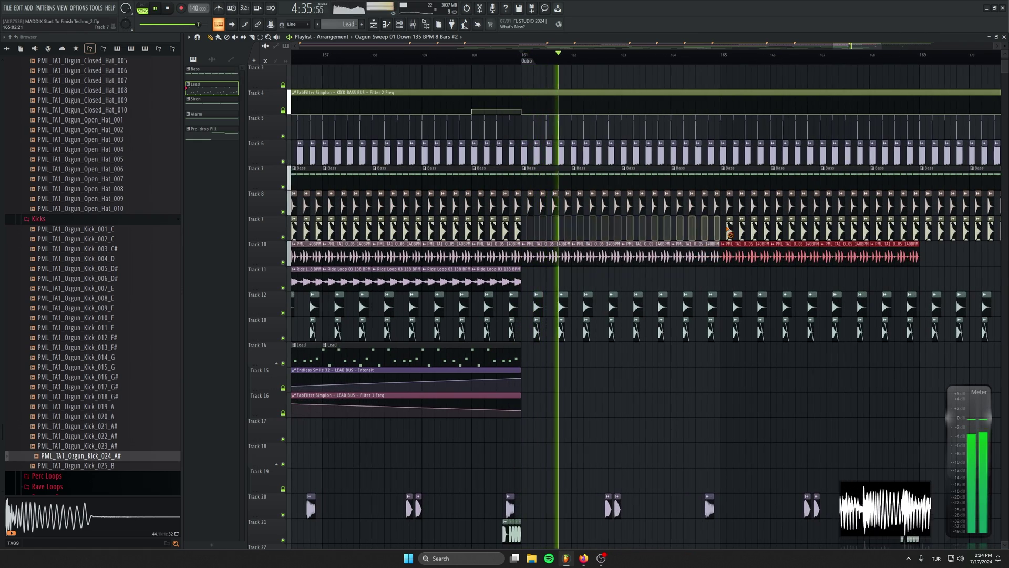
mouse_move(673, 235)
mouse_down()
mouse_move(464, 261)
mouse_move(709, 255)
mouse_move(722, 282)
mouse_move(360, 285)
mouse_up()
key(ctrl+z)
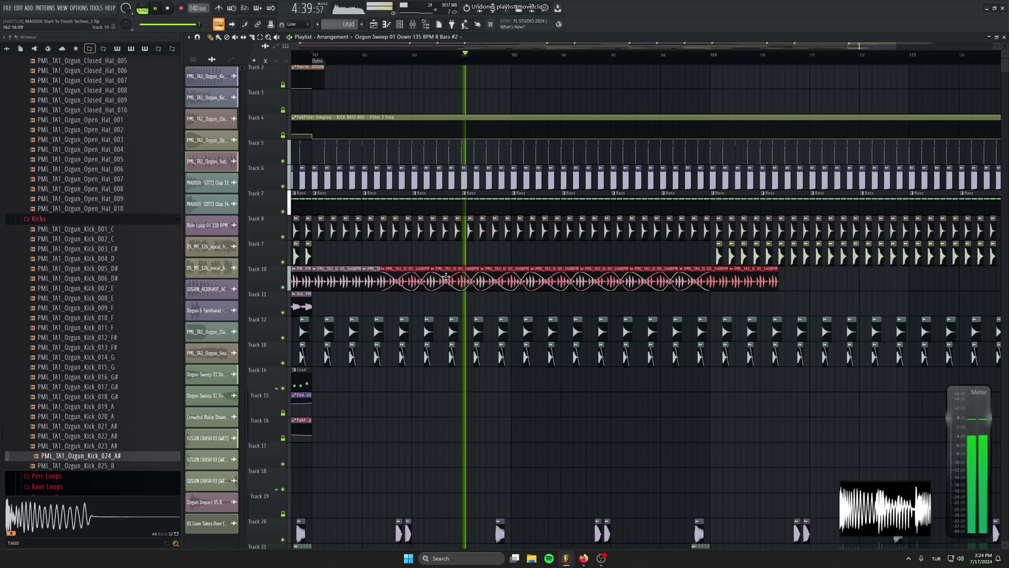
Extend the Track 10 hat loop to bar 177 and delete the remaining Track 9 clips up to bar 185
drag(730, 279, 738, 278)
drag(634, 303, 541, 323)
scroll(540, 322, up, 1)
scroll(525, 324, down, 3)
drag(469, 284, 898, 278)
scroll(654, 286, down, 3)
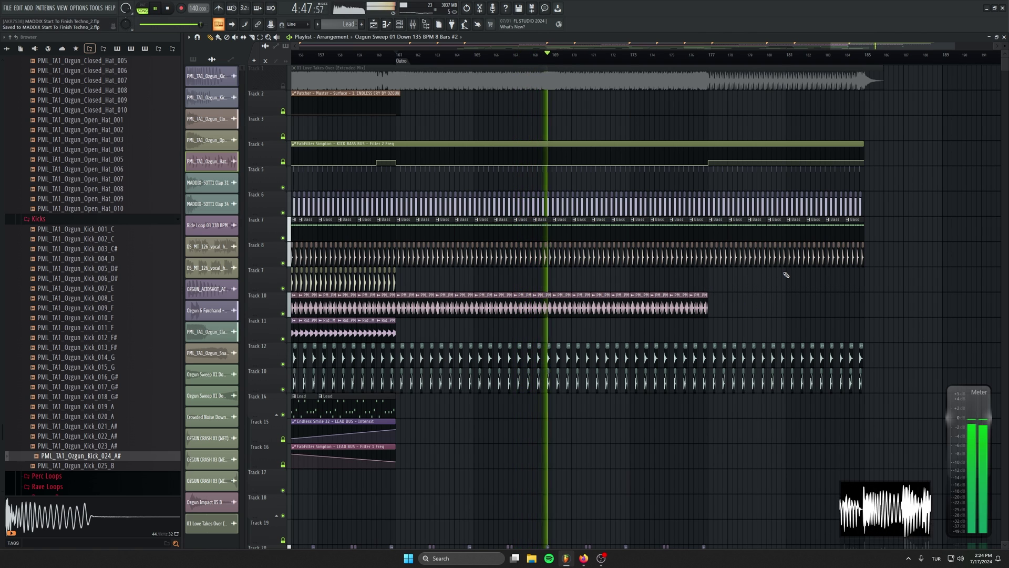
Play the end of the Outro from bar 177 and stop playback
click(705, 56)
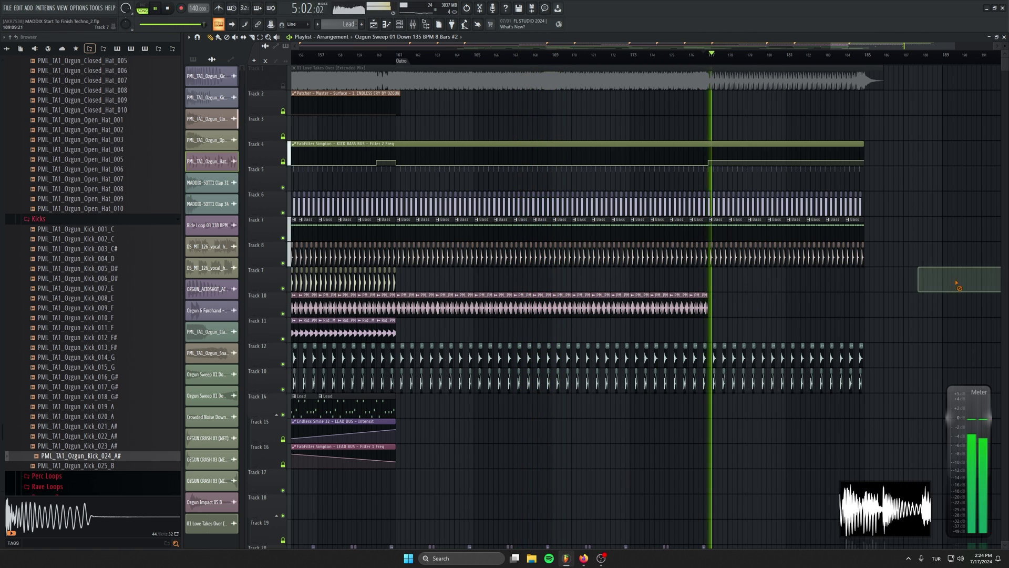
scroll(781, 377, down, 8)
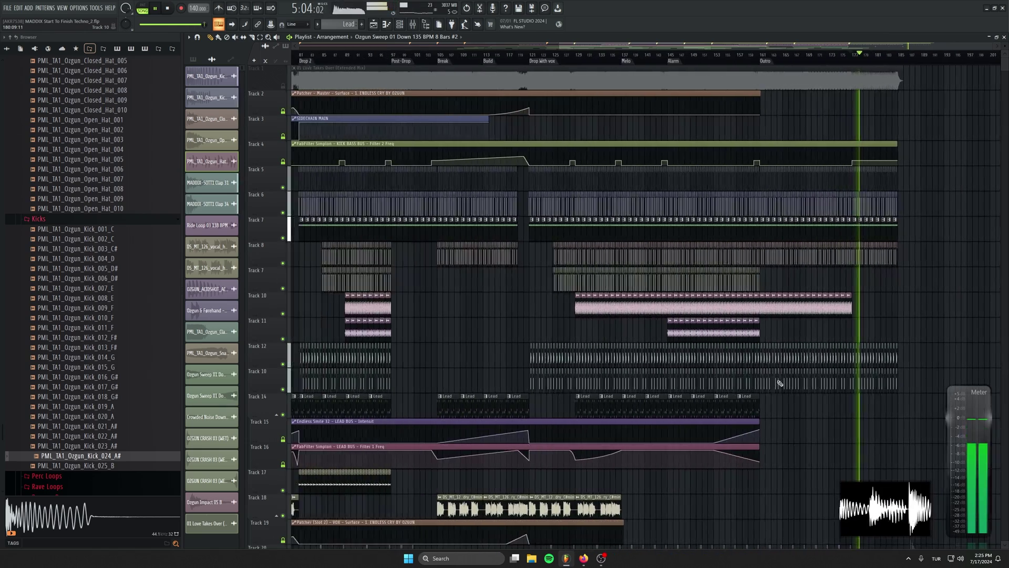
key(space)
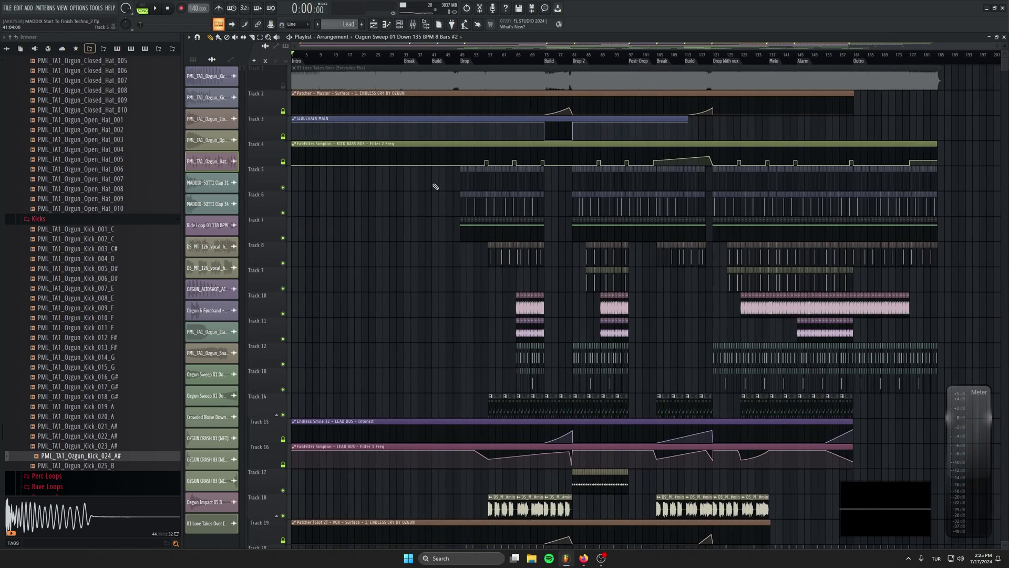
Copy the Drop's clips on Tracks 5 to 7 to bar 1 and repeat the copy from bar 25 up to the Drop marker
drag(440, 166, 557, 241)
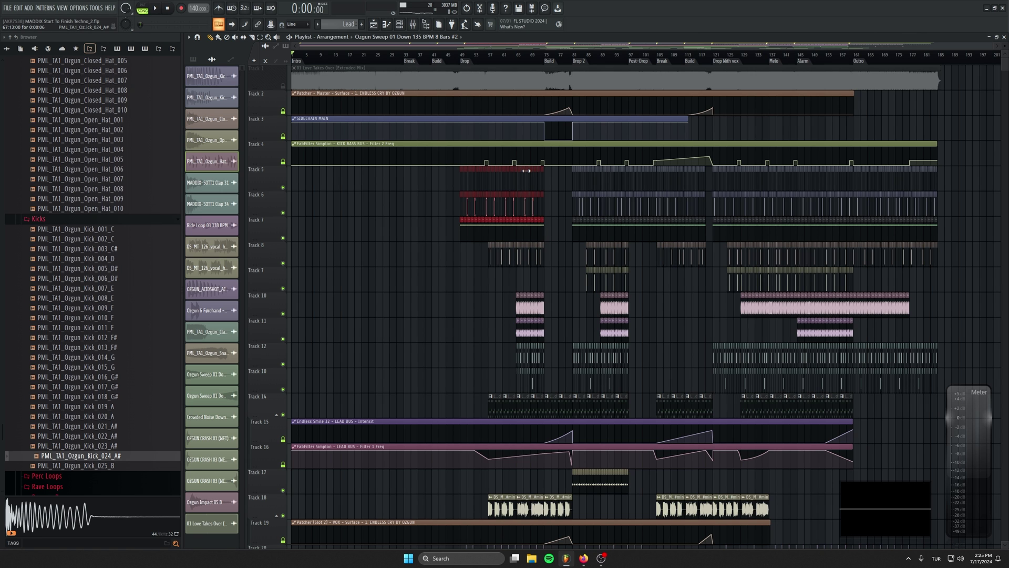
drag(526, 169, 358, 169)
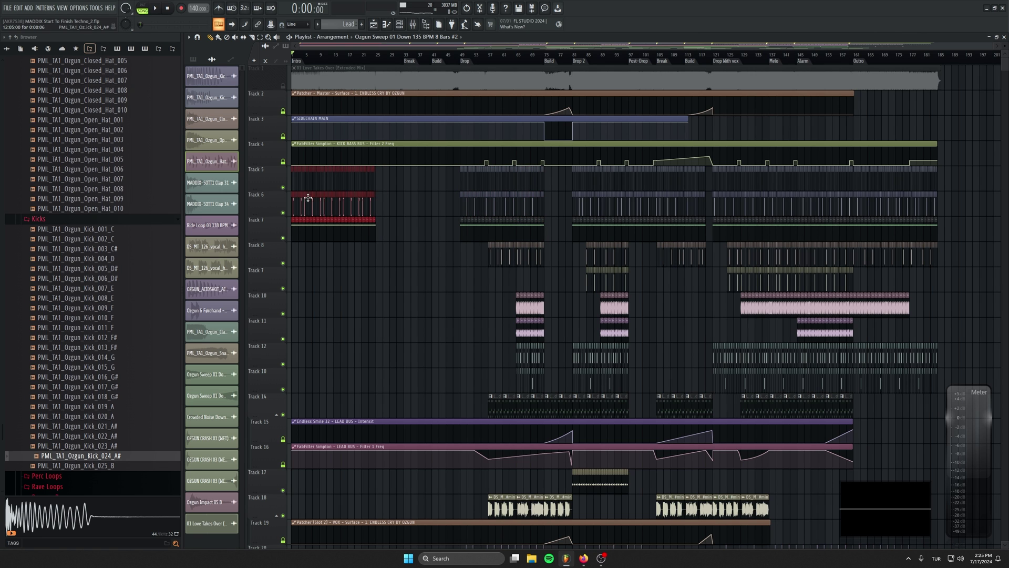
scroll(358, 179, up, 5)
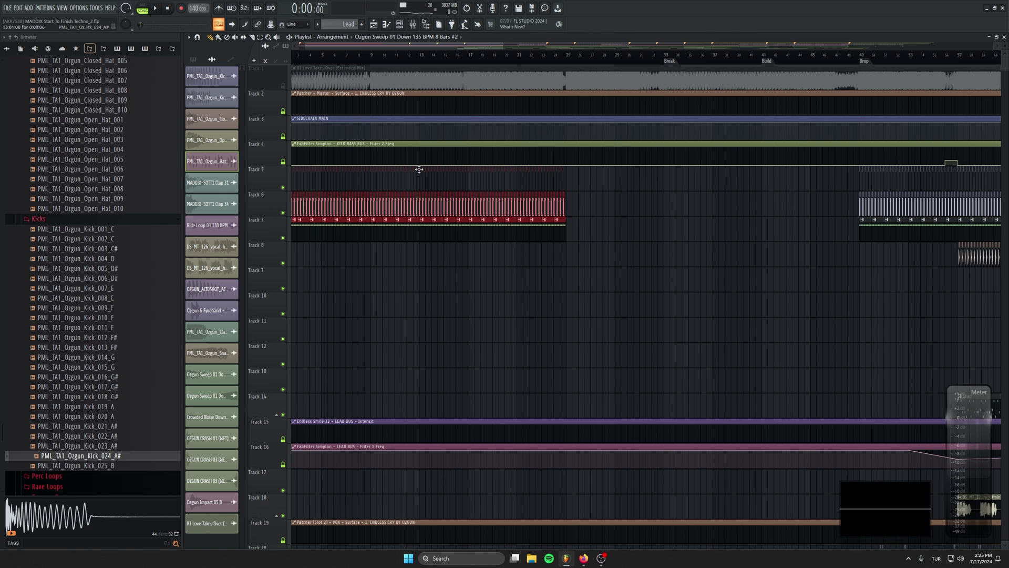
drag(419, 169, 735, 172)
scroll(901, 275, up, 3)
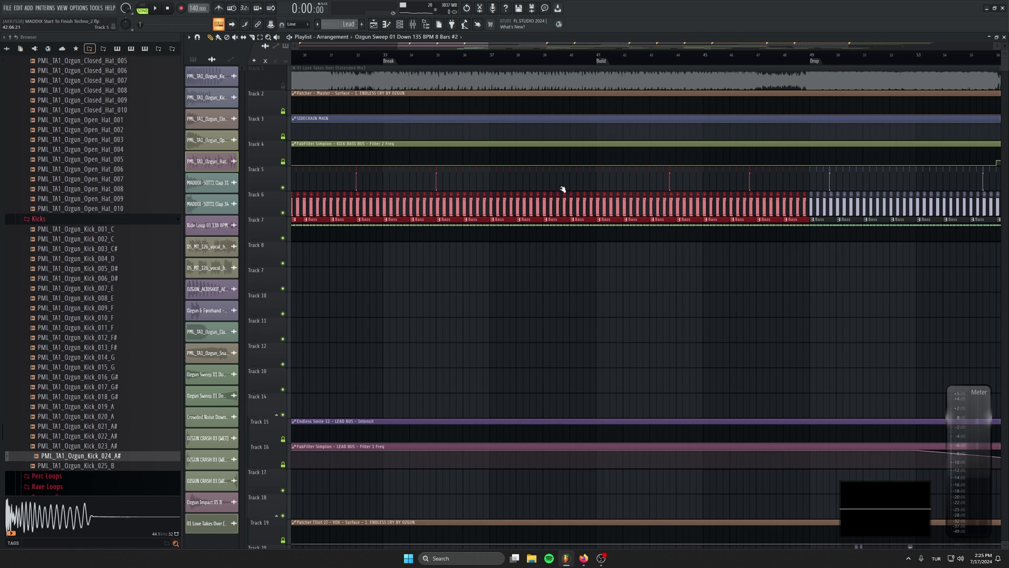
scroll(563, 189, left, 4)
scroll(432, 223, left, 5)
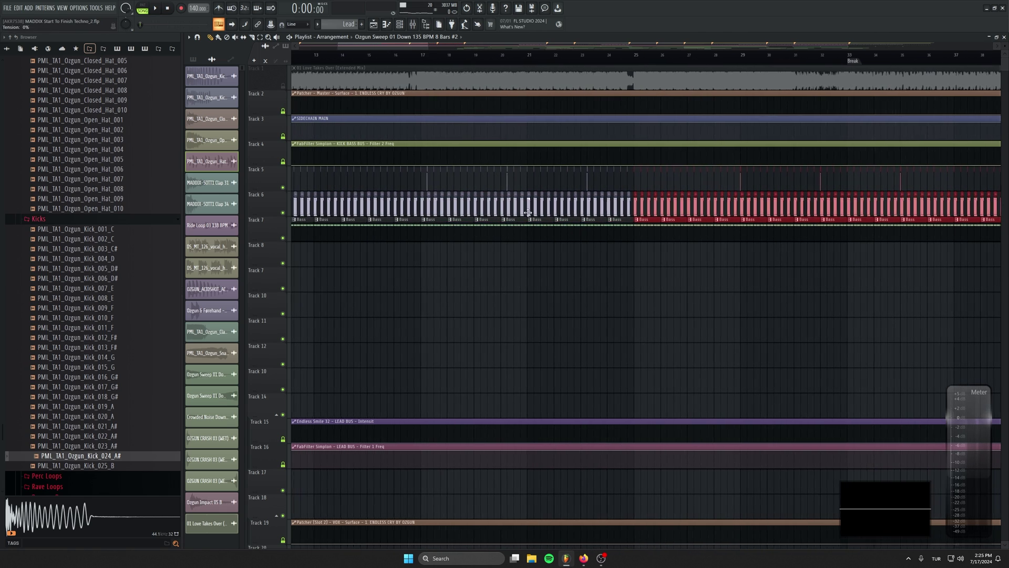
scroll(510, 298, down, 4)
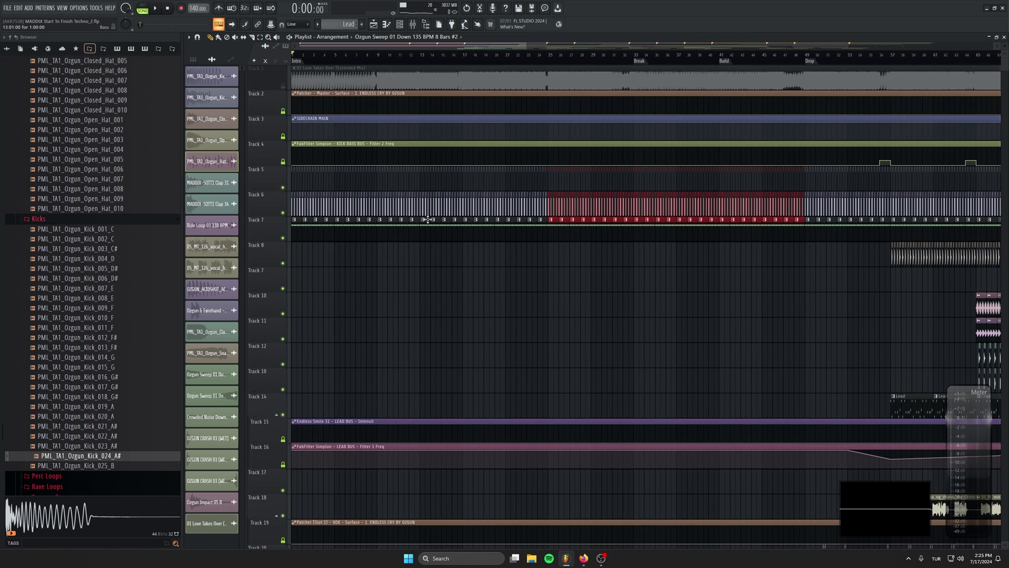
Copy the 27% value from the bar 57 point of the KICK BASS BUS Filter 2 Freq automation to its first point
scroll(654, 180, down, 3)
right_click(648, 162)
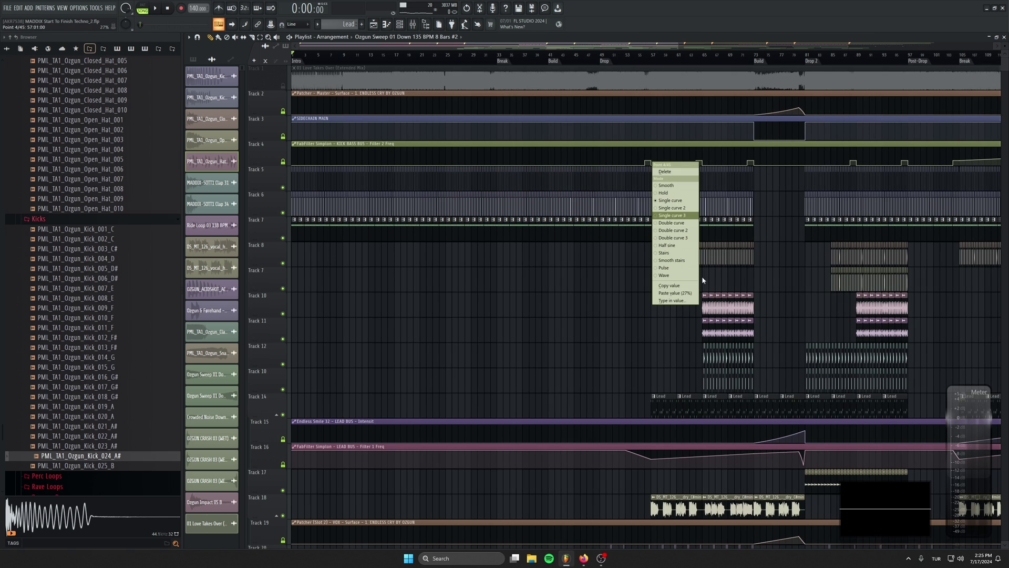
click(686, 285)
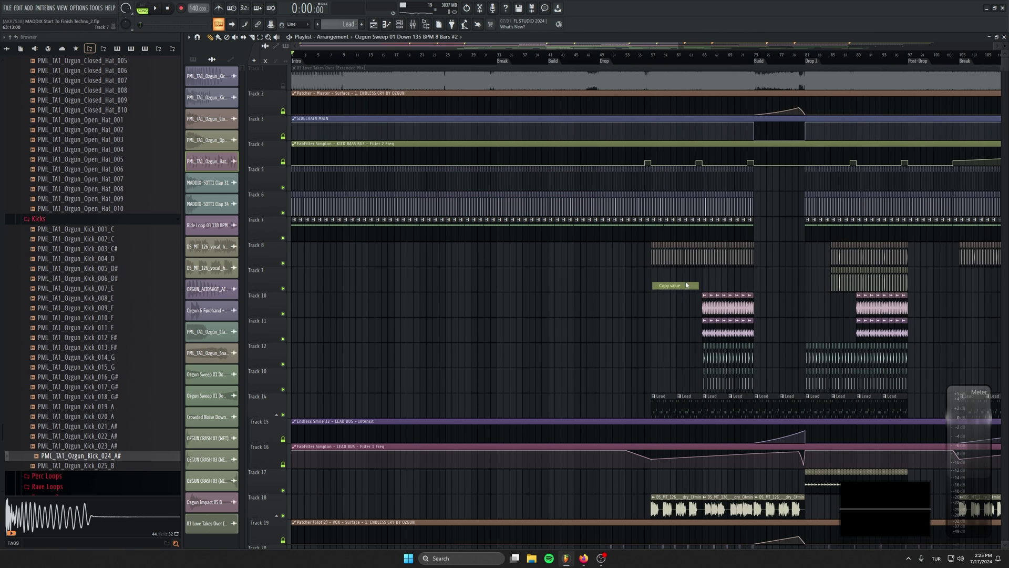
right_click(291, 166)
click(308, 298)
Add a 27% point at bar 9 of the KICK BASS BUS filter automation and drop the curve to 0% there
scroll(406, 62, up, 5)
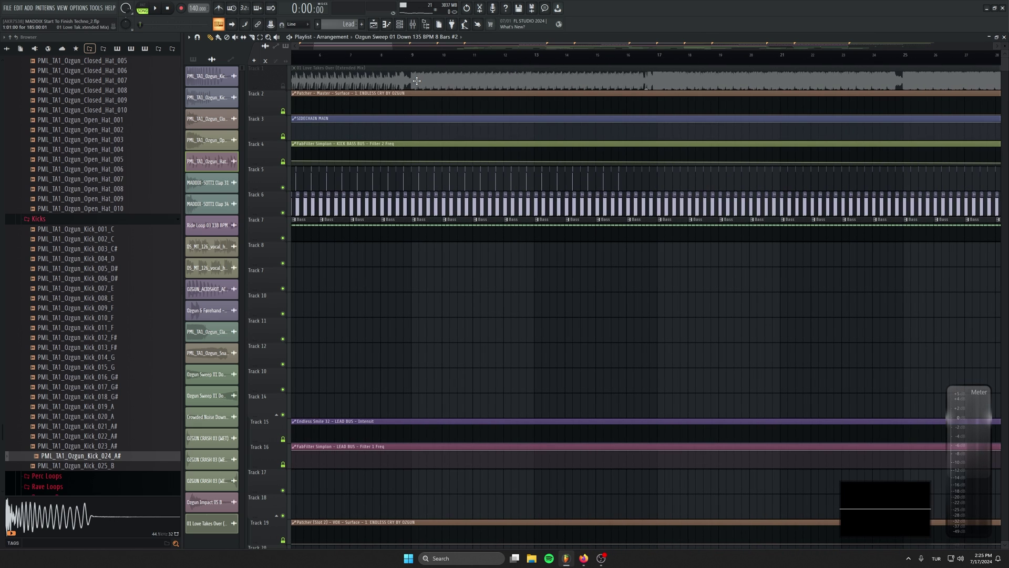
right_click(411, 162)
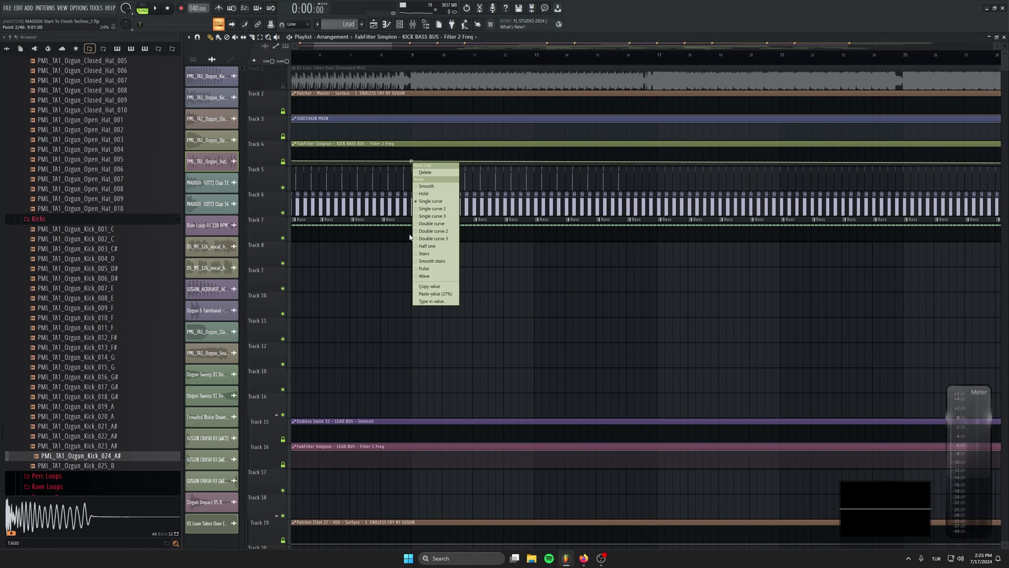
click(427, 294)
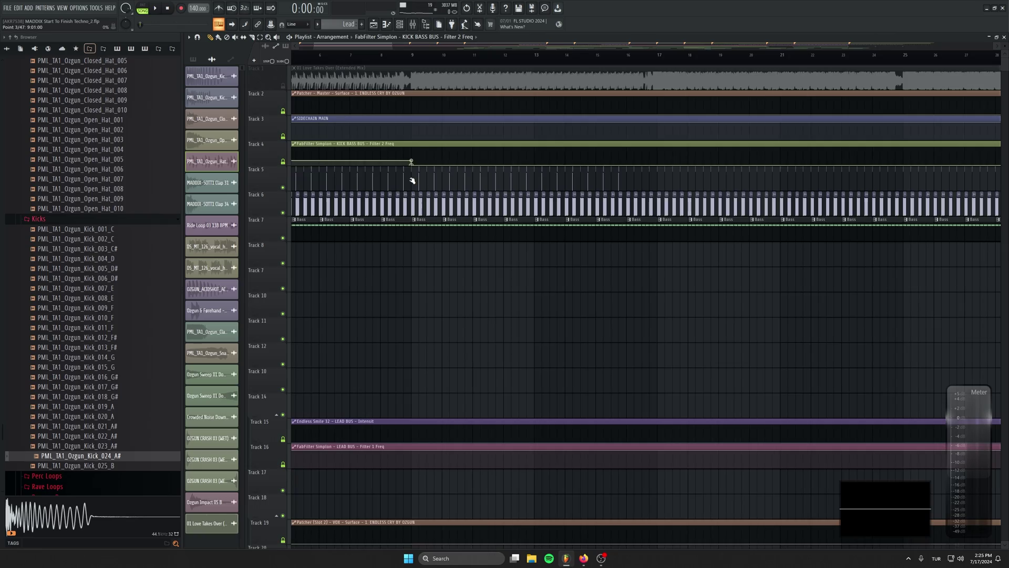
scroll(383, 227, down, 8)
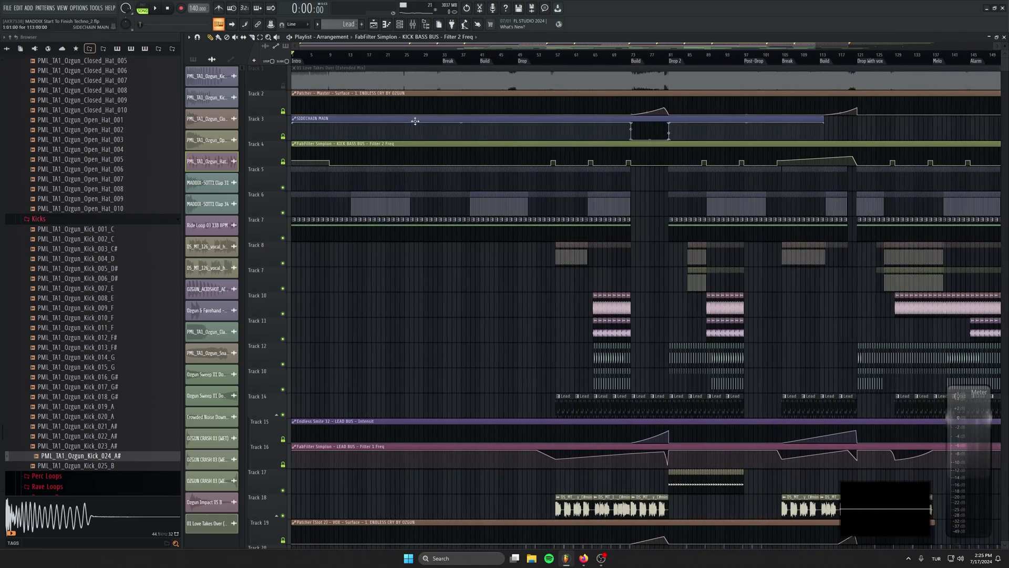
Delete the clips on Tracks 5 to 7 from bar 47 to the Drop marker
scroll(342, 198, up, 8)
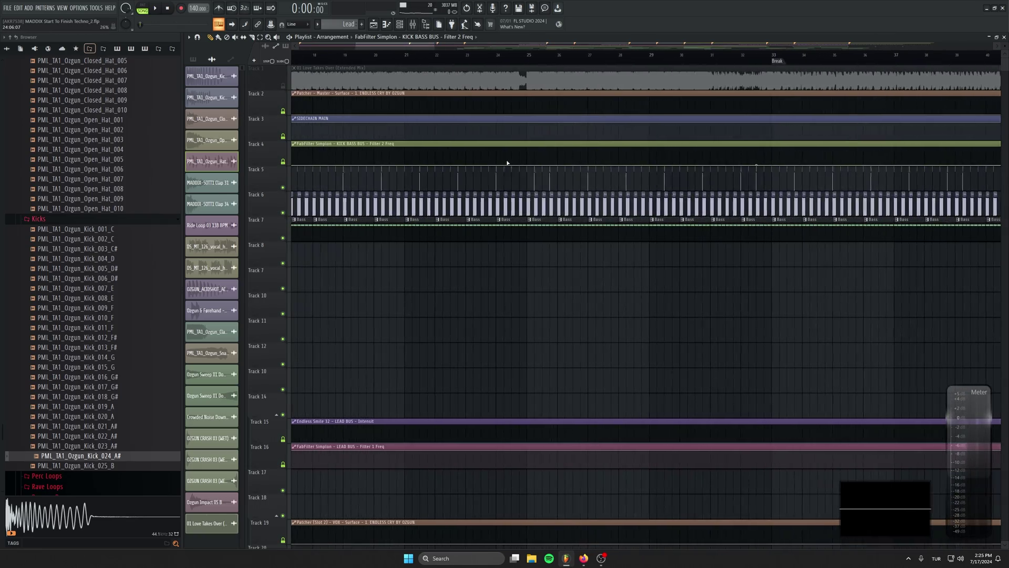
scroll(532, 286, down, 4)
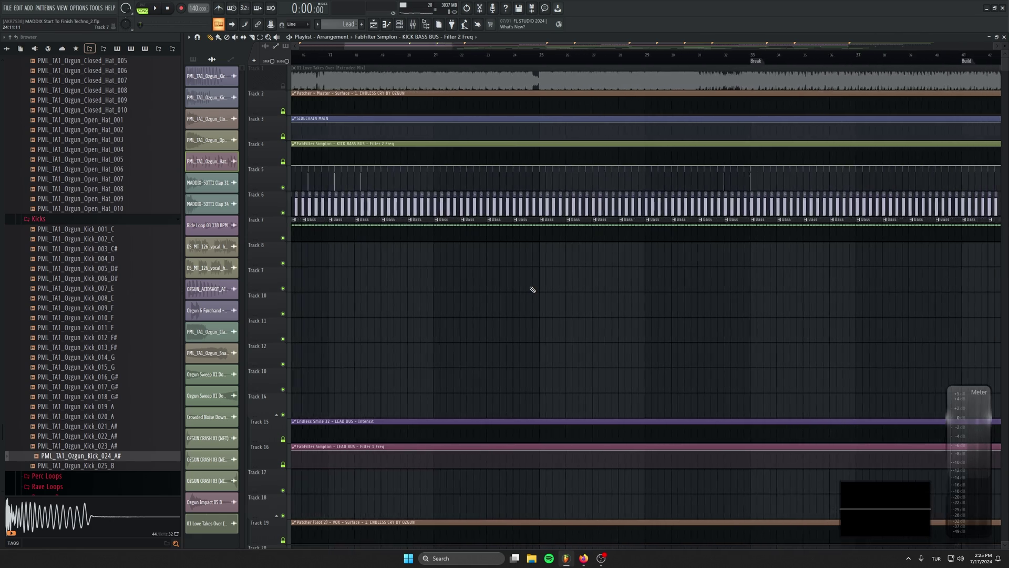
scroll(767, 301, right, 4)
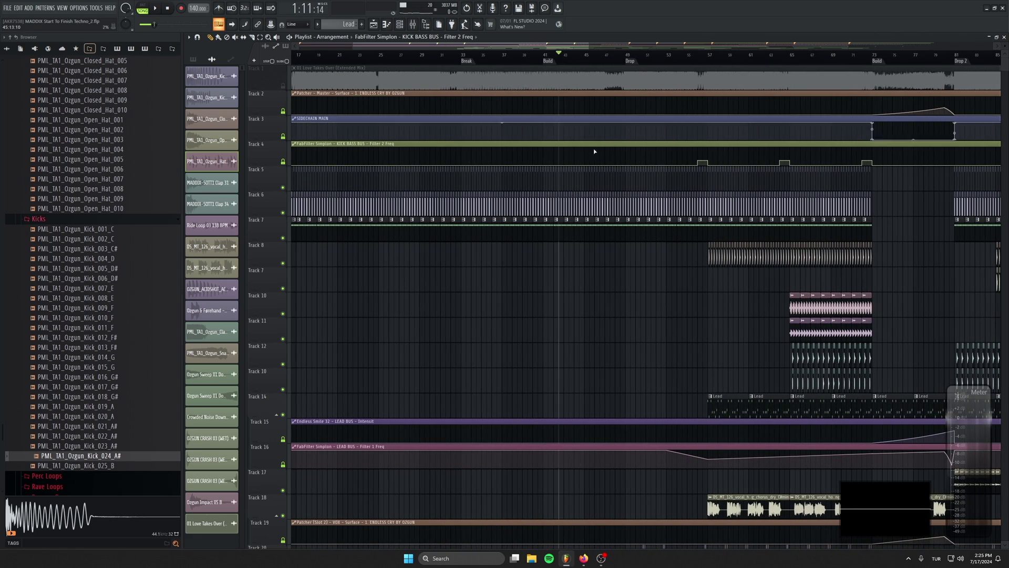
scroll(639, 258, up, 5)
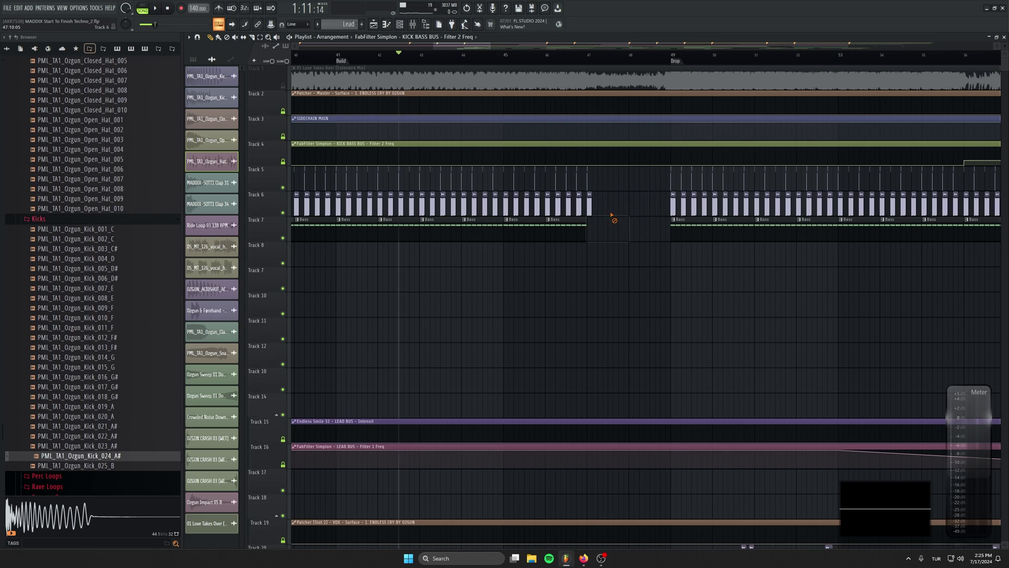
Copy the two vocal loop clips on Track 18 from the later Break to the first Break, starting at its marker
scroll(590, 279, down, 6)
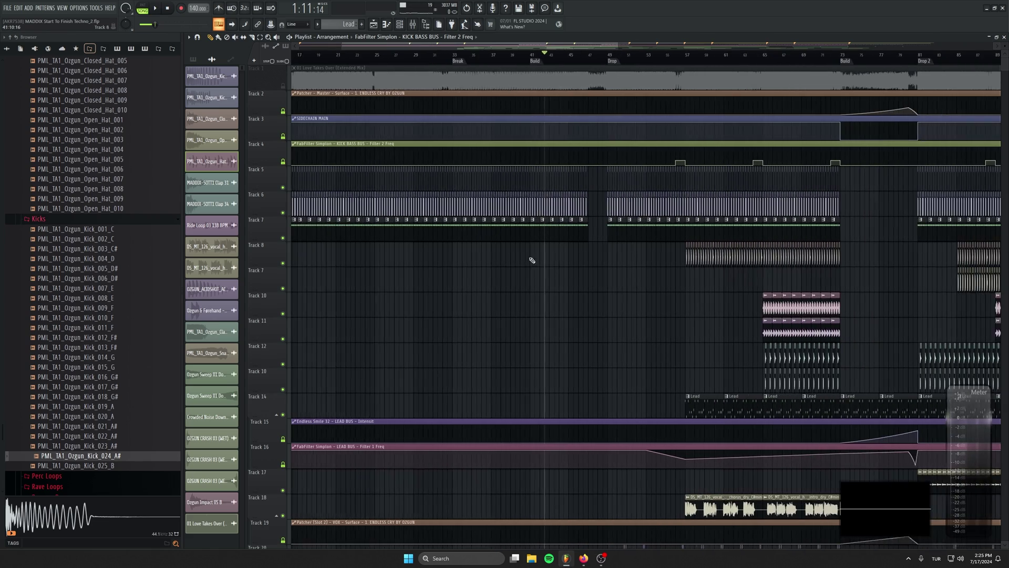
scroll(532, 261, right, 5)
scroll(530, 263, right, 1)
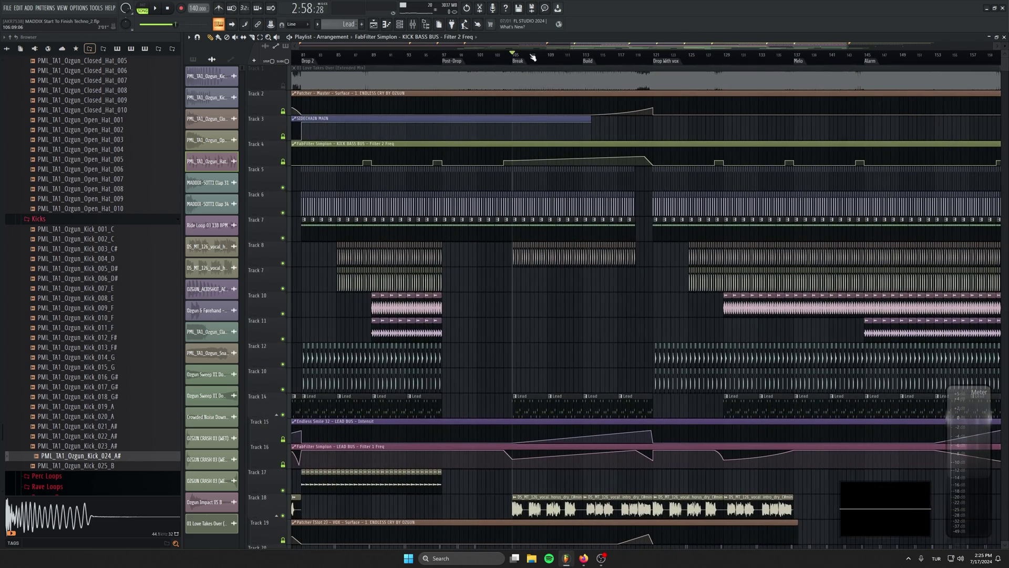
scroll(641, 327, down, 9)
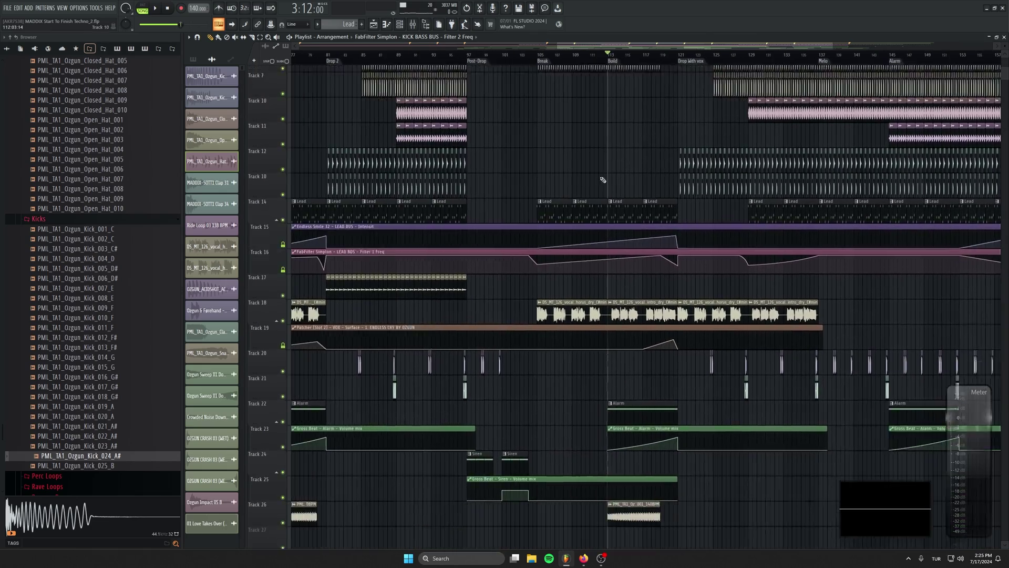
scroll(667, 331, left, 6)
scroll(675, 333, down, 4)
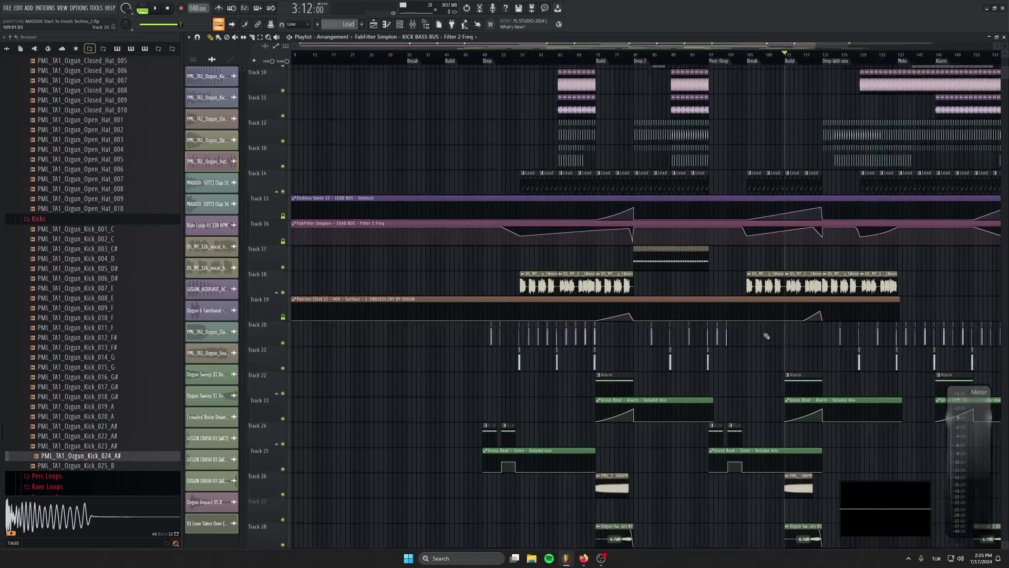
scroll(762, 305, up, 1)
click(812, 294)
drag(812, 294, 454, 324)
scroll(417, 304, down, 2)
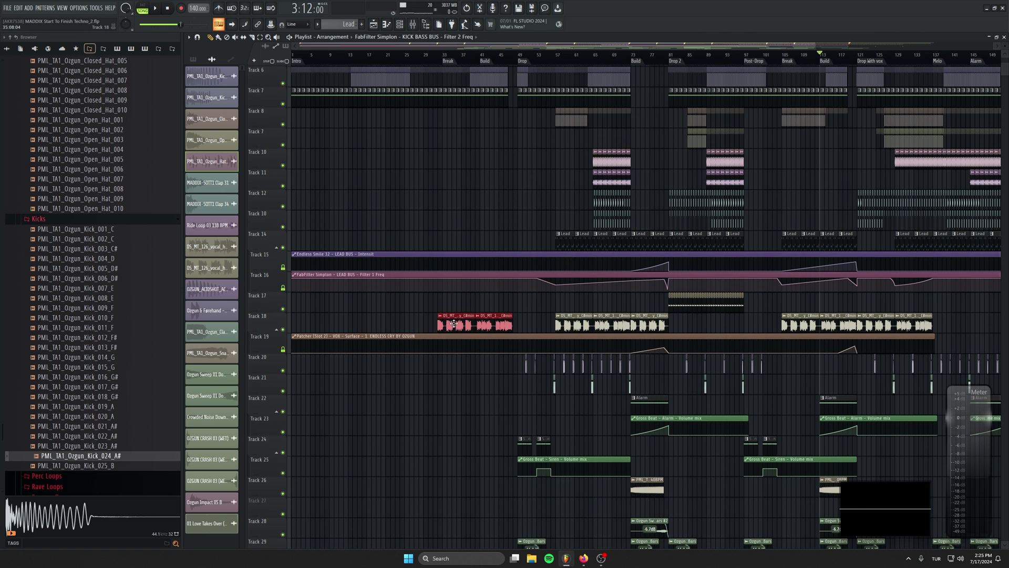
scroll(413, 286, up, 3)
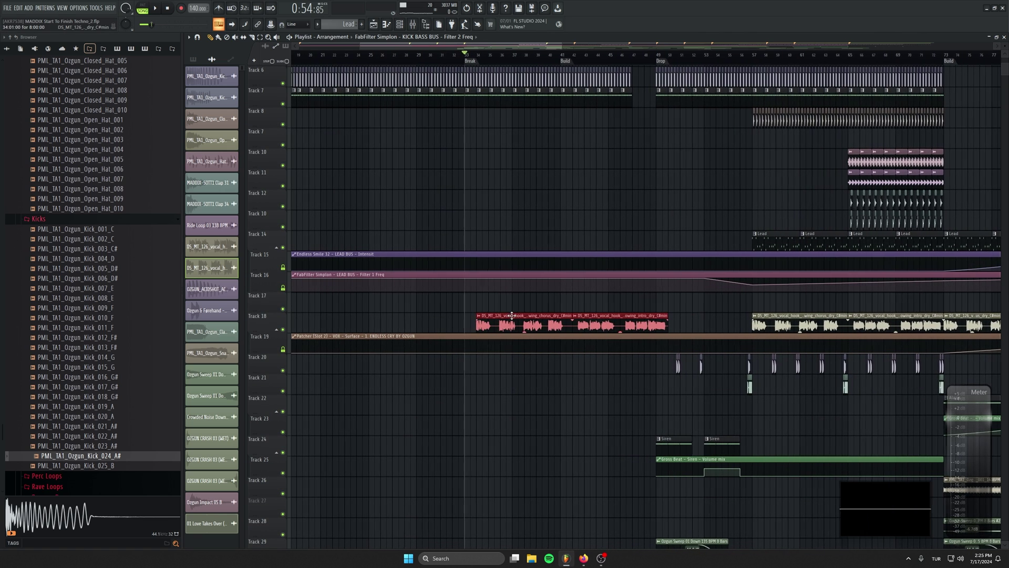
Play the vocals at the first Break and listen to the later Break for comparison
key(space)
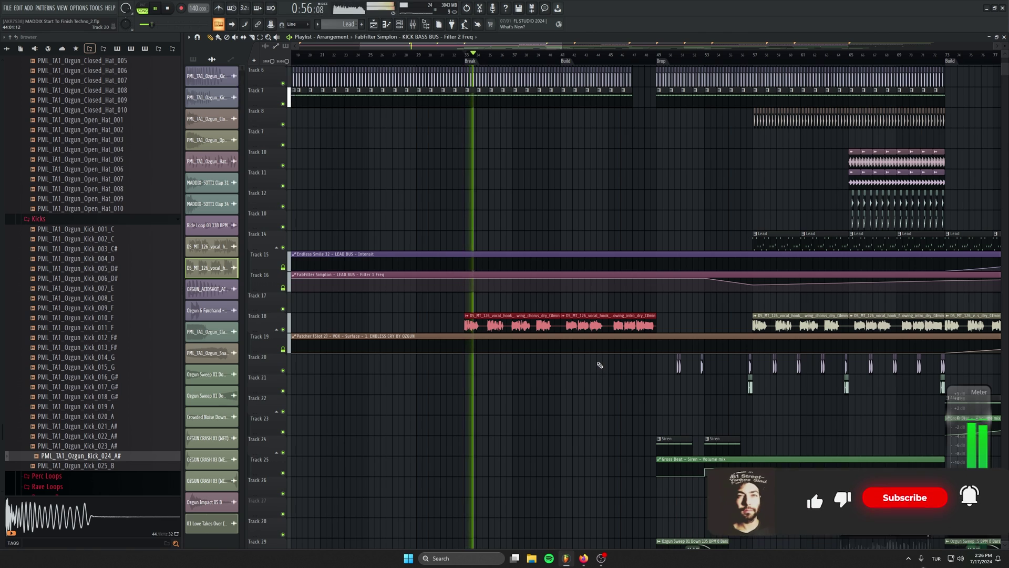
scroll(572, 371, down, 2)
scroll(572, 370, down, 3)
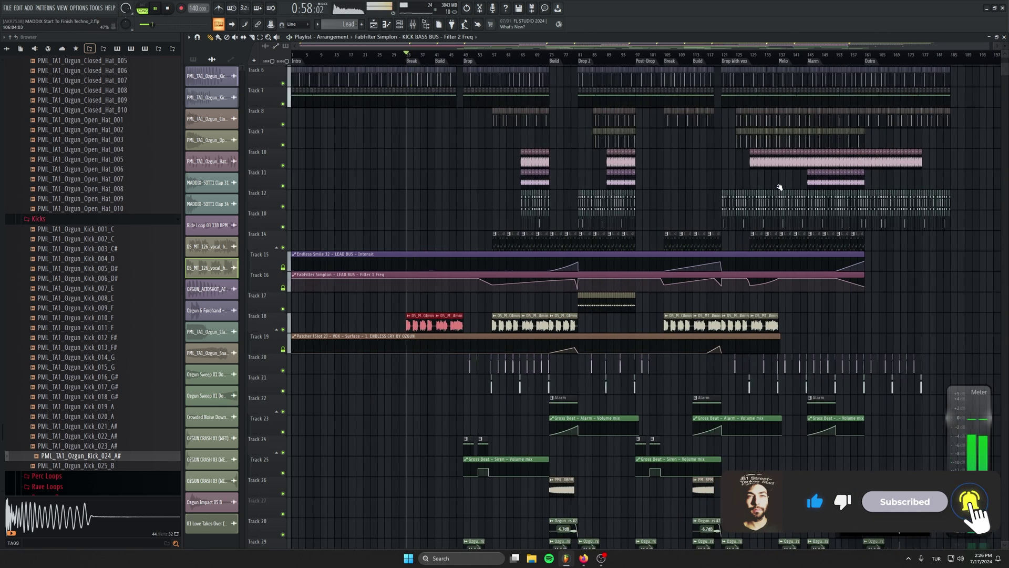
key(space)
click(717, 55)
key(space)
key(space)
click(659, 55)
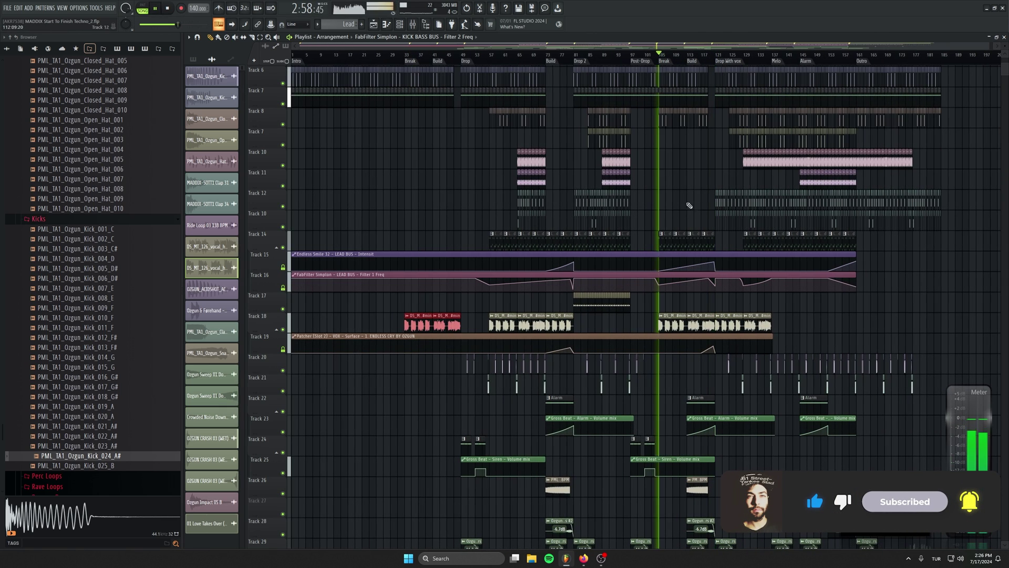
Copy the later Break's Lead patterns on Track 14 to the first Break and shape the LEAD BUS intensity and filter automation there to match
scroll(299, 89, up, 2)
scroll(298, 90, down, 2)
click(425, 243)
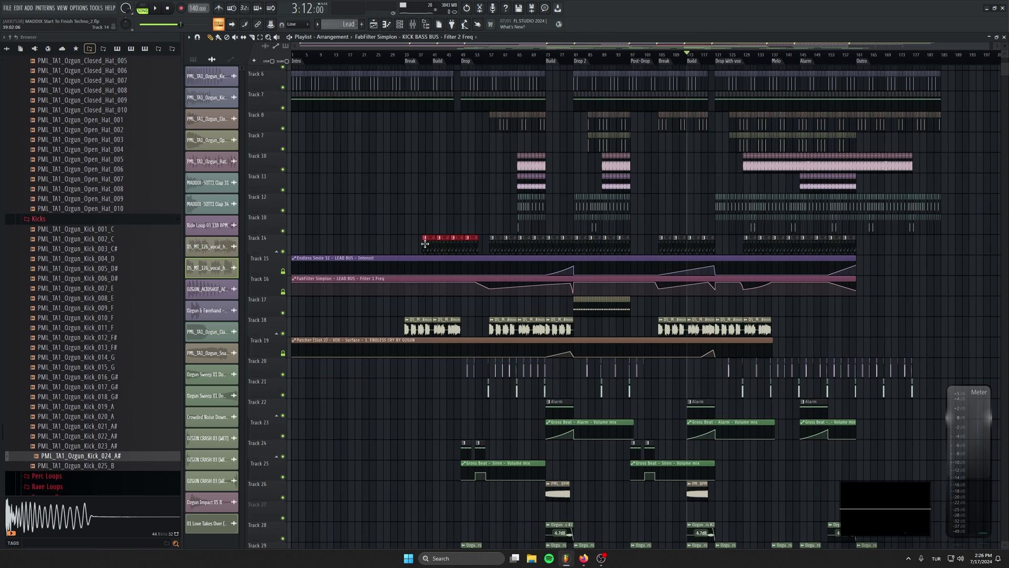
scroll(399, 284, up, 3)
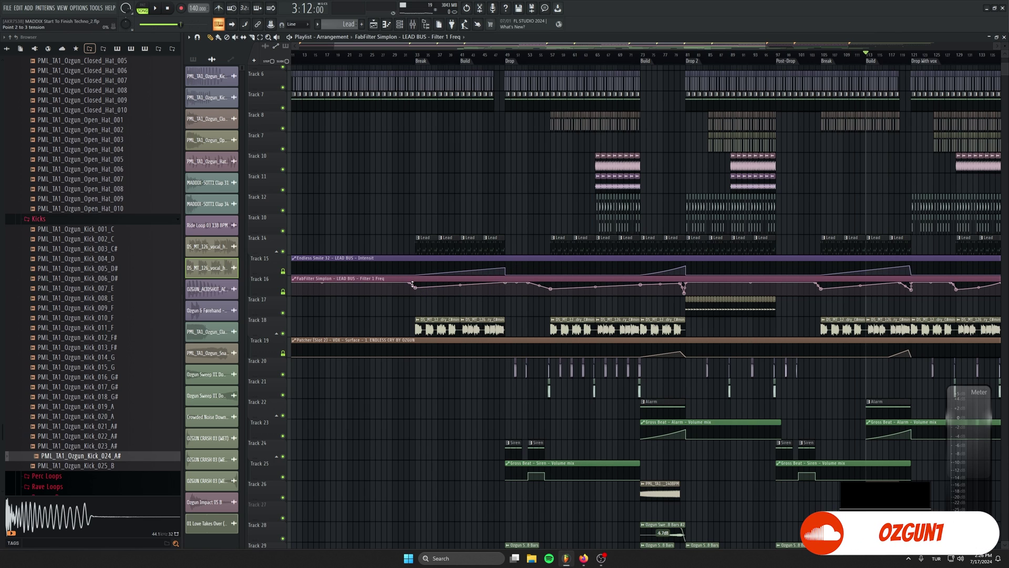
Play from the first Break and copy the later Break's Track 8 clips to it, starting at the marker
click(416, 53)
key(space)
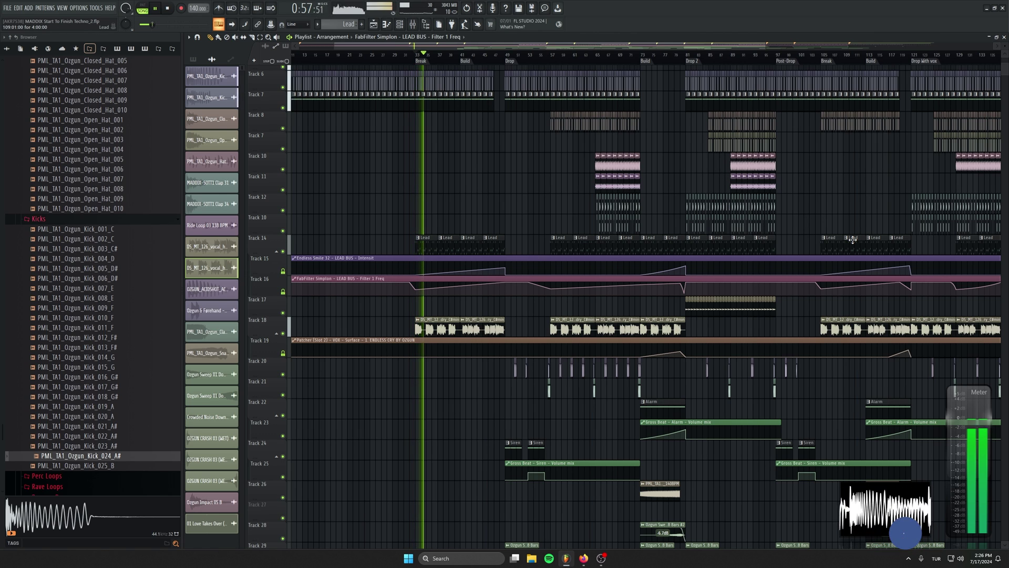
drag(913, 131, 431, 112)
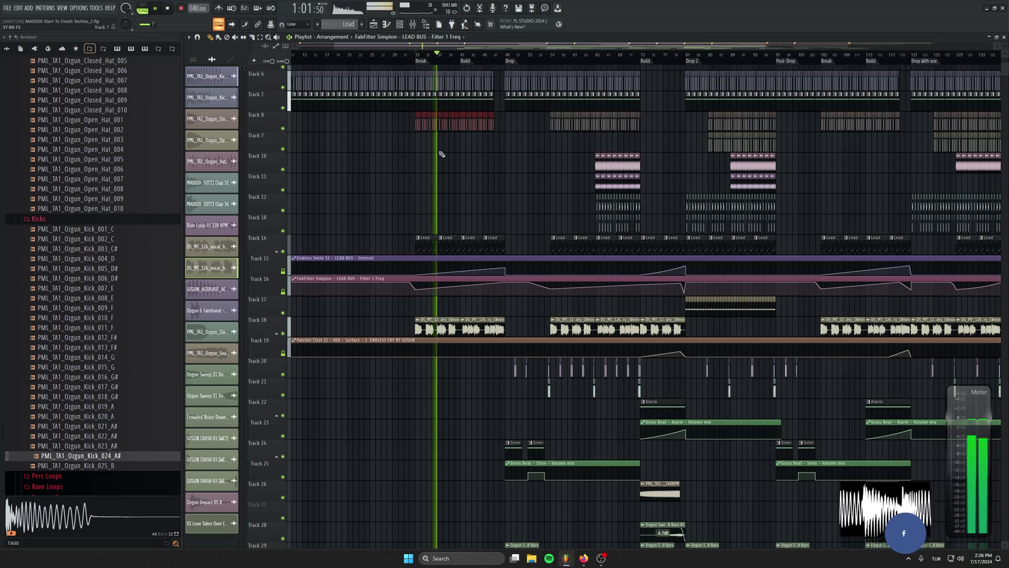
click(499, 192)
right_click(499, 192)
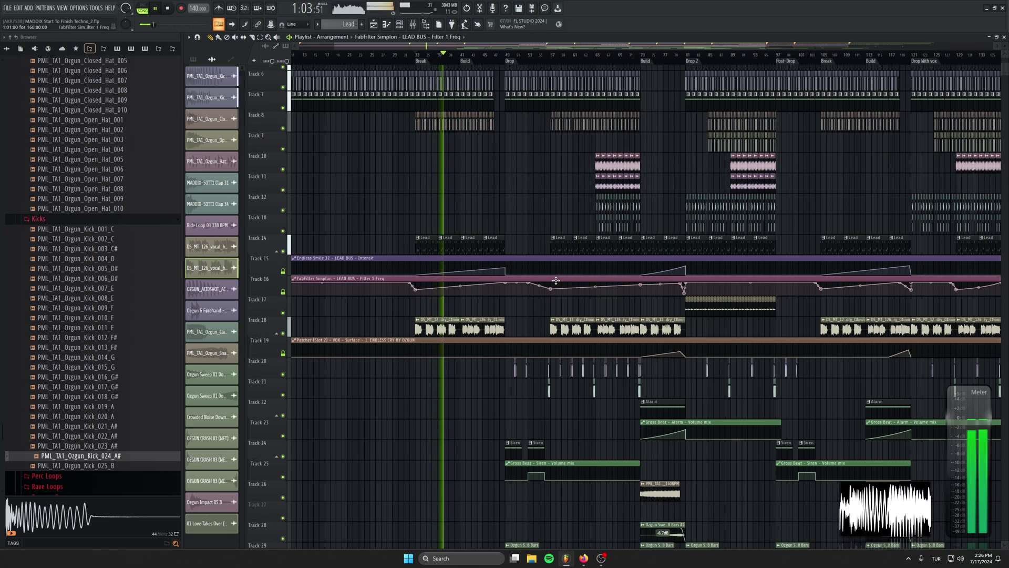
Copy the snare roll clip on Track 26 from the later Build to the start of the first Build
scroll(571, 193, down, 5)
drag(523, 275, 699, 301)
shift+drag(720, 337, 541, 341)
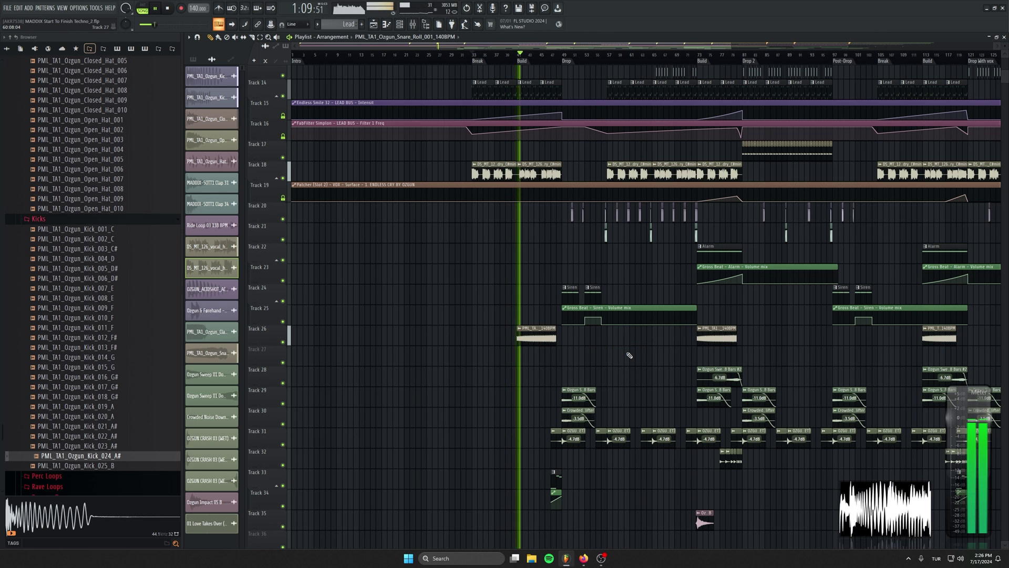
Draw a KICK BASS BUS Filter 2 Freq ramp from the first Break up to 45% at bar 47, falling straight back down there
scroll(578, 236, up, 8)
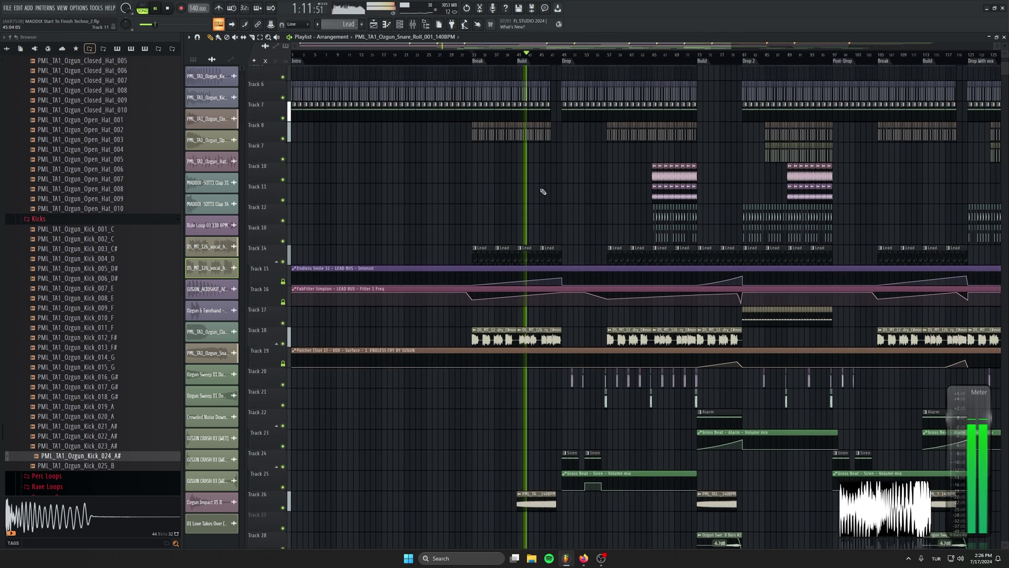
key(space)
click(516, 55)
scroll(519, 163, up, 3)
scroll(520, 166, up, 5)
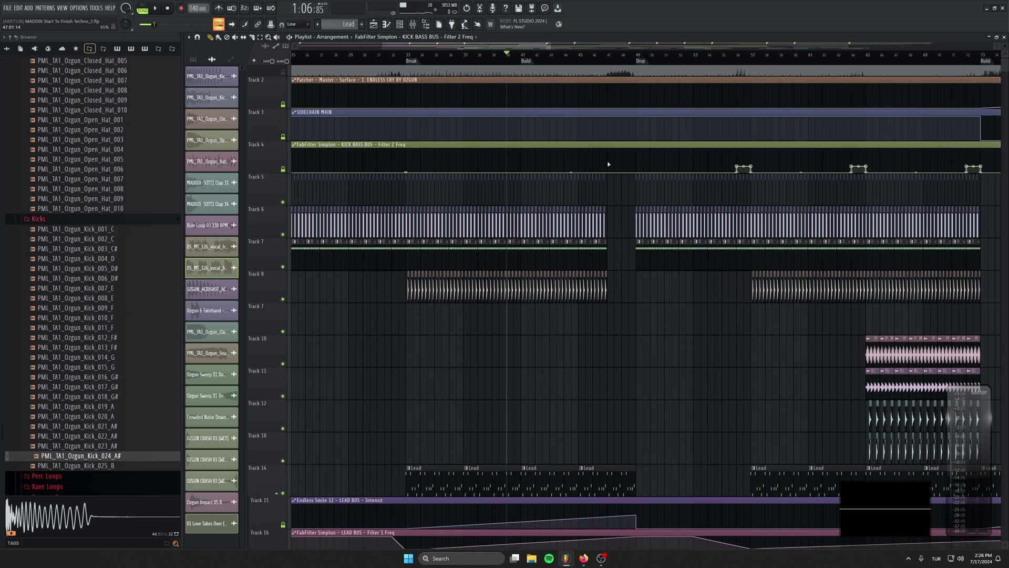
click(608, 164)
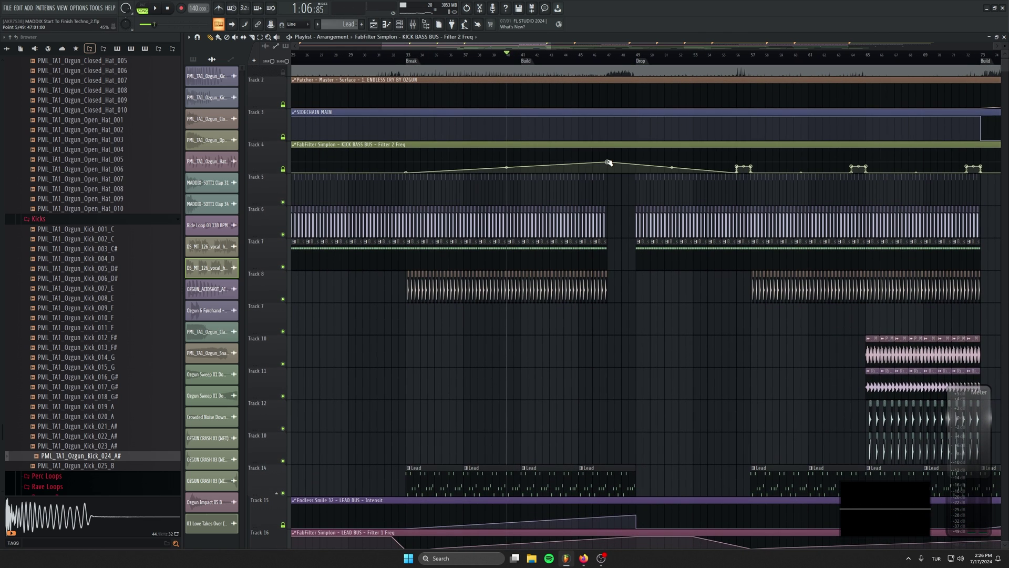
drag(615, 167, 608, 182)
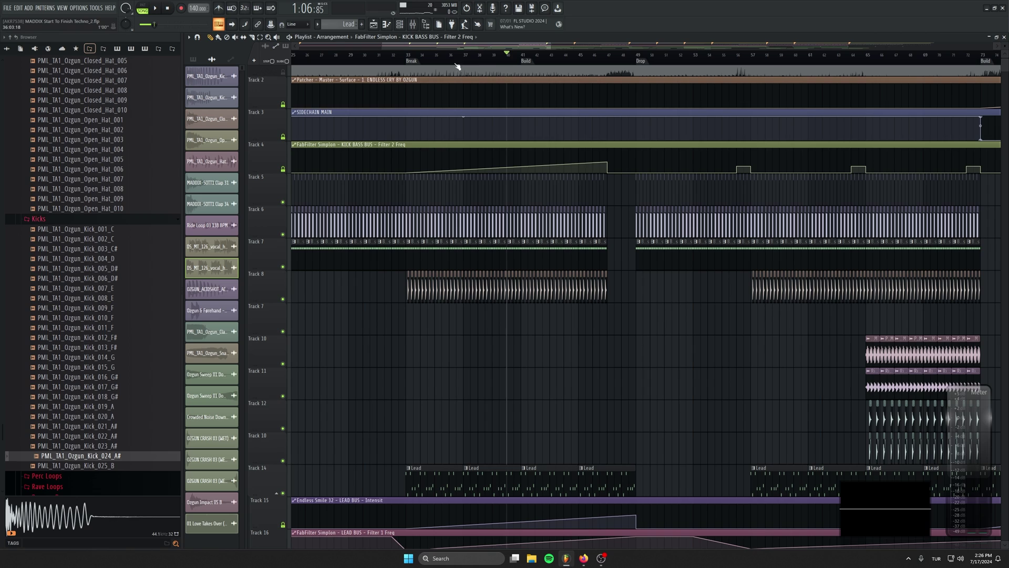
Copy the down-sweep clip on Track 29 and the crash clips on Track 31 to the first Break, aligning the sweep with its marker
key(space)
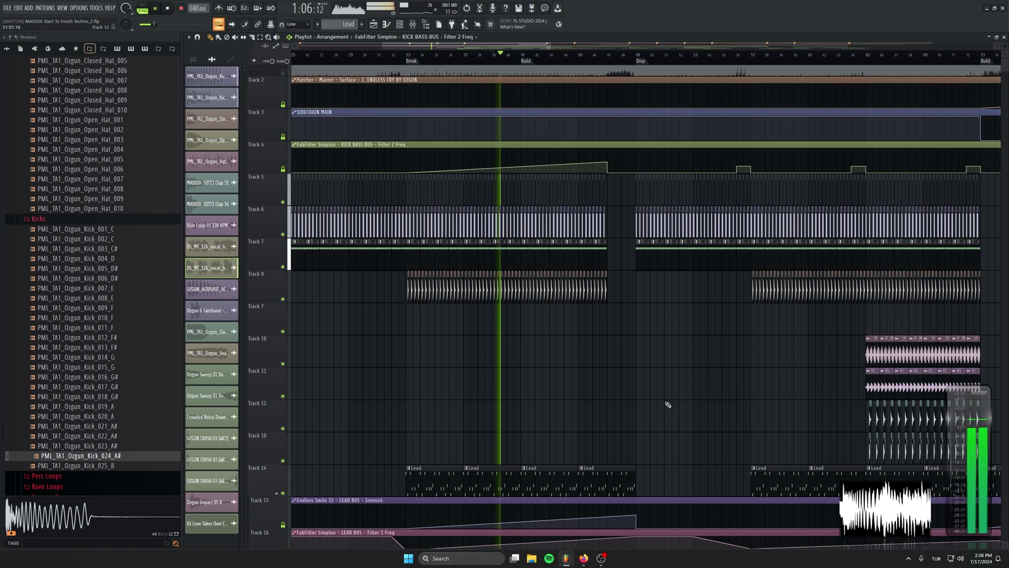
scroll(668, 399, down, 3)
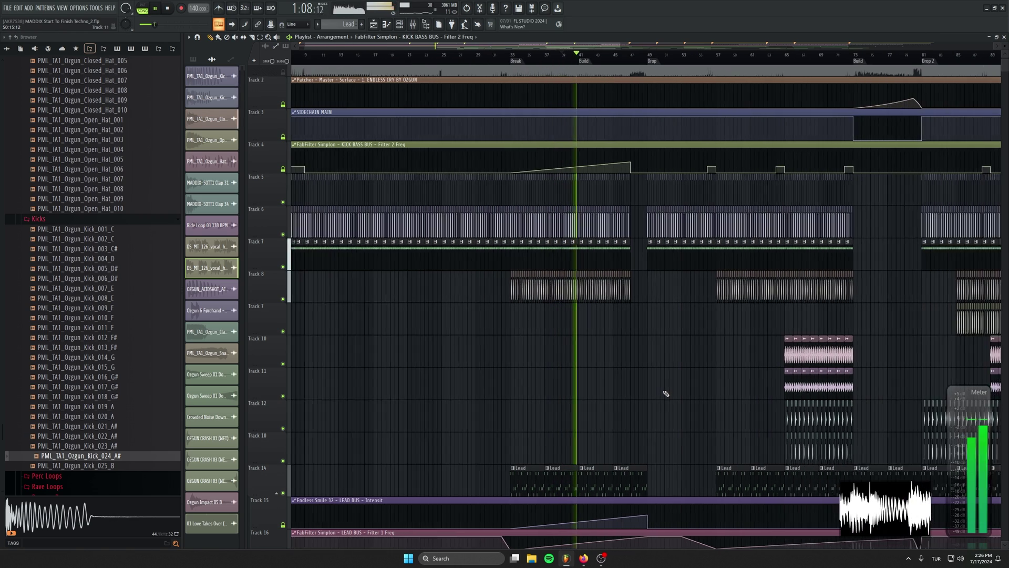
drag(667, 395, 616, 193)
scroll(614, 221, down, 6)
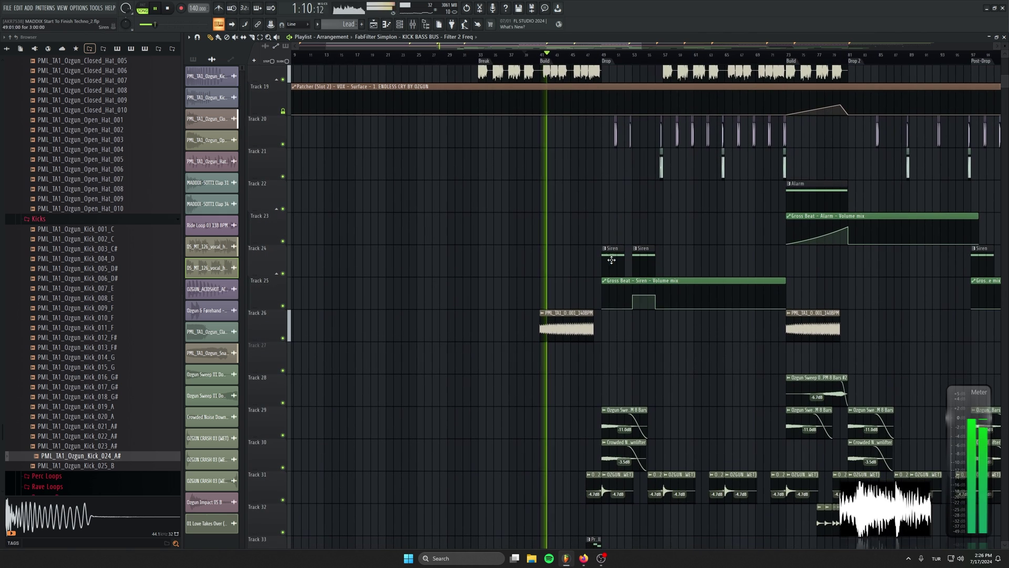
drag(614, 291, 612, 107)
drag(558, 232, 626, 306)
drag(606, 234, 490, 233)
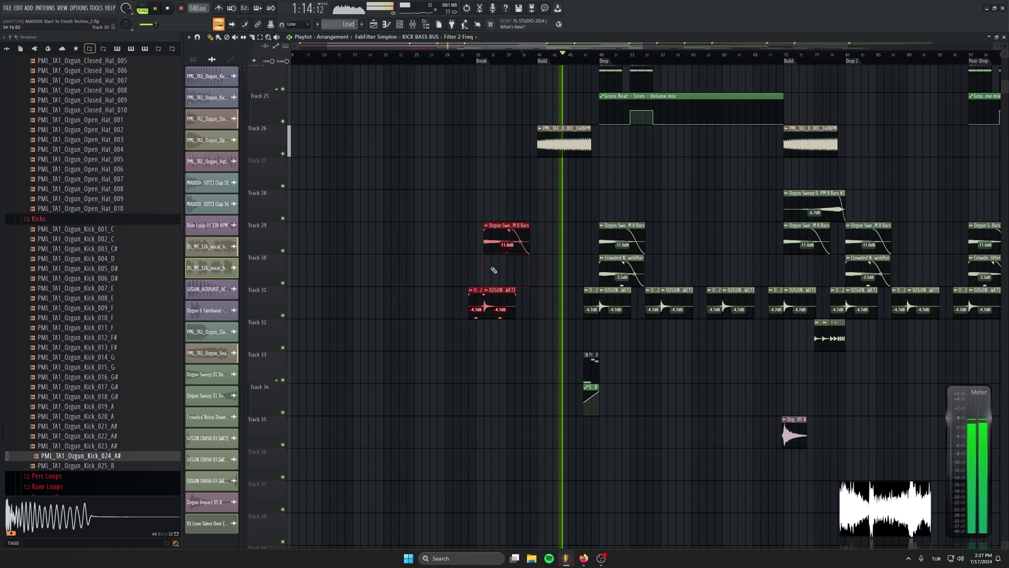
drag(494, 299, 487, 300)
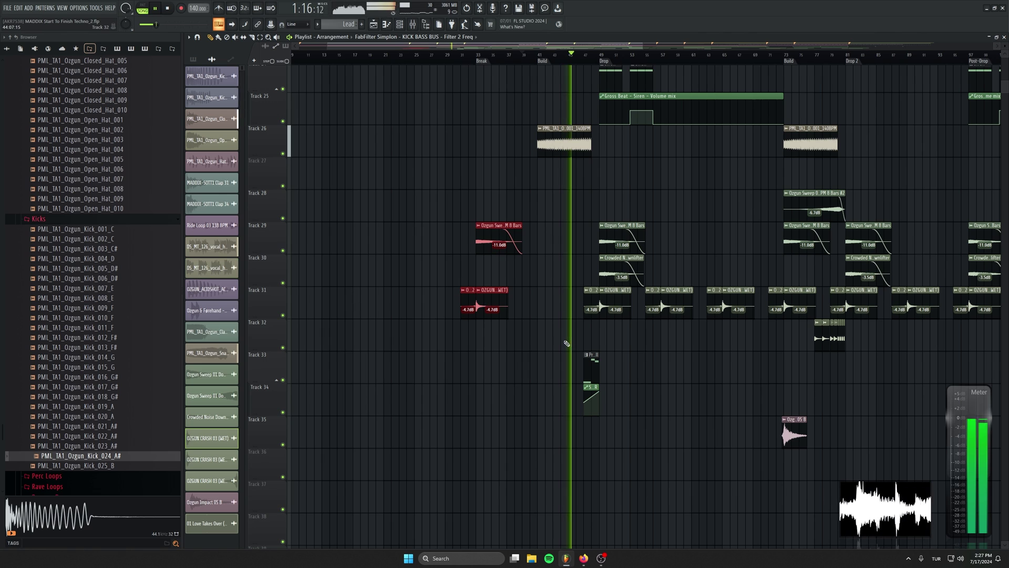
scroll(688, 371, down, 2)
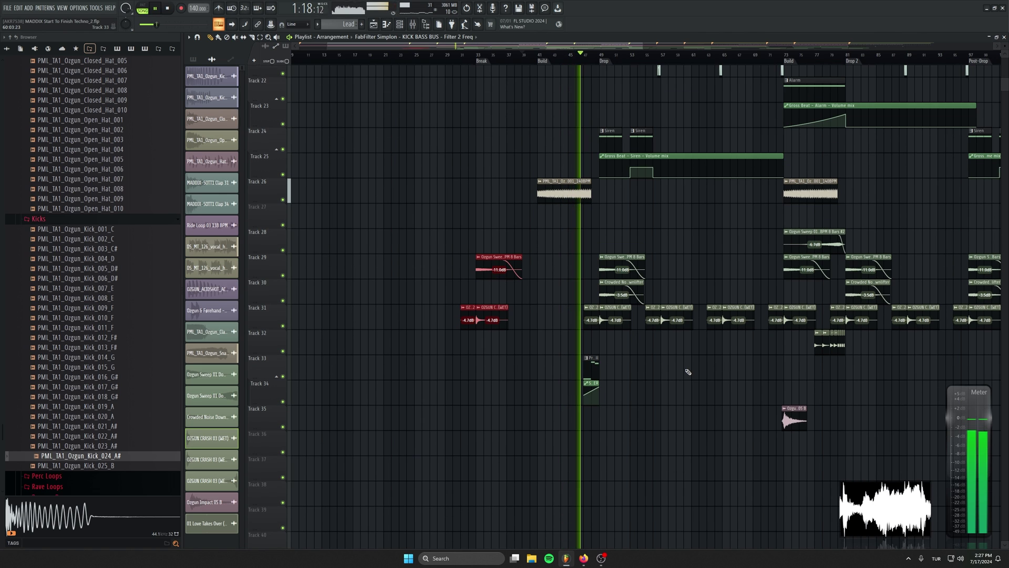
click(683, 392)
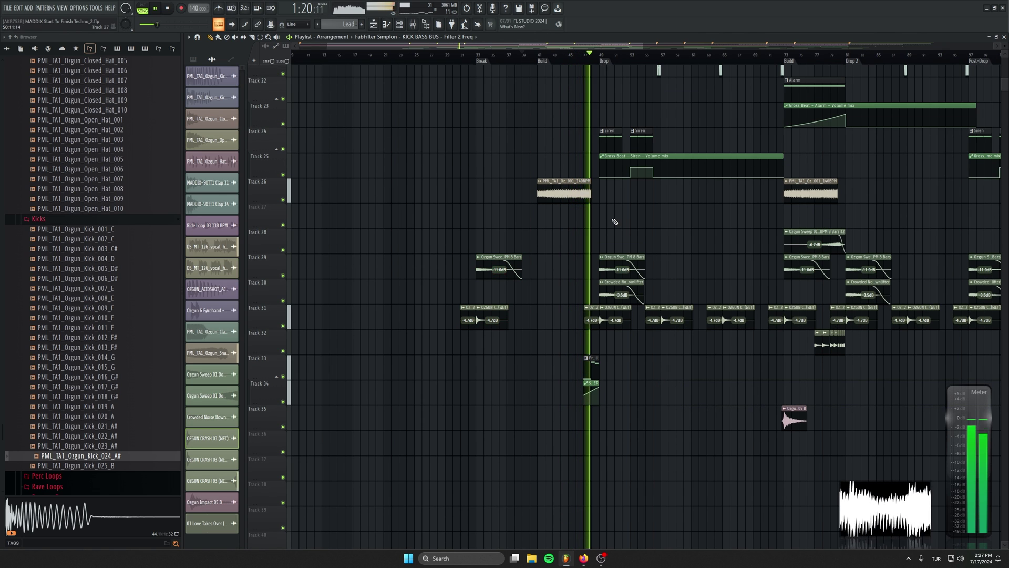
Replay the end of the first Build leading into the Drop to check the transition
scroll(577, 241, up, 3)
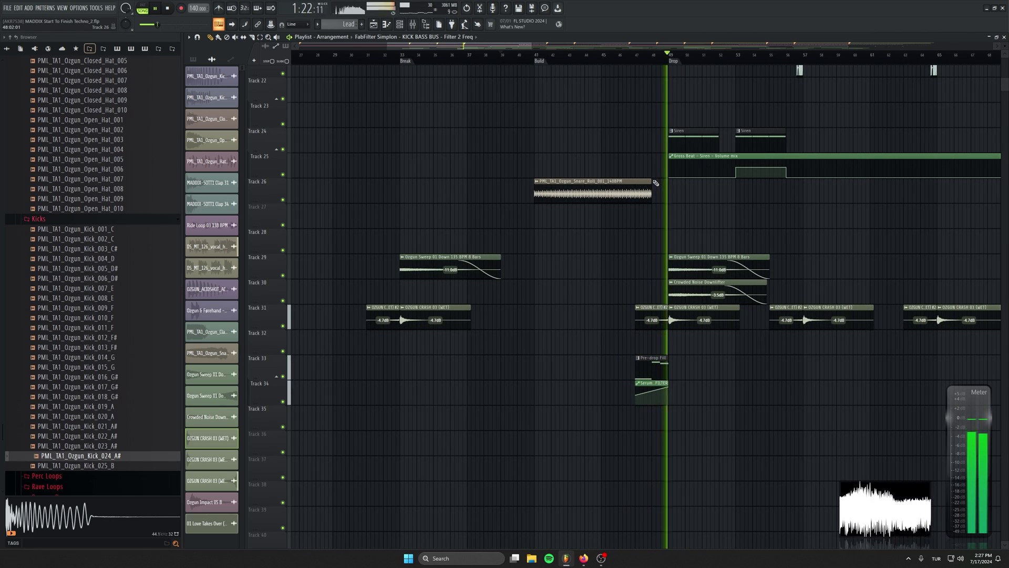
click(614, 54)
drag(696, 127, 600, 278)
scroll(560, 141, up, 3)
scroll(562, 143, up, 1)
drag(581, 182, 597, 205)
key(space)
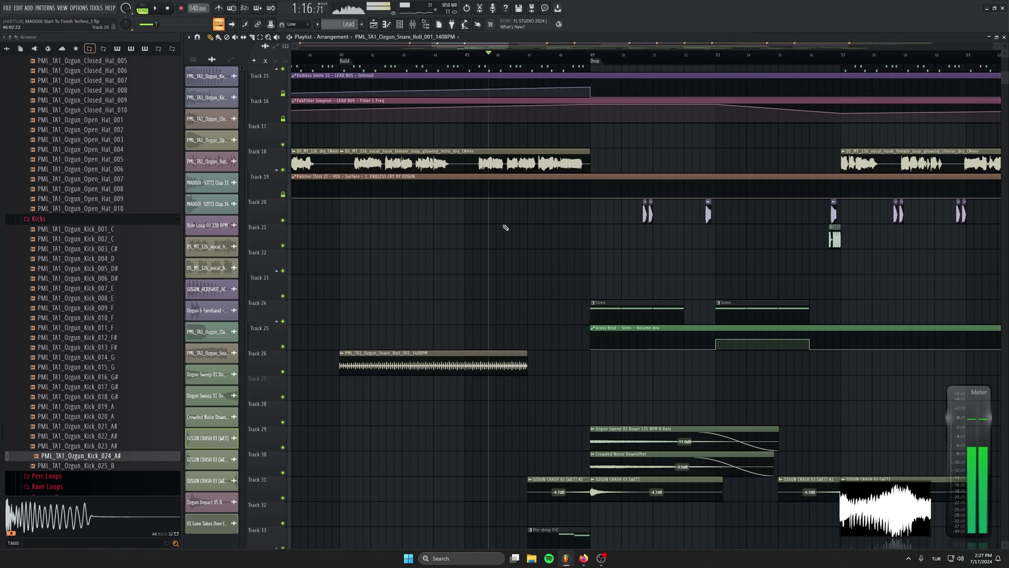
Play the arrangement from the first Break marker to review the lead and vocals
drag(554, 245, 657, 287)
drag(382, 174, 669, 187)
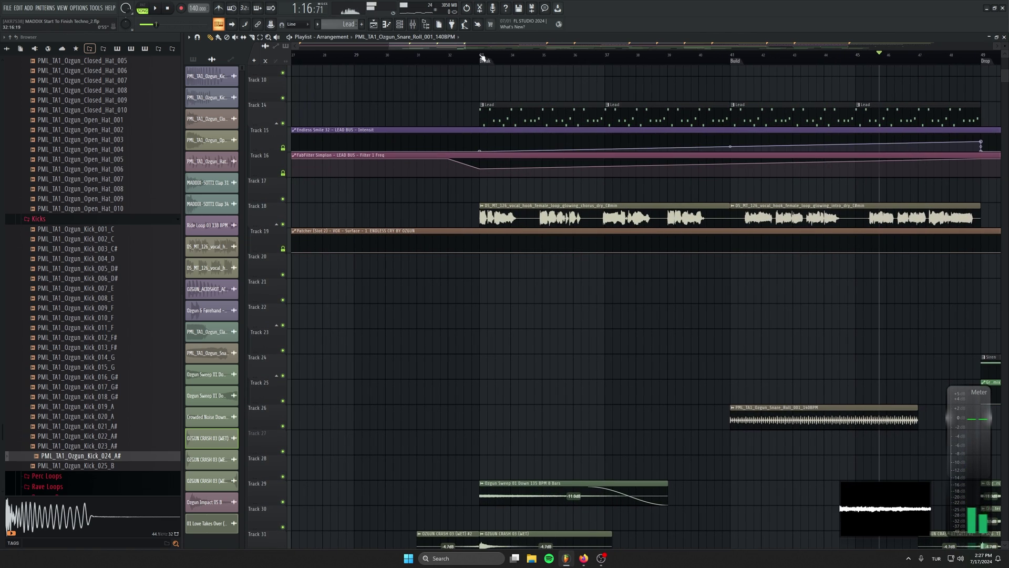
click(481, 56)
key(space)
drag(845, 206, 691, 243)
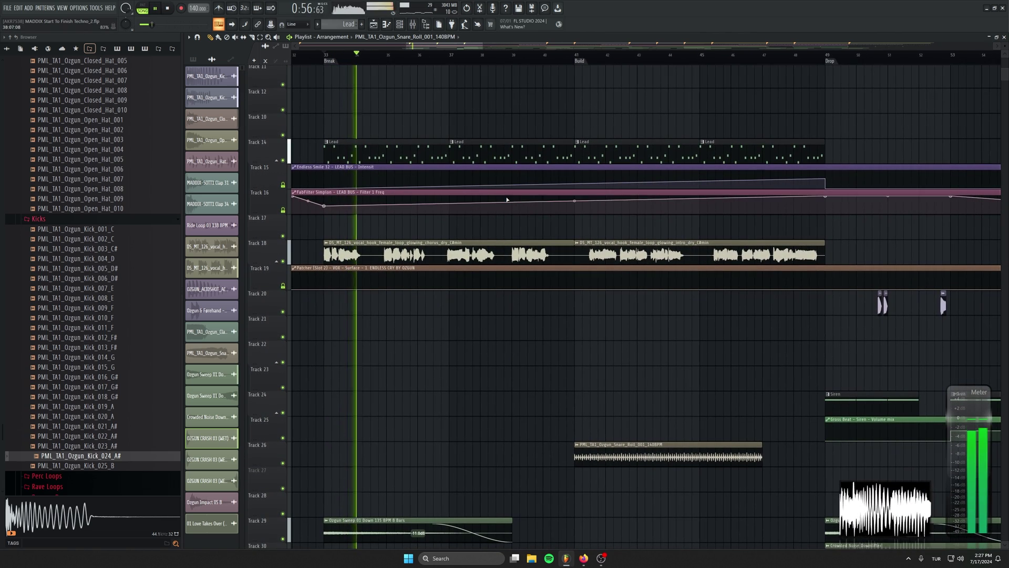
Draw a VOX Surface automation ramp on Track 19 from the first Build to 61% at 48:09:00, curving back down at the Drop
click(829, 150)
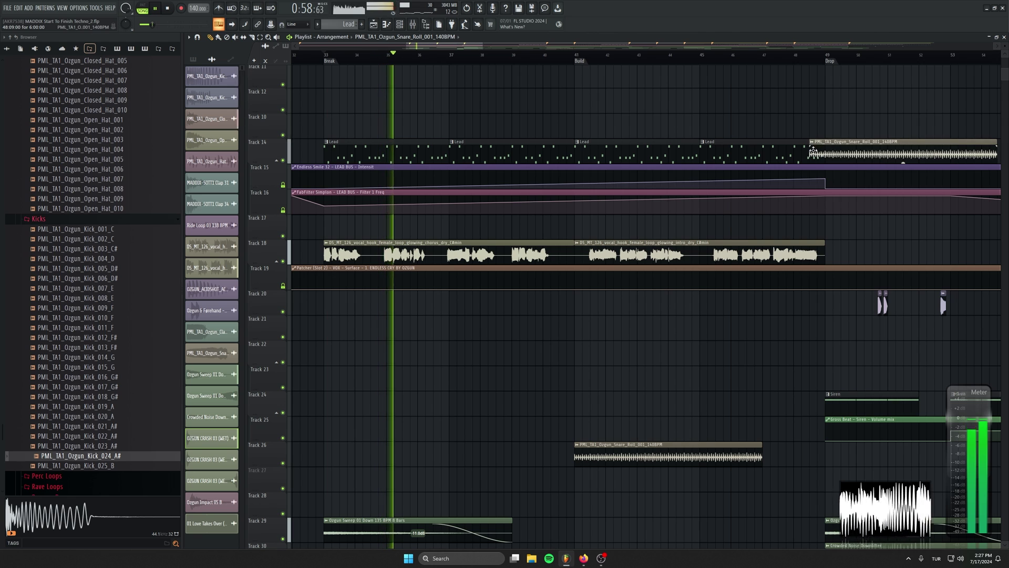
key(ctrl+z)
drag(826, 297, 745, 182)
right_click(762, 191)
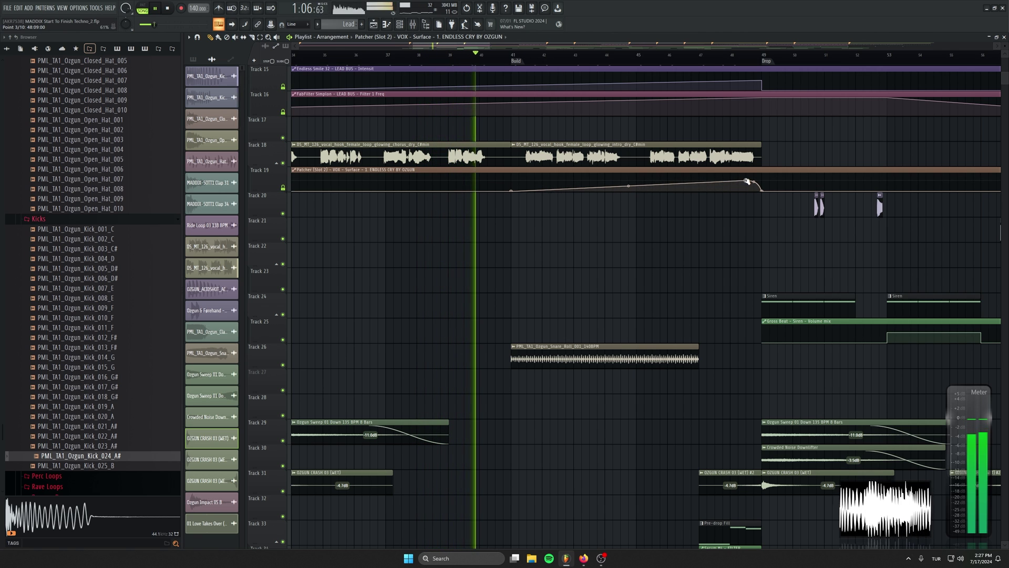
Place another Sweep 01 Down 135 BPM 8 Bars clip on Track 29 at the start of the first Build
scroll(705, 308, down, 6)
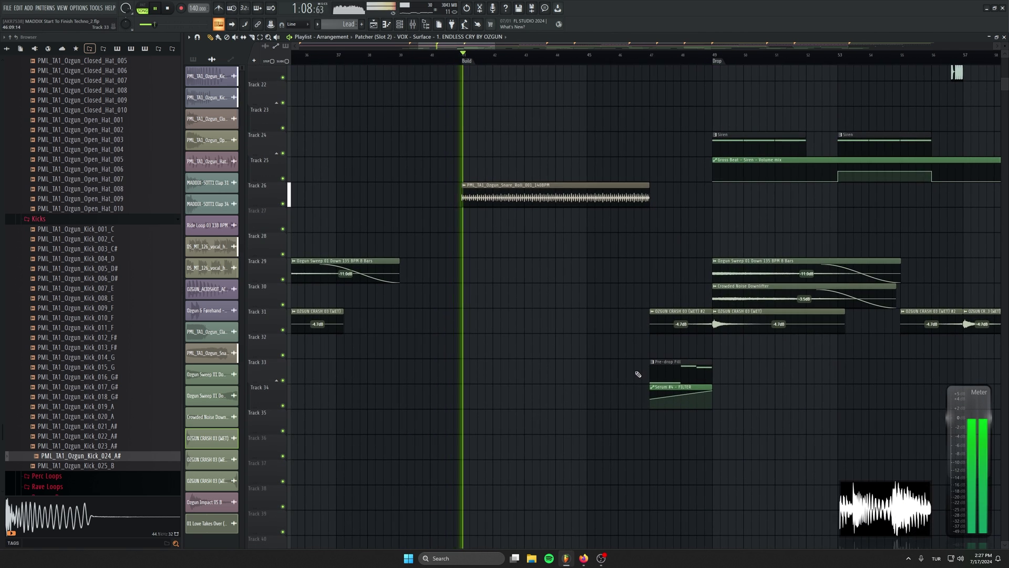
ctrl+scroll(685, 274, down, 2)
drag(685, 273, 555, 273)
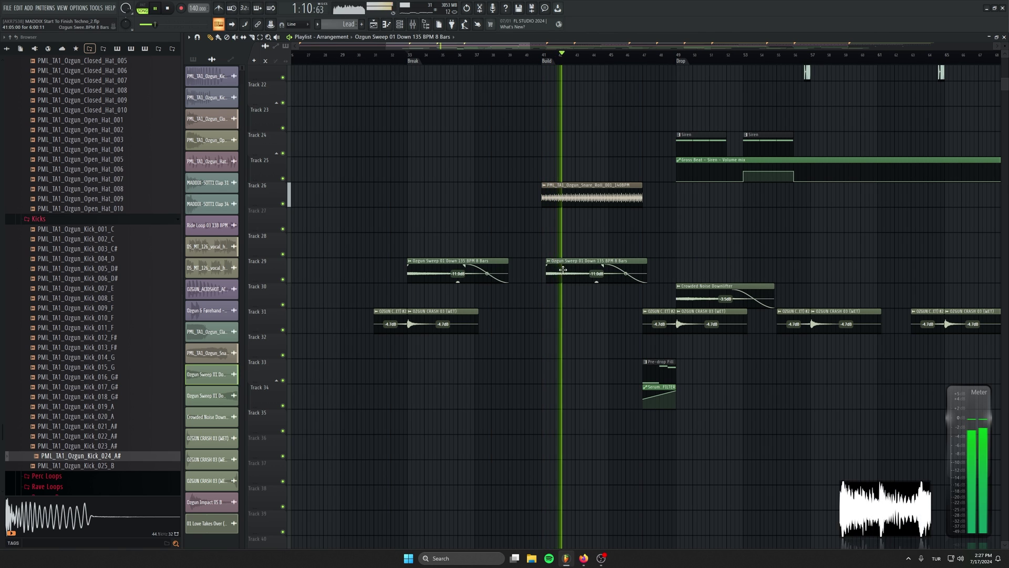
key(ctrl+z)
click(545, 263)
ctrl+scroll(770, 280, down, 2)
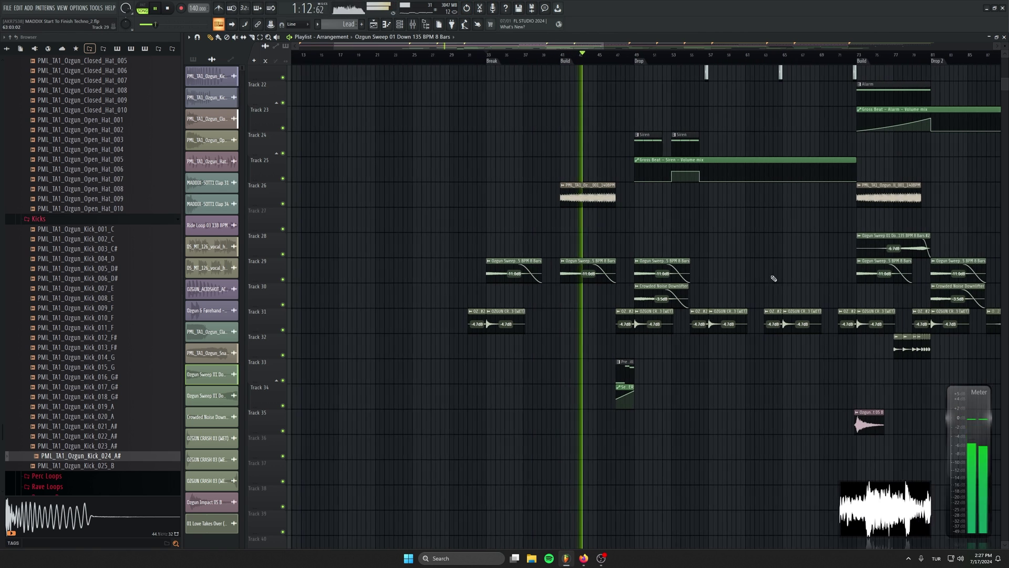
Copy the second Build's Ozgun Sweep 01 Down 135 BPM 8 Bars #2 clip and Track 32 fill to matching positions in the first Build
shift+drag(876, 245, 587, 245)
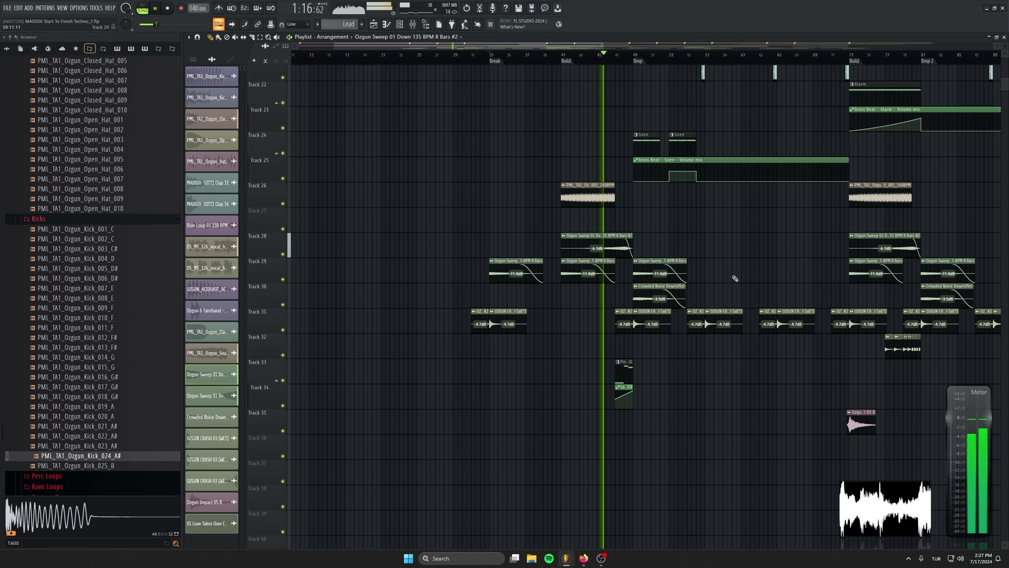
shift+drag(898, 349, 606, 349)
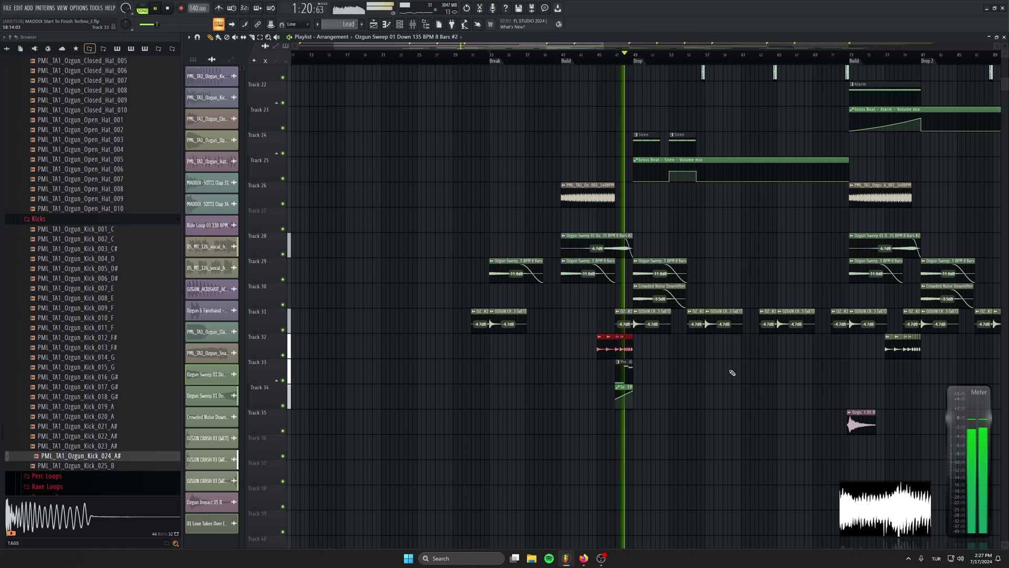
click(734, 372)
right_click(768, 379)
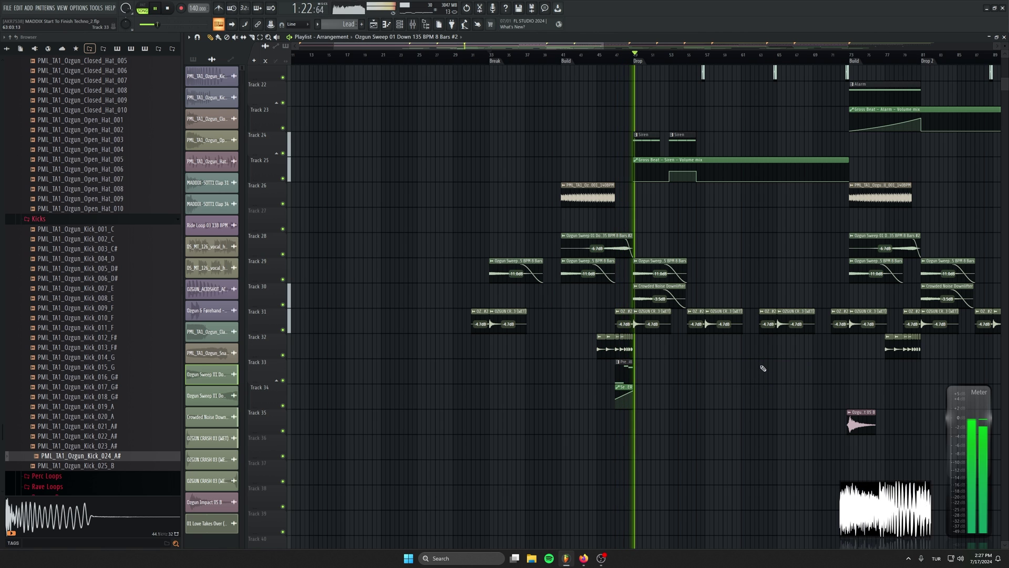
Review the full arrangement from Intro to Outro across all tracks, with the browser hidden
drag(731, 347, 570, 283)
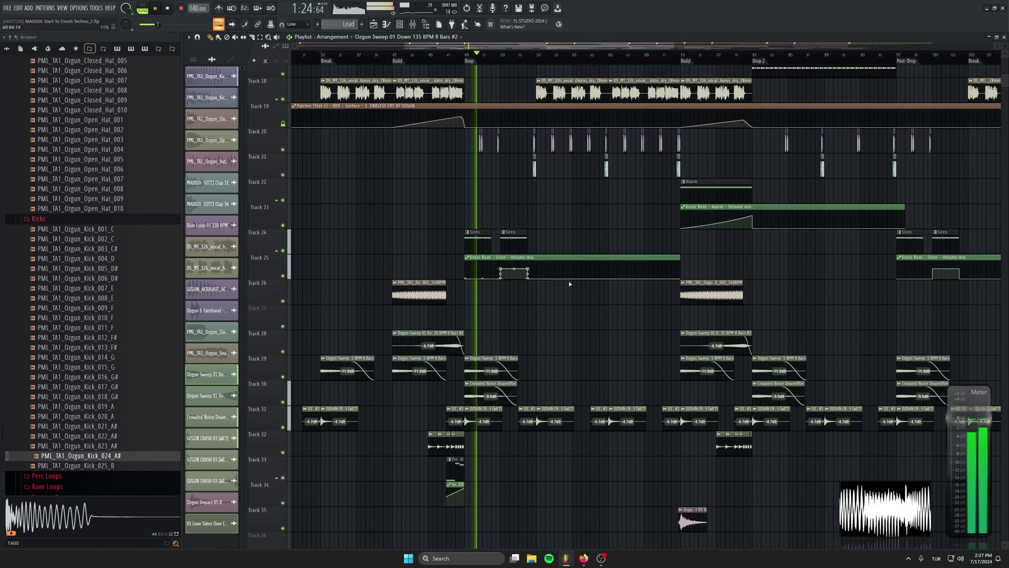
scroll(571, 286, down, 1)
scroll(604, 310, down, 3)
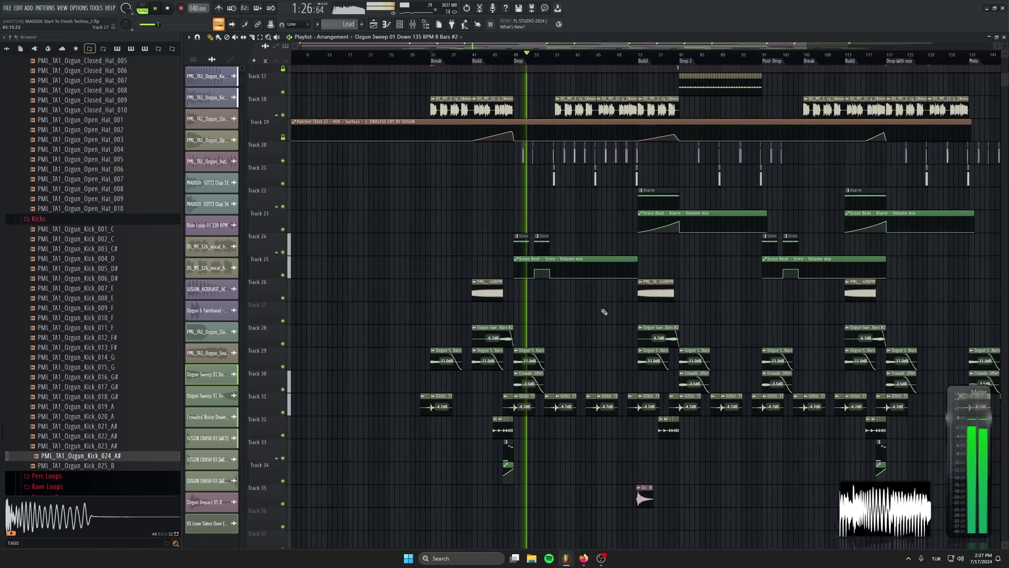
scroll(602, 325, down, 1)
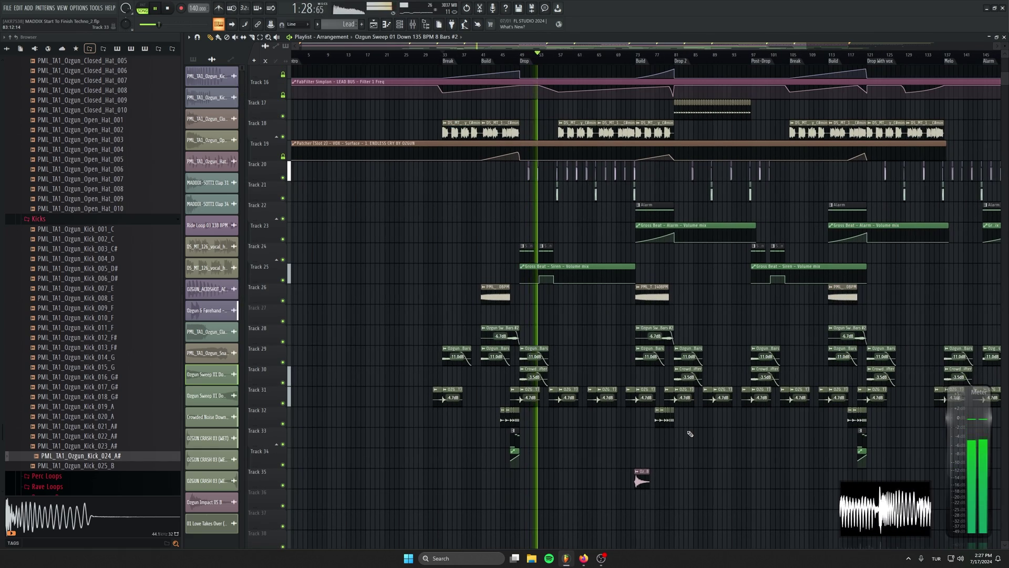
drag(684, 276, 619, 395)
scroll(618, 391, down, 2)
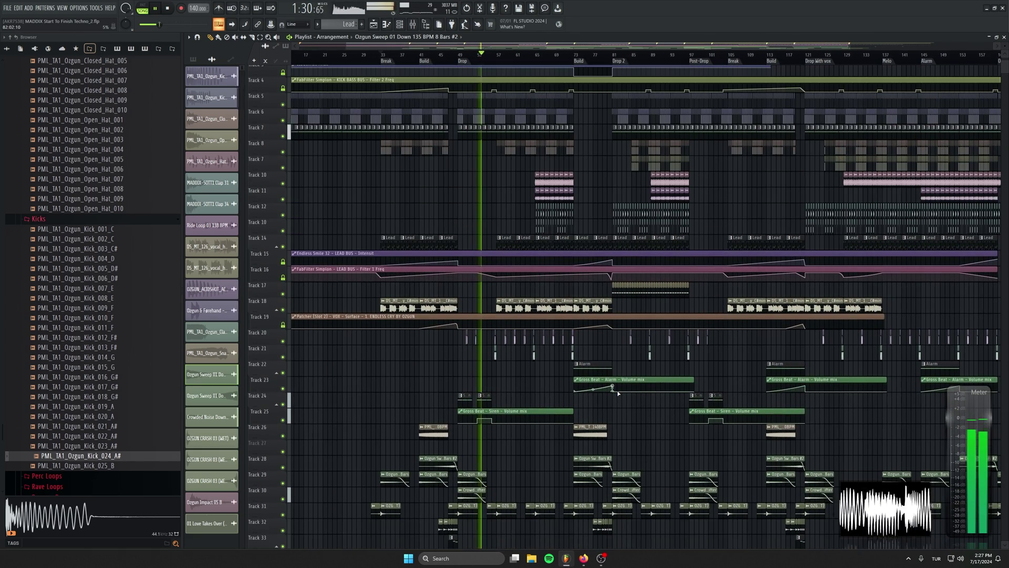
scroll(713, 360, down, 3)
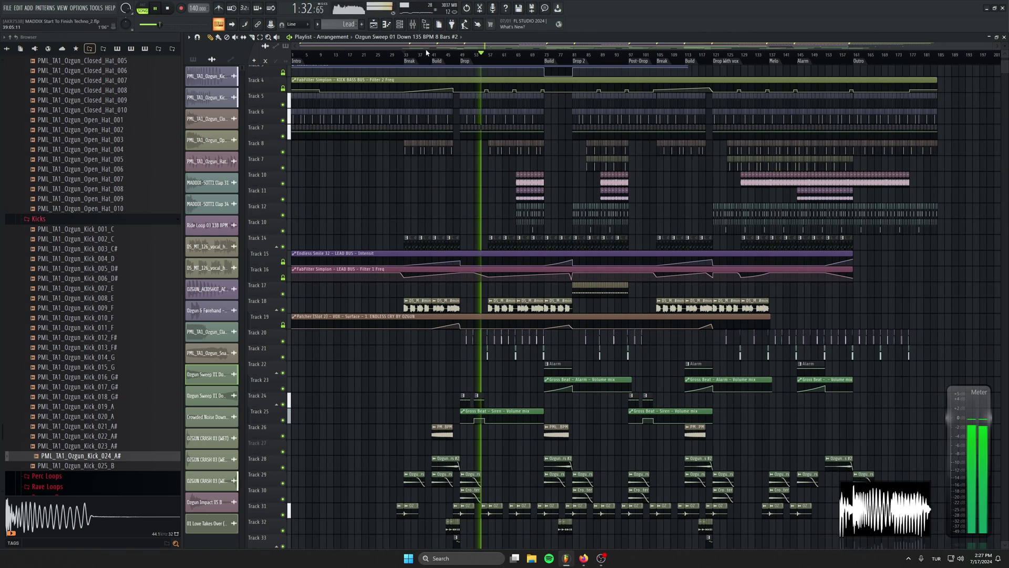
key(alt+F8)
scroll(709, 253, down, 1)
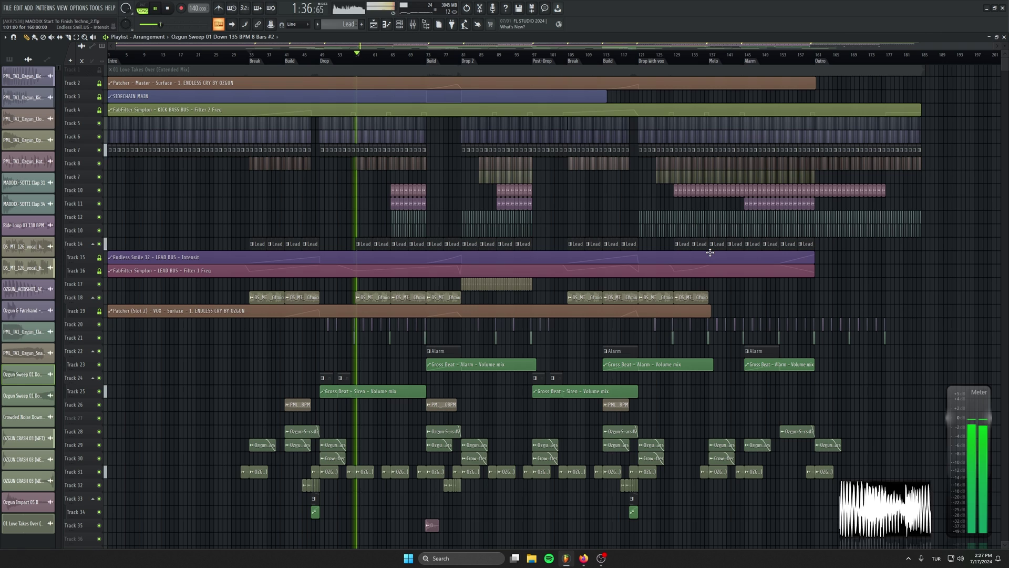
Find the Acid Shots channel in the mixer and inspect its Reach reverb
click(421, 25)
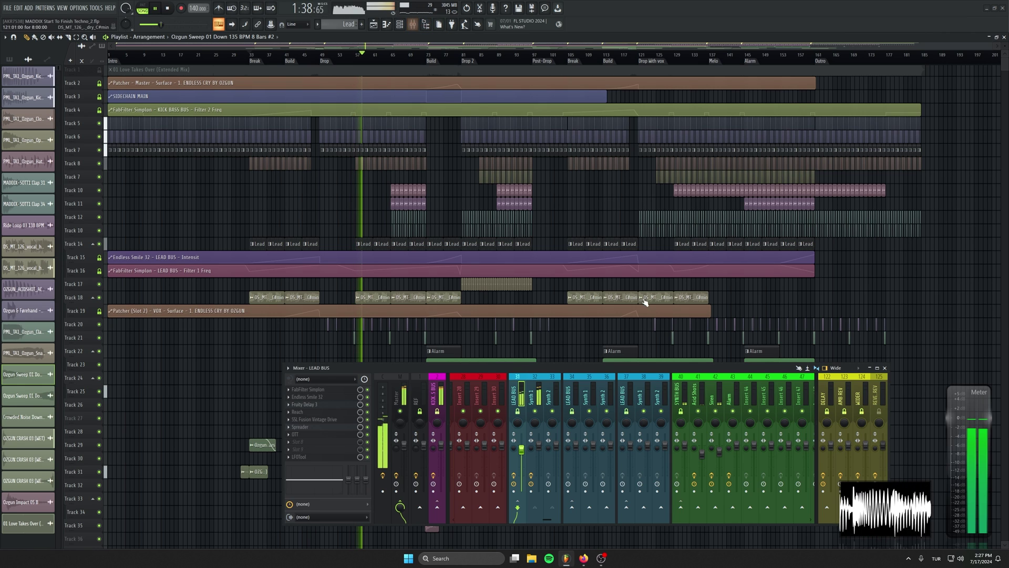
scroll(633, 378, down, 5)
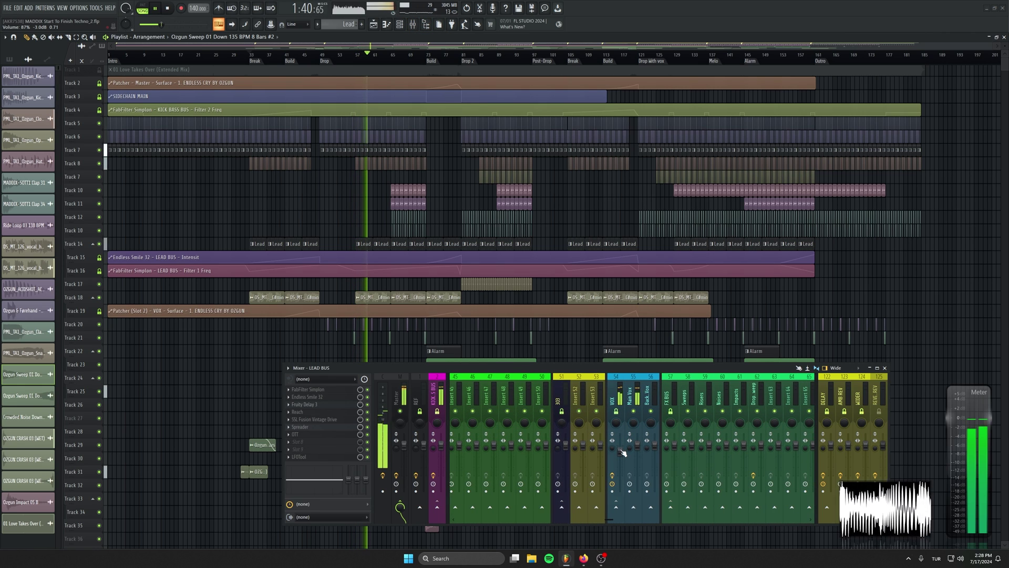
scroll(537, 391, up, 4)
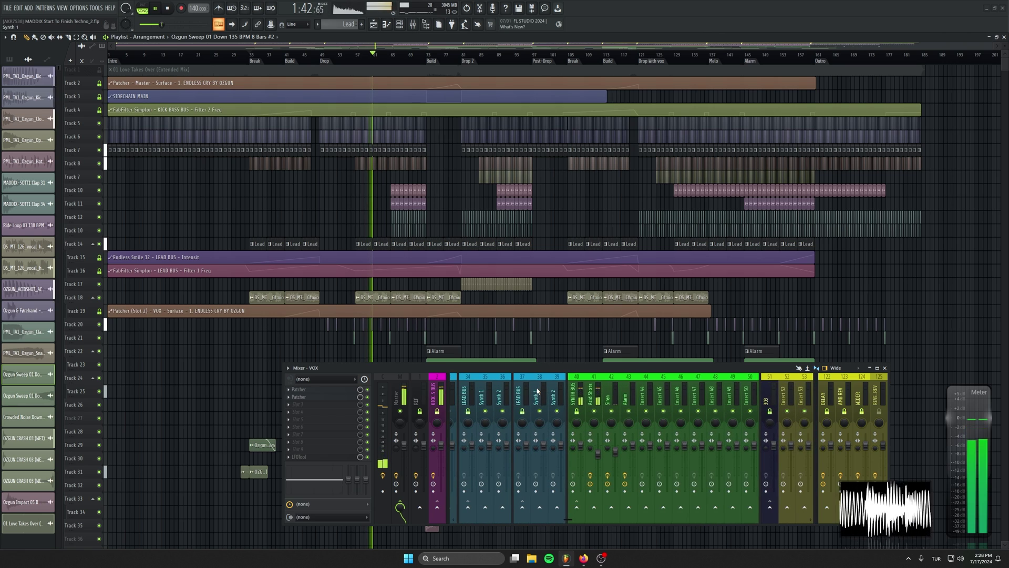
click(314, 397)
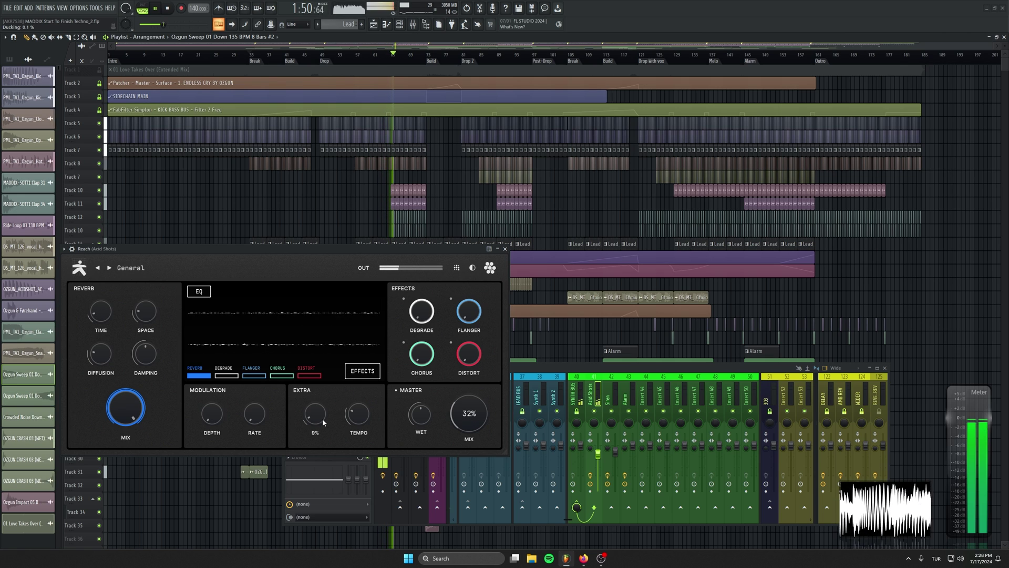
click(505, 249)
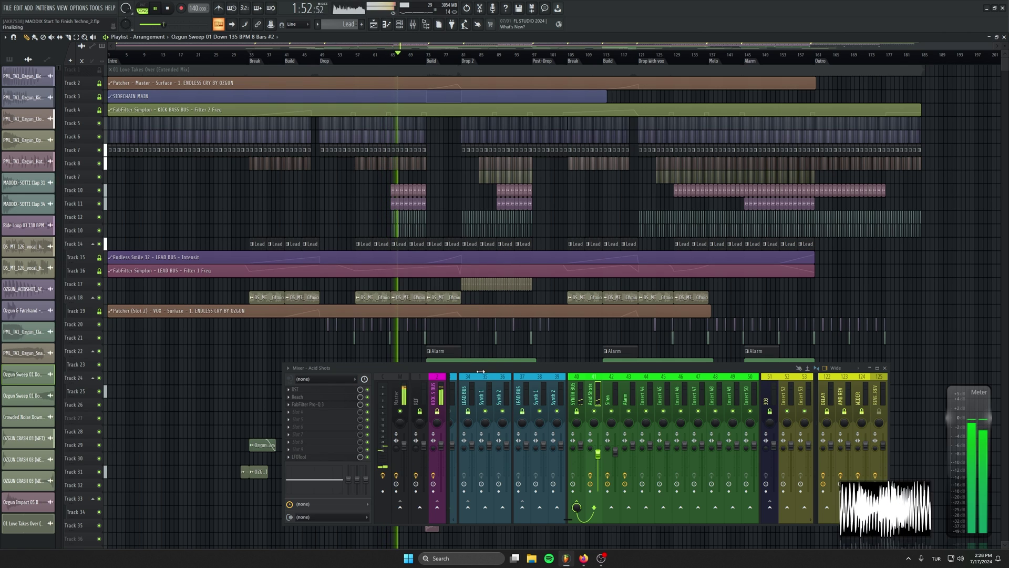
Add Fruity Delay 3 in the second effect slot of the Acid Shots channel, with output wet at about 33%
click(317, 398)
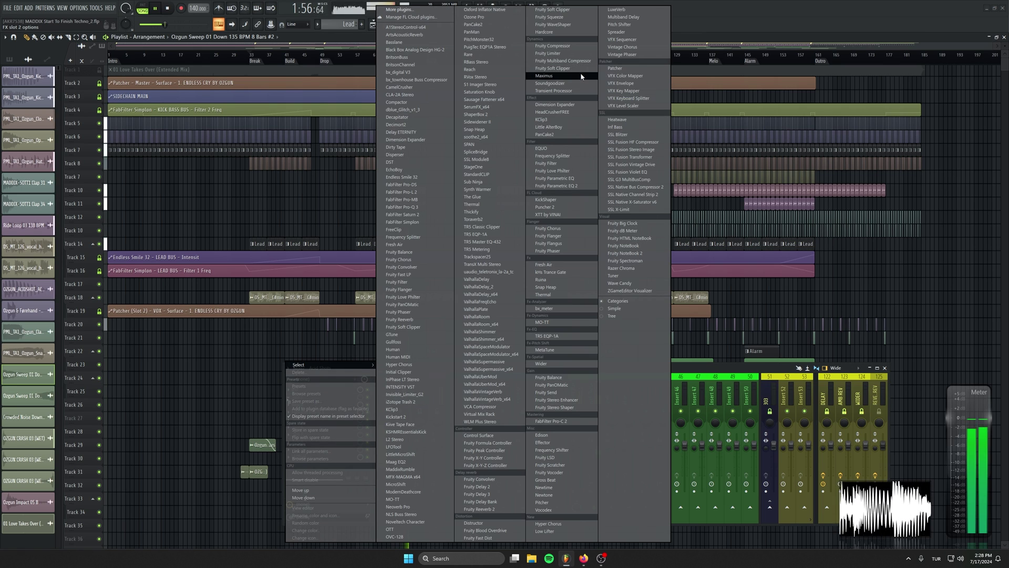
click(481, 495)
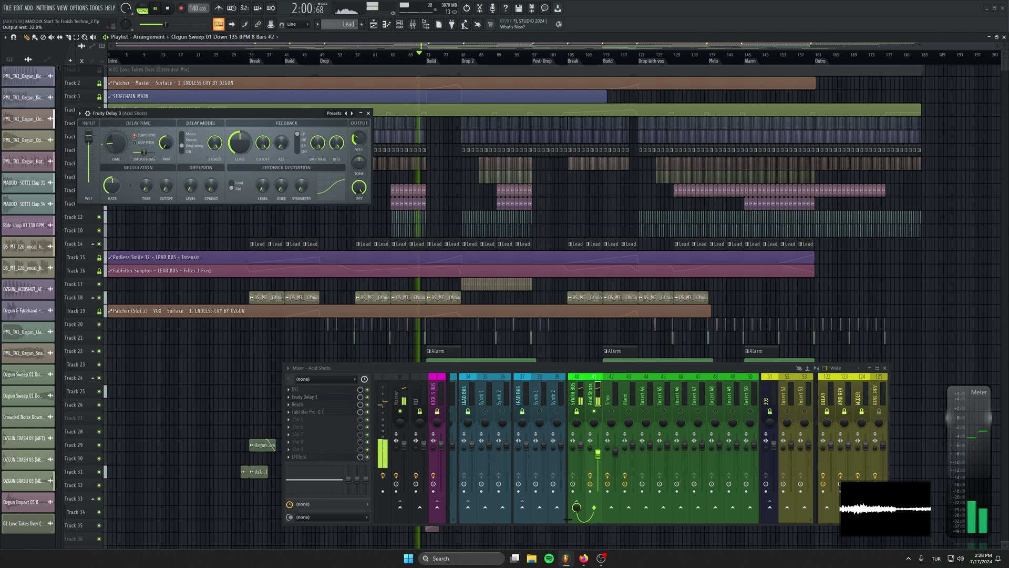
key(space)
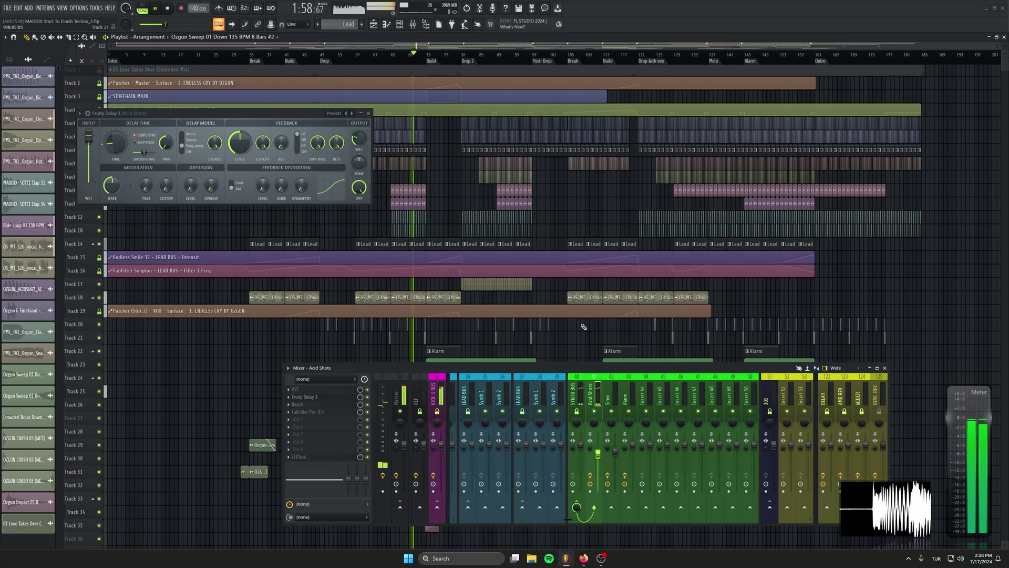
click(361, 113)
click(361, 113)
click(368, 113)
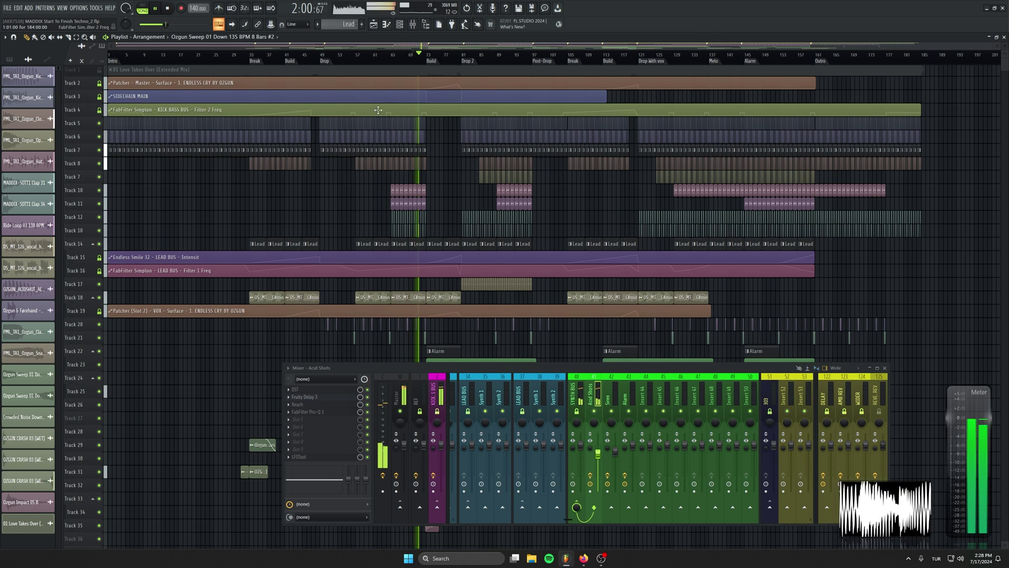
Audition the Acid Shots channel with its DST and Fruity Delay 3 effects open, and close both when finished
click(296, 390)
click(315, 397)
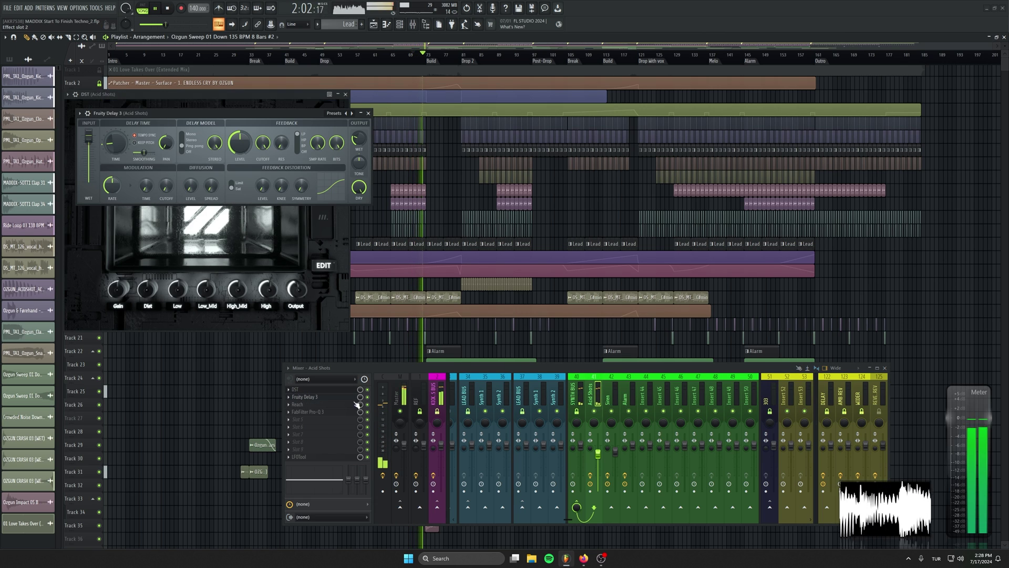
right_click(595, 412)
key(space)
key(space)
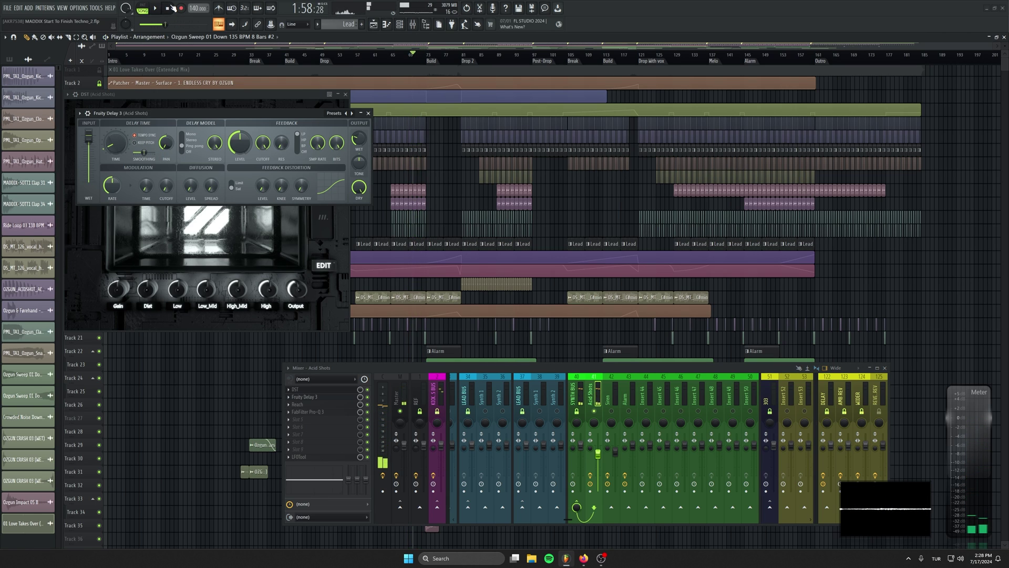
click(369, 113)
click(345, 94)
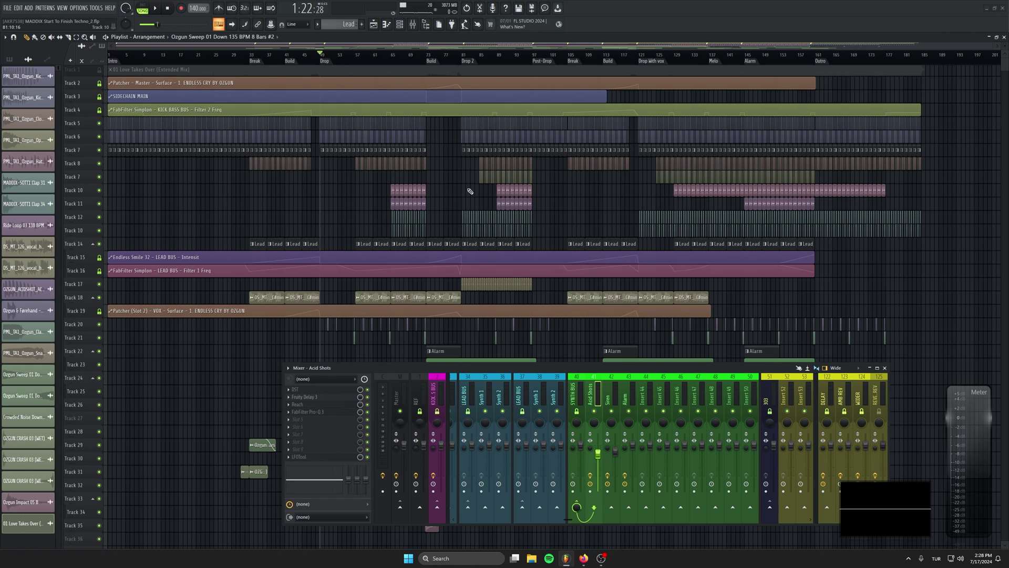
Copy the Track 8 hat clips from the first Break and Build into the Intro, starting at bar 9
scroll(426, 142, down, 2)
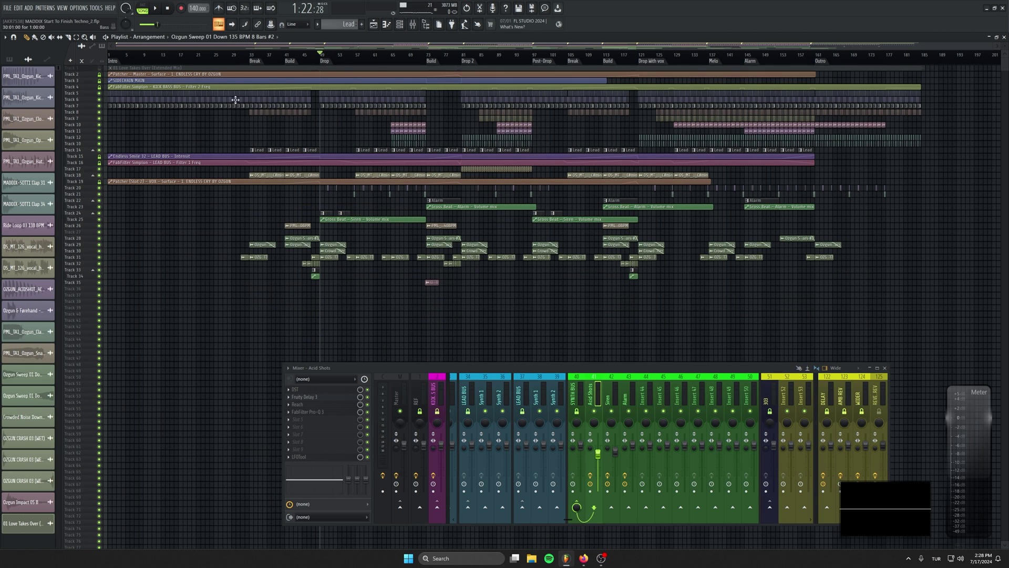
scroll(536, 242, up, 2)
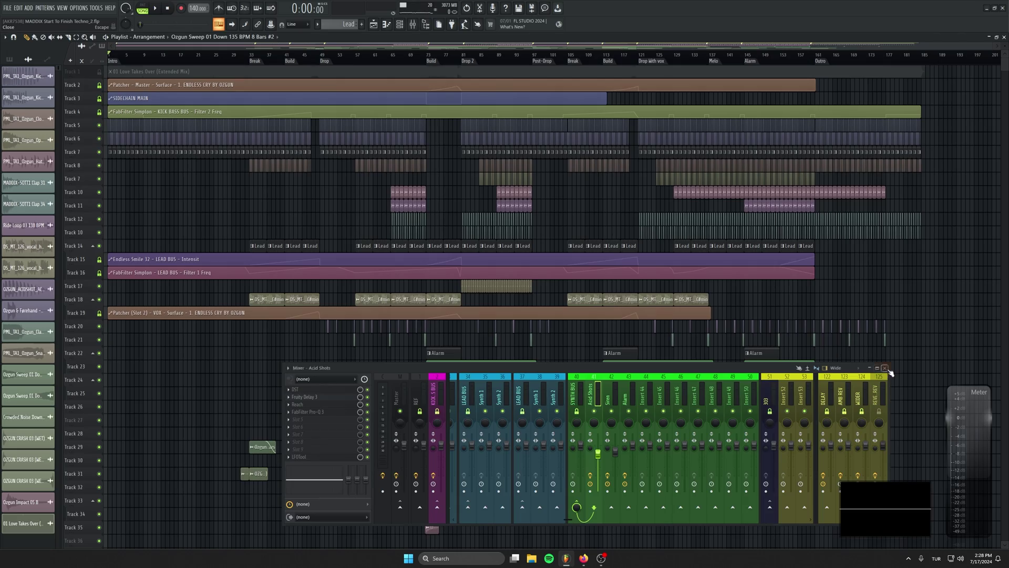
click(885, 368)
scroll(270, 241, up, 3)
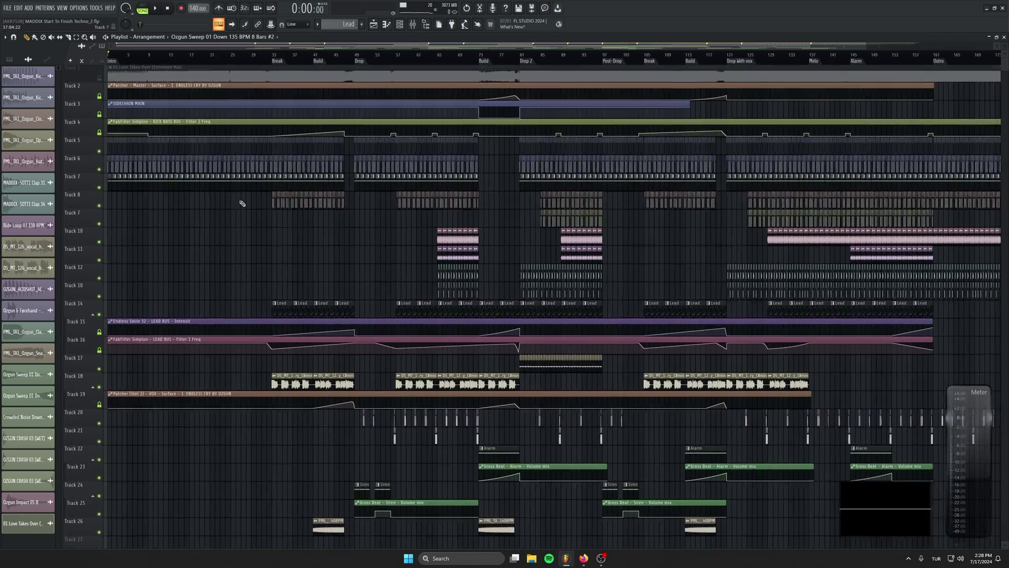
scroll(211, 215, up, 4)
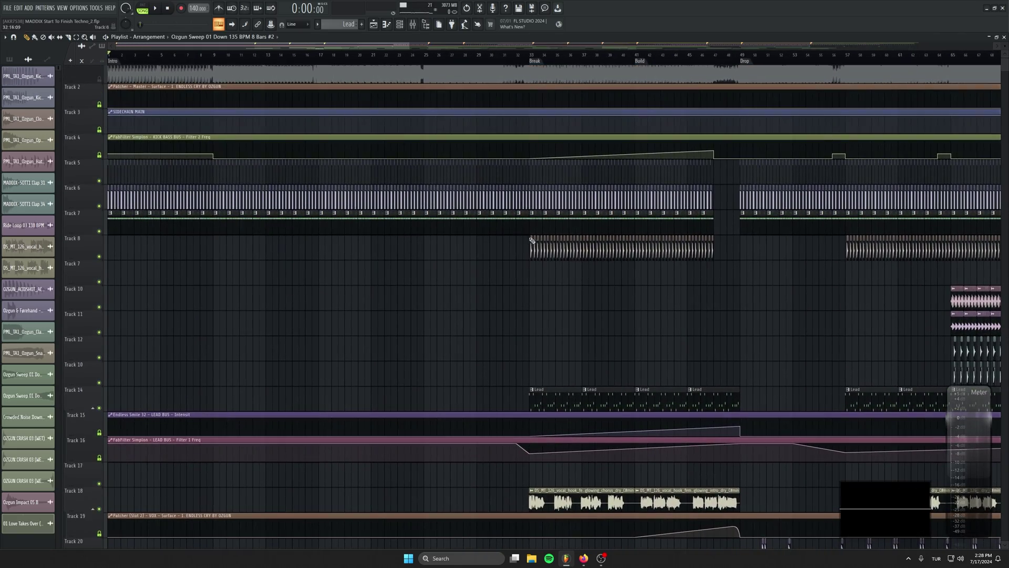
key(space)
drag(736, 252, 526, 243)
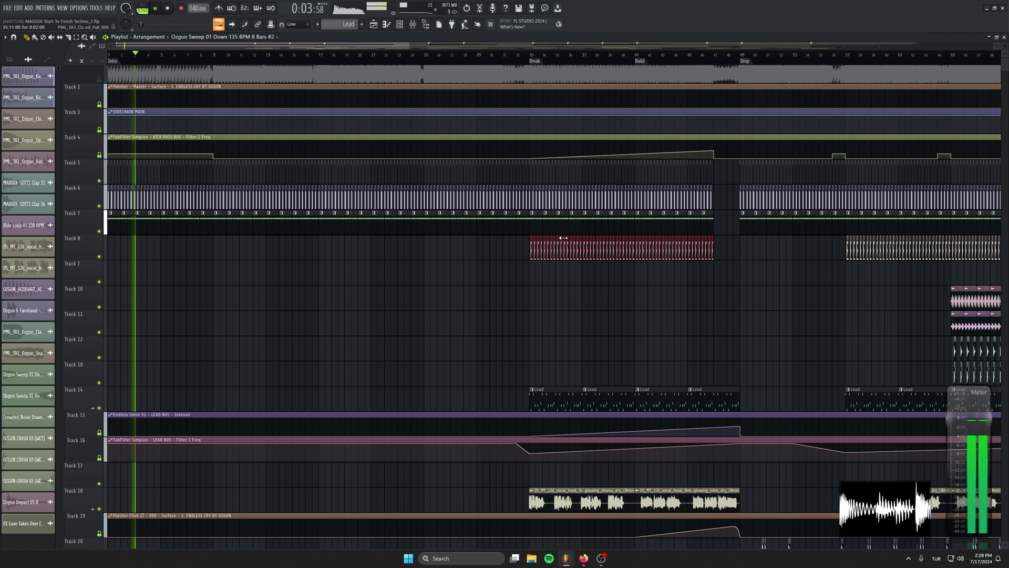
drag(564, 238, 249, 237)
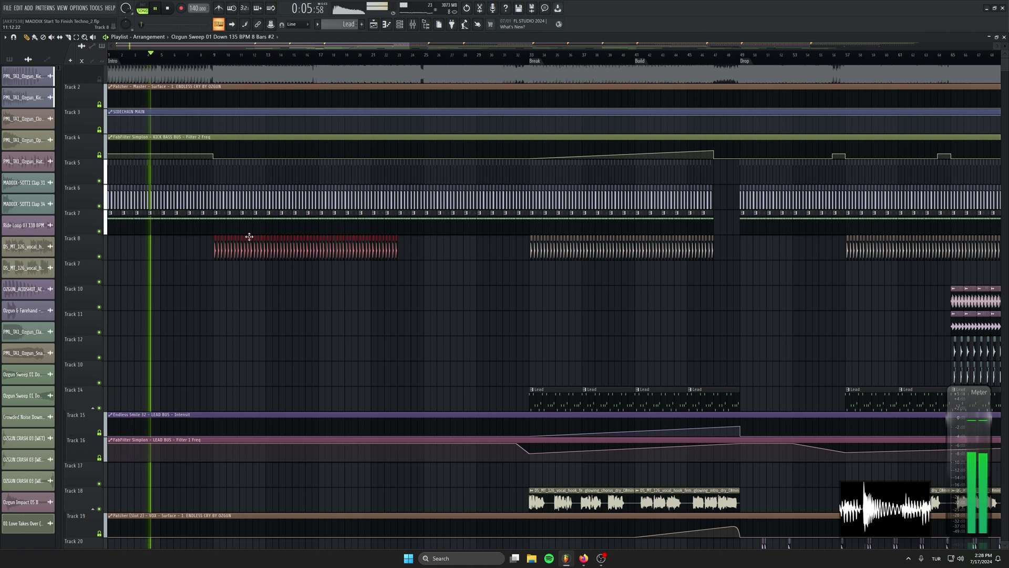
Fill the remaining Track 8 gap before the first Break with another copy of the hat clips
drag(395, 239, 317, 243)
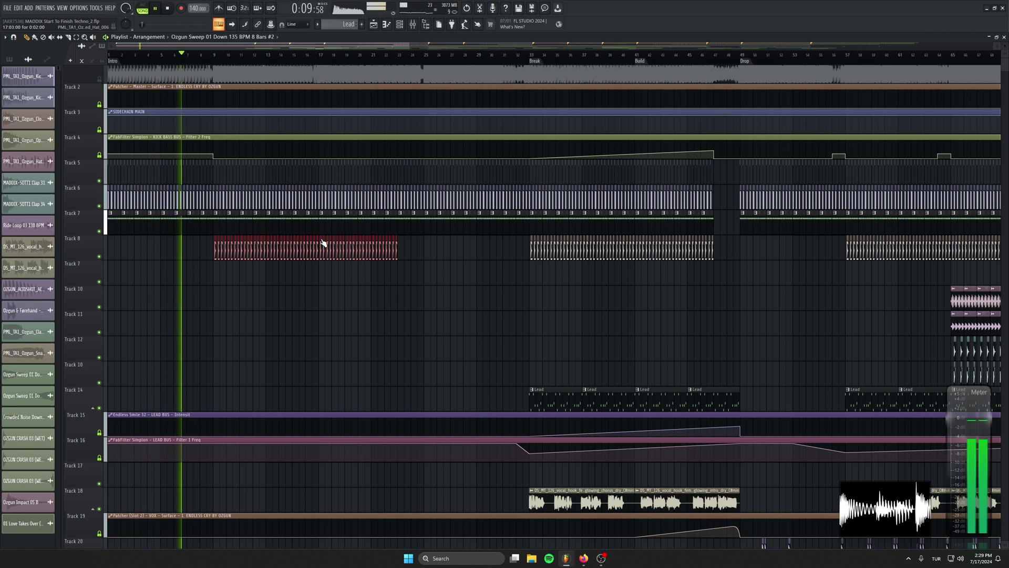
drag(321, 238, 506, 281)
drag(582, 276, 531, 279)
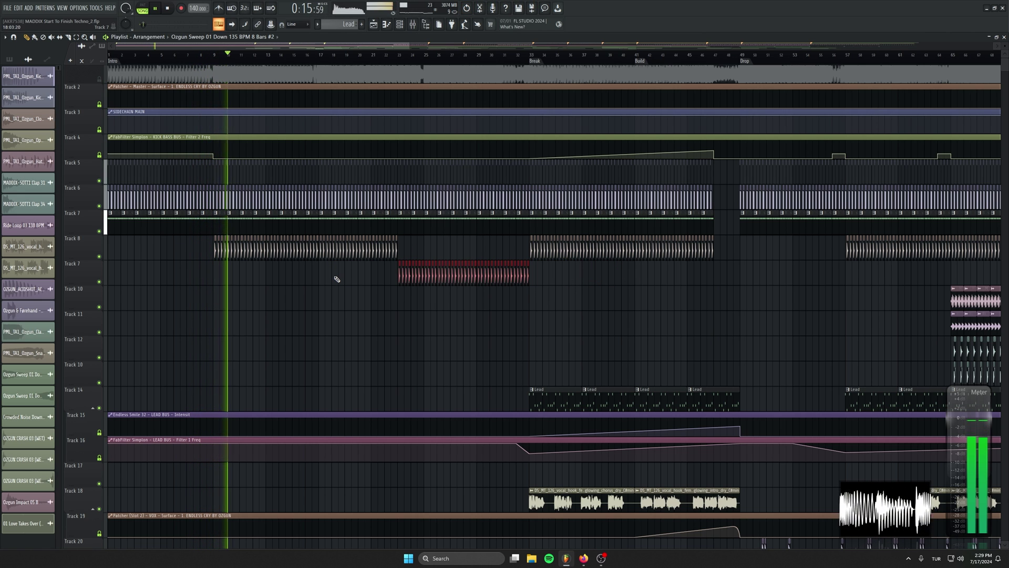
key(shift+Up)
scroll(540, 298, up, 4)
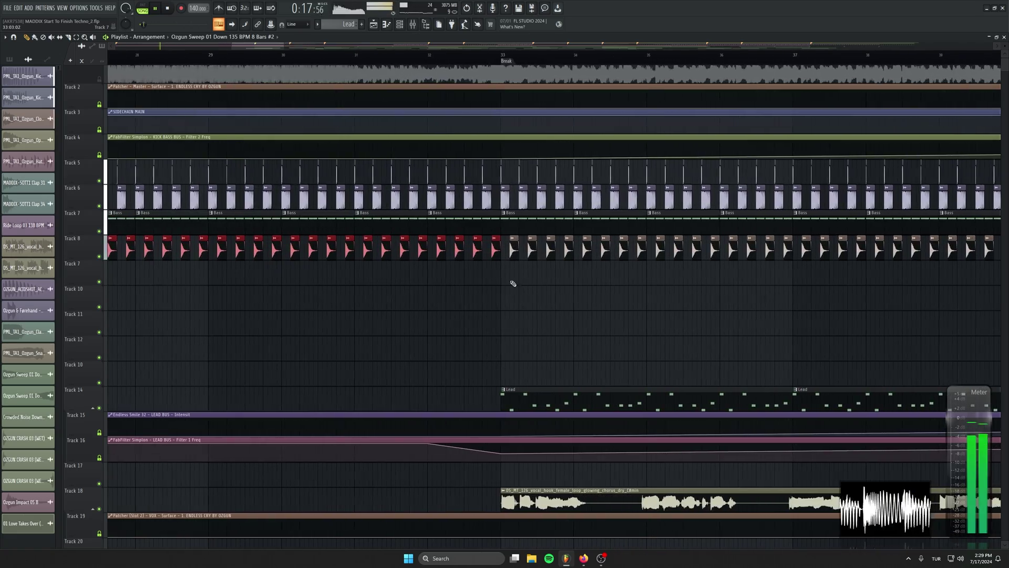
scroll(515, 285, down, 2)
click(569, 292)
right_click(615, 287)
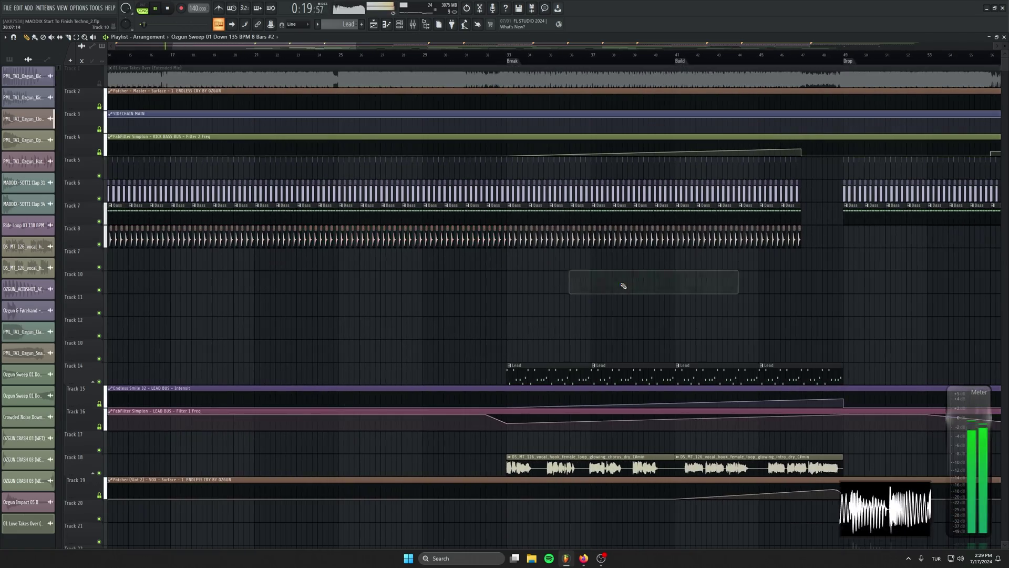
Copy the Track 20 and Track 21 clips from the first Drop into the Intro, ending just before the first Break
drag(698, 288, 935, 290)
scroll(574, 277, down, 3)
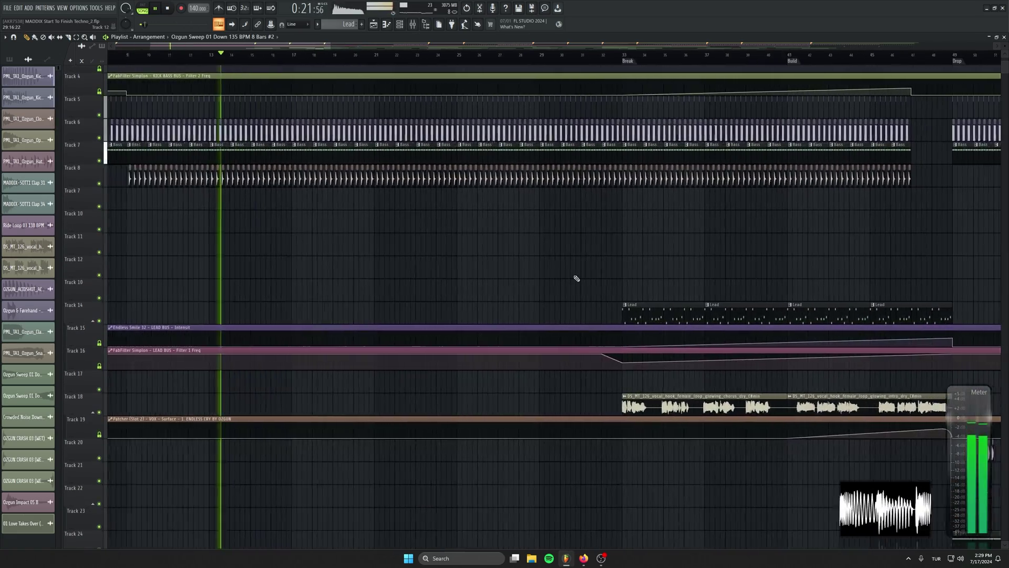
scroll(513, 263, down, 4)
scroll(543, 219, down, 4)
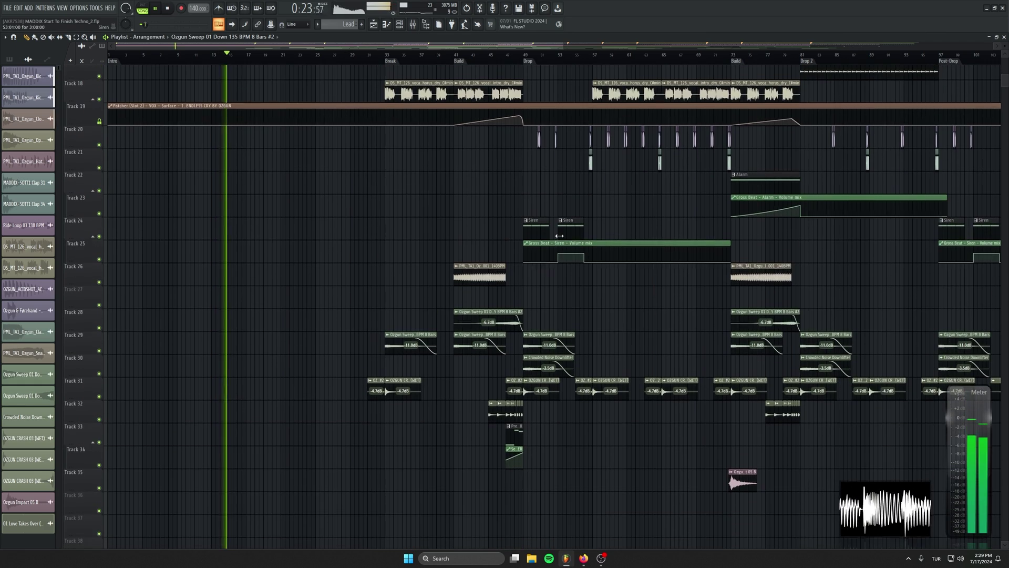
scroll(506, 225, up, 4)
scroll(406, 263, up, 2)
scroll(447, 236, down, 4)
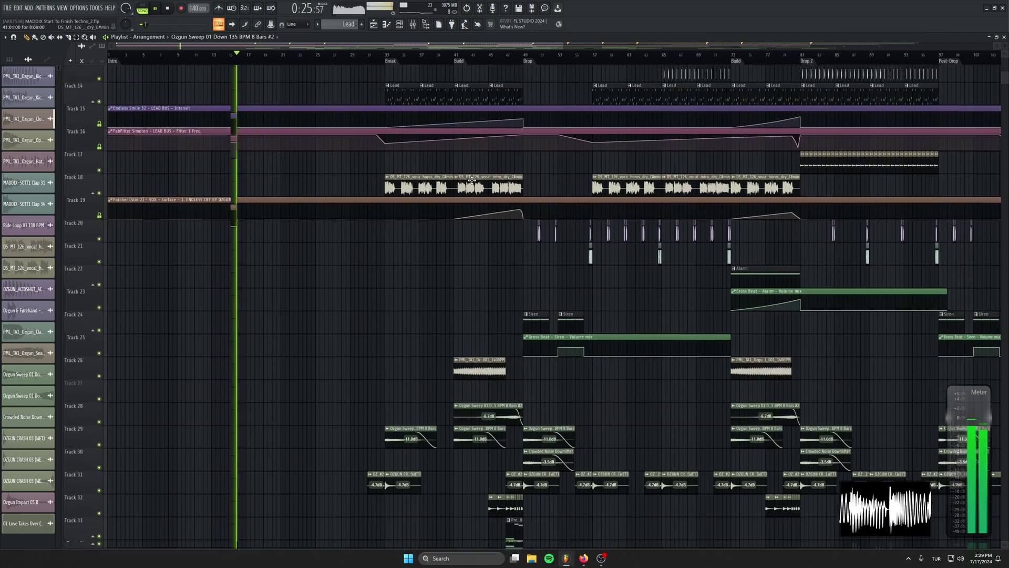
drag(510, 199, 730, 215)
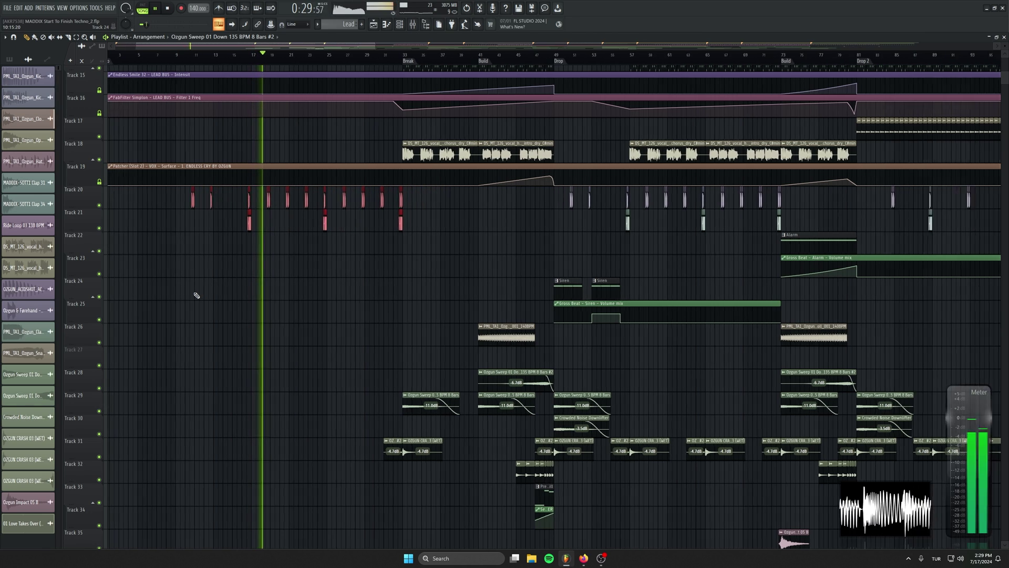
Inspect the Acid Shots channel's Reverb and Fruity Delay 3 effects in the mixer, and close everything when finished
scroll(368, 315, up, 3)
scroll(532, 341, up, 4)
scroll(415, 341, down, 2)
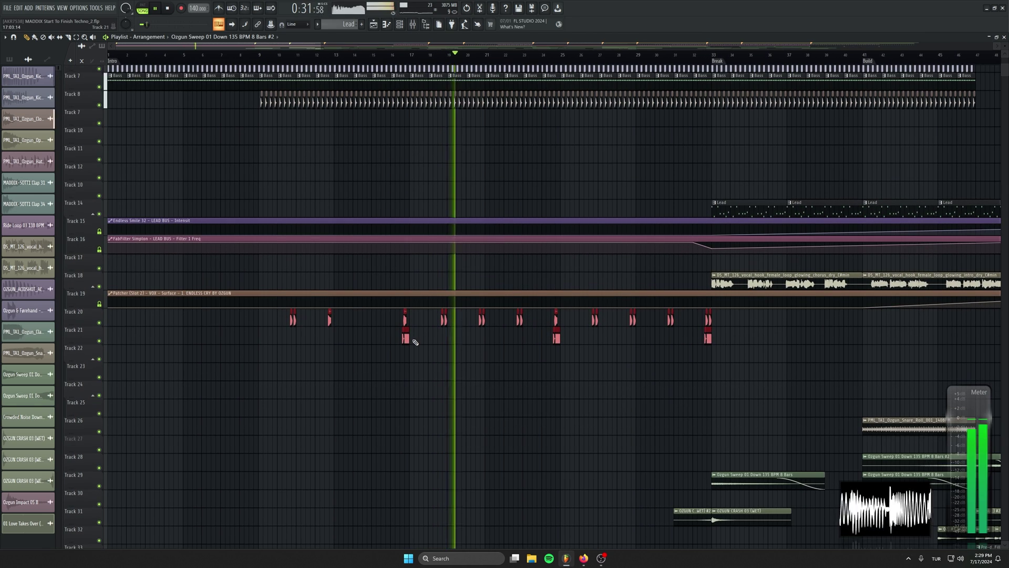
key(F9)
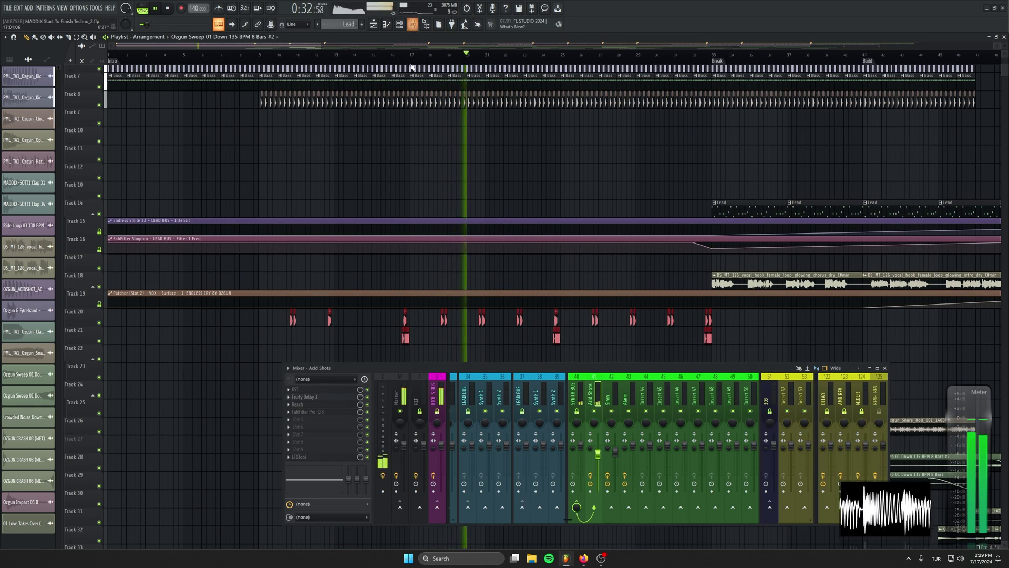
click(320, 404)
key(Escape)
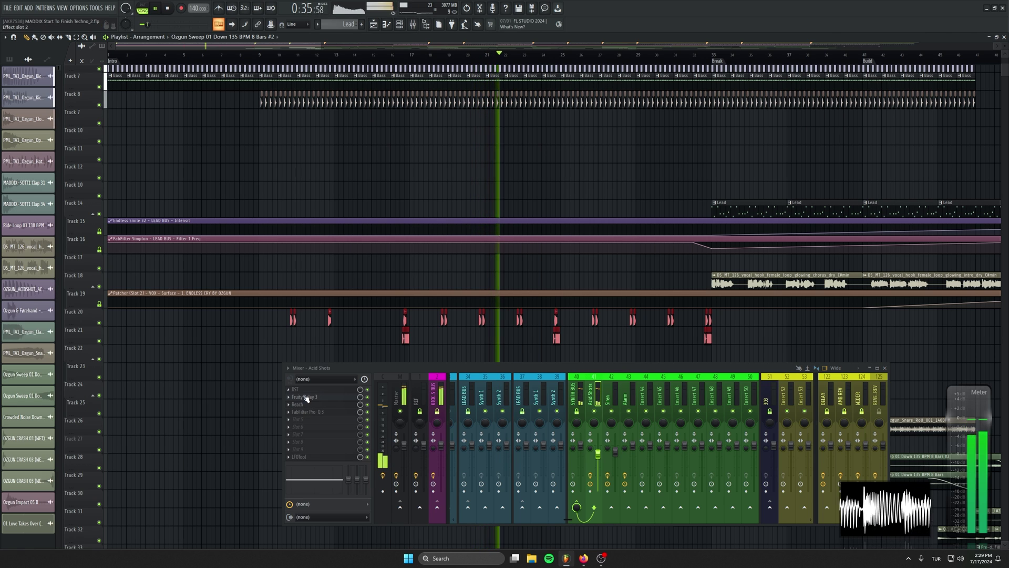
click(307, 398)
click(368, 113)
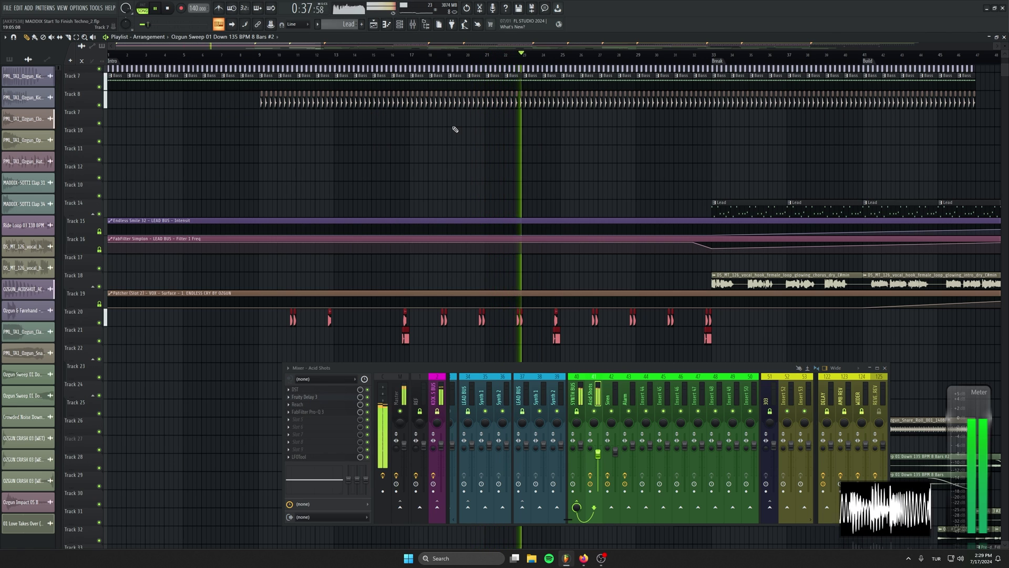
scroll(489, 153, down, 4)
key(F9)
Try to extend the Track 20 and Track 21 clips through the first Break and Build by copying the Intro's last group twice
right_click(721, 307)
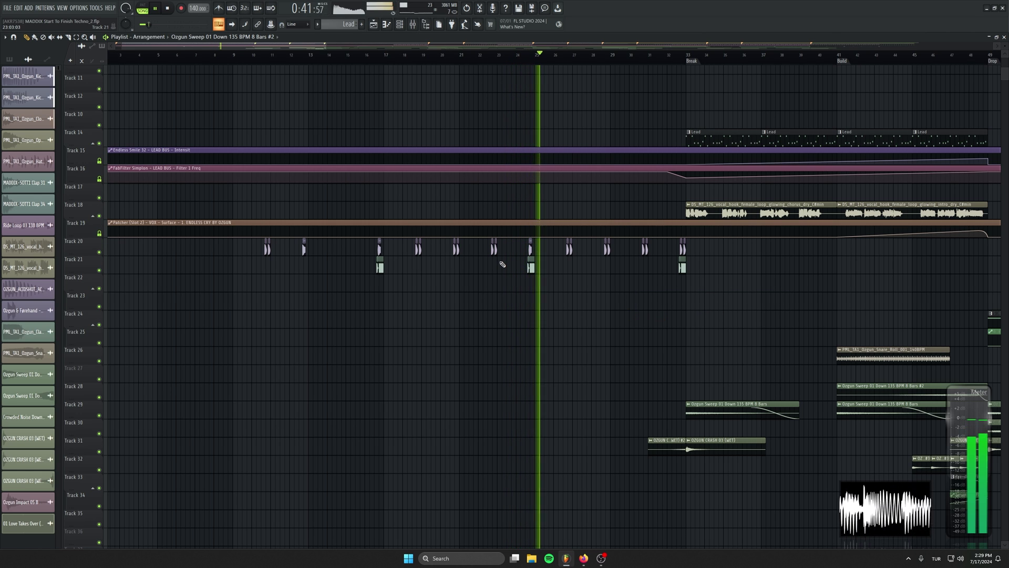
scroll(554, 315, up, 6)
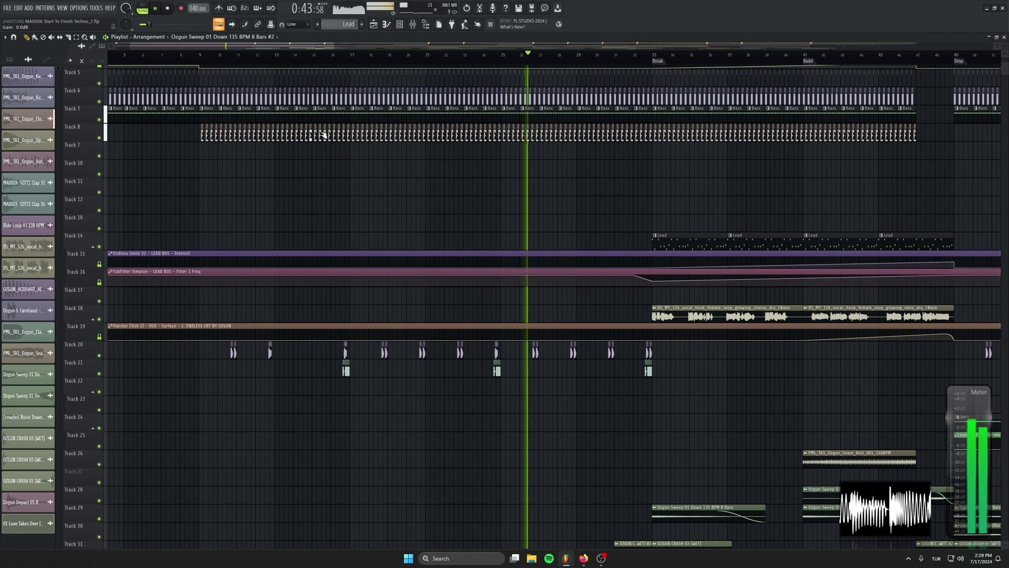
scroll(538, 225, down, 3)
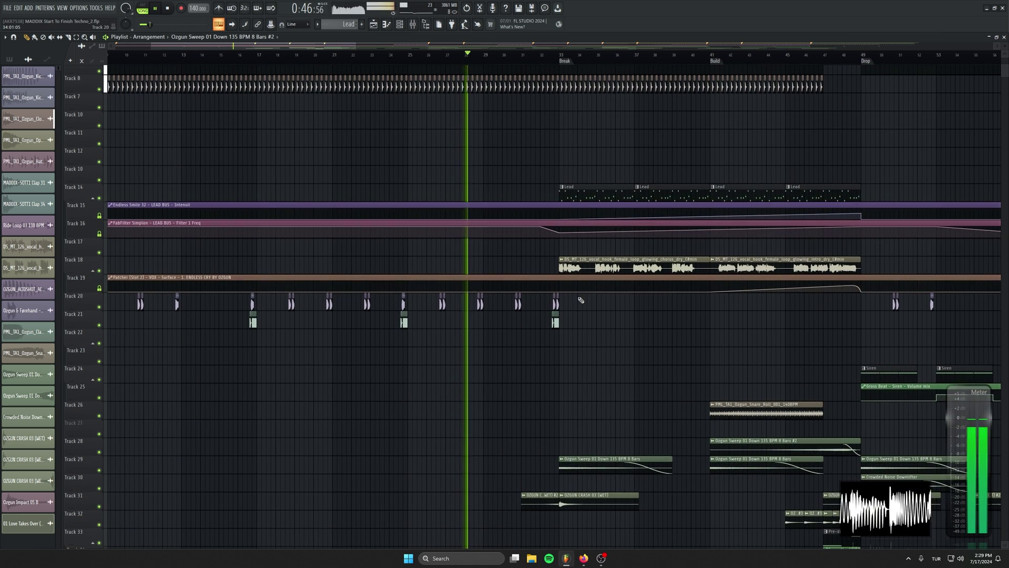
drag(579, 298, 431, 330)
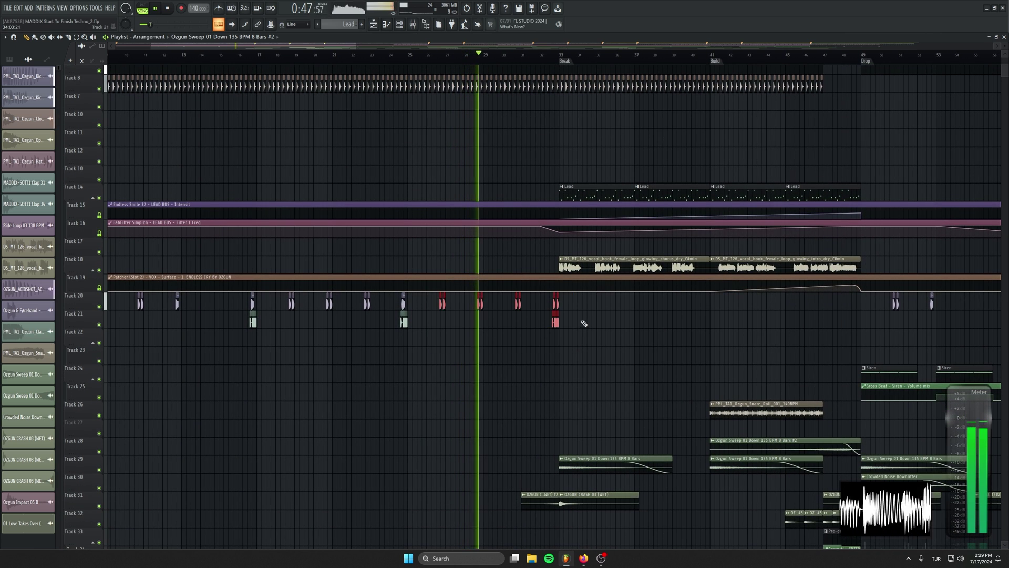
drag(557, 313, 857, 307)
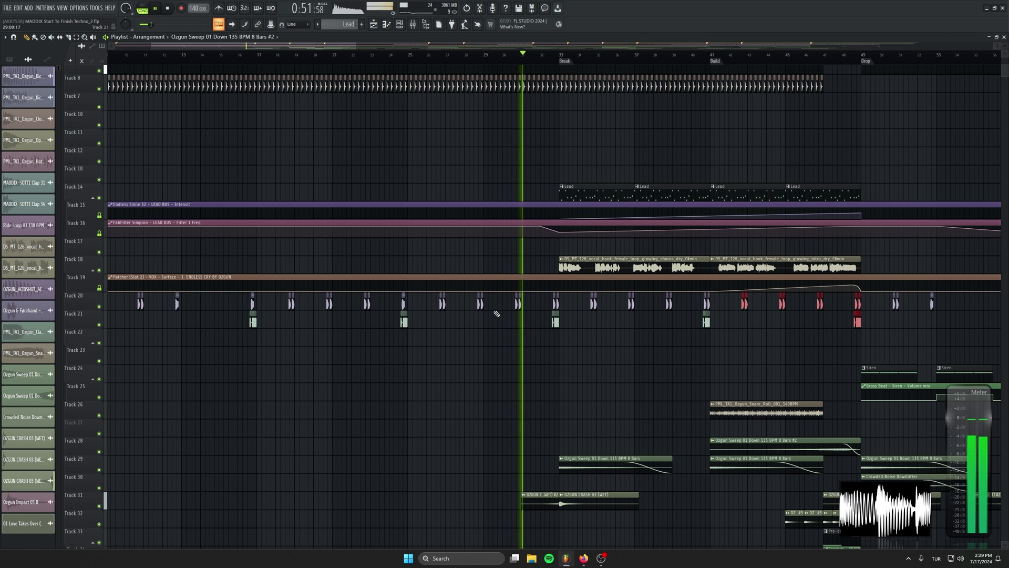
drag(501, 322, 644, 301)
key(space)
scroll(468, 338, down, 2)
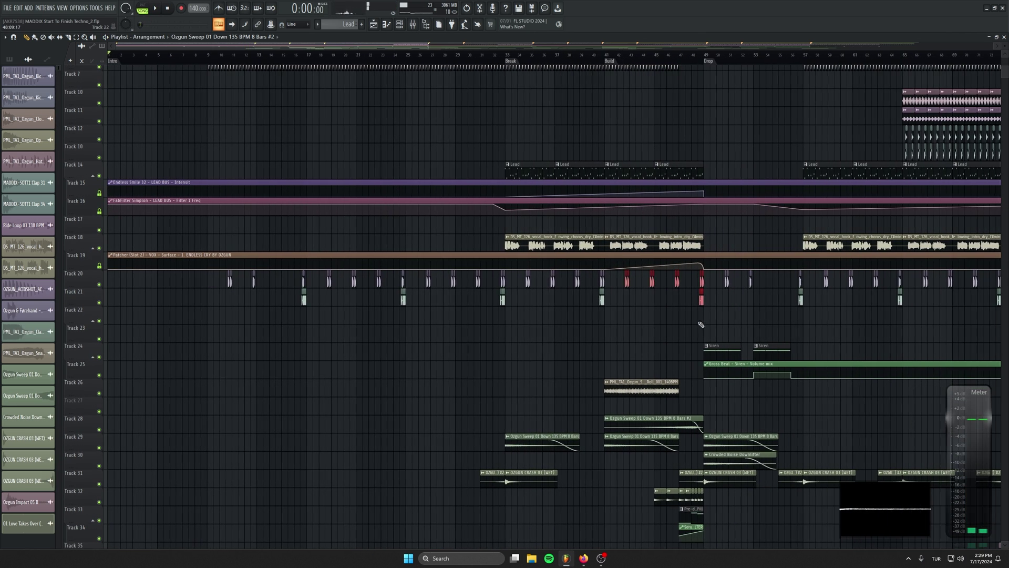
key(ctrl+z)
key(ctrl+z)
key(ctrl+z)
key(ctrl+z)
Repeat the opening Track 20 and Track 21 clip pattern from the Intro until just before the first Drop, and play from bar 9
drag(332, 323, 184, 276)
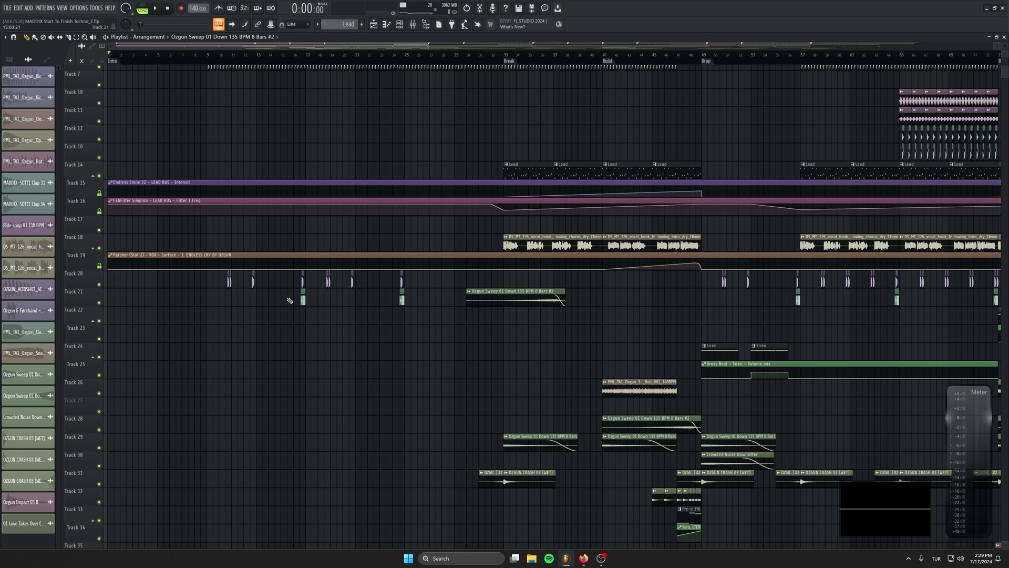
key(ctrl+z)
drag(446, 329, 175, 254)
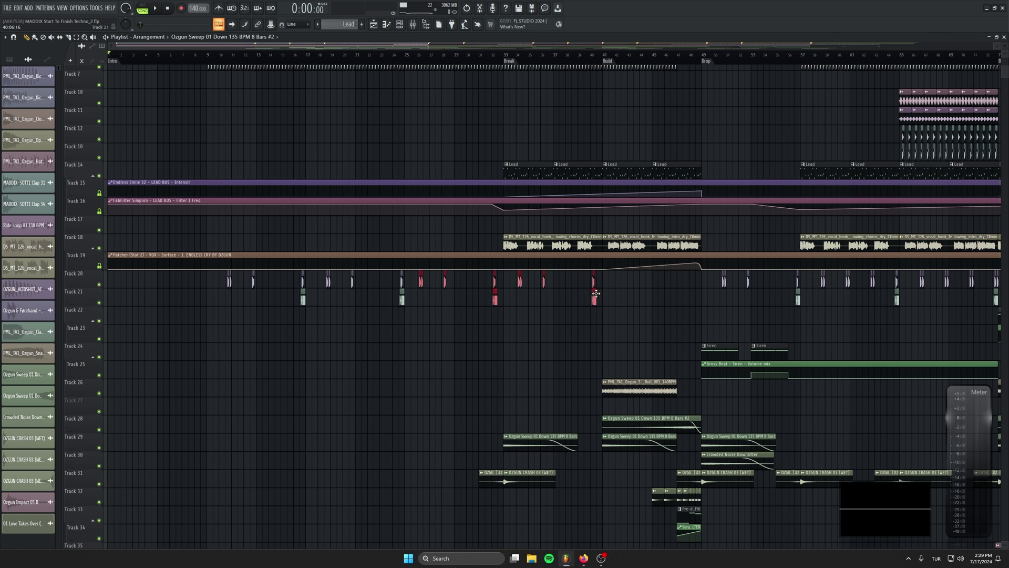
drag(626, 324, 520, 270)
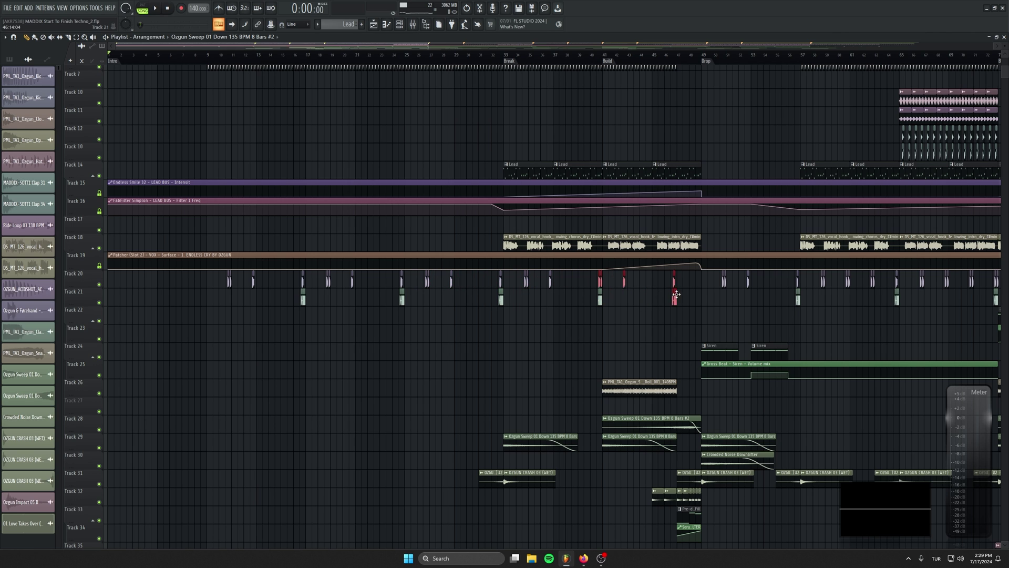
click(209, 56)
Copy the Track 10 loop clips from before the second Build into the Intro twice, filling bar 17 up to the first Break
scroll(496, 304, down, 4)
scroll(414, 201, up, 3)
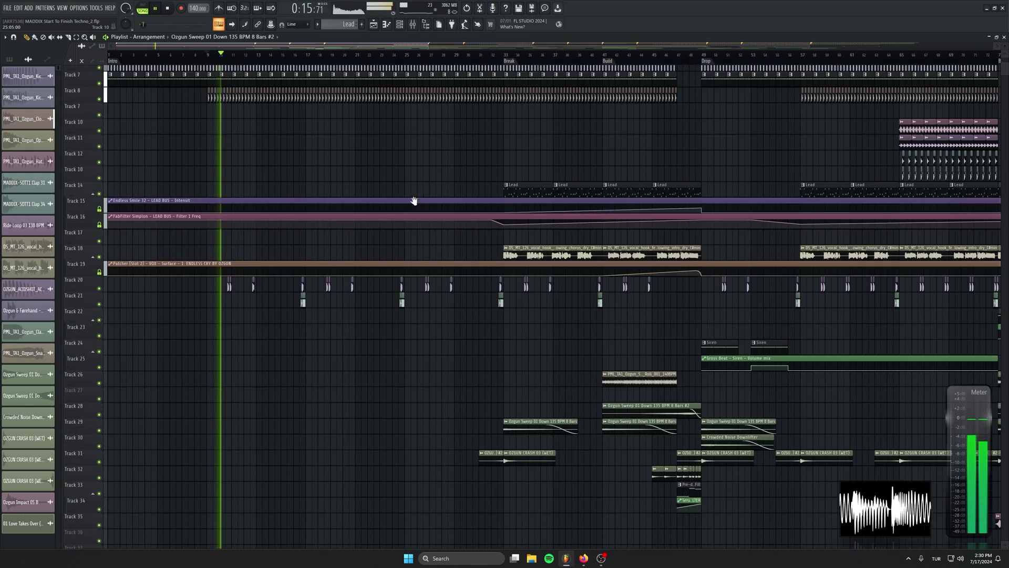
scroll(761, 226, up, 3)
scroll(762, 225, down, 1)
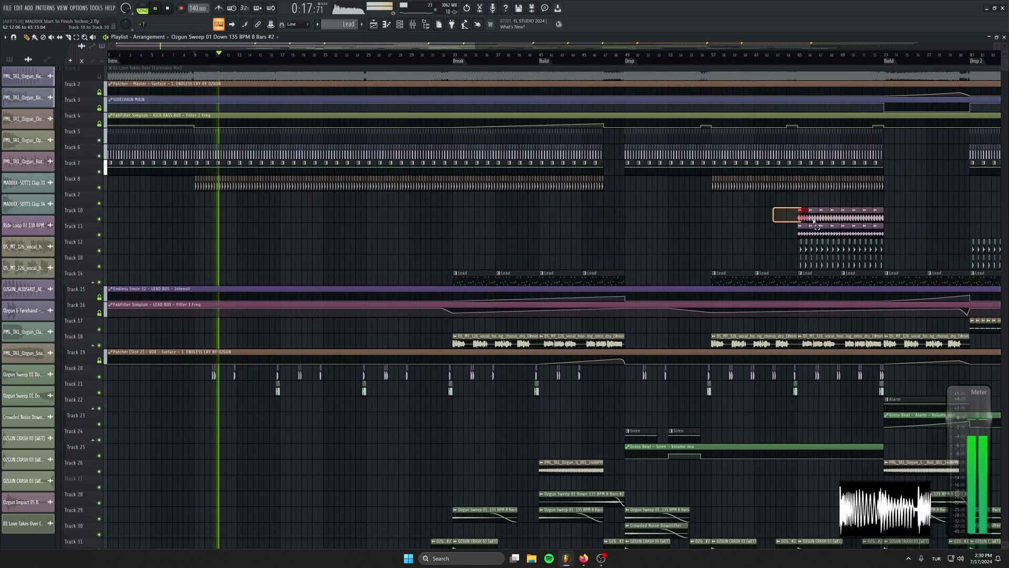
click(818, 217)
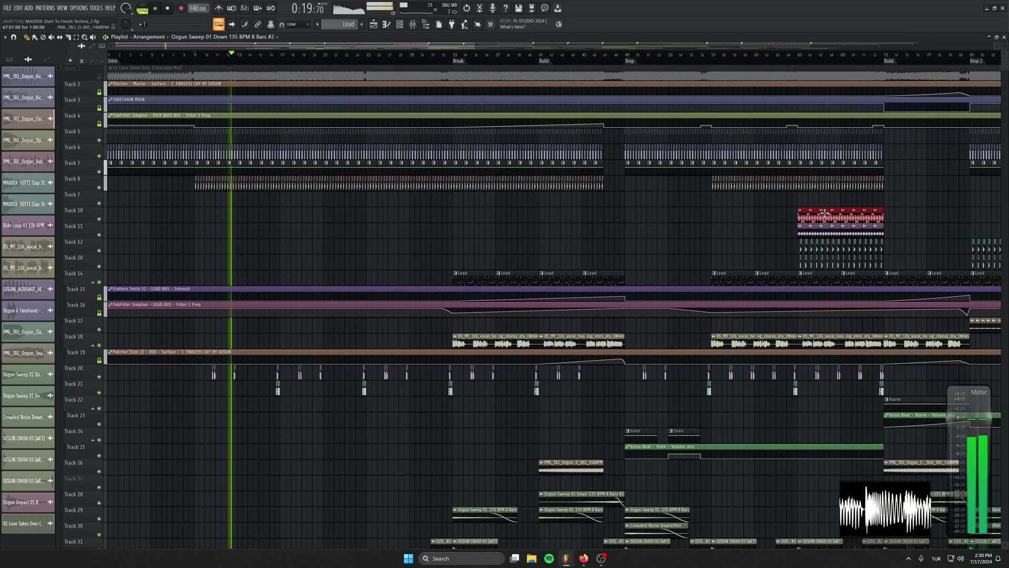
drag(824, 212, 408, 212)
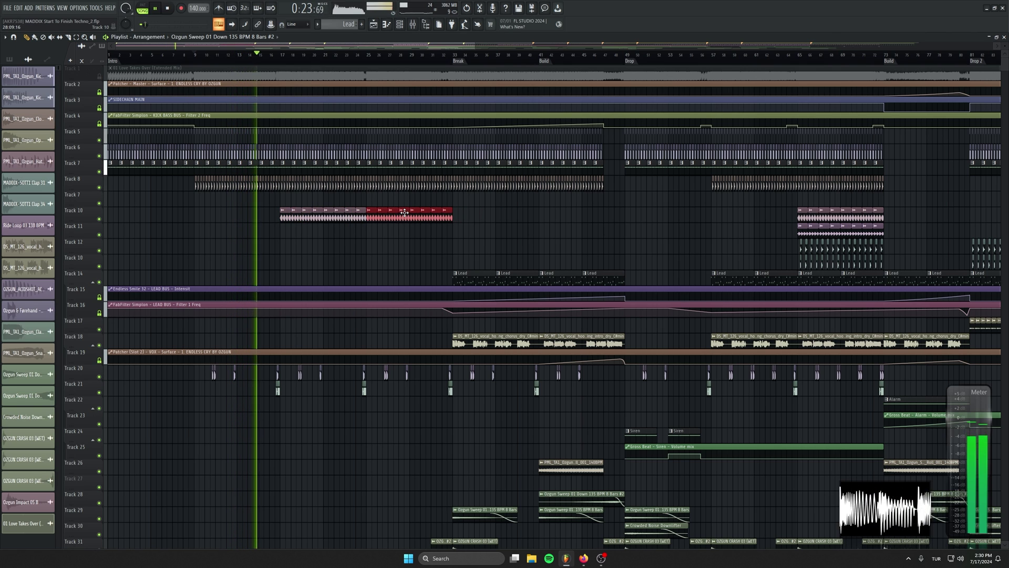
click(553, 246)
right_click(559, 247)
Add a raised one-bar step from bar 16 to bar 17 in Track 4's KICK BASS BUS Filter 2 Freq automation, and play the transition
scroll(315, 145, up, 2)
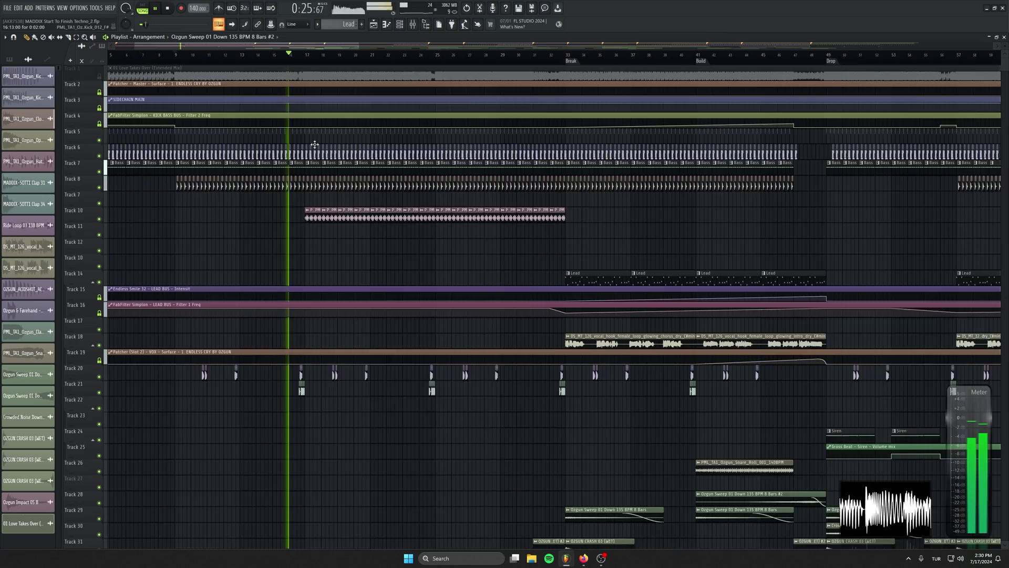
scroll(315, 145, up, 2)
scroll(417, 283, up, 3)
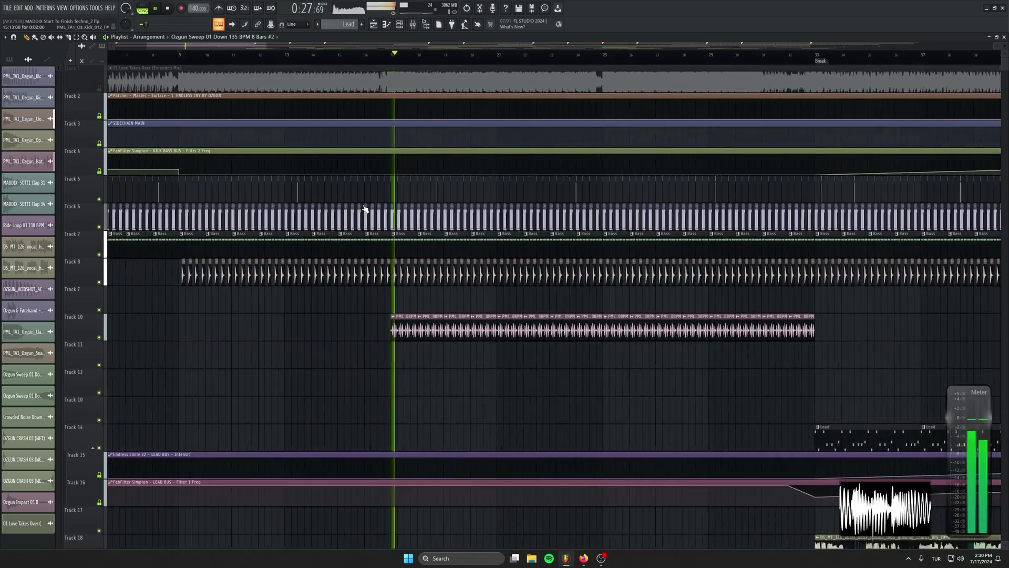
scroll(365, 208, up, 4)
key(space)
right_click(364, 173)
right_click(364, 169)
right_click(435, 169)
right_click(437, 174)
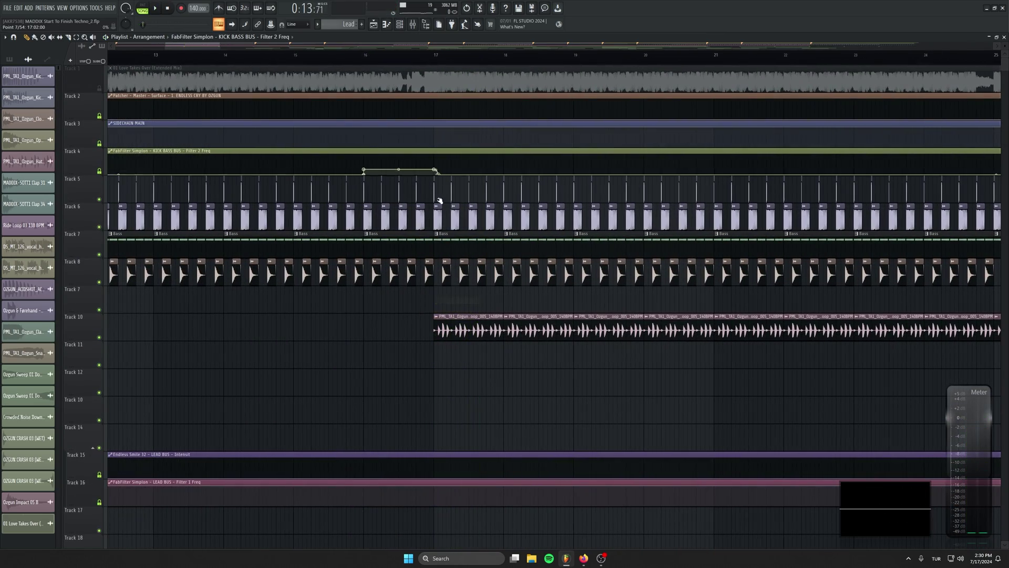
key(ctrl+z)
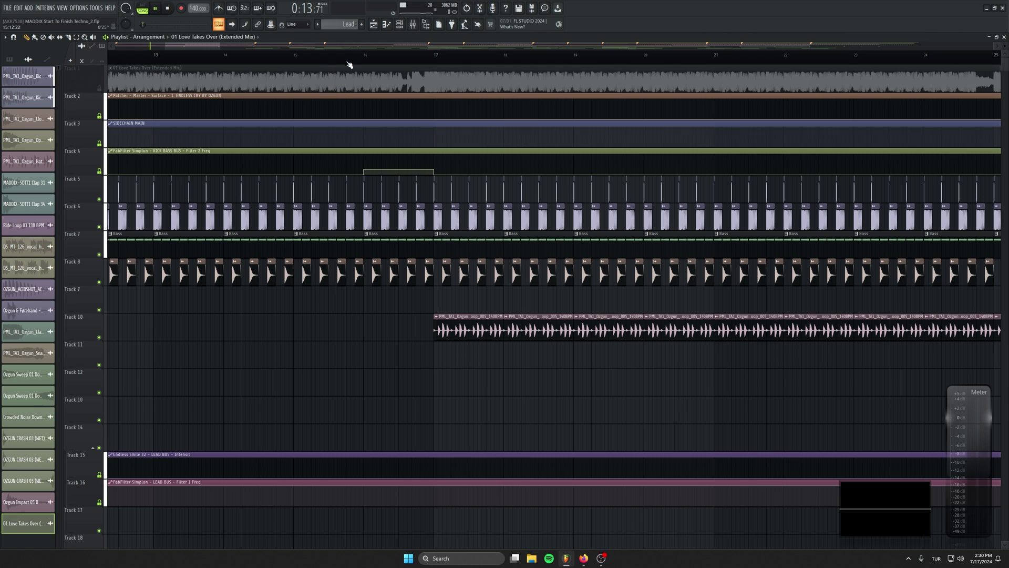
click(349, 64)
key(space)
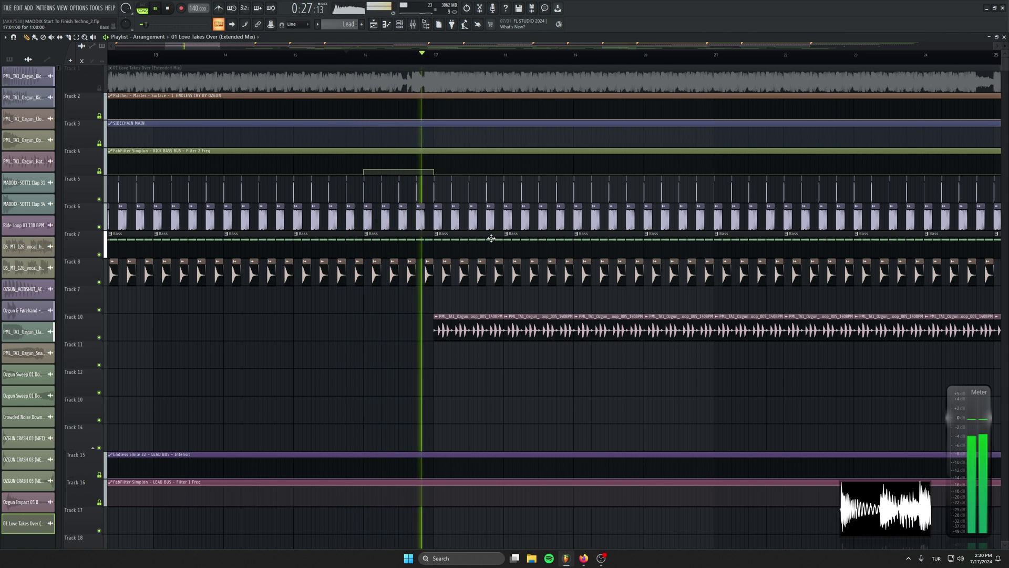
key(space)
key(space)
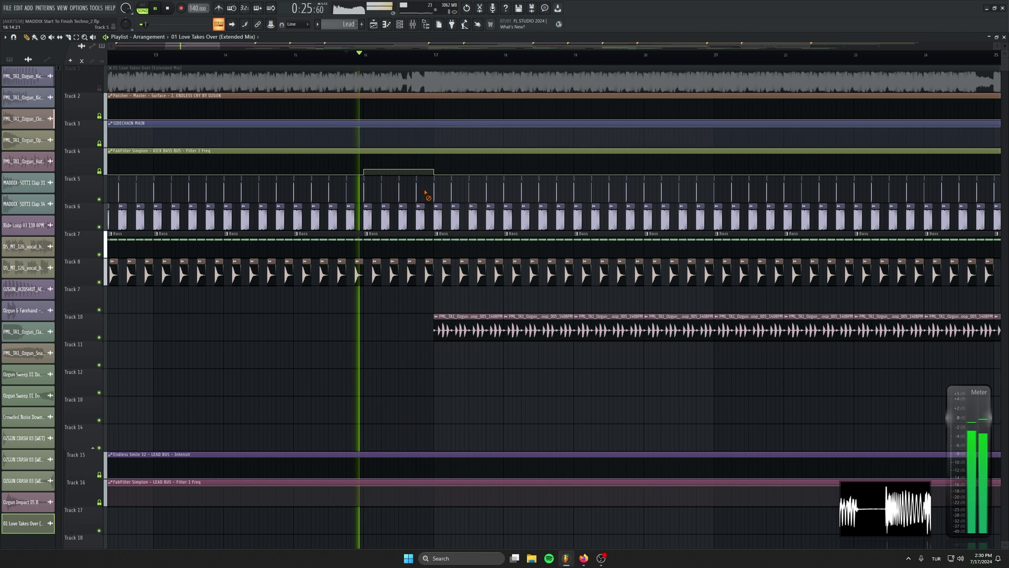
Try removing the last Track 5, Track 6 and Track 8 clips before bar 17 while listening to the transition
right_click(419, 192)
right_click(421, 214)
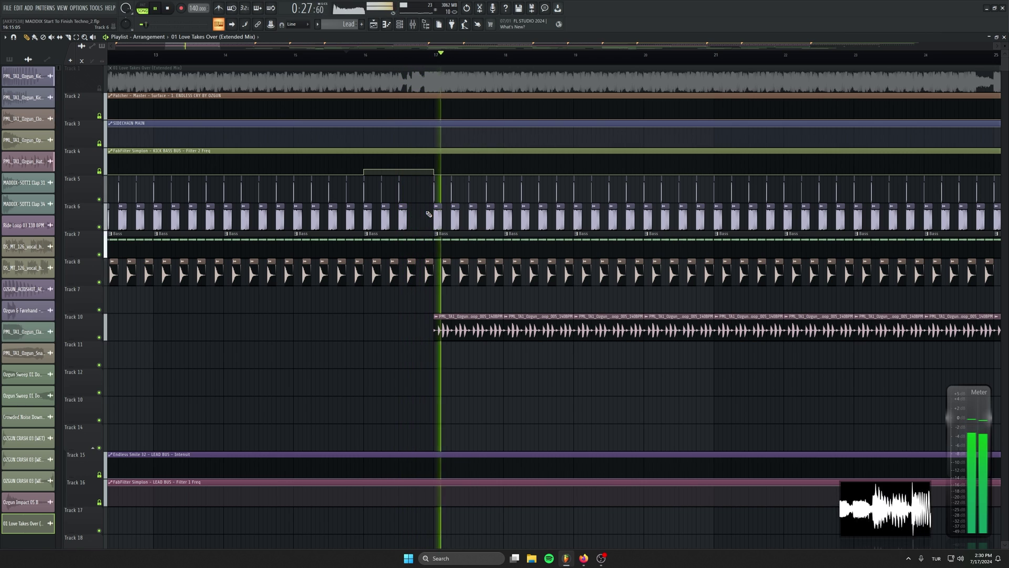
right_click(429, 259)
key(space)
key(space)
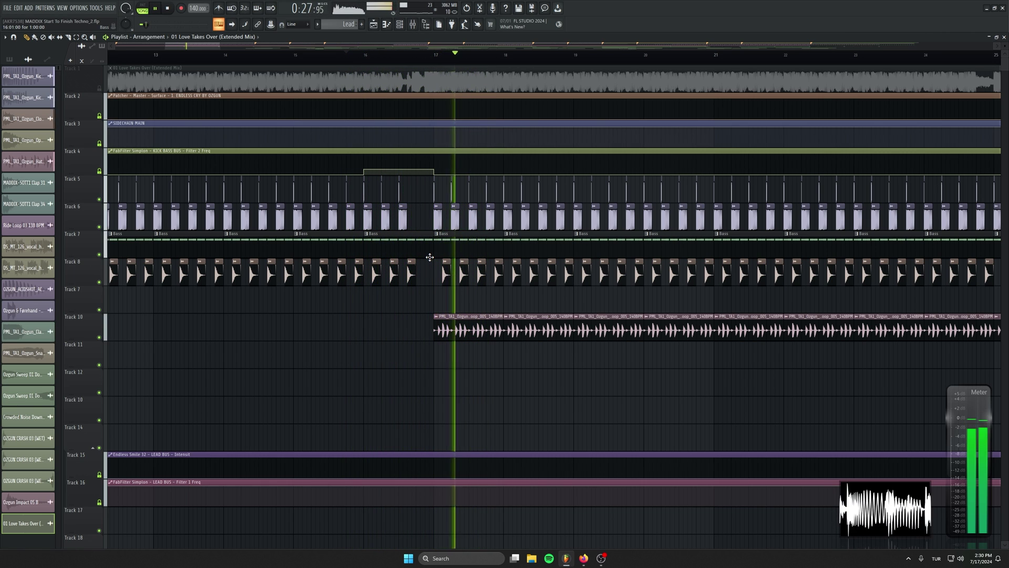
key(ctrl+z)
key(ctrl+z)
key(ctrl+z)
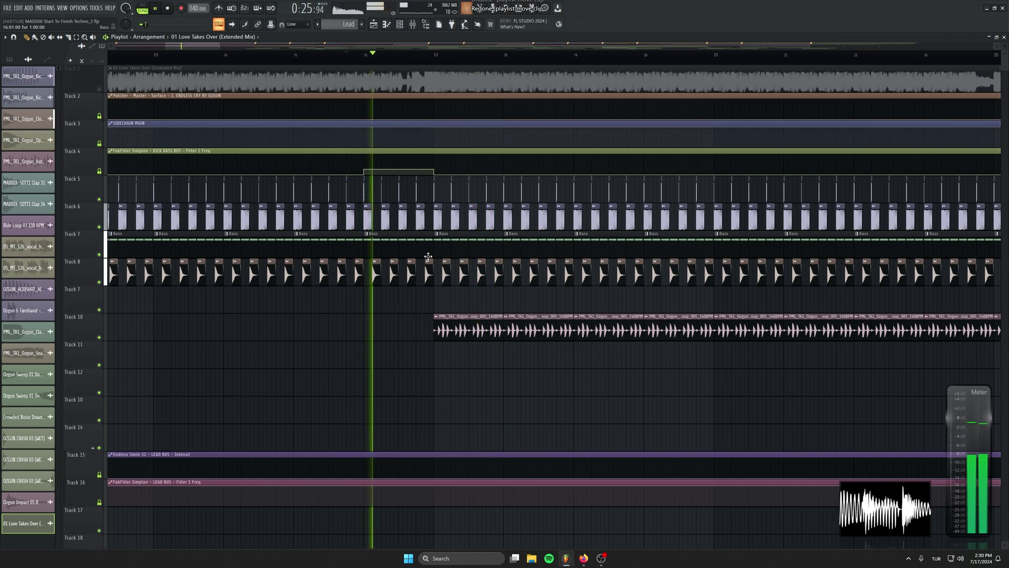
Copy the Track 31 crash clips from the start of the first Break into the Intro, with the main crash at bar 17
scroll(531, 331, down, 3)
scroll(634, 339, down, 2)
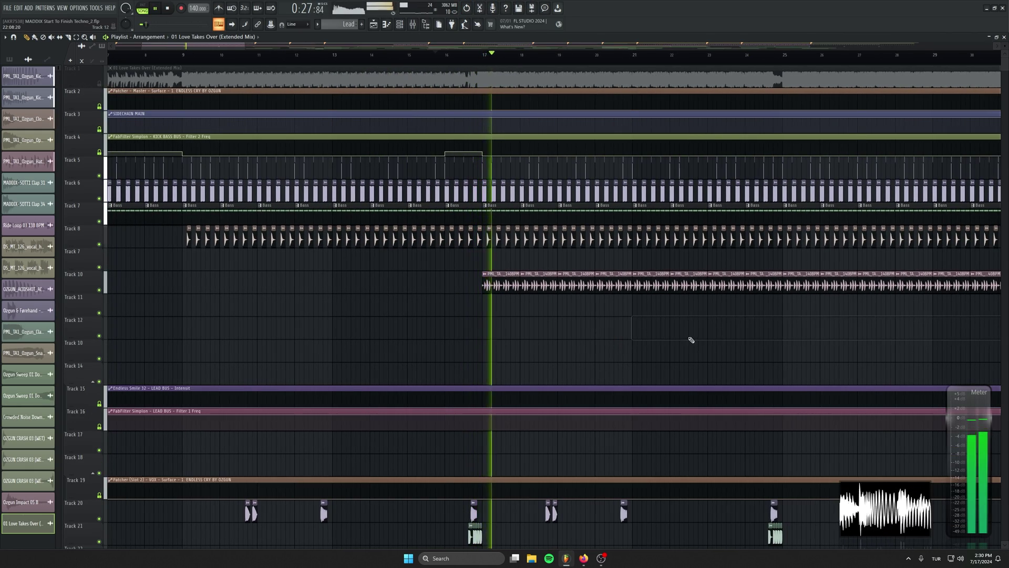
drag(733, 397, 484, 346)
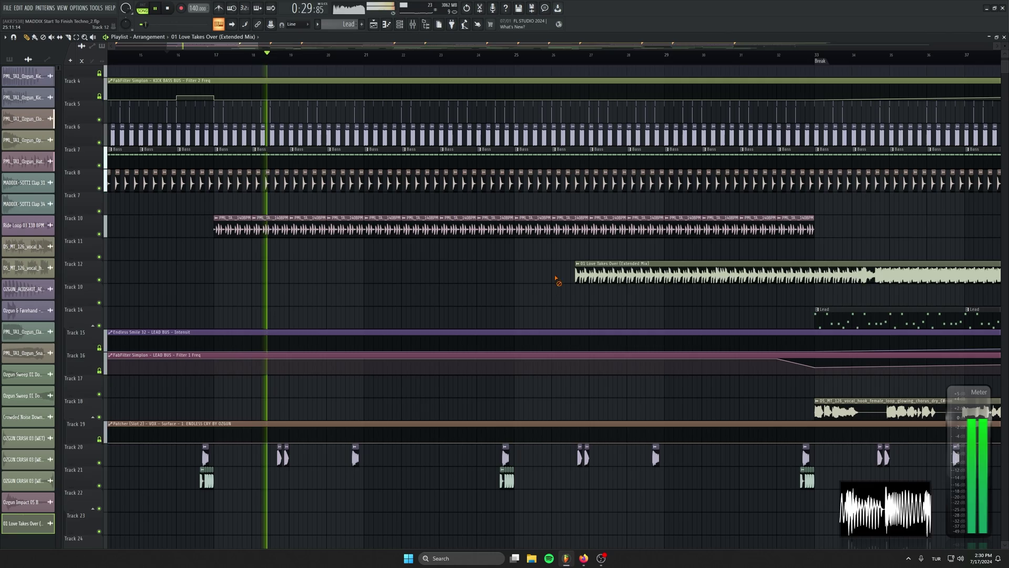
scroll(551, 337, down, 3)
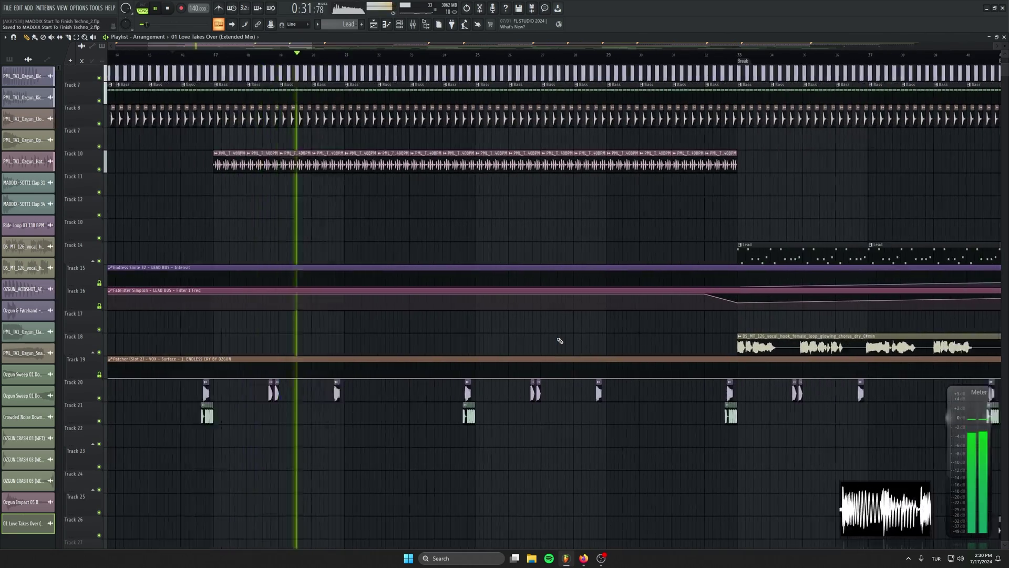
scroll(611, 283, down, 2)
scroll(611, 283, down, 5)
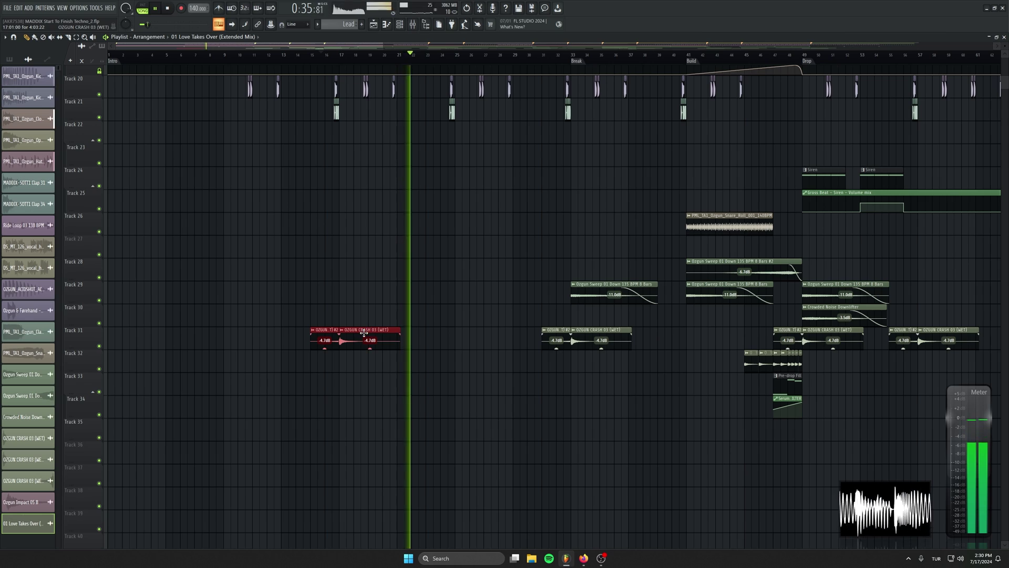
scroll(580, 370, up, 2)
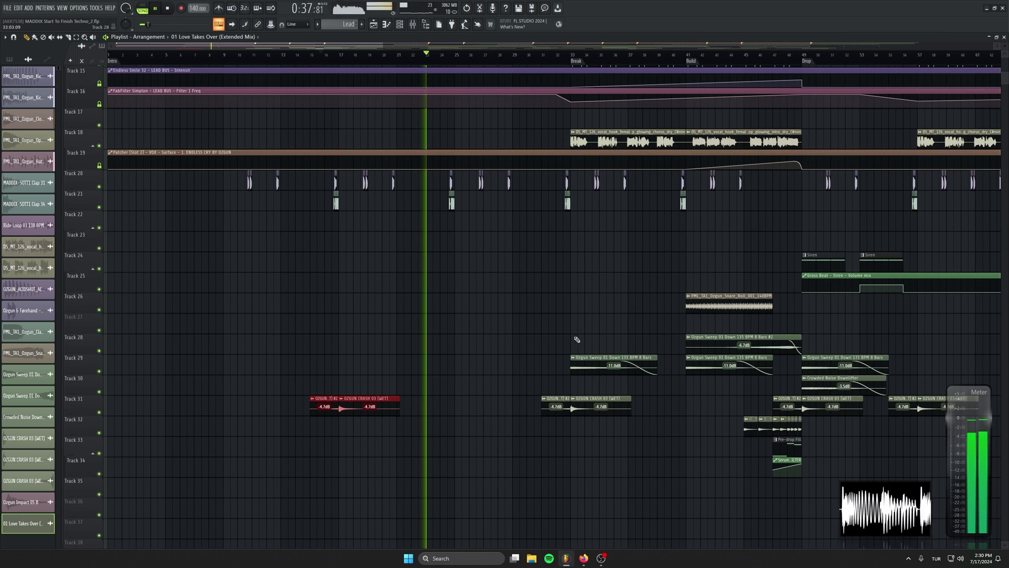
scroll(529, 246, up, 3)
key(space)
Copy the Track 17 clips from Drop 2 into the Intro, filling bar 17 up to the first Break
scroll(538, 263, down, 2)
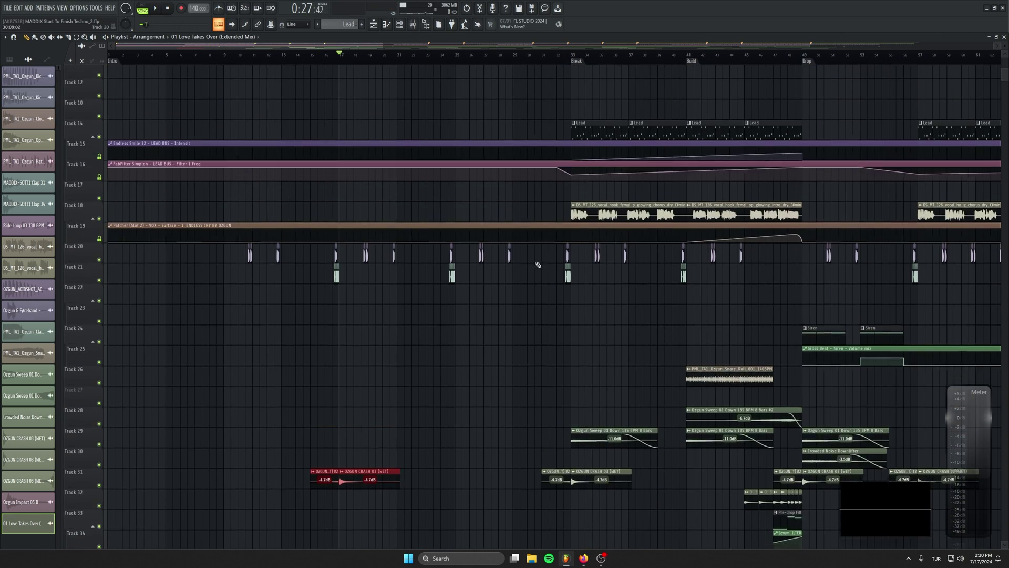
scroll(528, 309, up, 1)
scroll(528, 309, down, 4)
drag(741, 184, 559, 187)
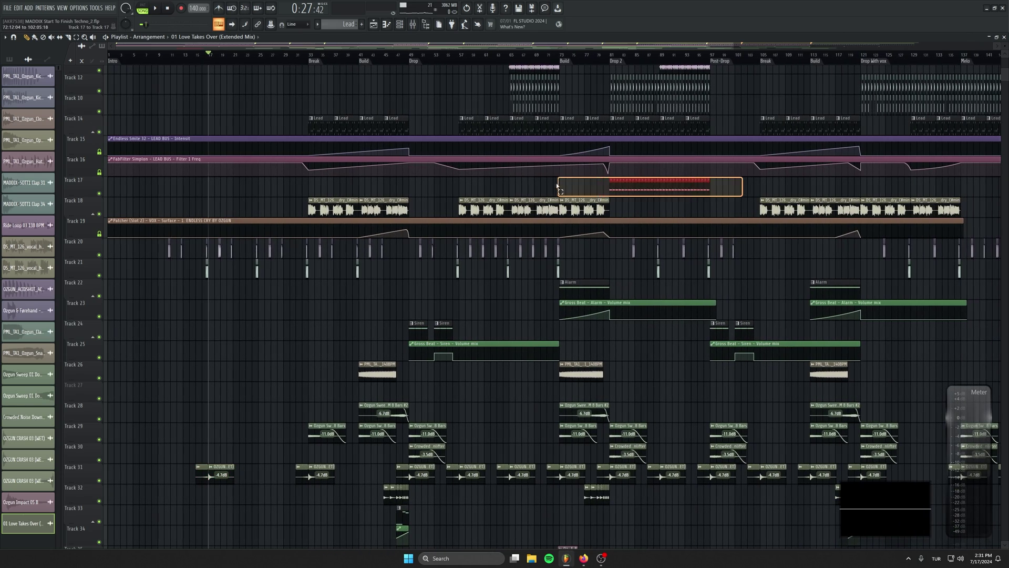
scroll(584, 267, up, 2)
drag(584, 267, 554, 286)
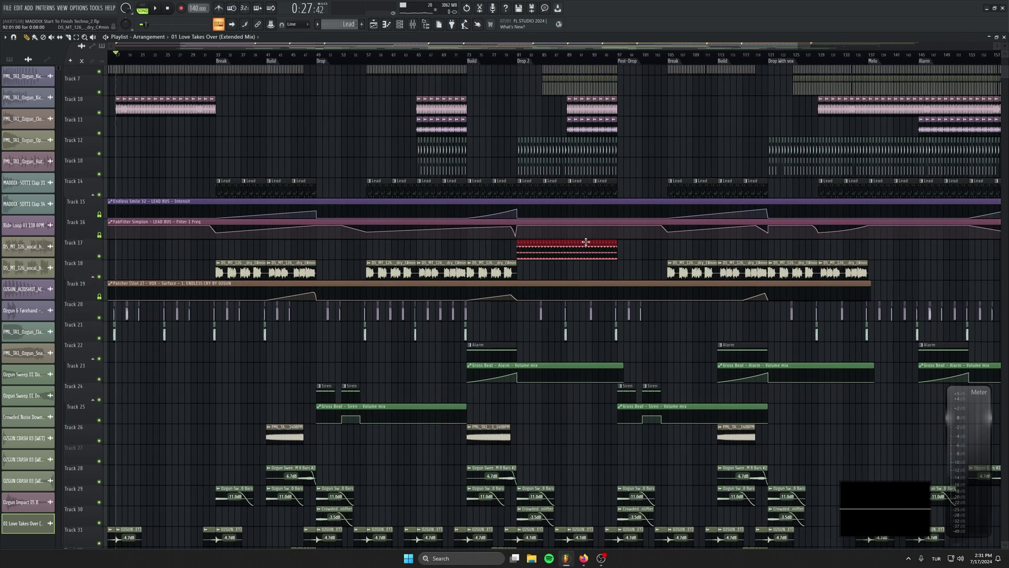
drag(523, 247, 318, 233)
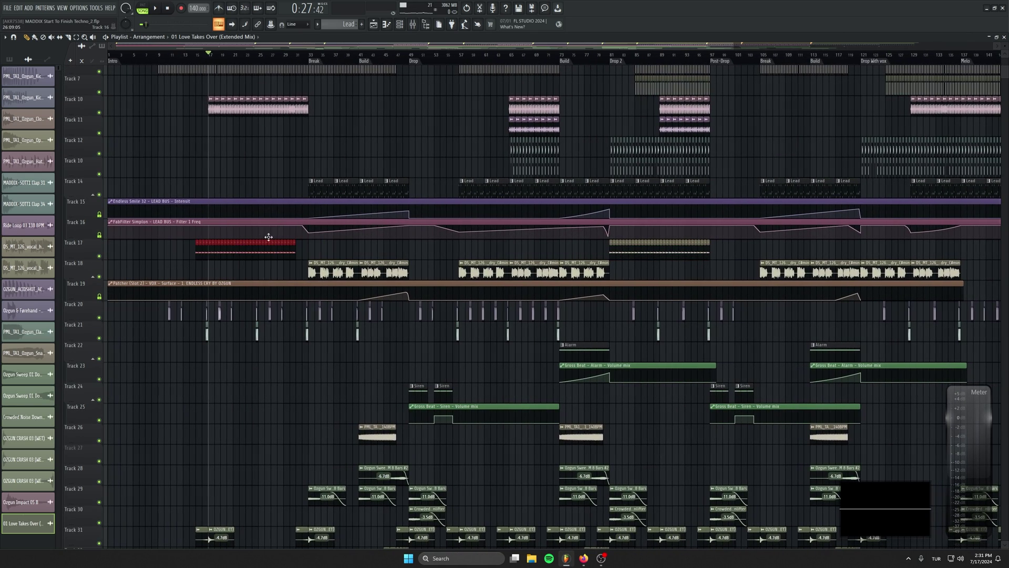
scroll(210, 105, up, 4)
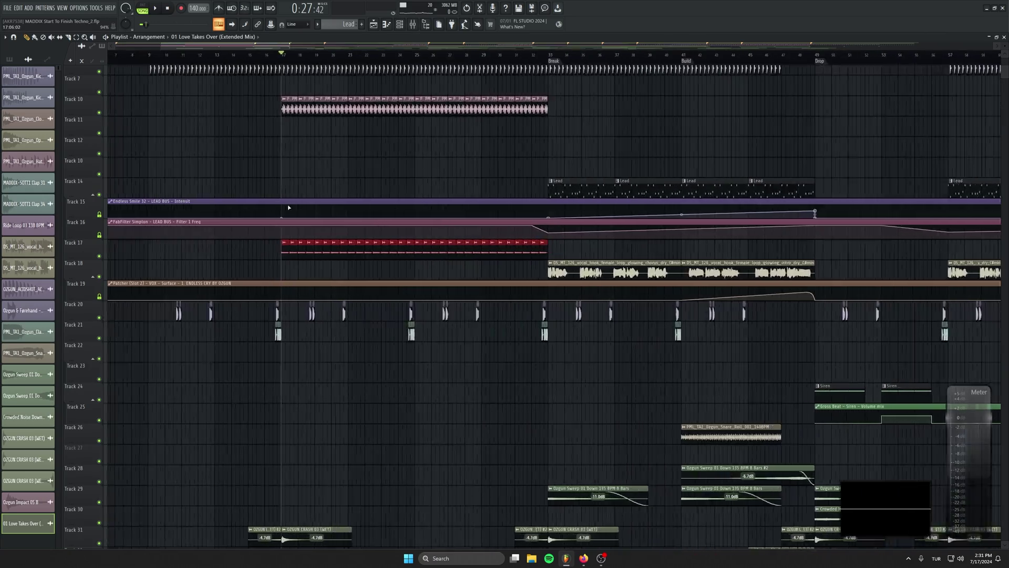
Copy the Track 17 clips from Drop 2 to the start of the Melo section
scroll(284, 173, up, 4)
drag(363, 267, 358, 218)
scroll(354, 336, down, 1)
scroll(354, 339, down, 8)
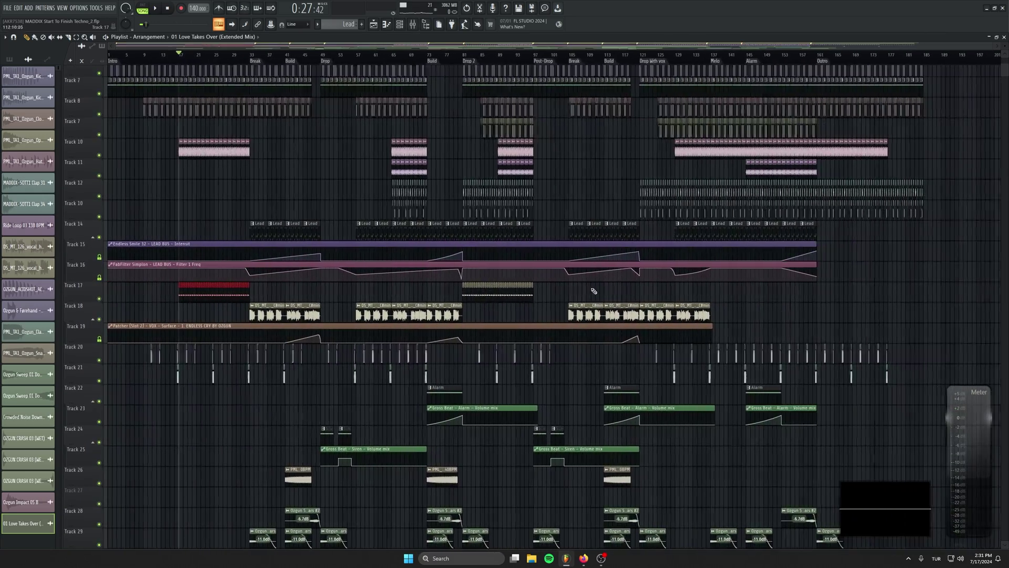
click(520, 289)
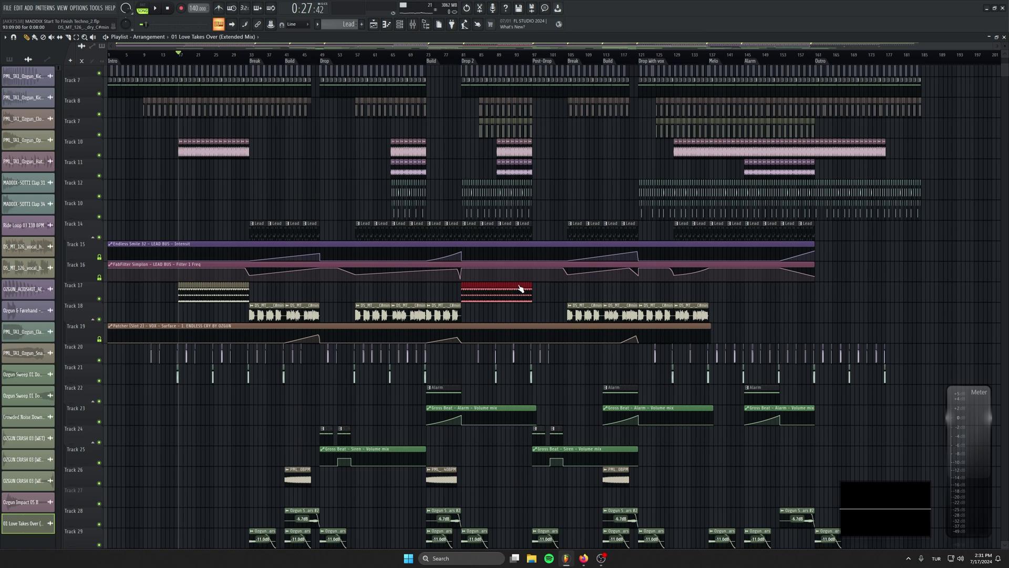
drag(515, 284, 878, 296)
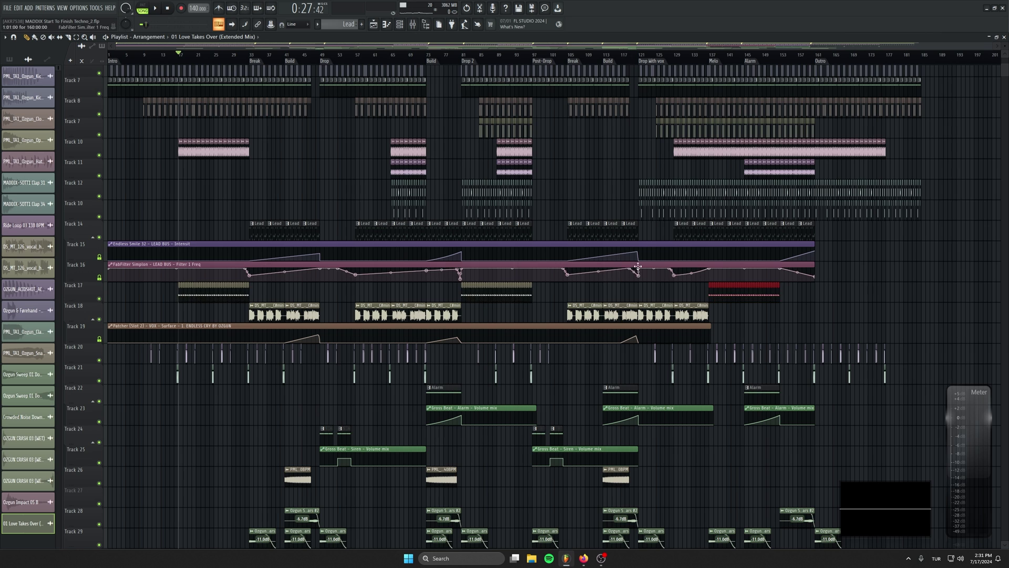
Copy the second Build's Alarm pattern and its Gross Beat volume mix automation to bar 25, leading into the first Break
scroll(513, 336, down, 3)
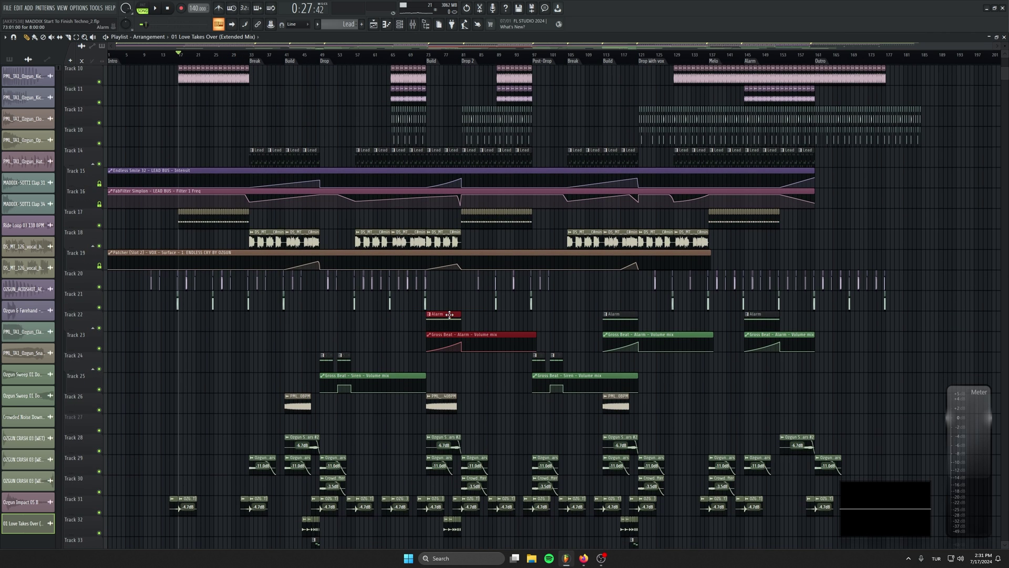
drag(449, 314, 260, 320)
scroll(200, 319, up, 4)
drag(298, 285, 406, 326)
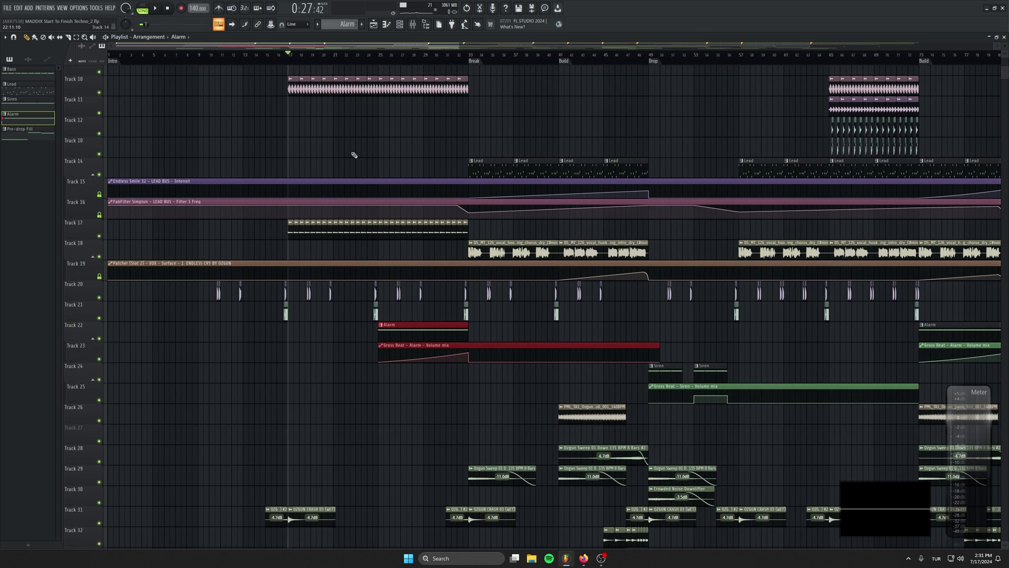
Play the arrangement from bar 25 and check the Alarm channel's level in the mixer
click(372, 55)
key(space)
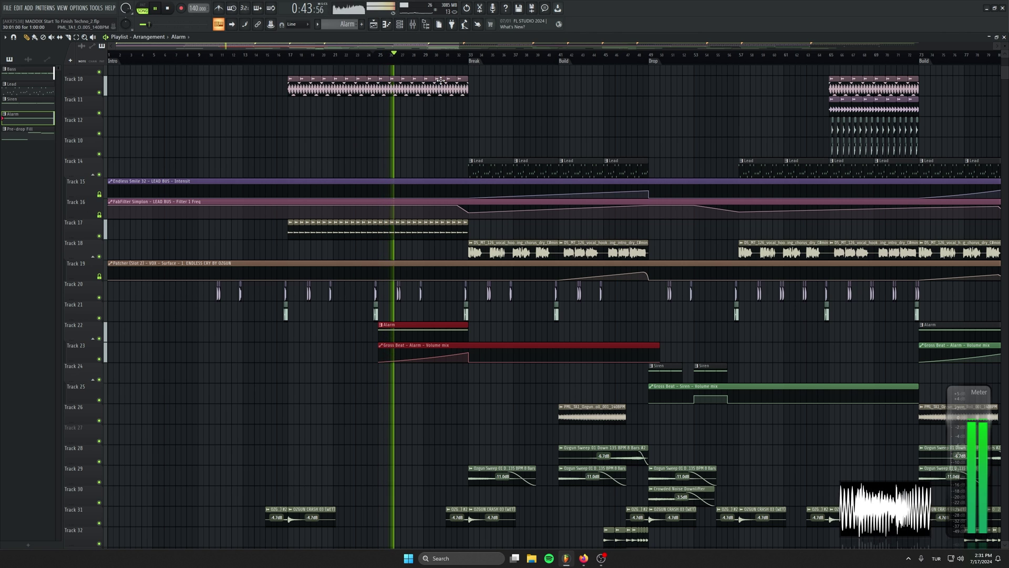
click(414, 27)
click(634, 436)
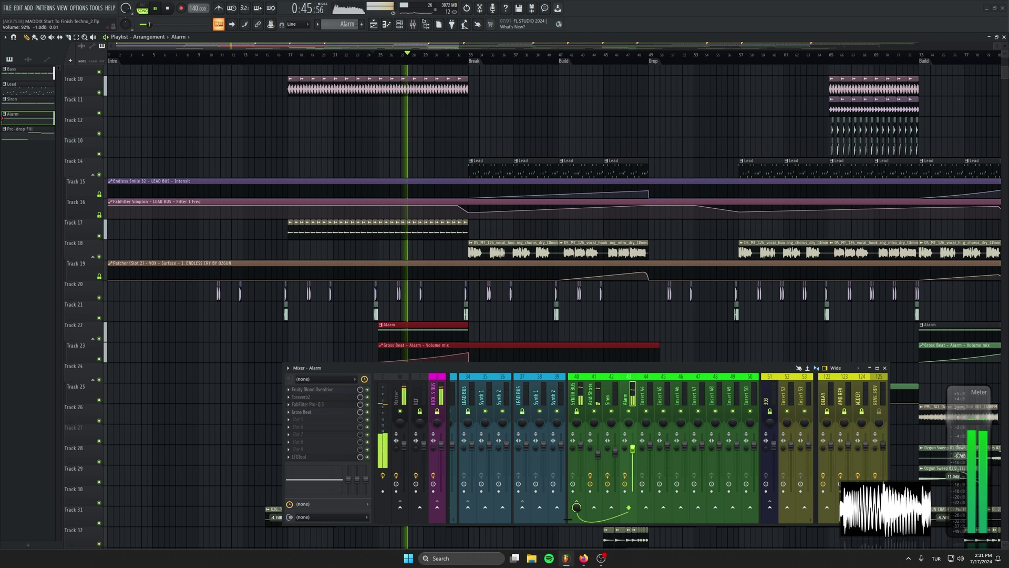
click(884, 368)
Copy the Track 28 sweep clip from the first Build to bar 25, ahead of the first Break
scroll(582, 270, down, 5)
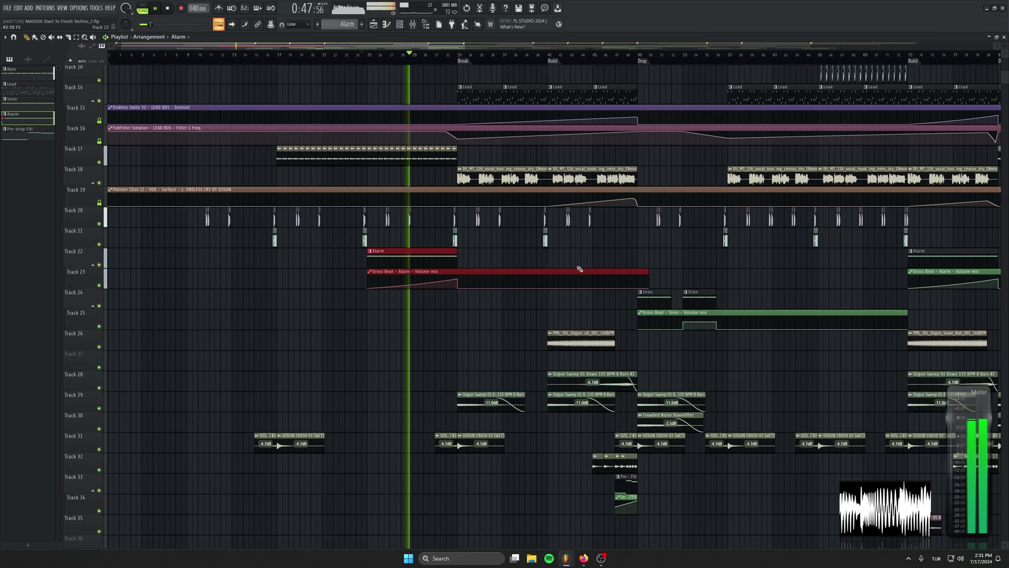
drag(582, 361, 401, 361)
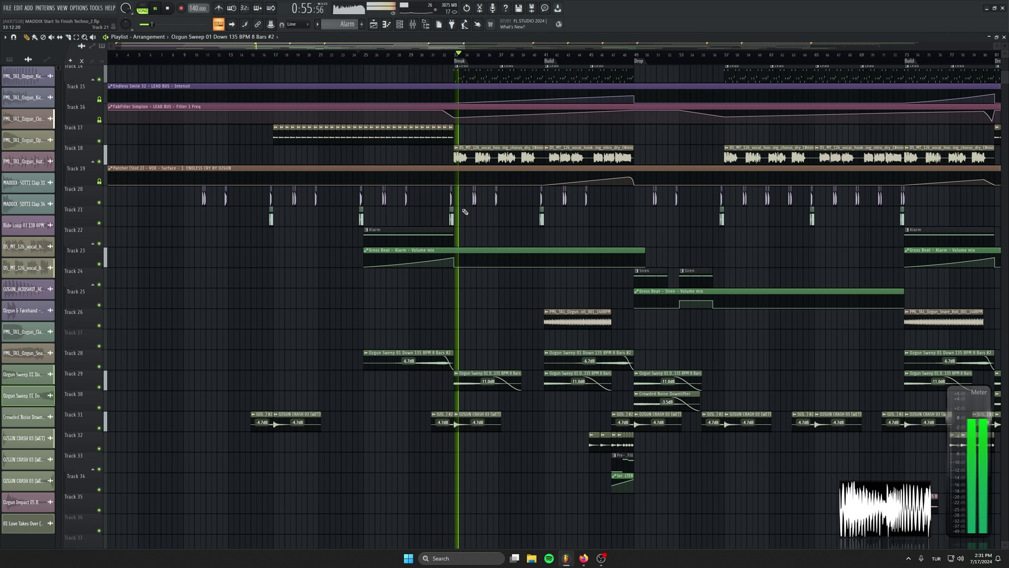
drag(499, 208, 471, 302)
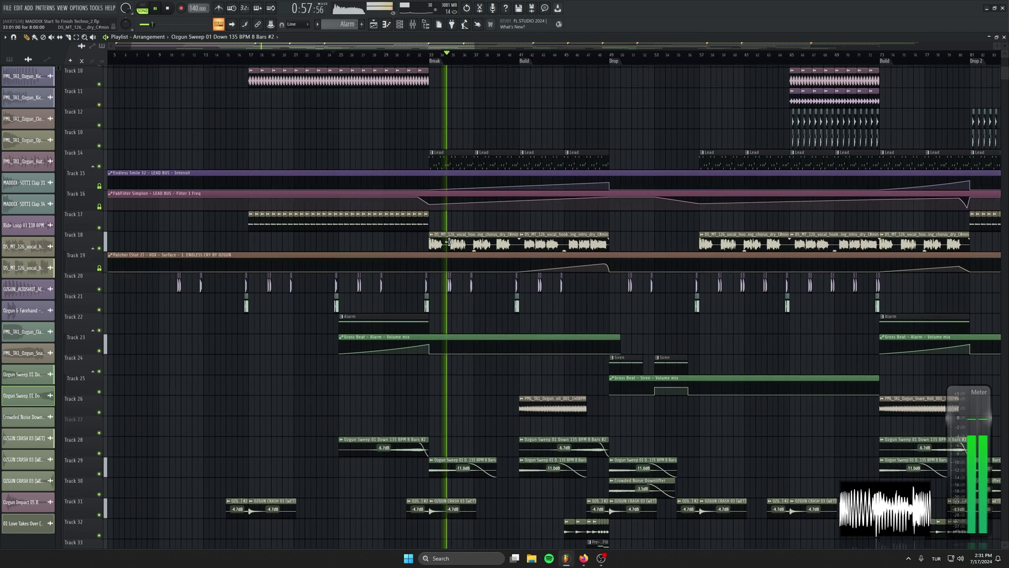
Listen through the first Break, Build and Drop while looking over all tracks, and stop playback
scroll(453, 265, down, 3)
scroll(455, 271, down, 1)
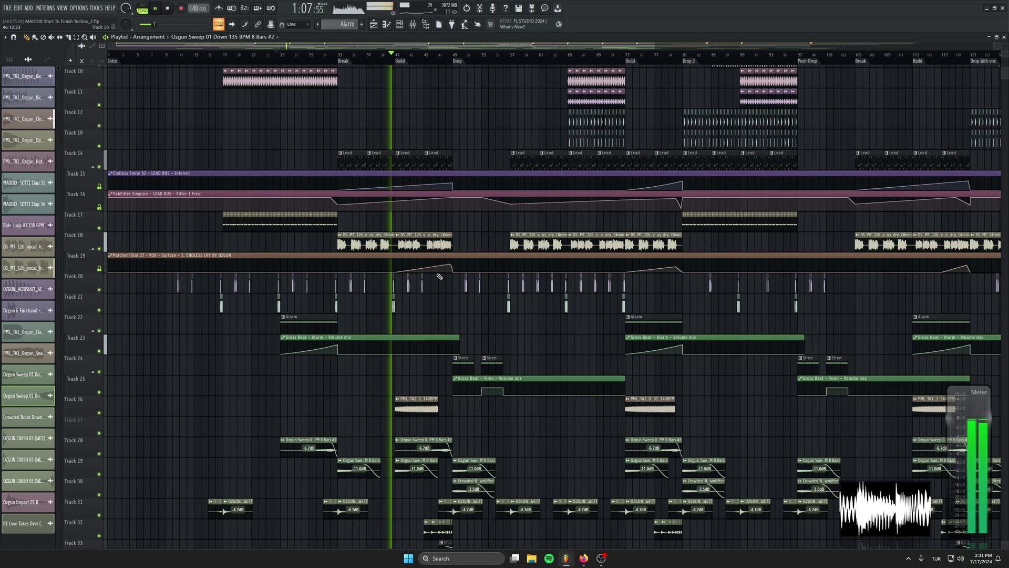
scroll(439, 276, down, 1)
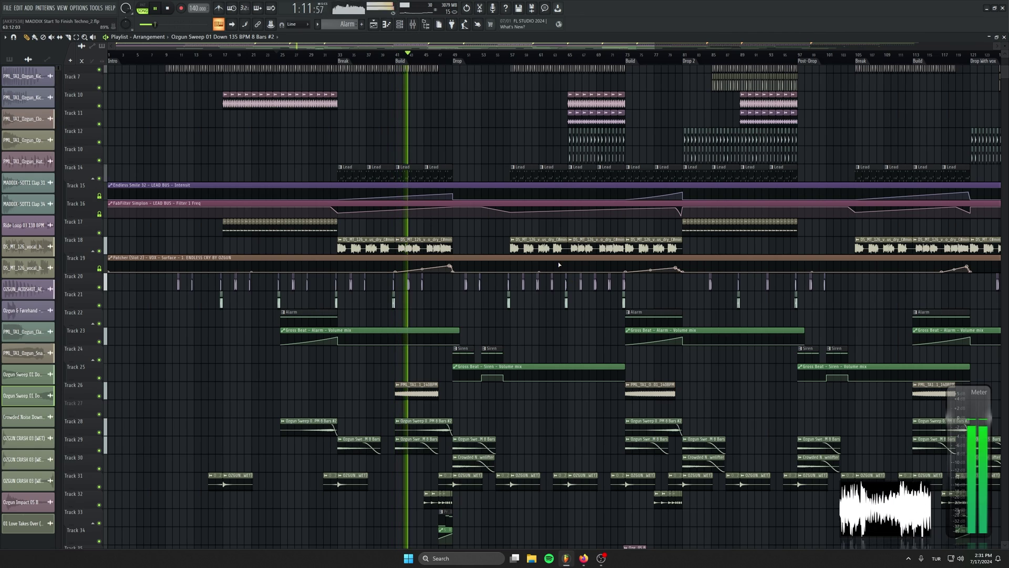
scroll(541, 278, down, 3)
scroll(541, 278, down, 1)
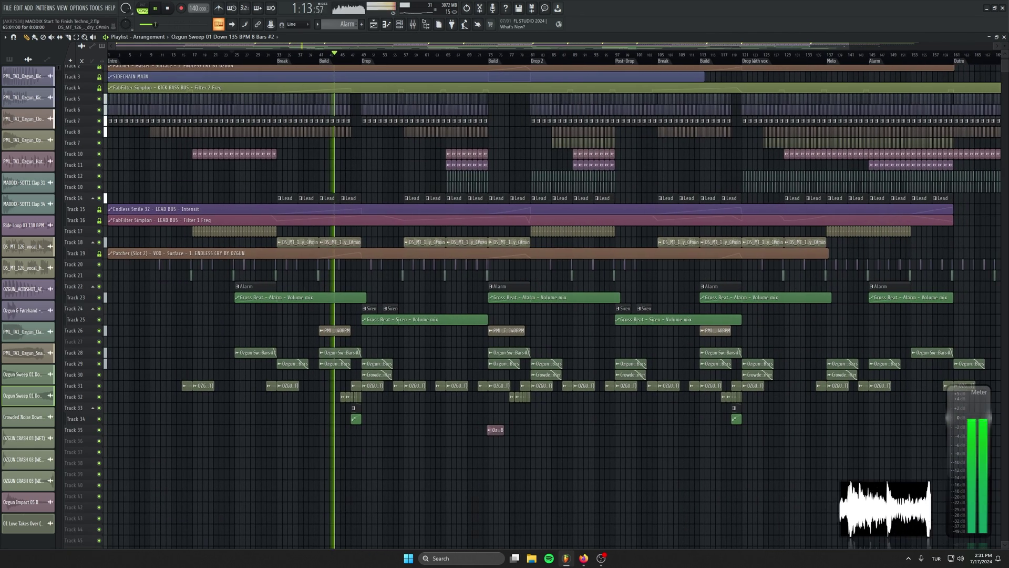
scroll(499, 249, down, 2)
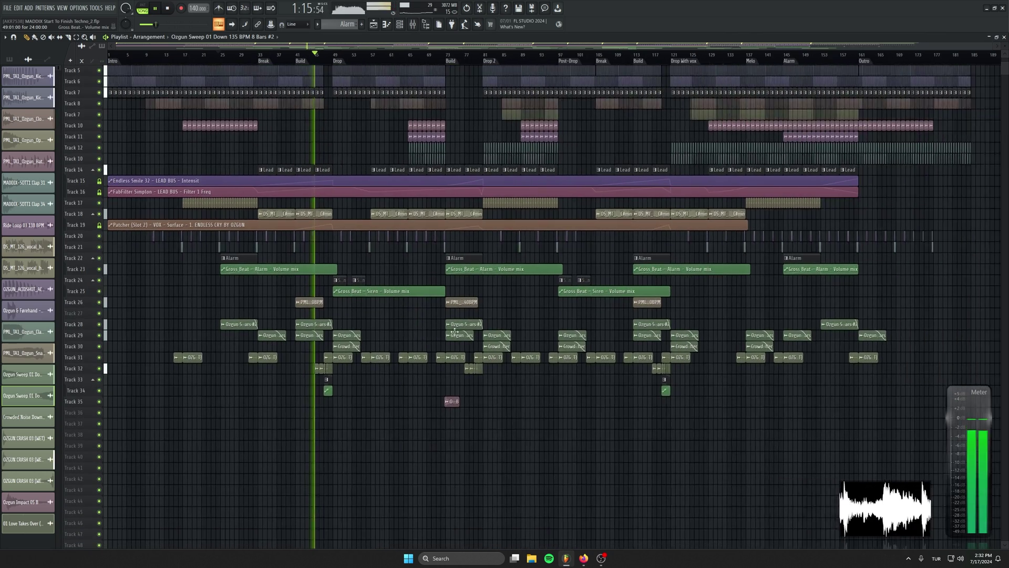
scroll(476, 360, down, 2)
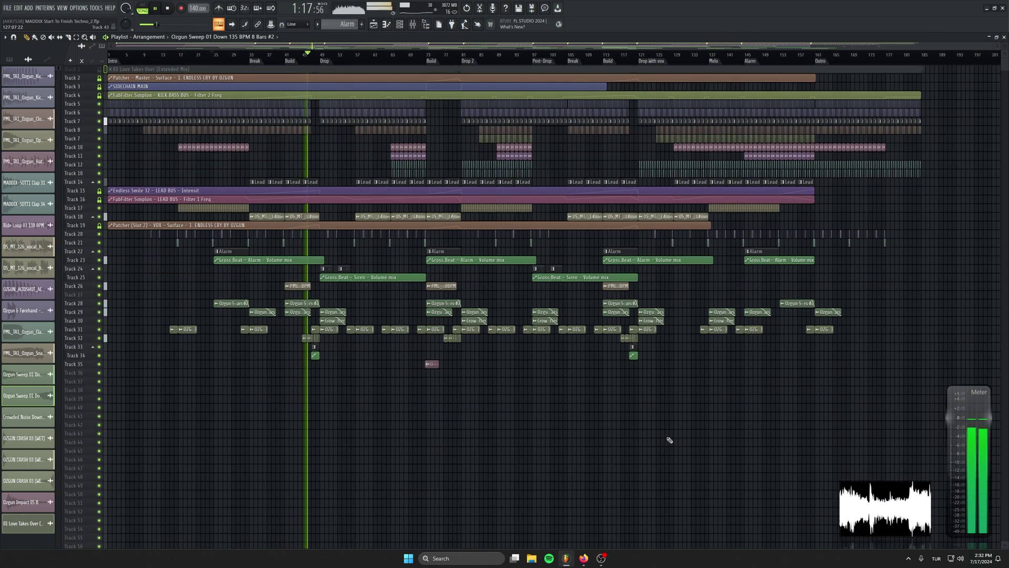
scroll(544, 395, up, 3)
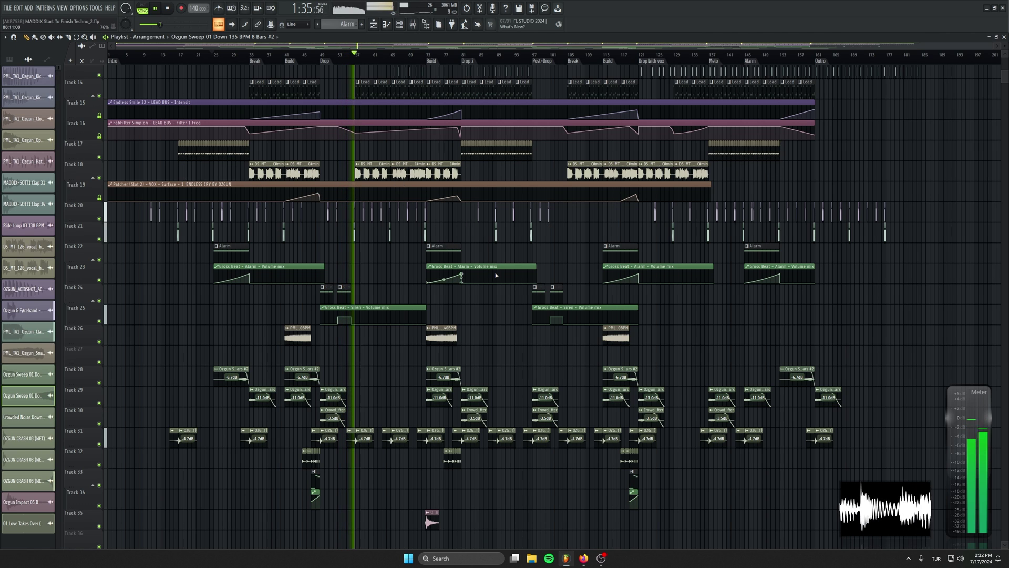
scroll(496, 274, up, 6)
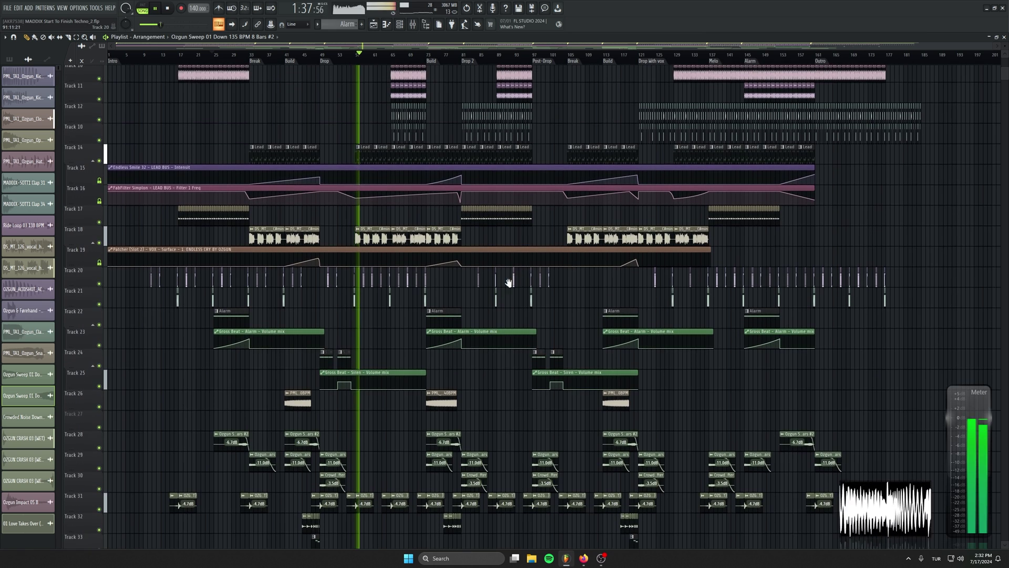
scroll(511, 347, up, 1)
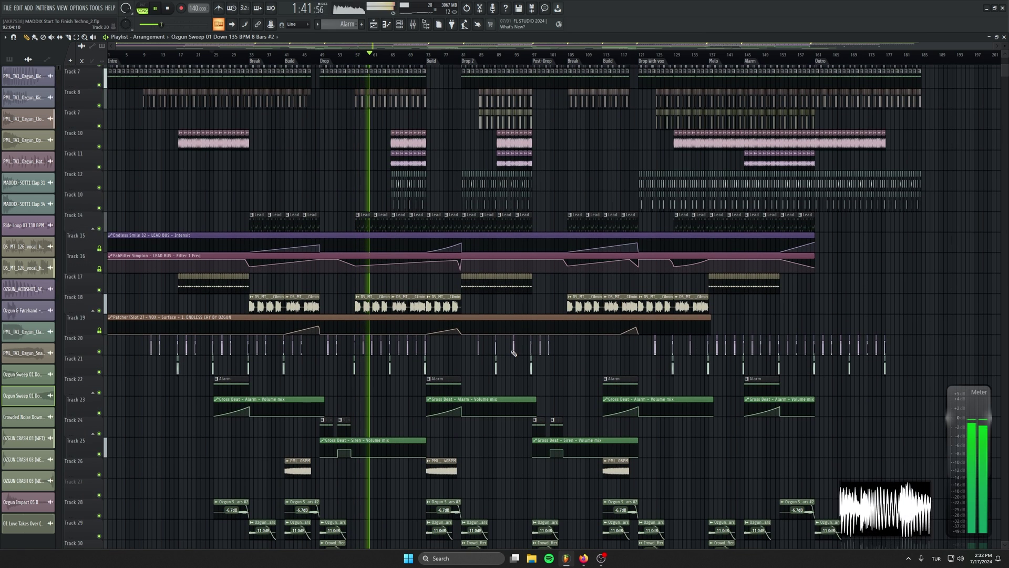
click(169, 12)
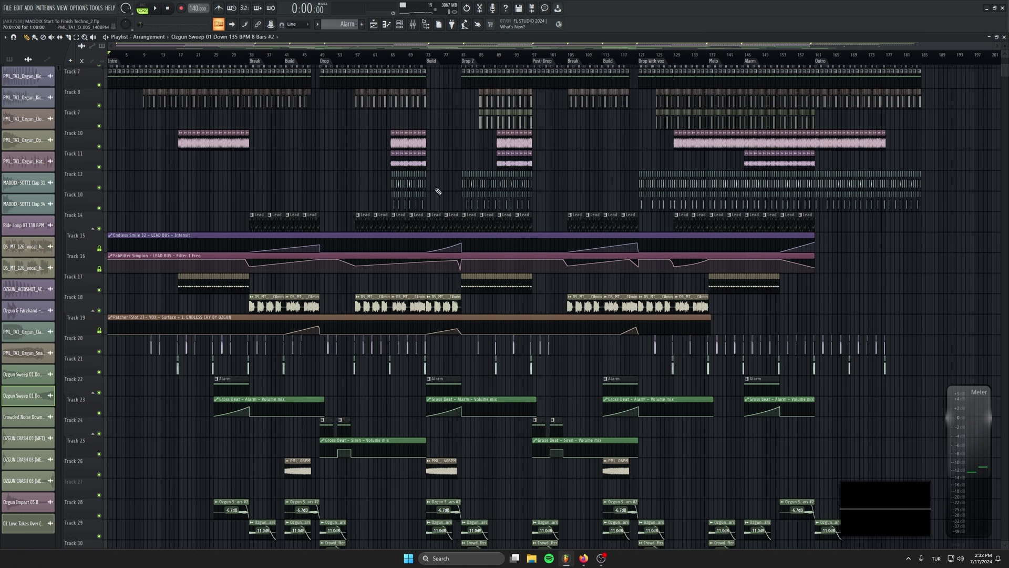
Copy the Track 35 impact clip and the Outro's Track 31 crash clips to bar 177, and play the spot
scroll(438, 192, down, 5)
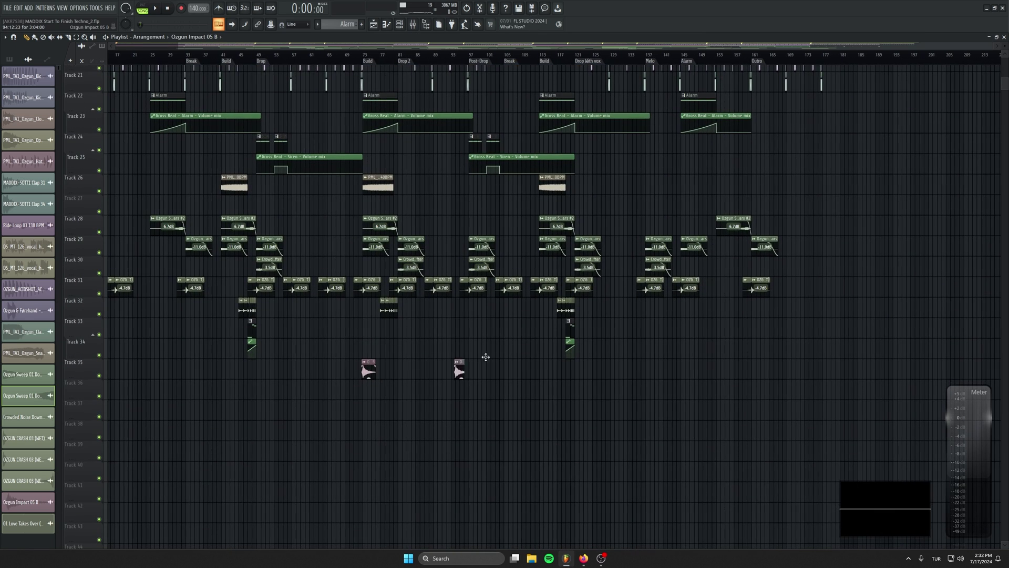
scroll(868, 356, up, 3)
drag(865, 340, 617, 356)
drag(521, 379, 612, 378)
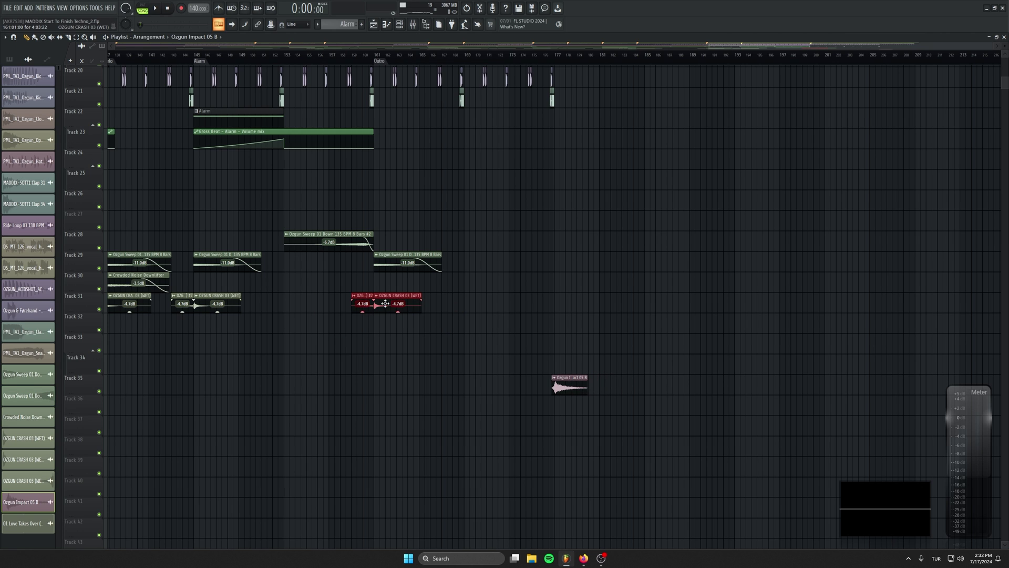
drag(385, 303, 582, 302)
click(543, 56)
key(space)
drag(746, 273, 784, 290)
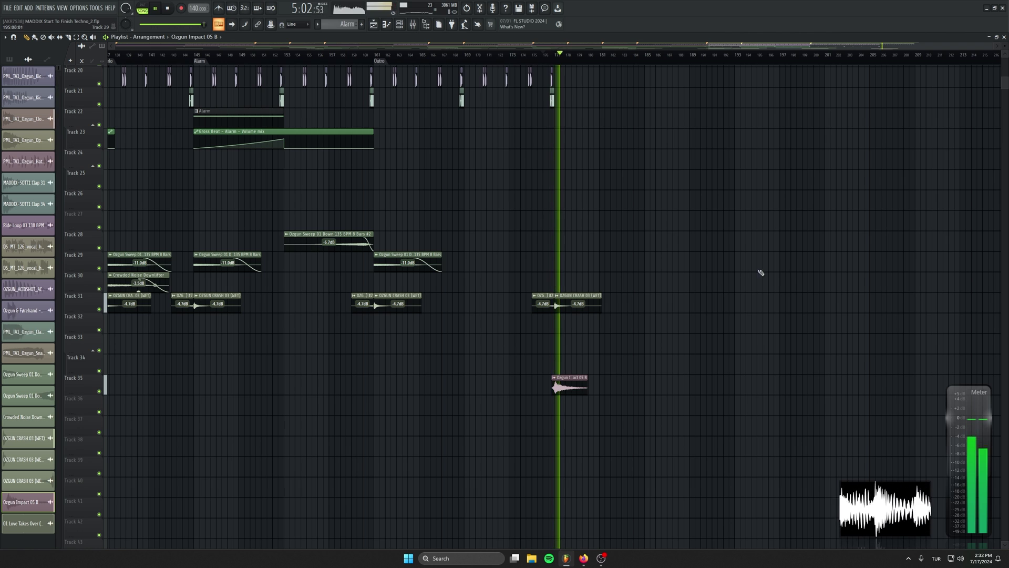
Move the copied impact and crash clips to bar 185 at the end of the Outro, and play the ending
drag(644, 250, 578, 386)
drag(585, 295, 709, 296)
key(space)
click(633, 55)
key(space)
drag(613, 209, 413, 221)
drag(506, 314, 476, 309)
click(476, 55)
click(432, 56)
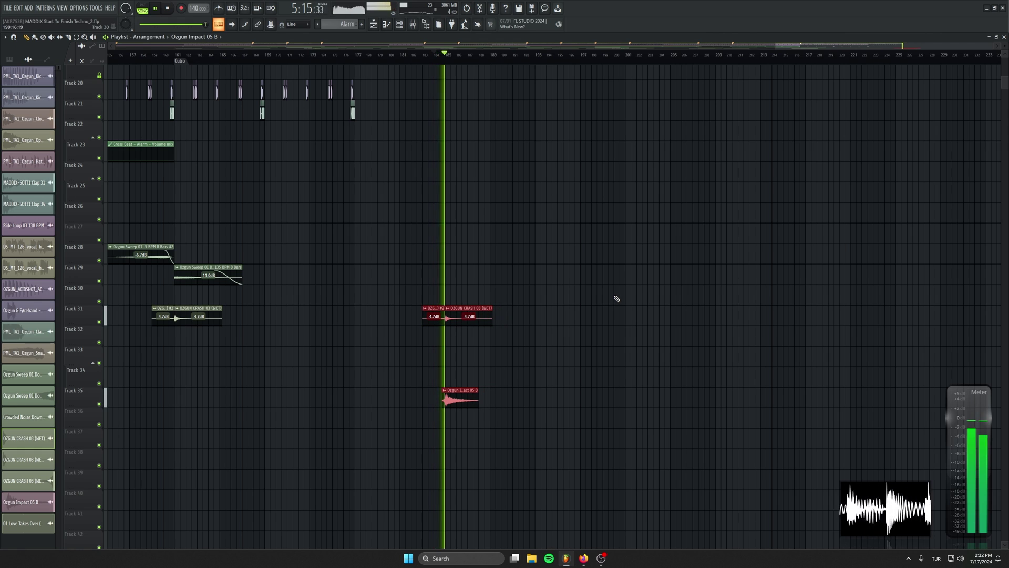
scroll(652, 404, down, 1)
scroll(652, 403, down, 5)
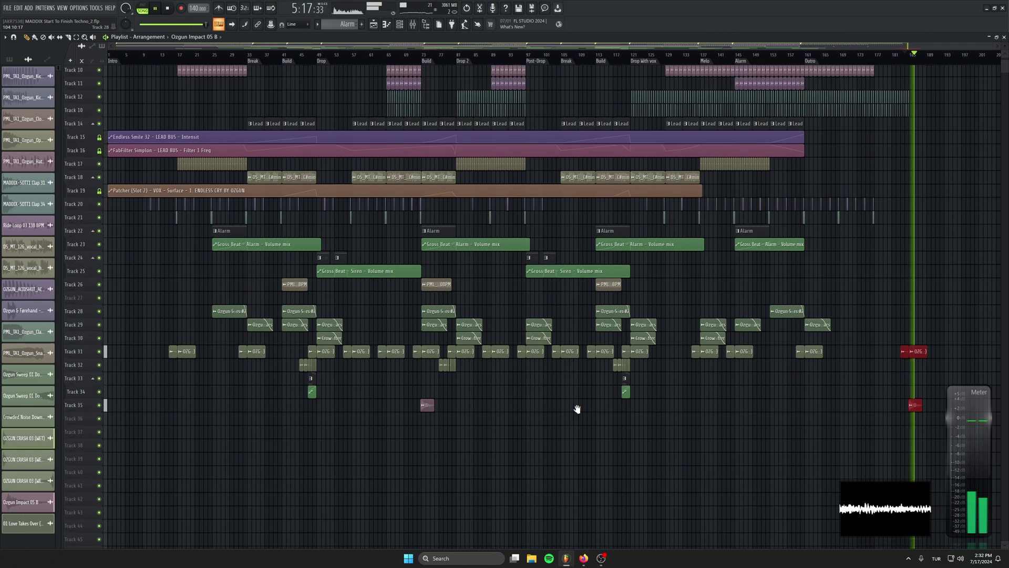
key(space)
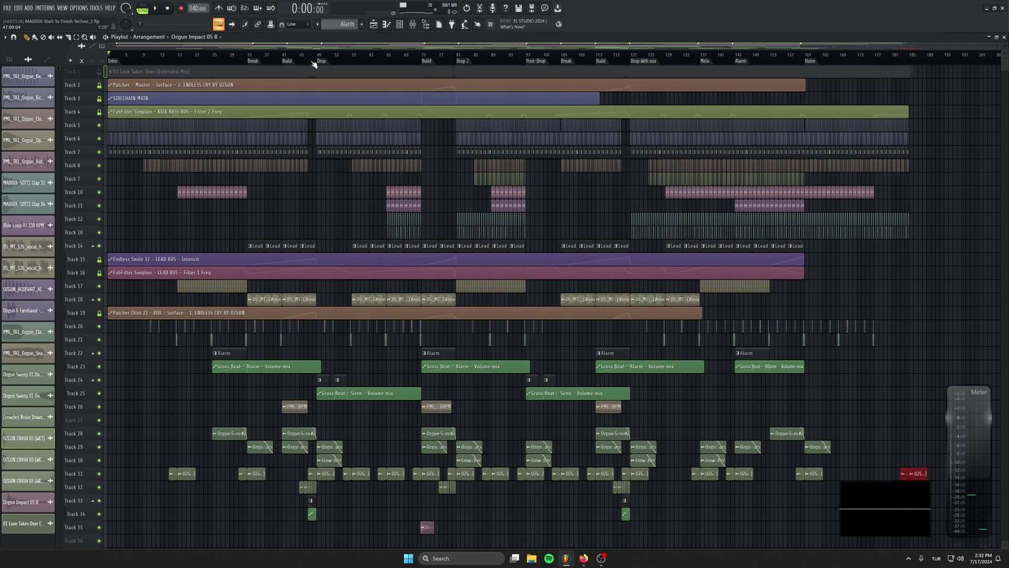
Solo Track 5 and re-enable Tracks 6, 7 and 8 alongside it
right_click(99, 126)
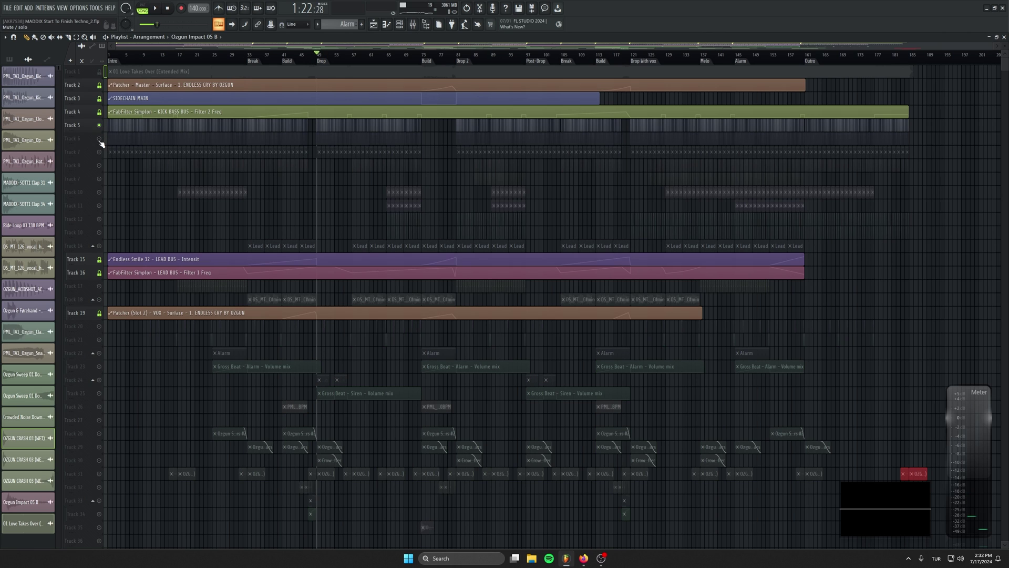
click(98, 139)
click(98, 153)
click(99, 166)
Open the SPAN analyzer from the master channel below the drum and bass tracks, closing the Fruity Limiter and LFOTool windows
click(417, 26)
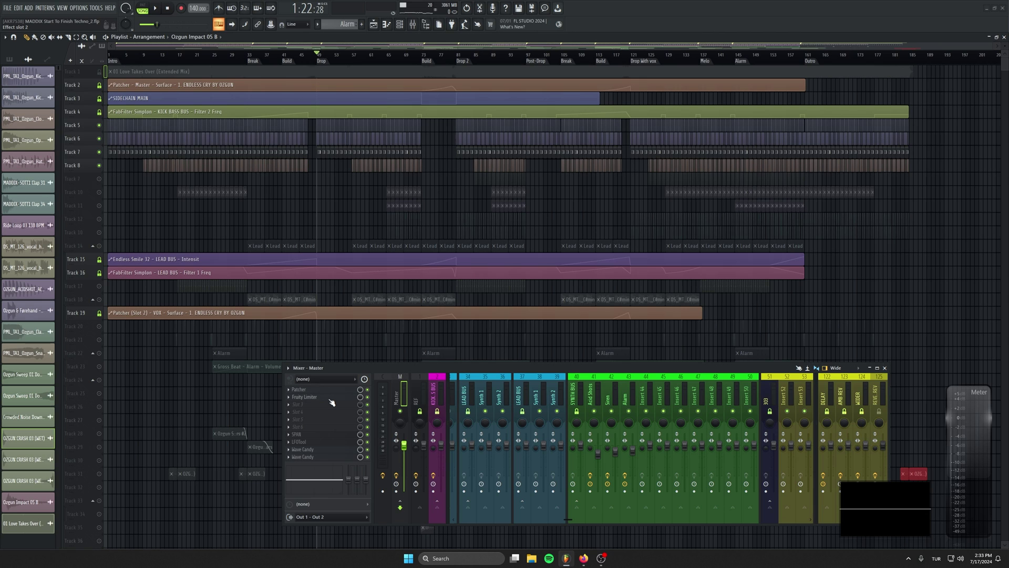
click(337, 398)
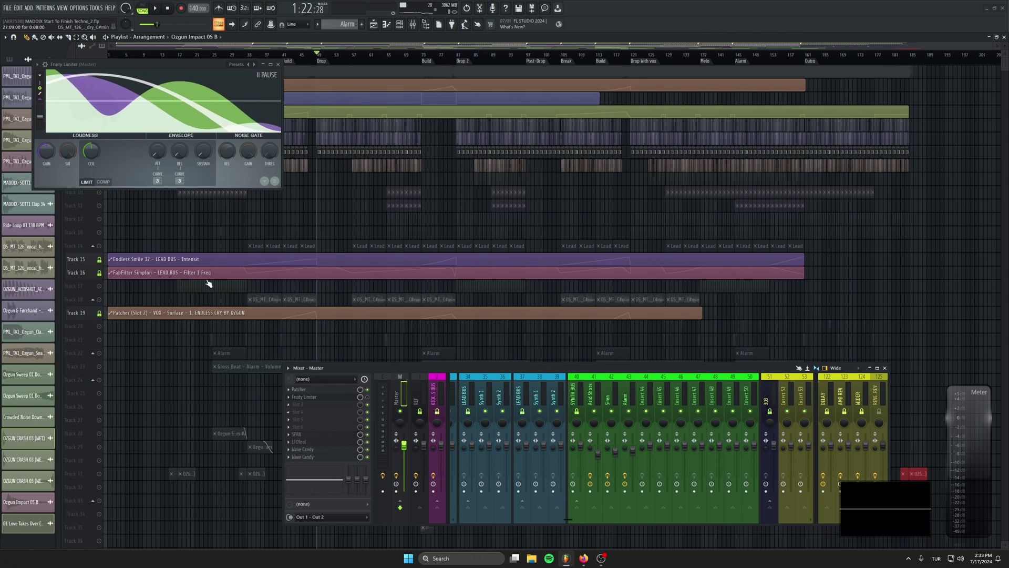
click(278, 64)
click(334, 443)
click(312, 434)
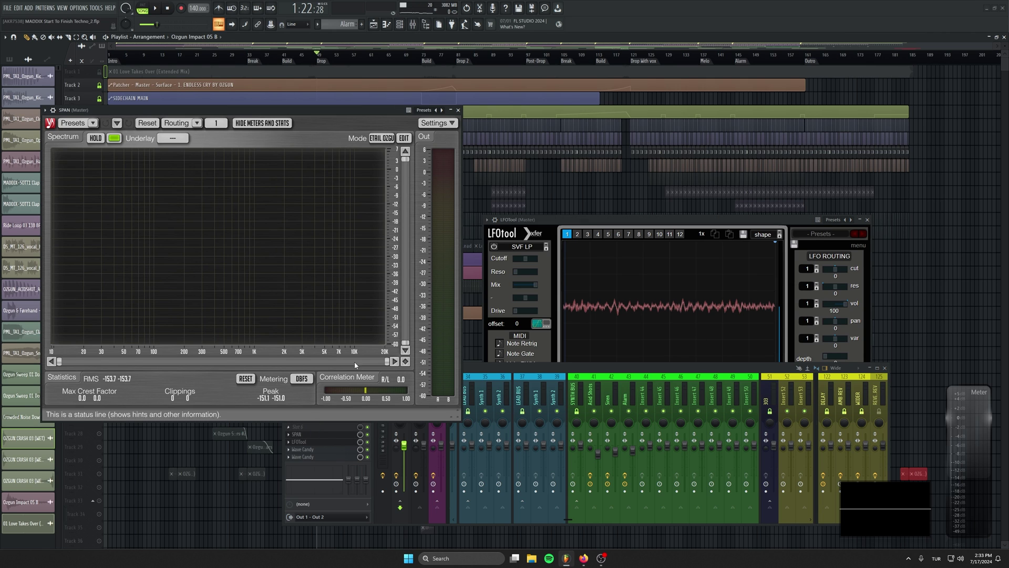
drag(304, 108, 345, 264)
click(867, 220)
scroll(286, 185, up, 5)
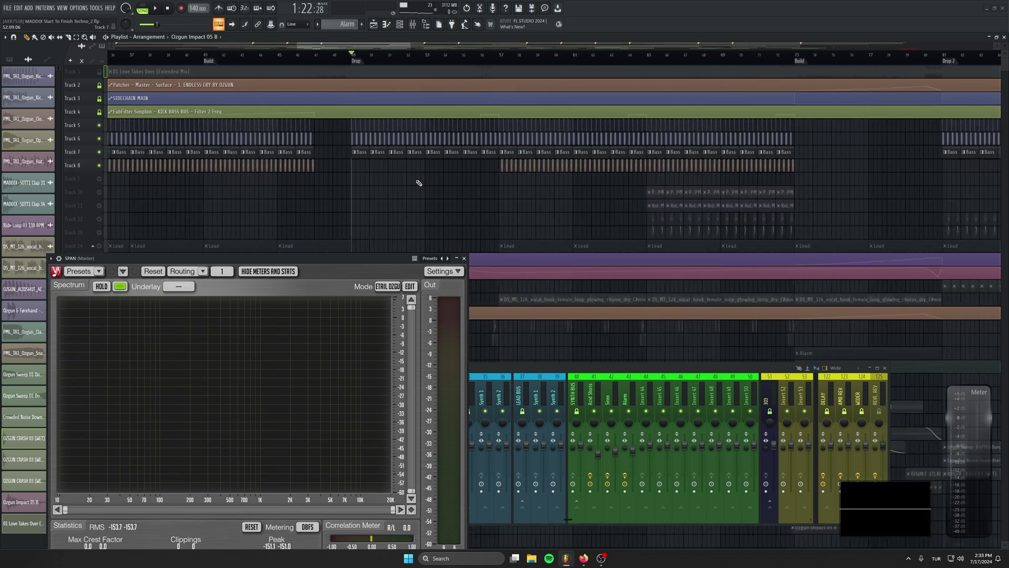
Keep only the kick Tracks 5 and 6 active, play the Drop and read the kick's peak in SPAN
scroll(341, 210, up, 5)
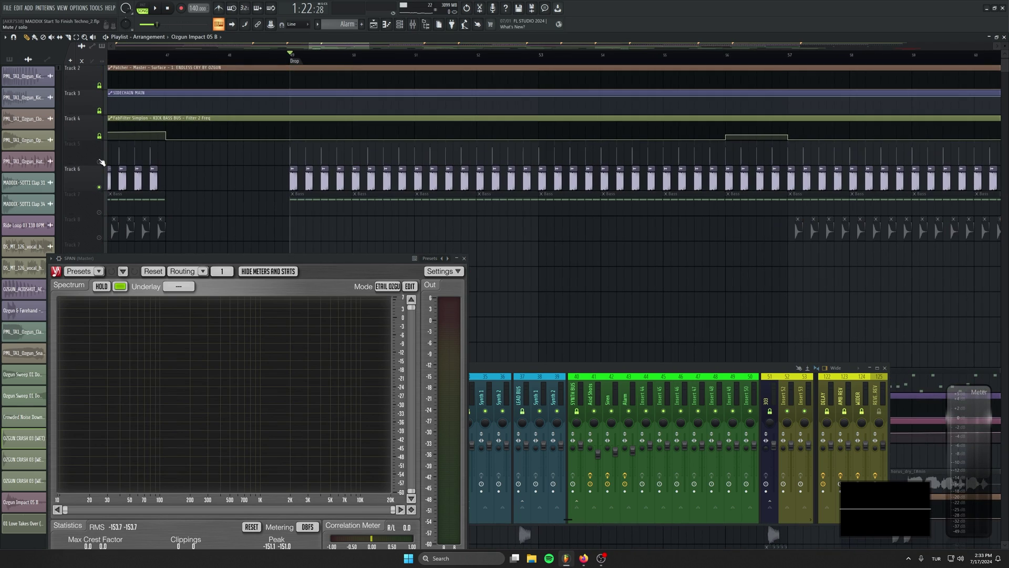
drag(530, 369, 718, 335)
key(space)
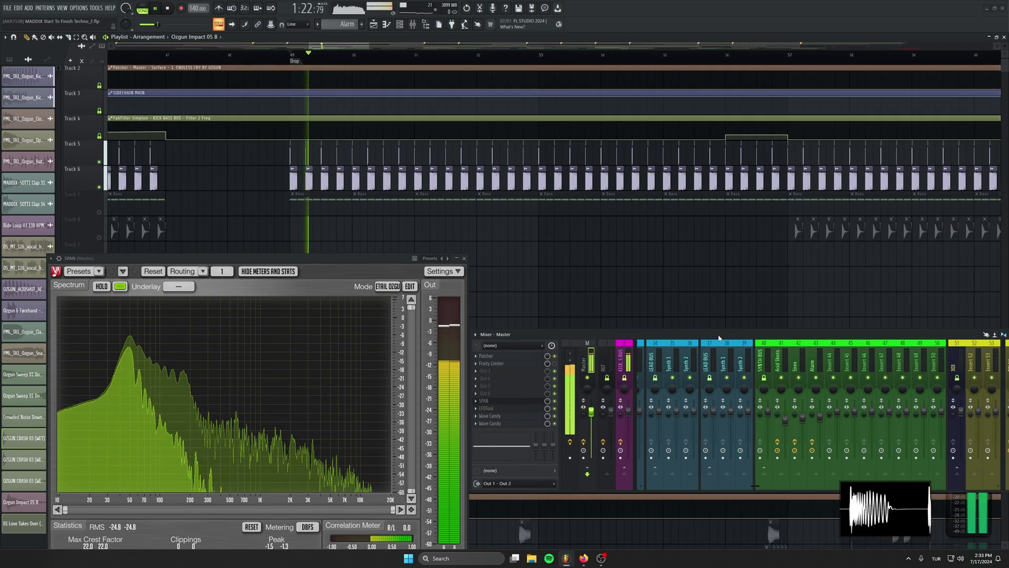
key(space)
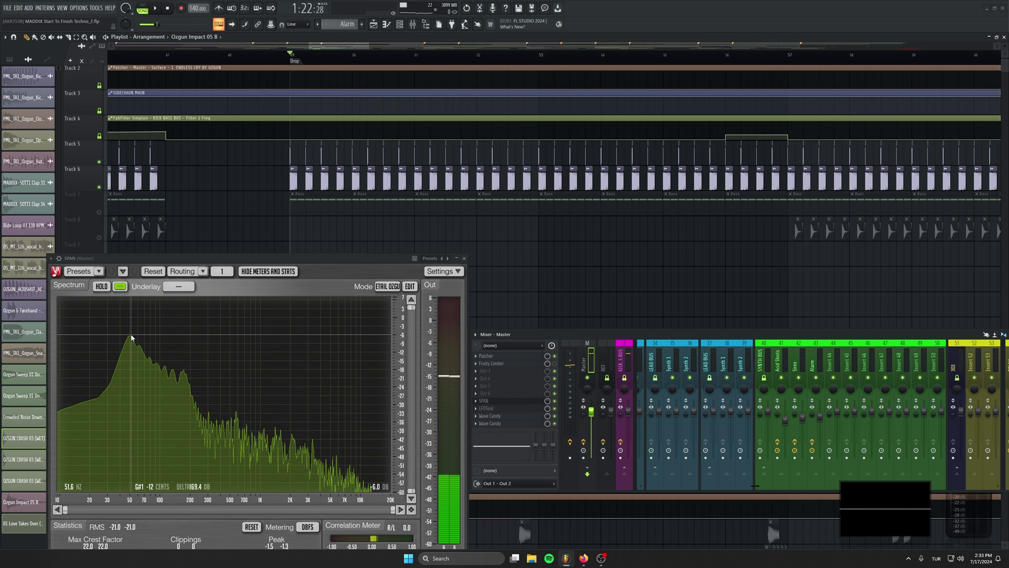
Solo the bass on Track 7, play the Drop and read its peak in SPAN
right_click(99, 213)
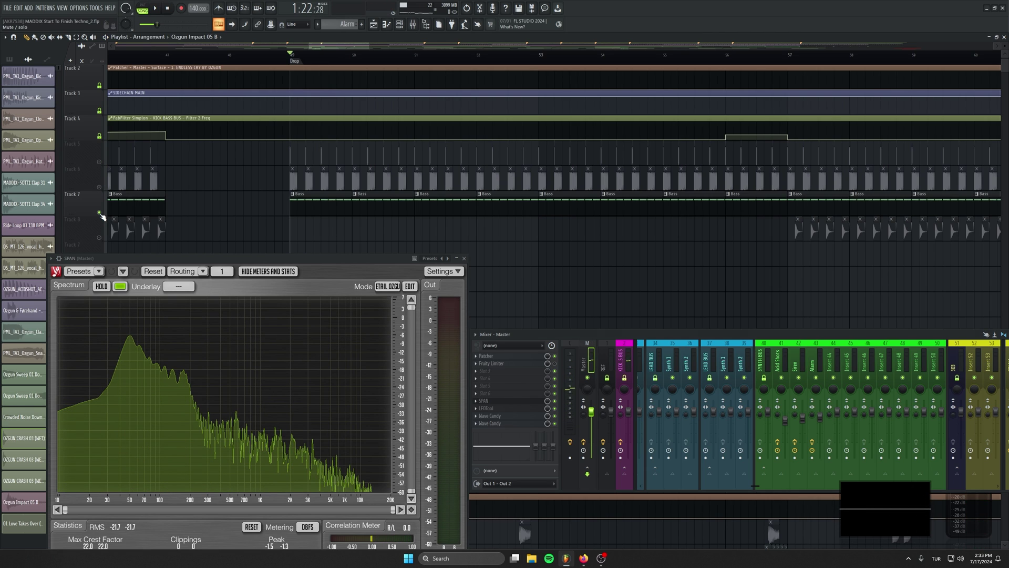
key(space)
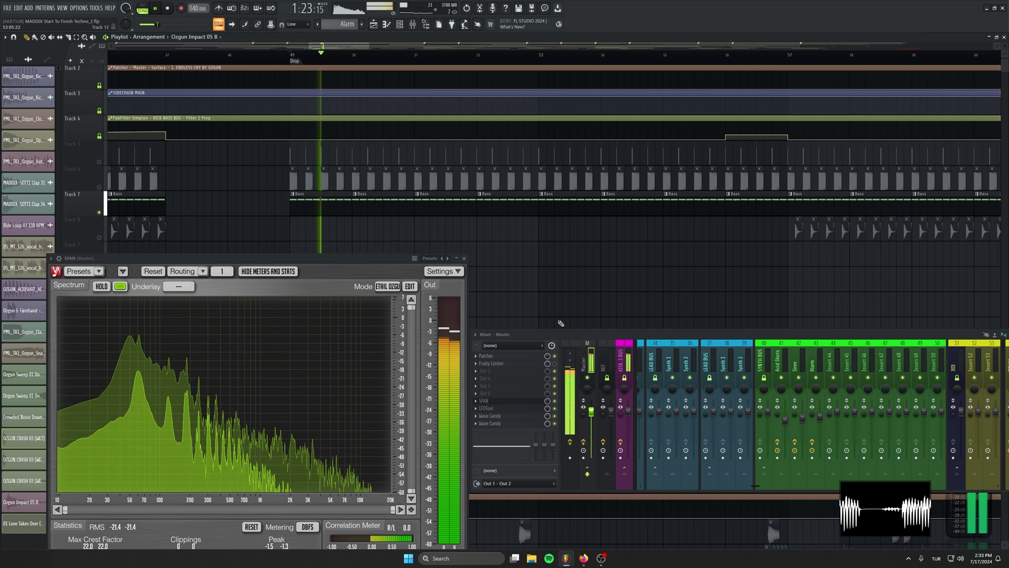
key(space)
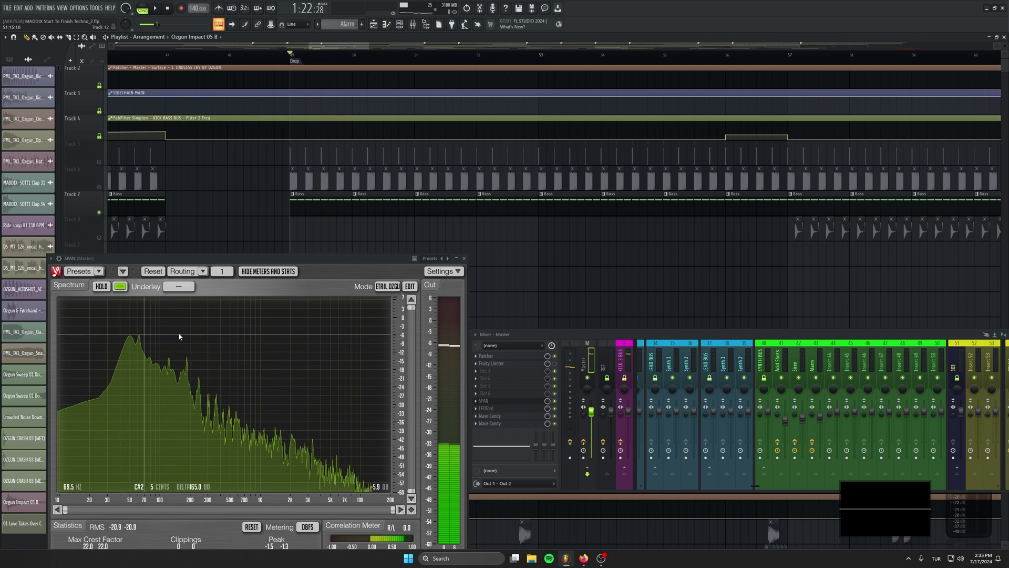
scroll(693, 351, up, 4)
scroll(693, 351, up, 6)
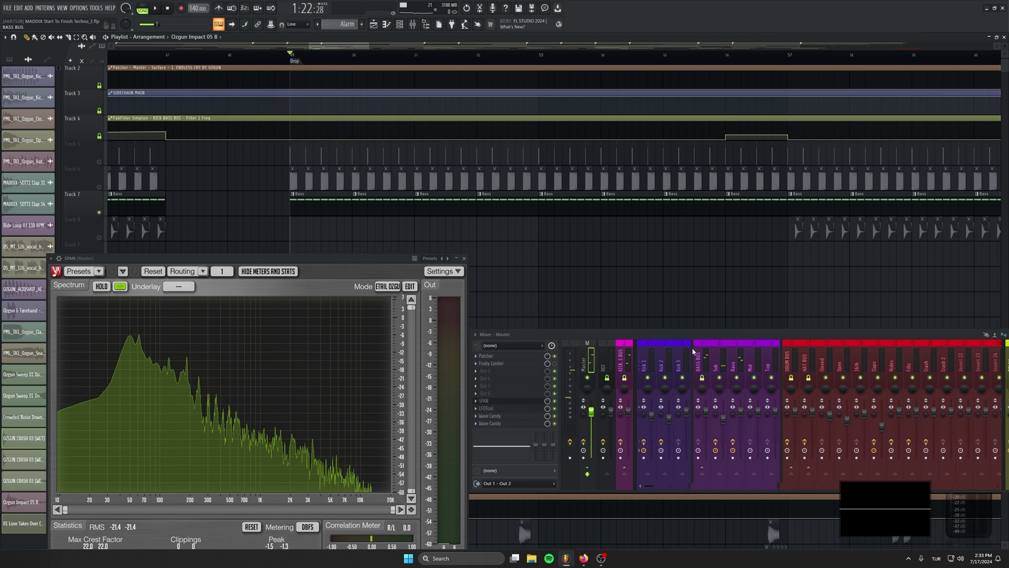
Check the Sub channel's fader in the mixer, replay the bass and reselect the Master channel
click(739, 420)
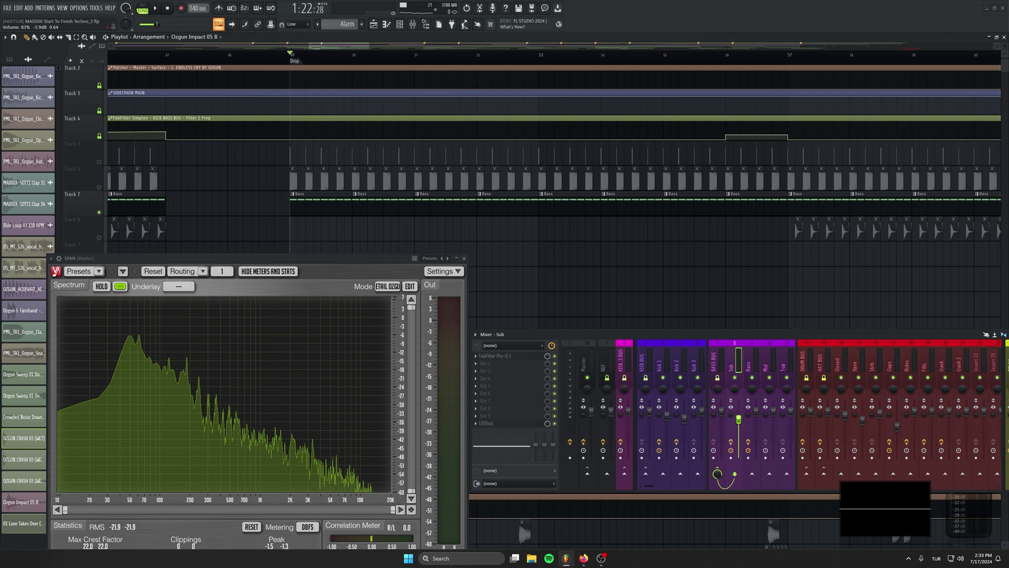
key(space)
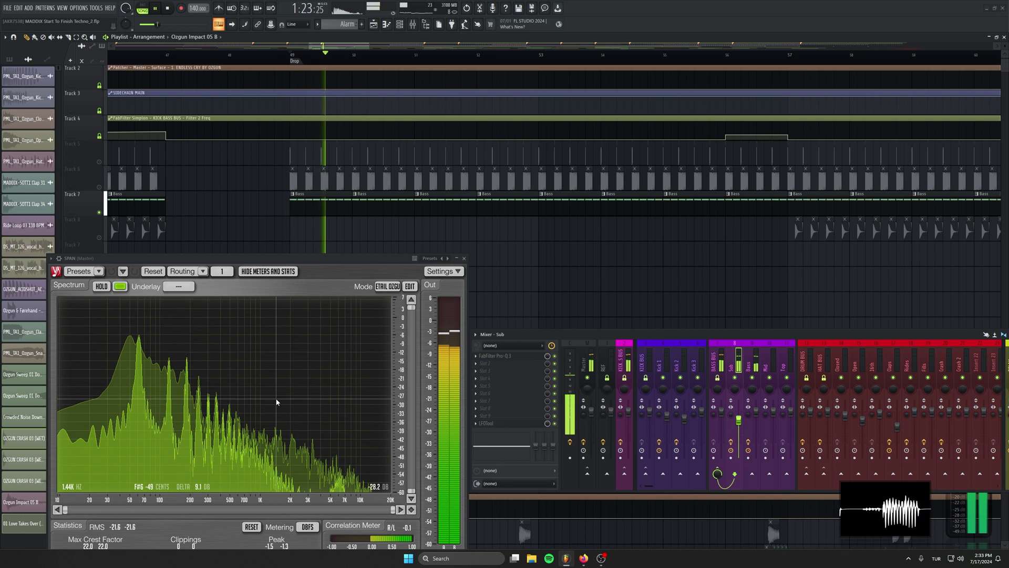
click(584, 402)
Play the Drop with kick Tracks 5 and 6 and bass Track 7 together, watching the SPAN spectrum
key(space)
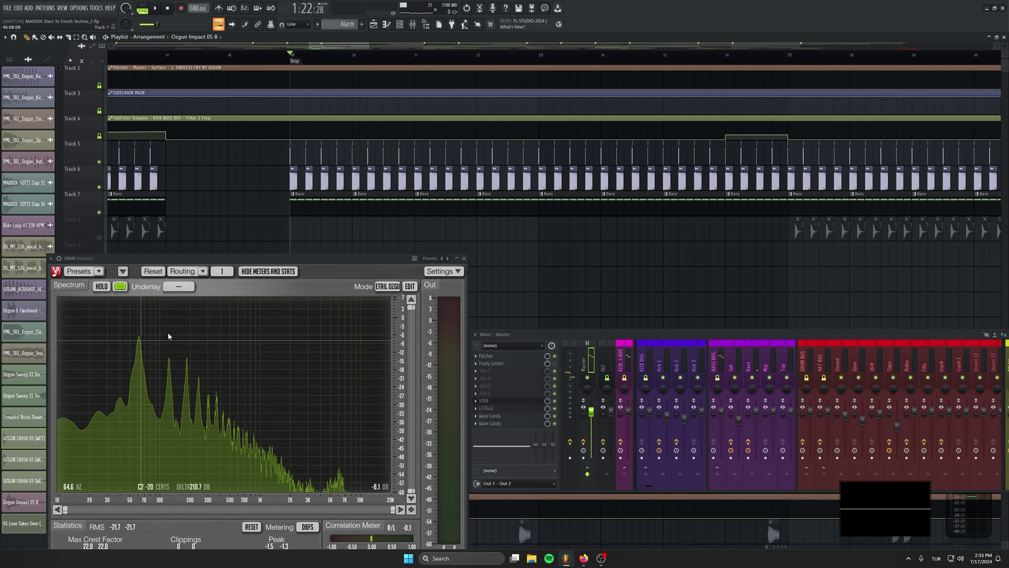
key(space)
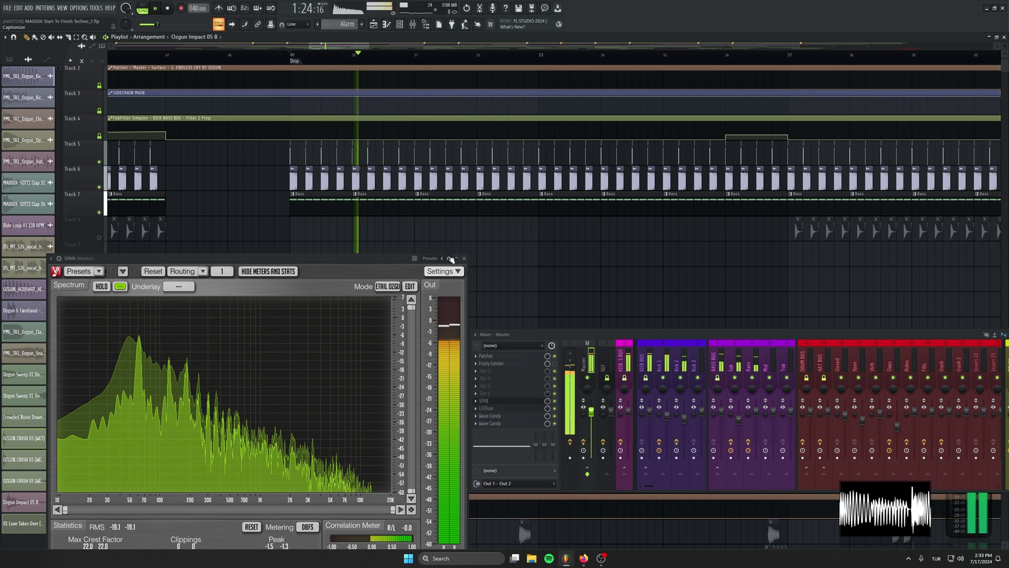
key(space)
Select the last eight bars before the Build that precedes Drop 2 as the playback range
scroll(326, 225, down, 5)
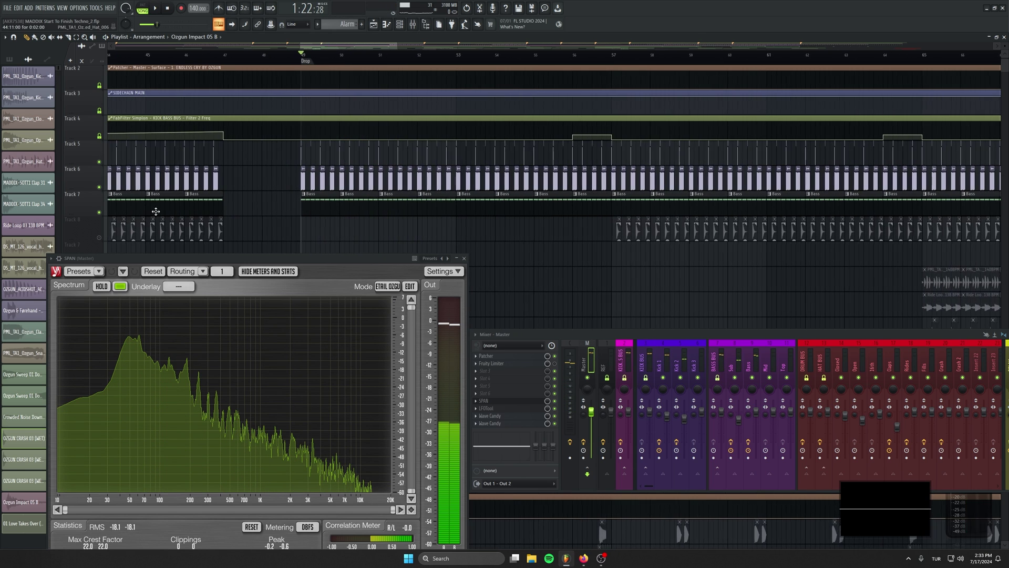
scroll(451, 158, up, 1)
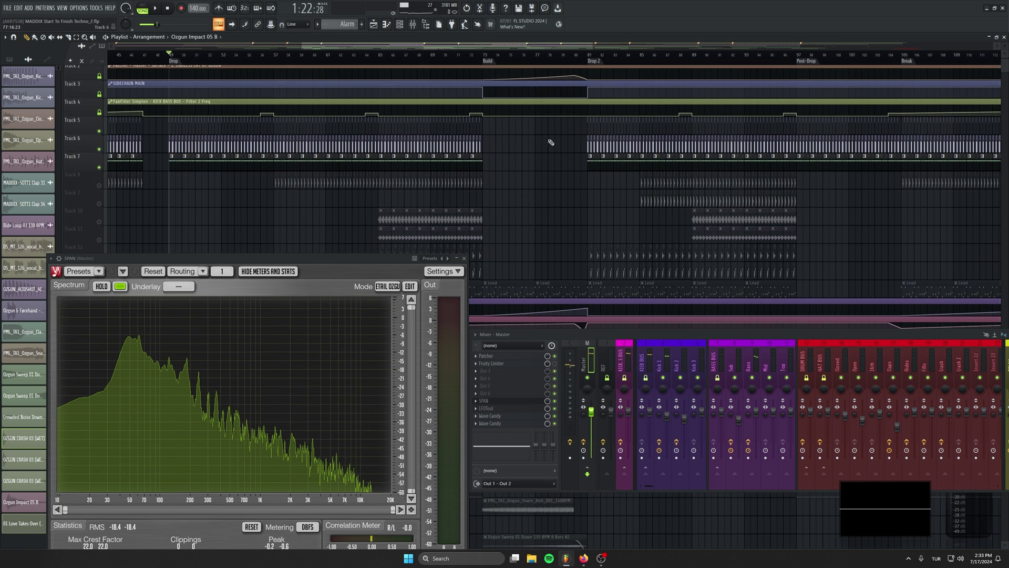
drag(378, 55, 487, 55)
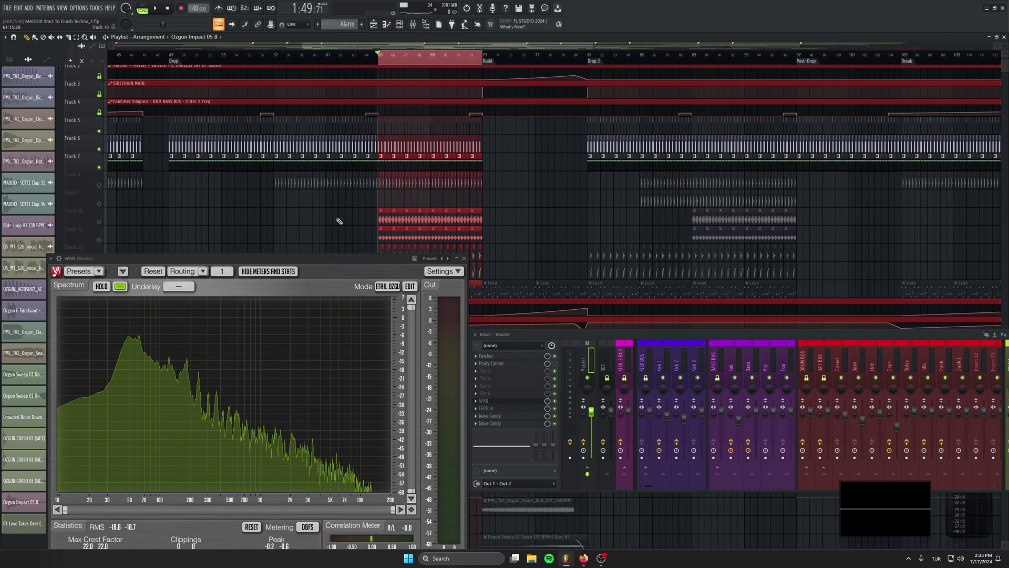
Re-enable Track 8 and the percussion tracks from Track 10 down, moving the SPAN window clear of them
drag(331, 256, 328, 283)
click(99, 185)
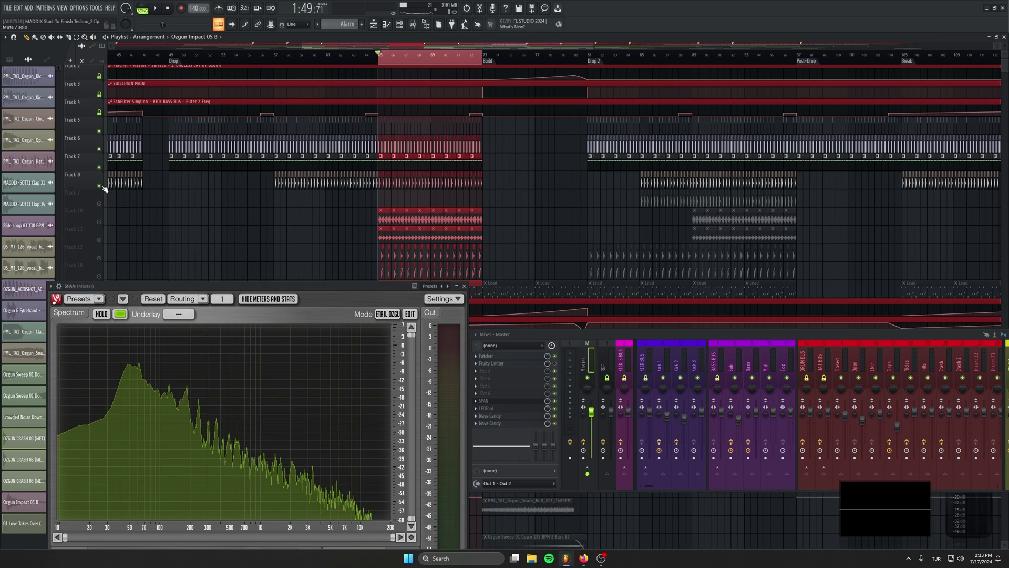
click(98, 221)
click(99, 239)
click(99, 258)
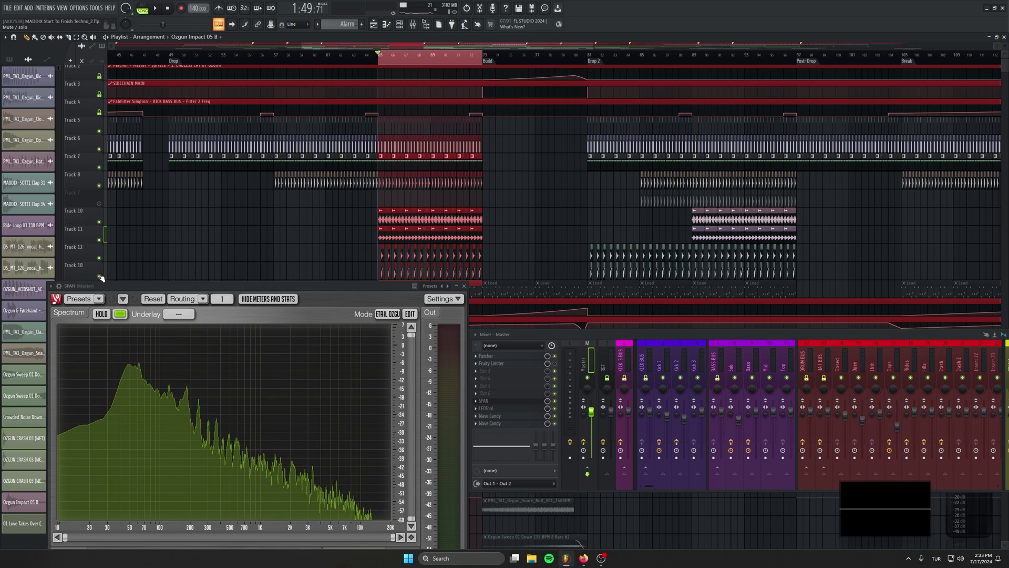
Select the Alarm section from bar 145 to bar 161 as the playback range
click(542, 203)
scroll(427, 236, down, 4)
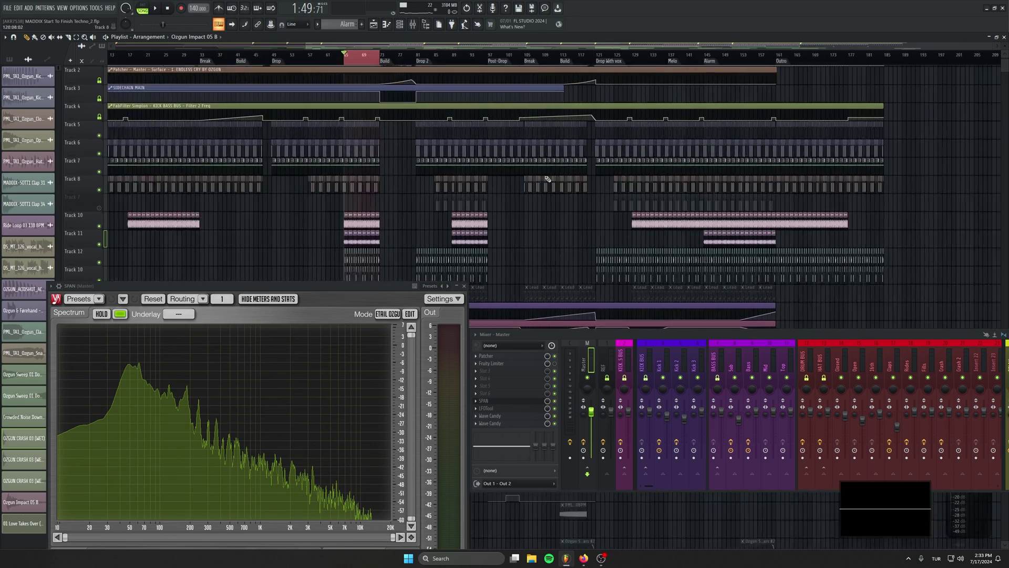
scroll(651, 143, up, 2)
drag(639, 55, 741, 57)
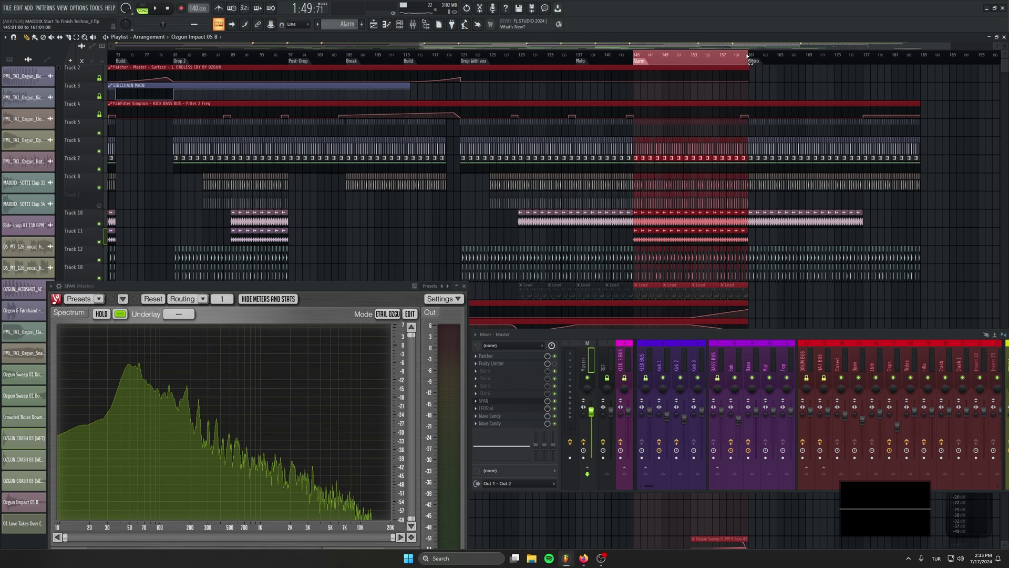
scroll(787, 190, up, 2)
Re-enable the percussion track between Track 8 and Track 10
click(856, 297)
right_click(887, 295)
drag(721, 291, 562, 274)
click(100, 190)
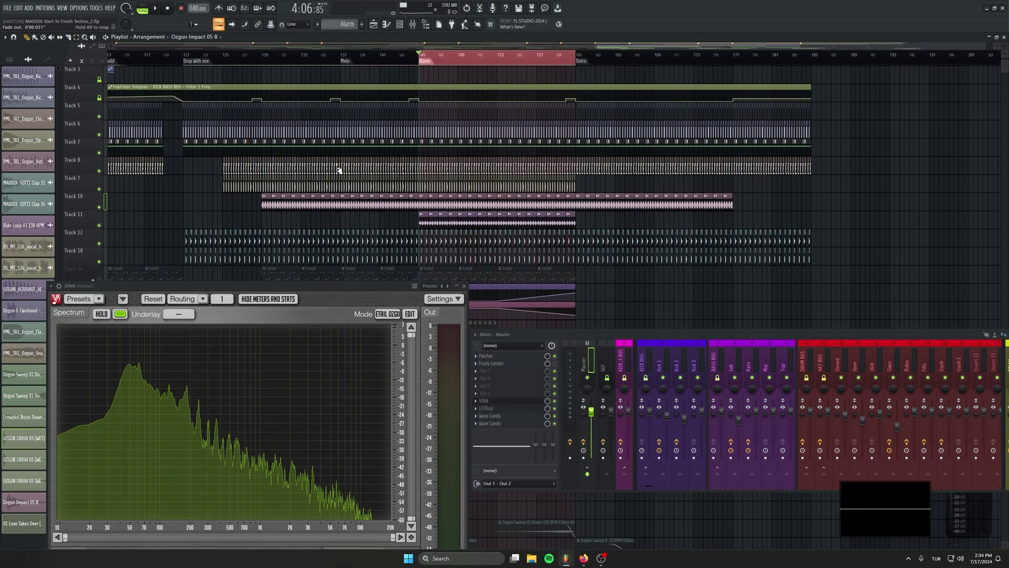
Switch SPAN to the last Default mode in its list and play the Alarm section to examine the drum and bass spectrum
drag(323, 283, 335, 209)
click(399, 240)
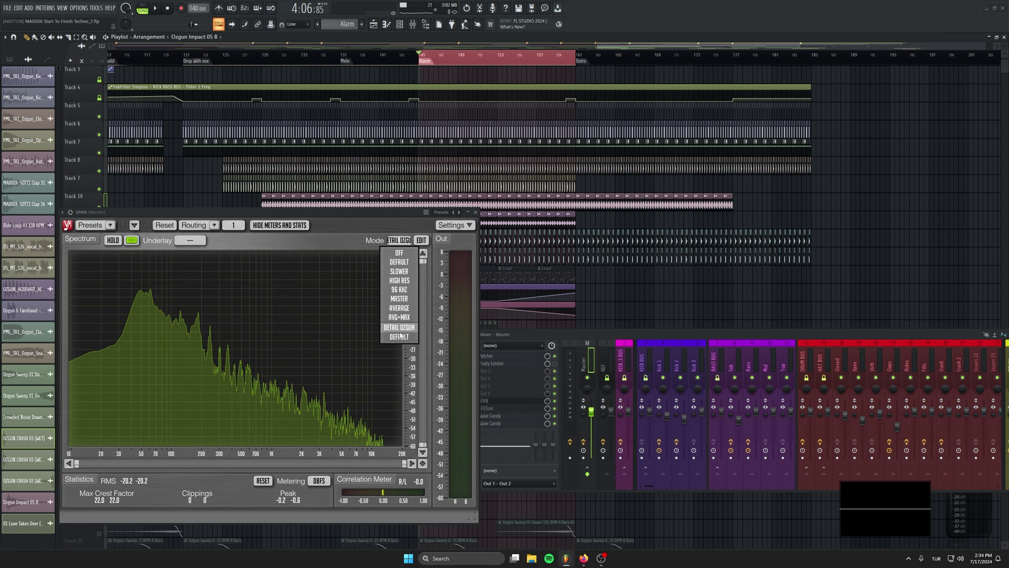
click(399, 331)
key(space)
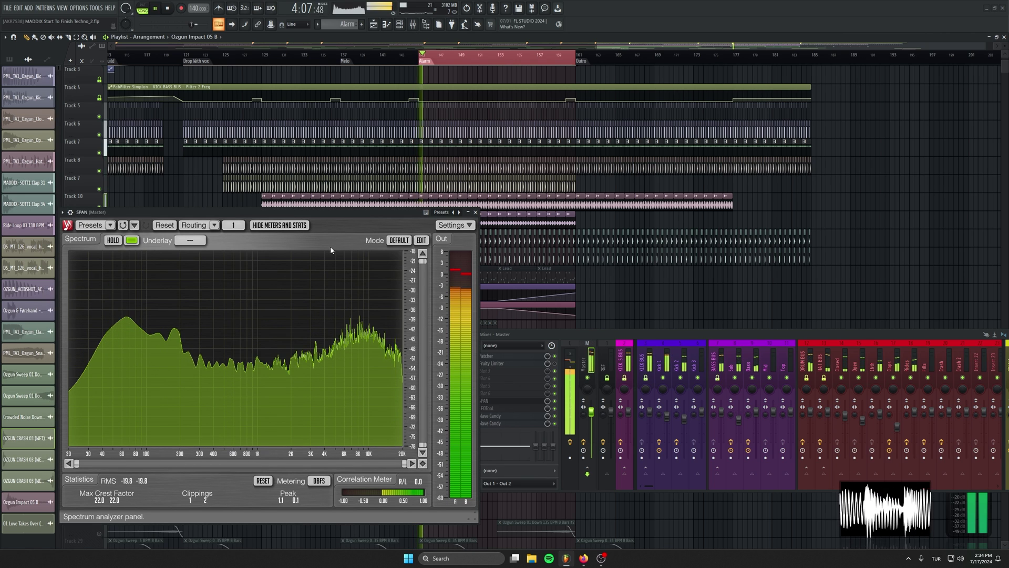
click(112, 240)
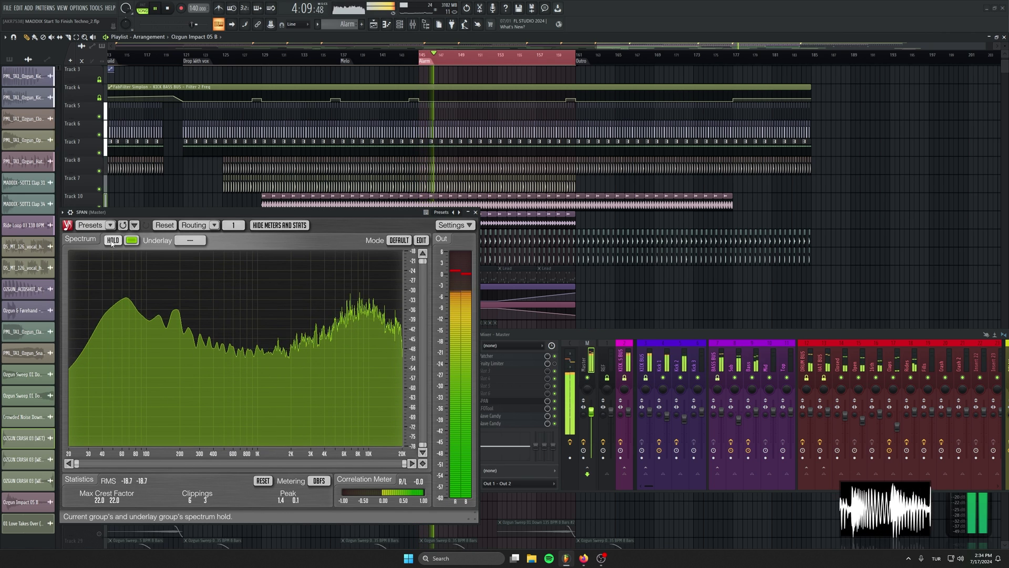
key(space)
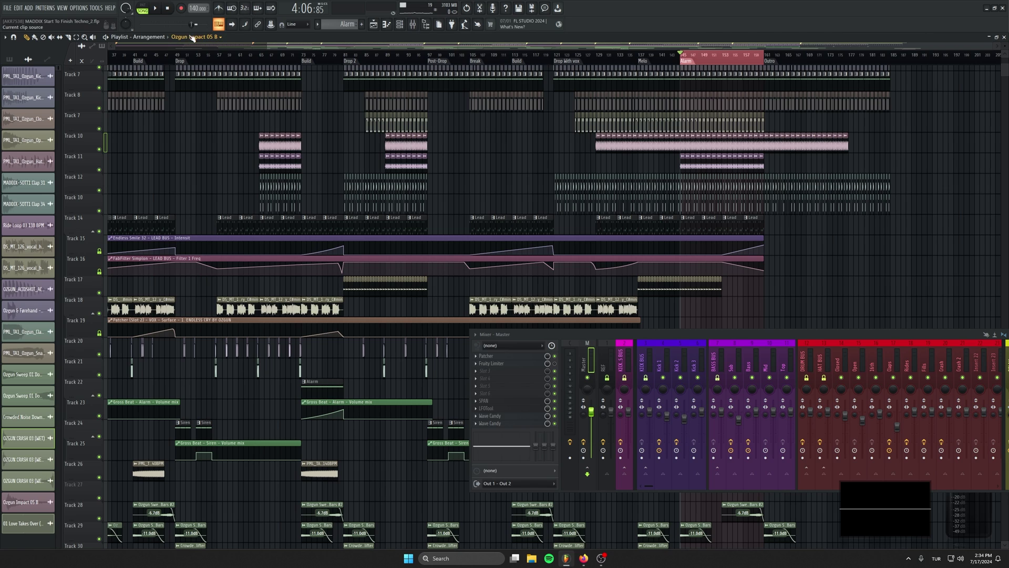
Reopen SPAN from the Master channel and play the full mix from Drop 2, moving the mixer higher
click(177, 54)
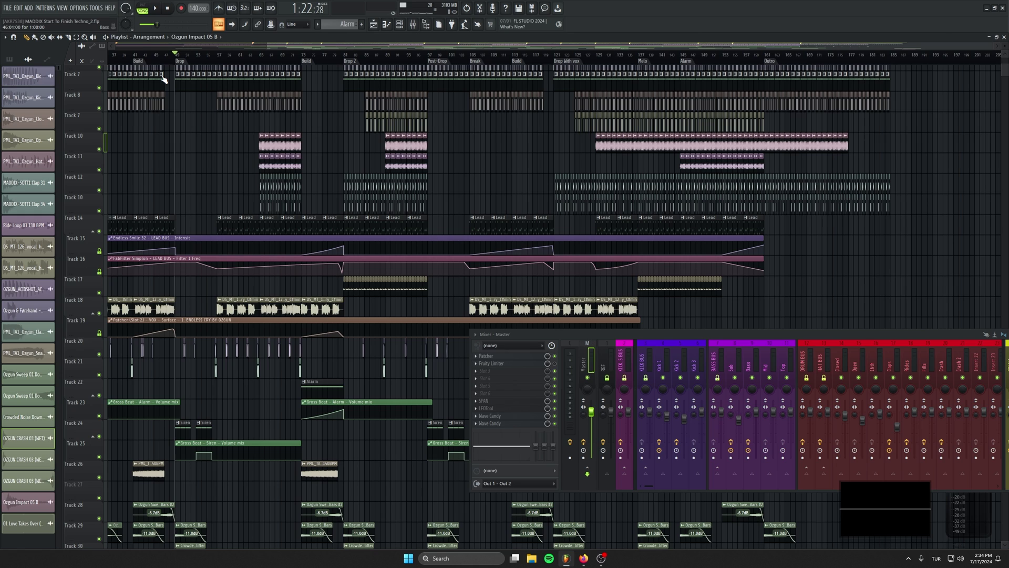
scroll(389, 201, down, 3)
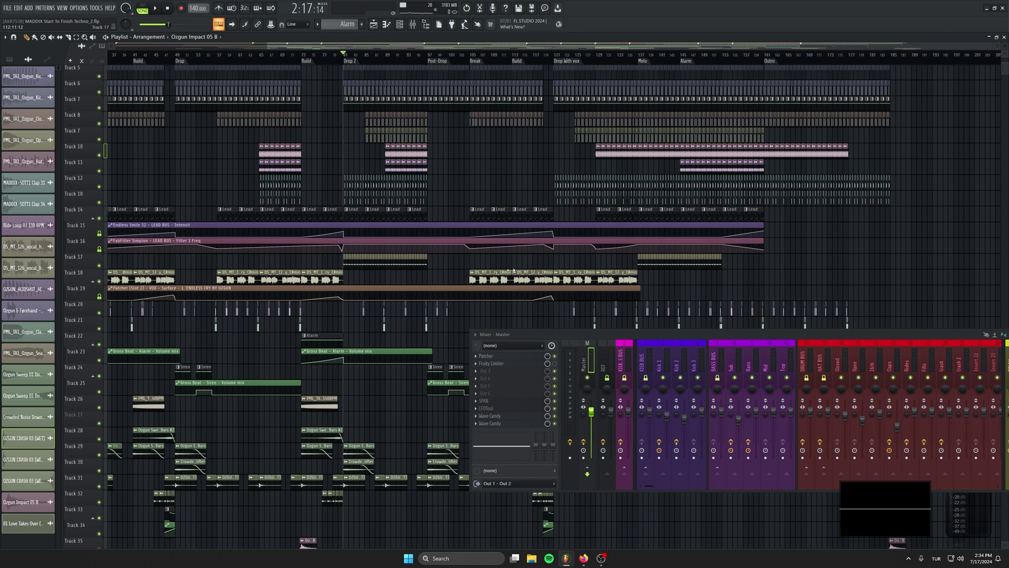
click(494, 402)
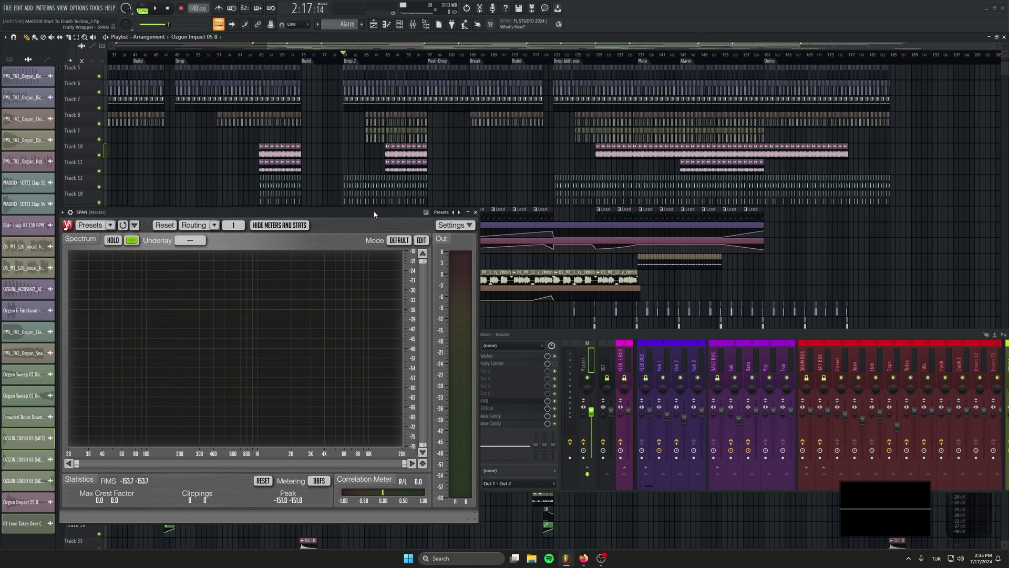
drag(374, 214, 375, 216)
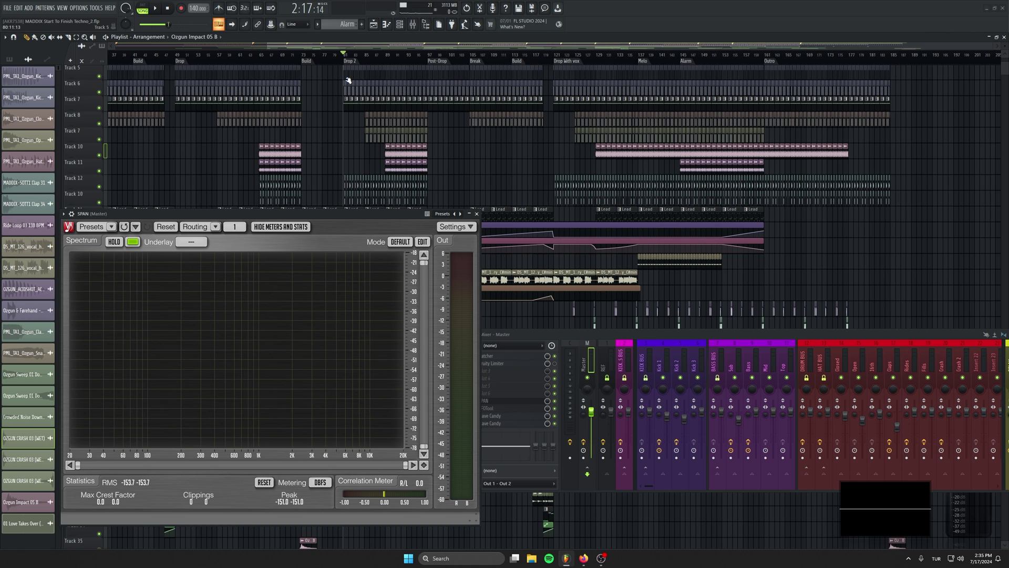
key(space)
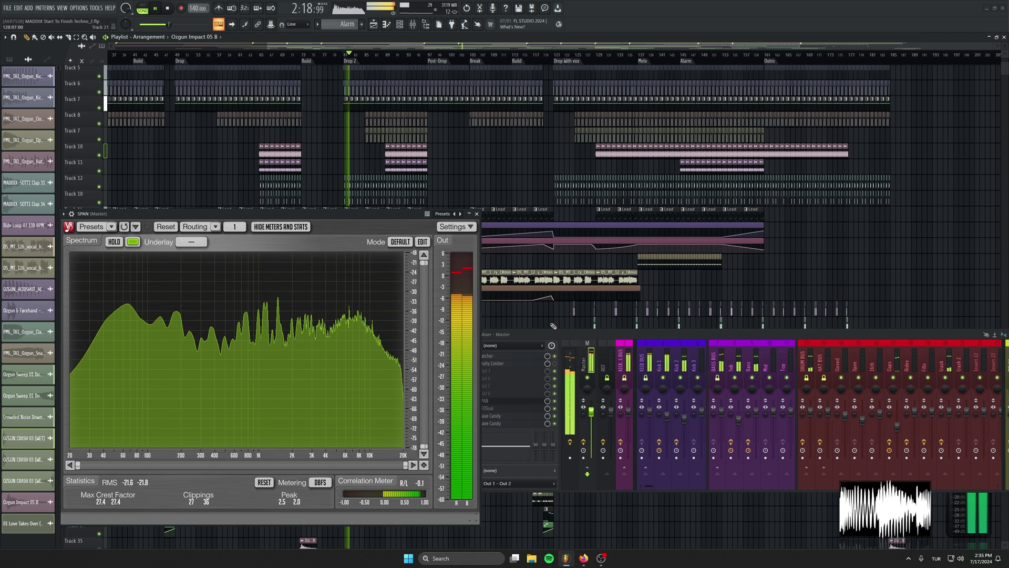
drag(567, 335, 594, 302)
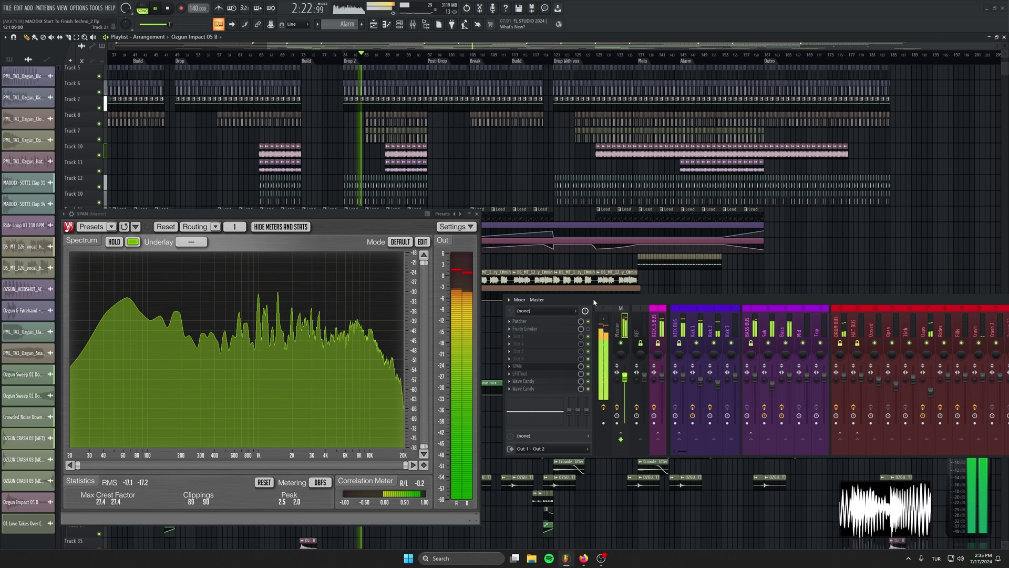
Audition the end of Drop 2, the Break, the following Build and the Drop with vox while watching SPAN
click(420, 54)
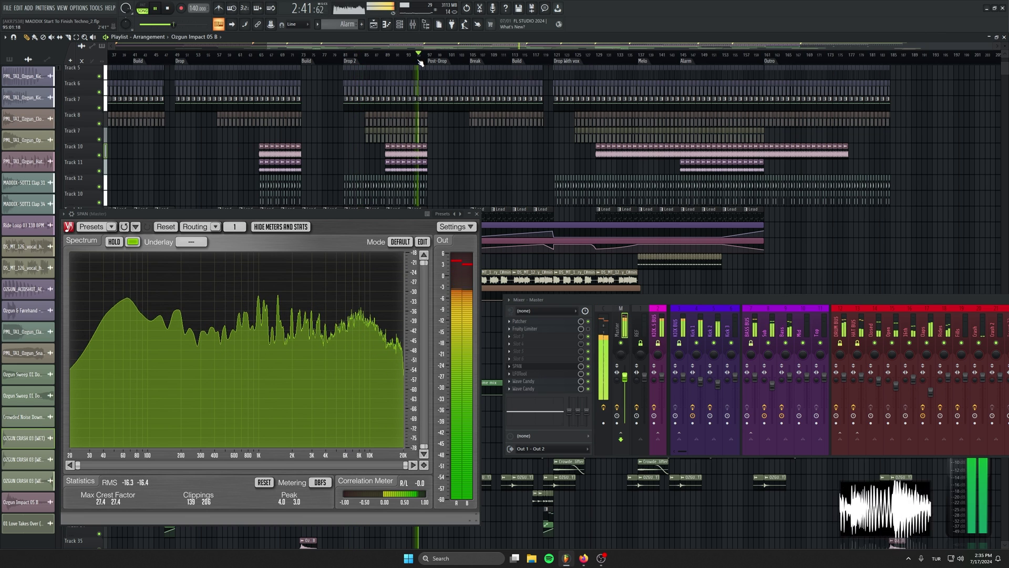
click(469, 56)
click(512, 56)
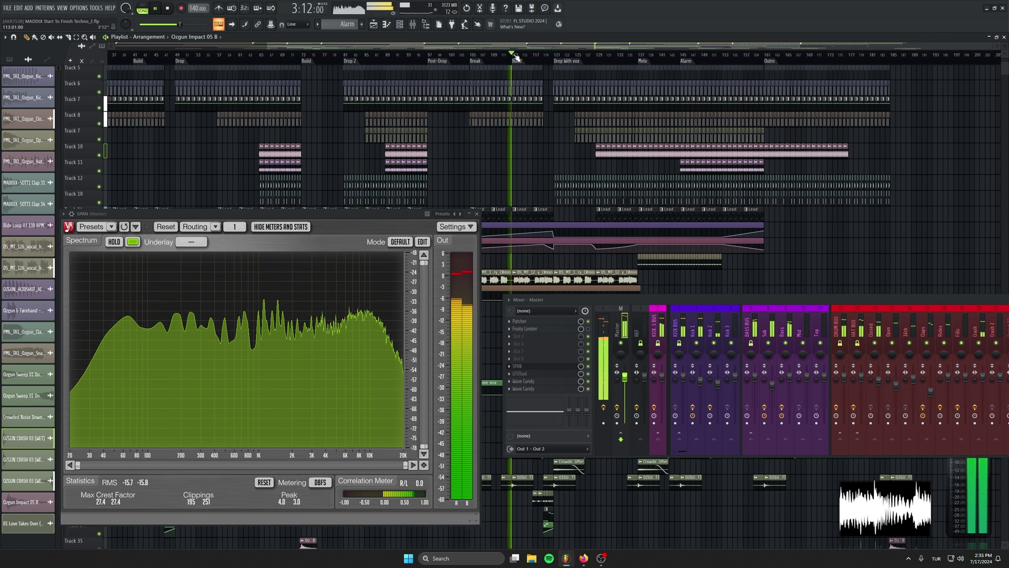
click(550, 57)
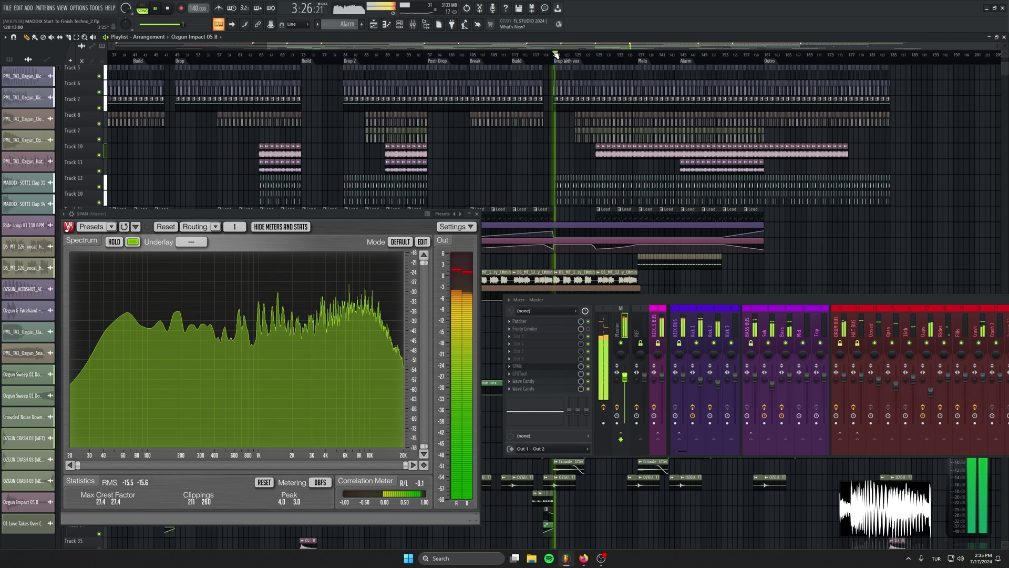
Load FabFilter Pro-Q 3 into an empty Master slot, place its window beside SPAN and stop playback
click(560, 336)
click(645, 208)
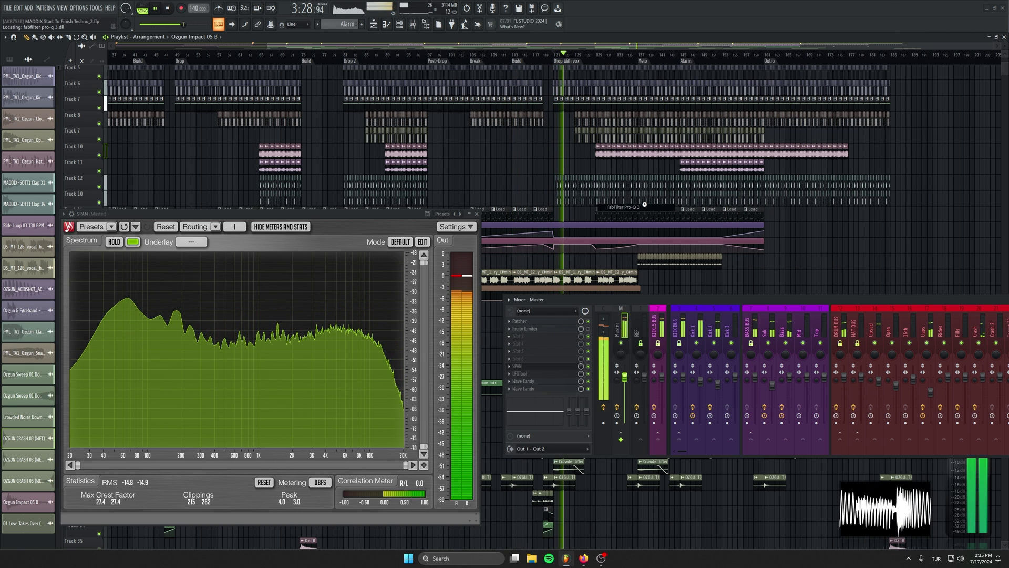
drag(384, 65, 784, 185)
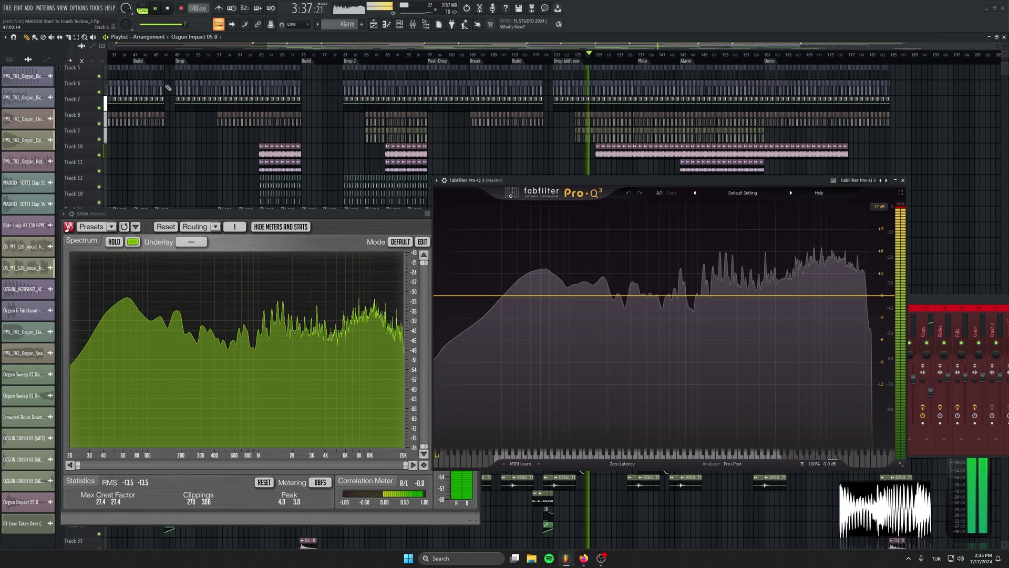
key(space)
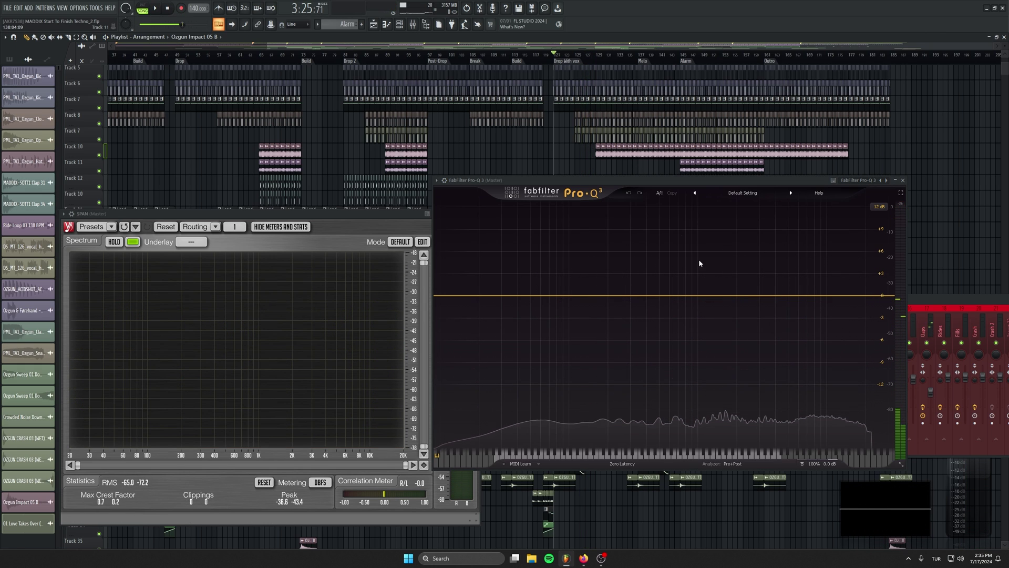
Add a bell band at 2000 Hz in Pro-Q 3, boost it about 1.87 dB and narrow its Q during playback
click(719, 295)
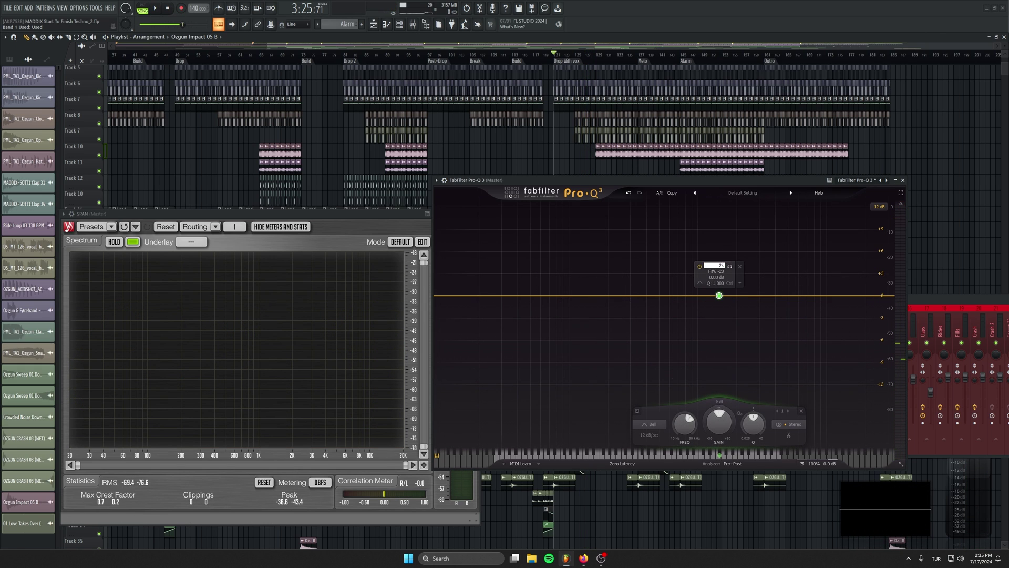
key(Return)
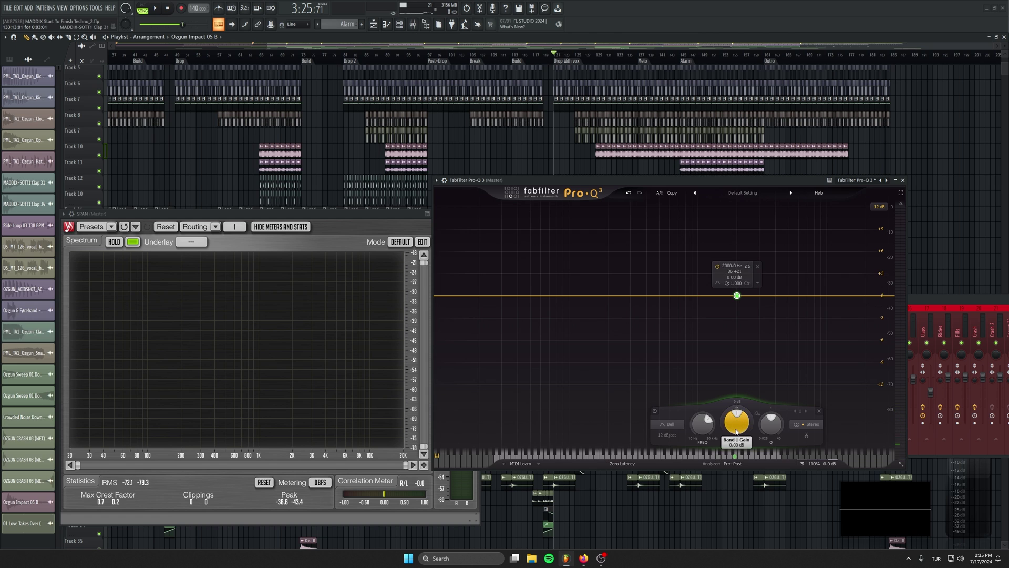
key(space)
mouse_move(737, 432)
mouse_down()
mouse_move(721, 387)
mouse_move(720, 421)
mouse_up()
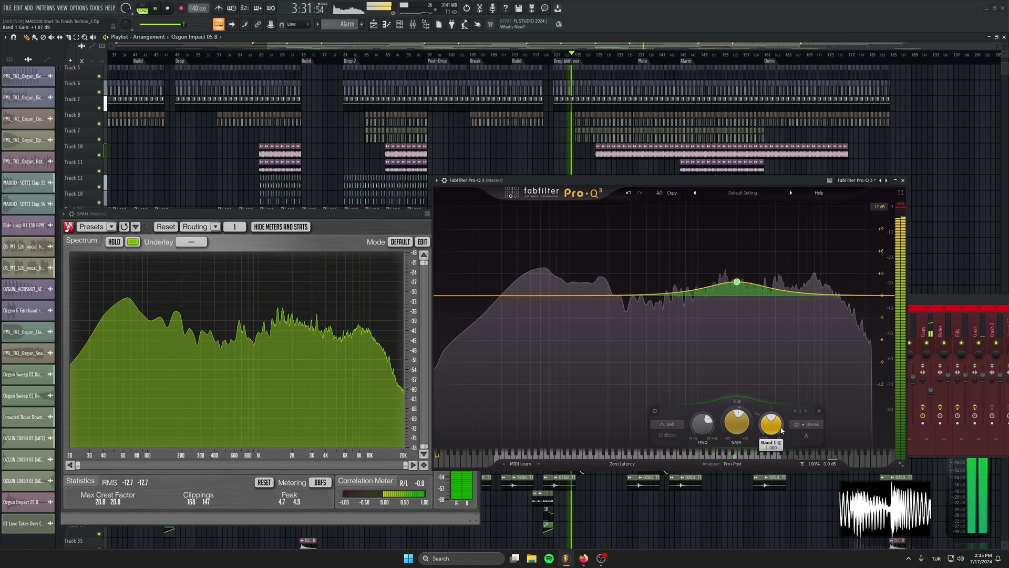
drag(781, 430, 768, 431)
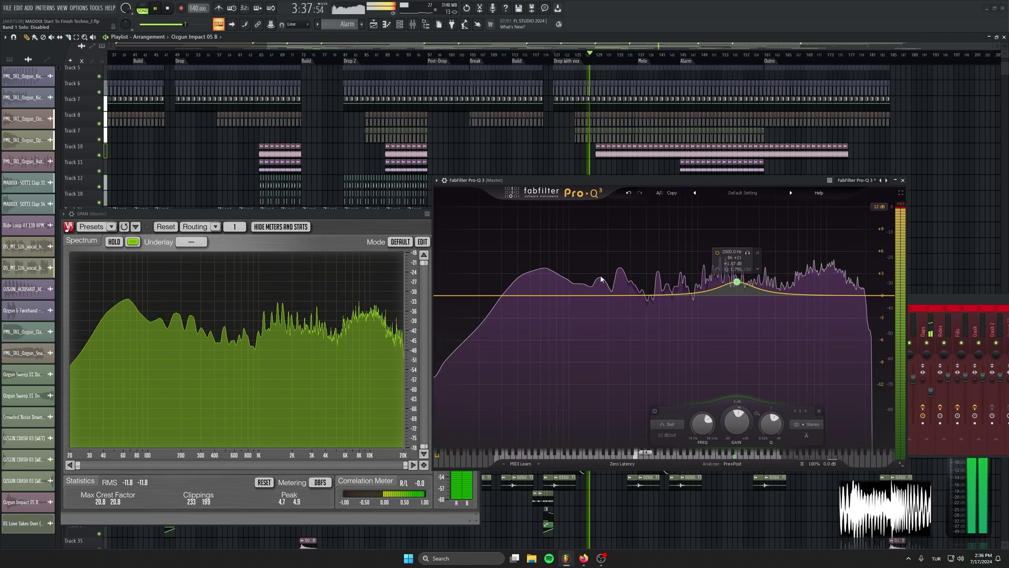
key(space)
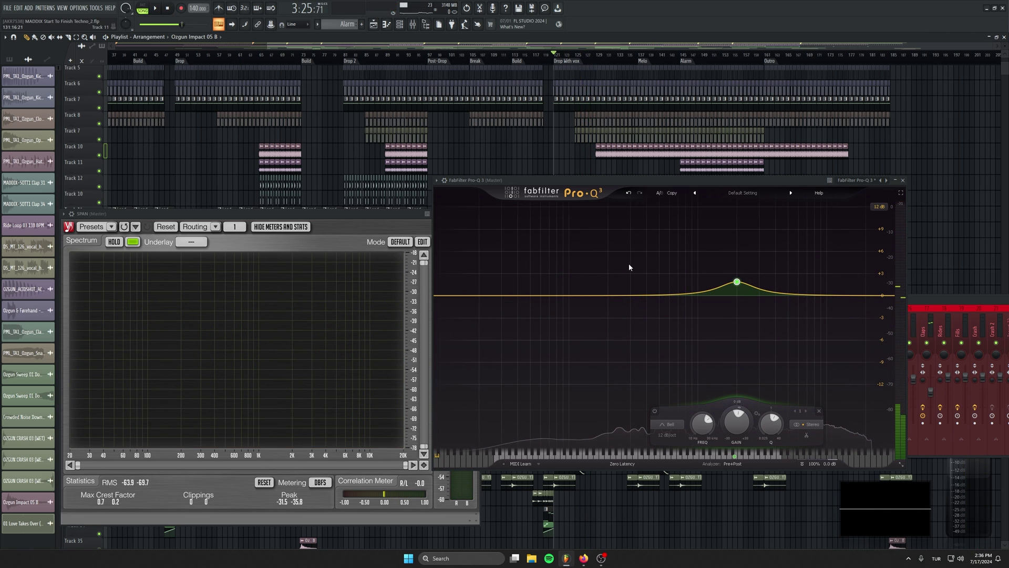
Add a second bell band at 600 Hz in Pro-Q 3 and boost it slightly with a narrower Q during playback
click(643, 295)
text(1000)
key(Return)
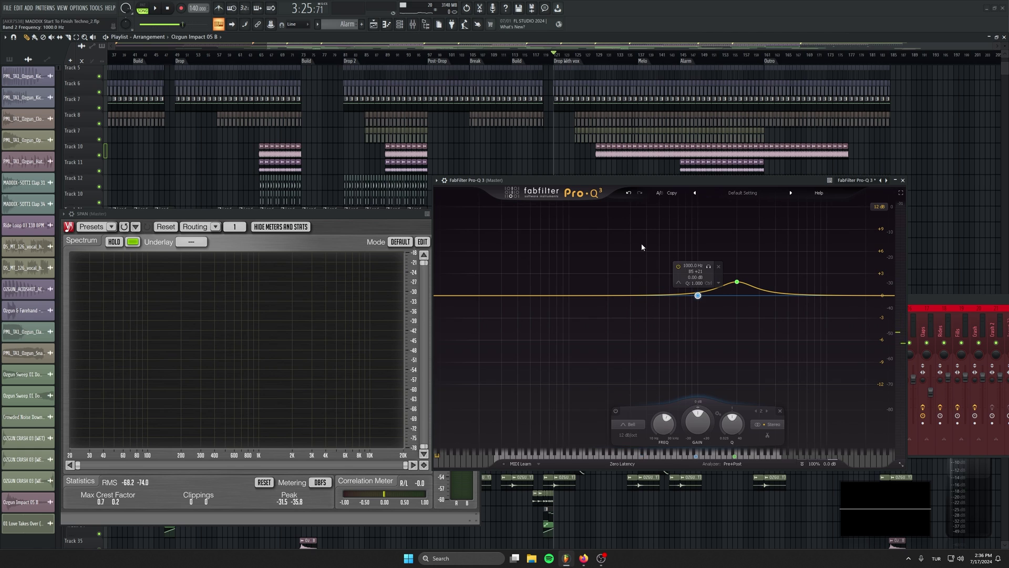
click(695, 265)
text(600)
key(Return)
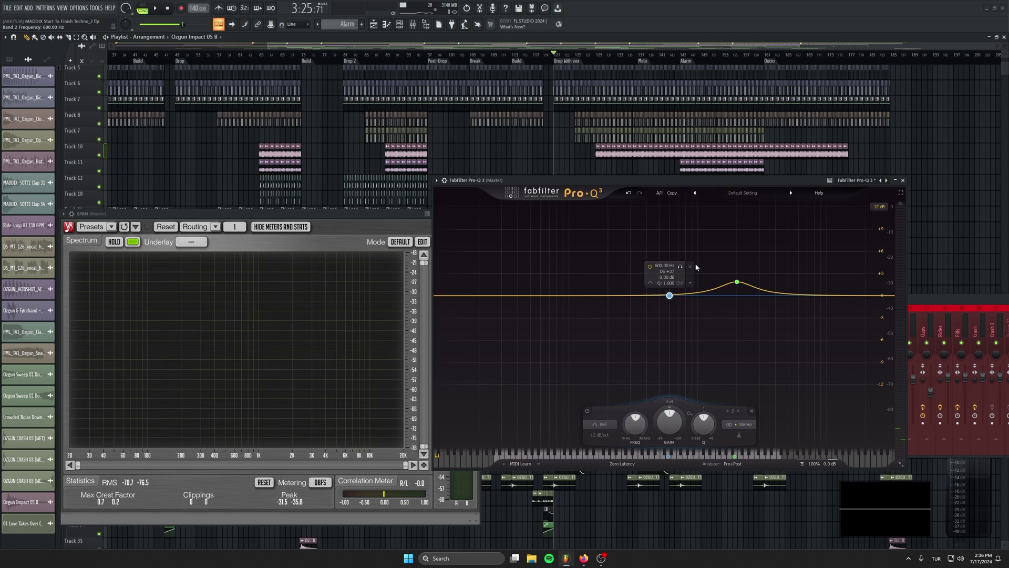
drag(704, 422, 664, 432)
key(space)
drag(727, 386, 765, 345)
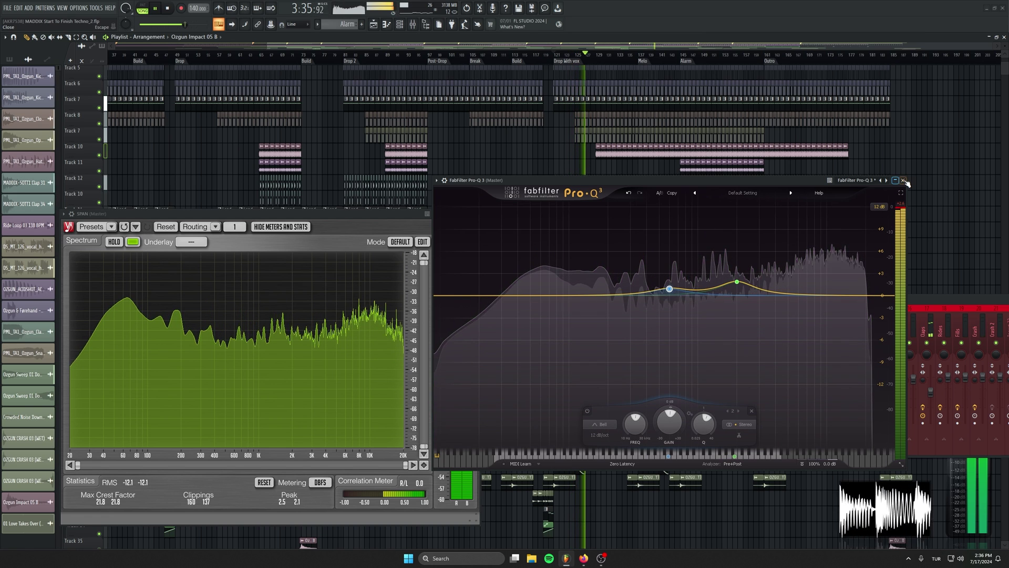
Bypass and re-enable Pro-Q 3 to compare the mix with and without the EQ, closing it and stopping playback
click(445, 180)
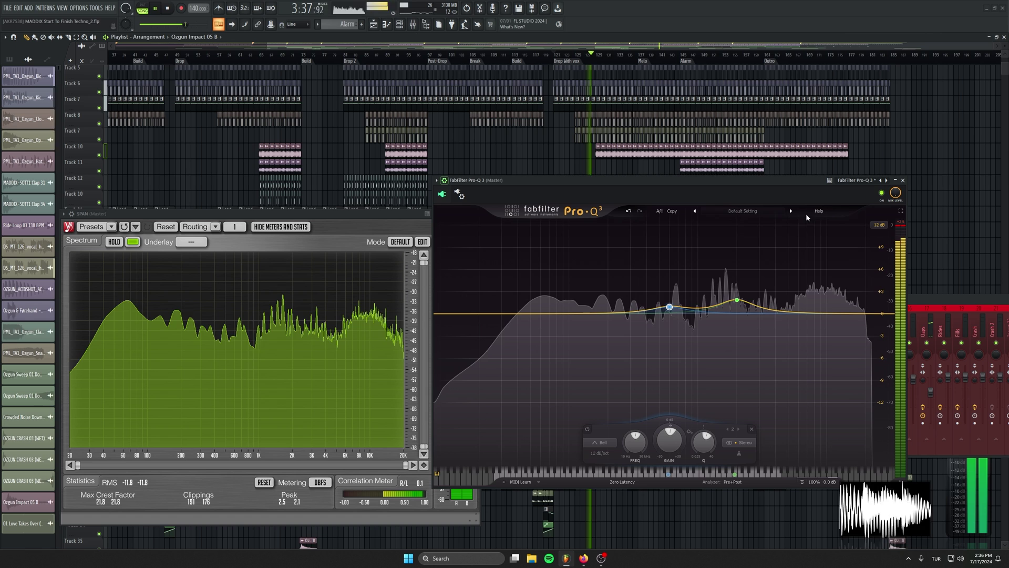
click(883, 194)
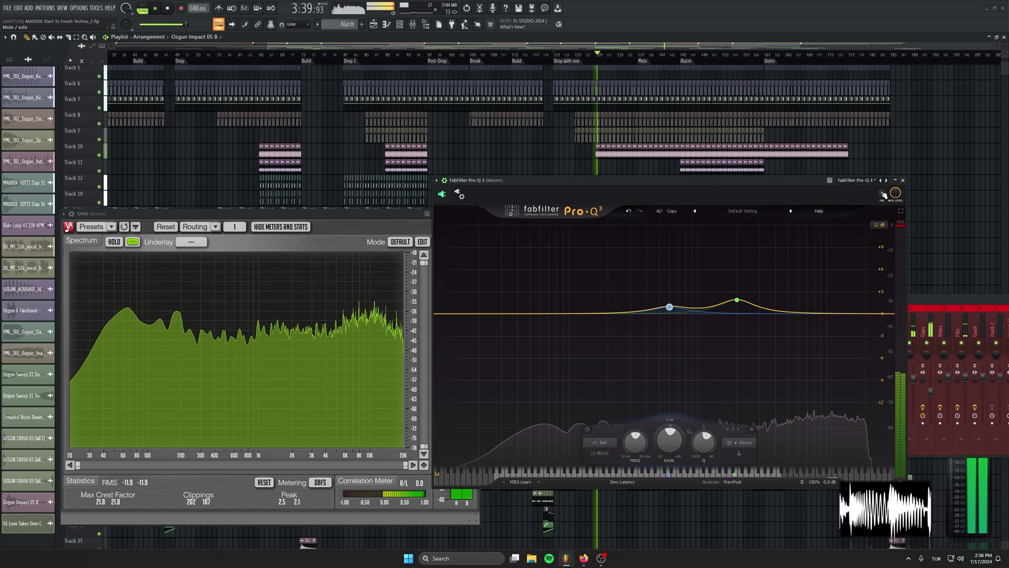
click(883, 194)
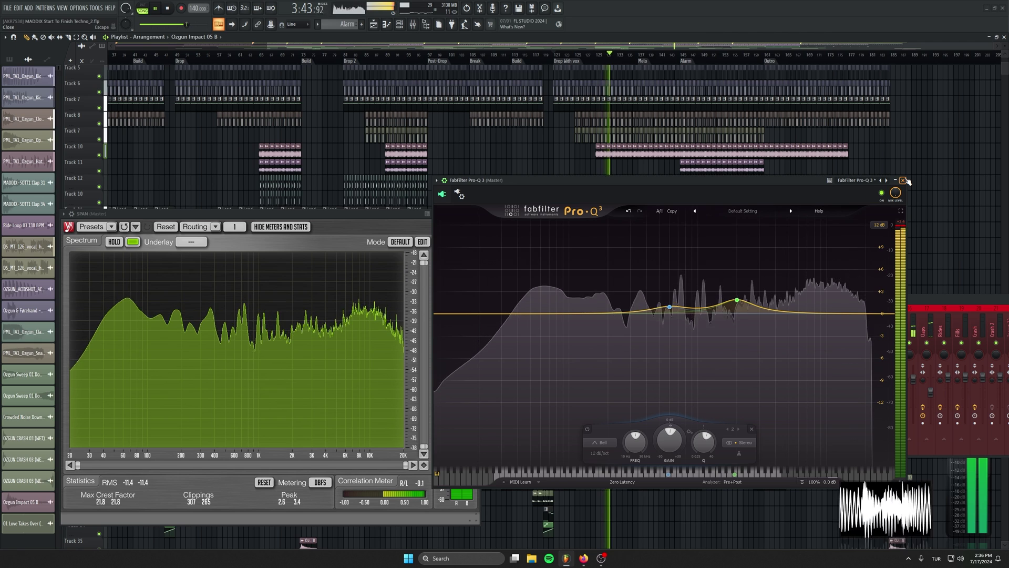
click(903, 180)
click(168, 8)
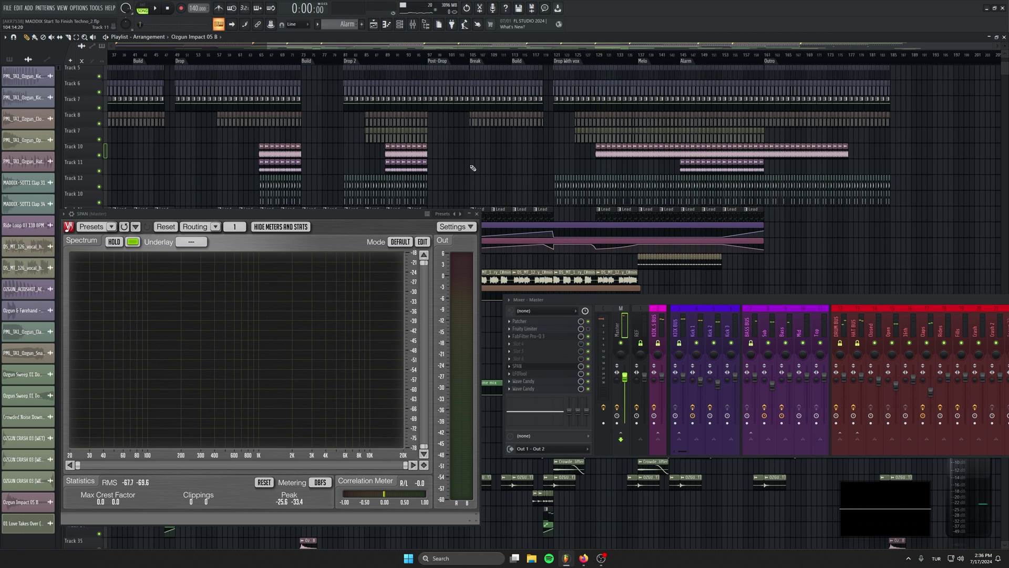
Delete the Fruity Limiter from the Master's second effect slot
click(512, 328)
click(529, 343)
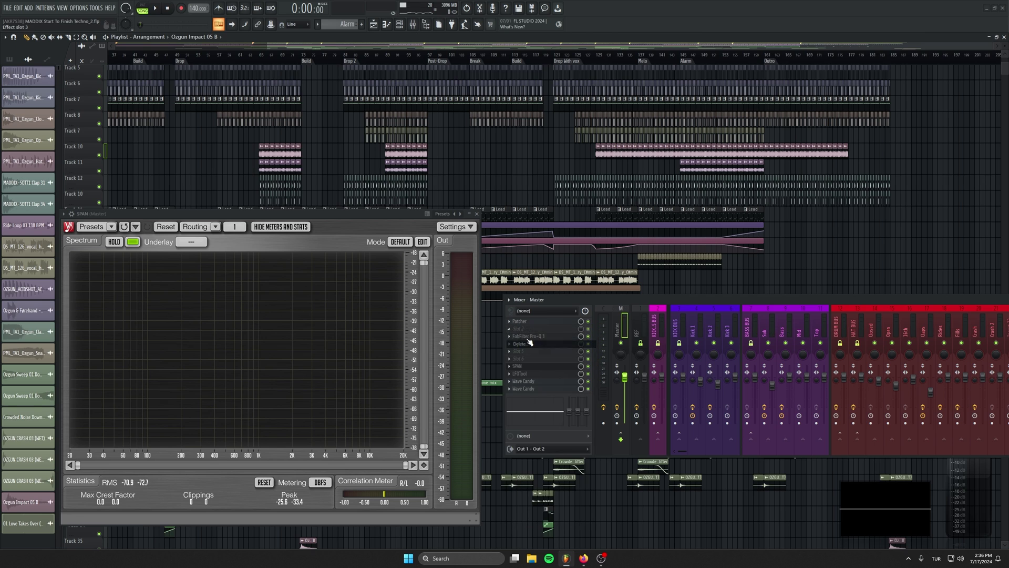
Load bx_townhouse Buss Compressor directly after Pro-Q 3 on the Master and audition the Melo section with it
click(533, 338)
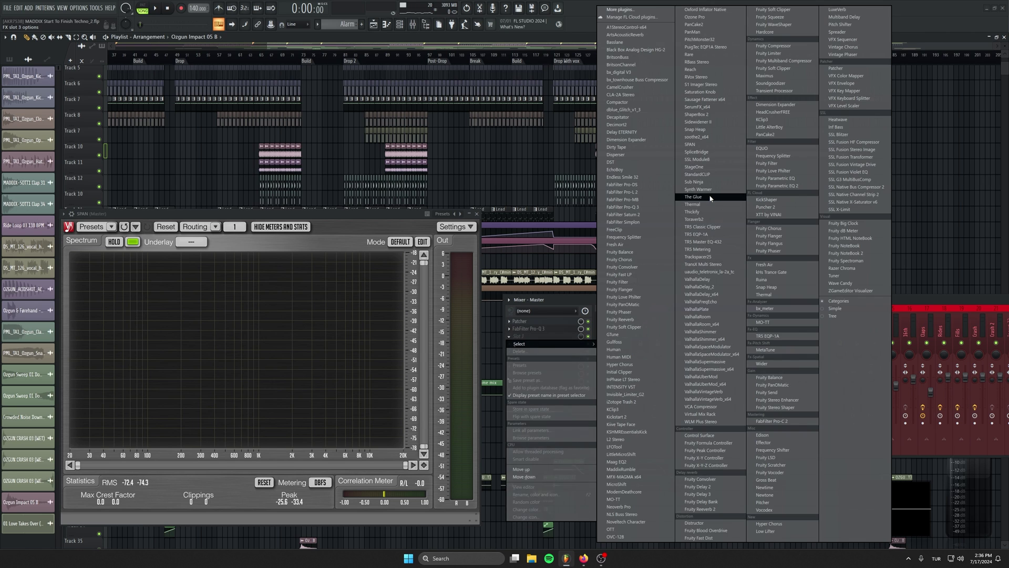
click(709, 198)
drag(211, 72, 341, 184)
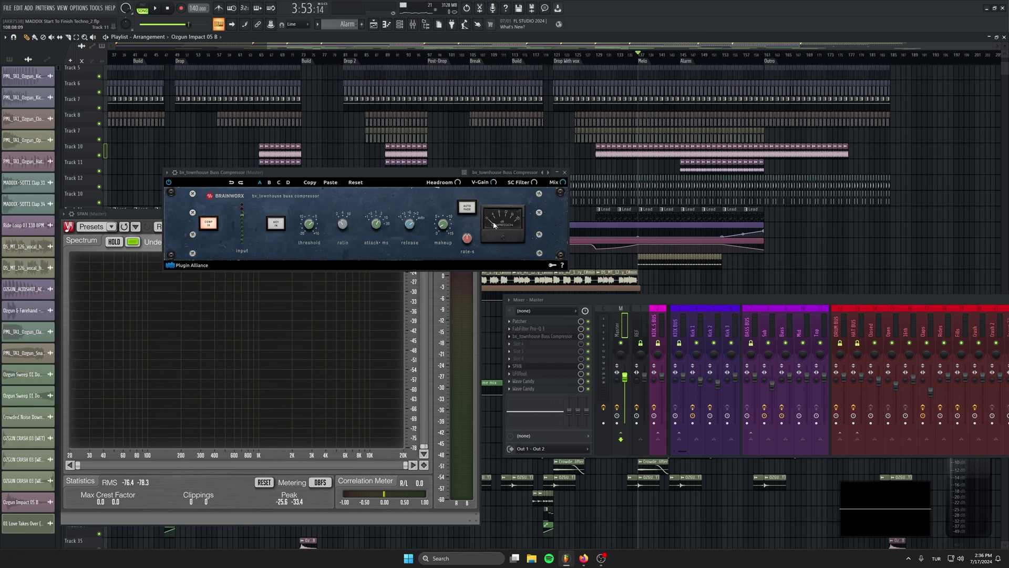
key(space)
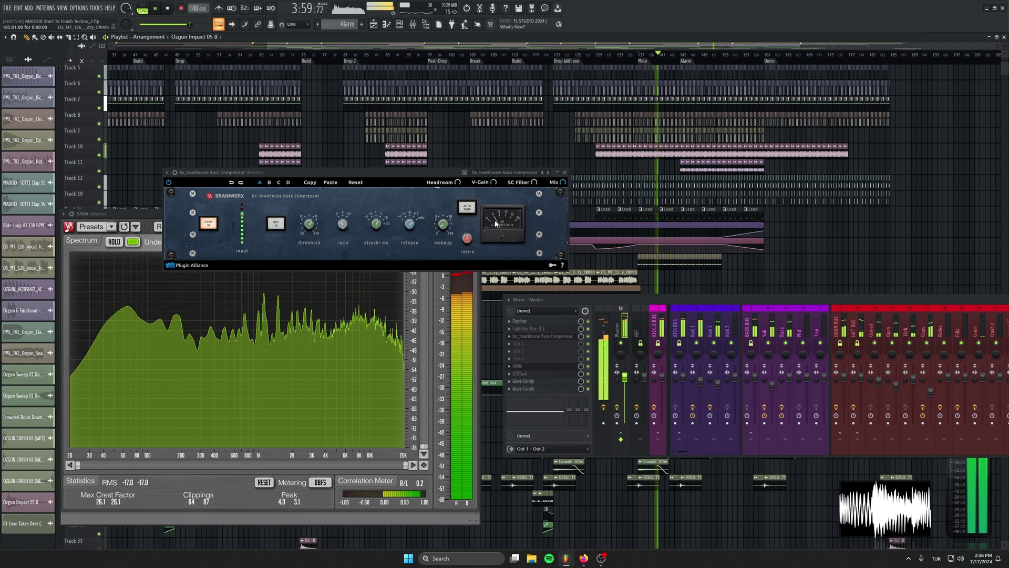
click(167, 8)
click(172, 12)
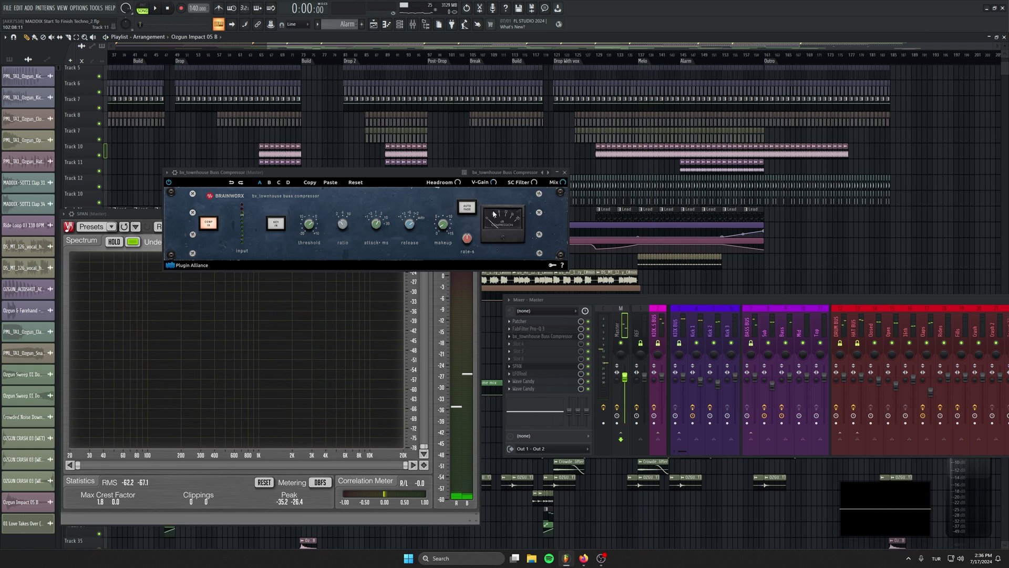
Insert Fruity Balance before Pro-Q 3 on the Master with its volume at 0.71, and close both plugin windows
click(538, 339)
mouse_move(540, 336)
click(641, 252)
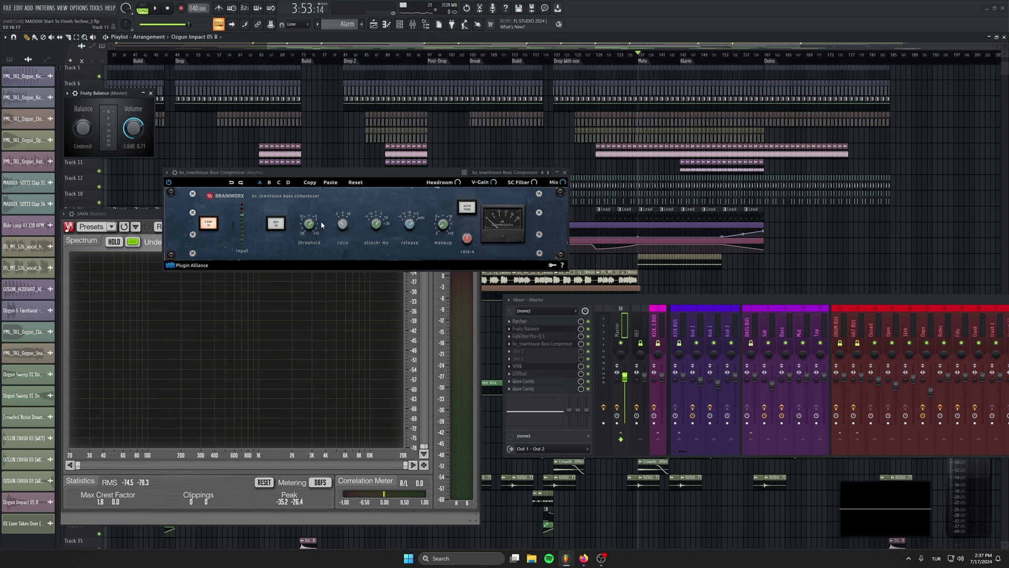
click(151, 93)
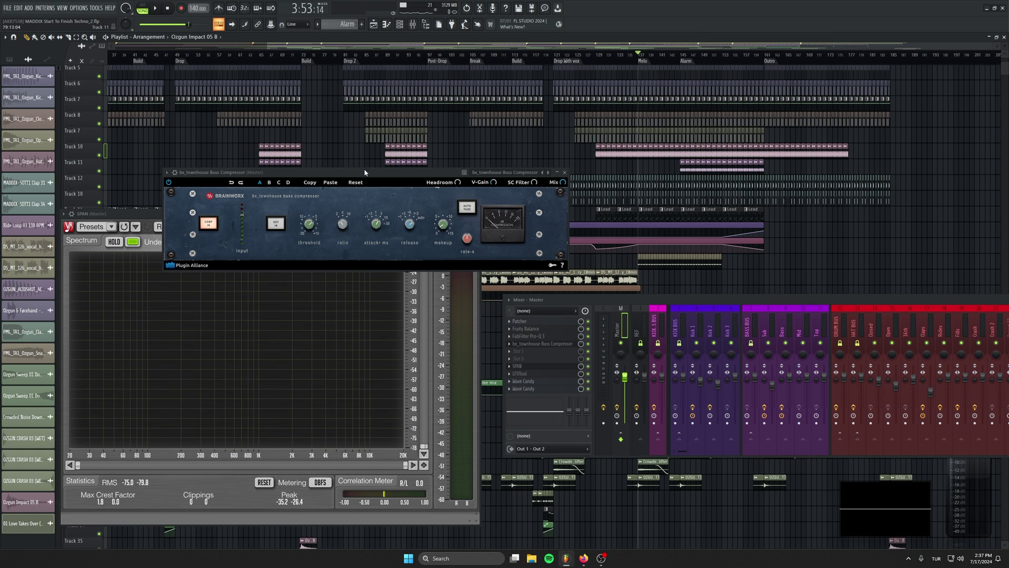
click(565, 173)
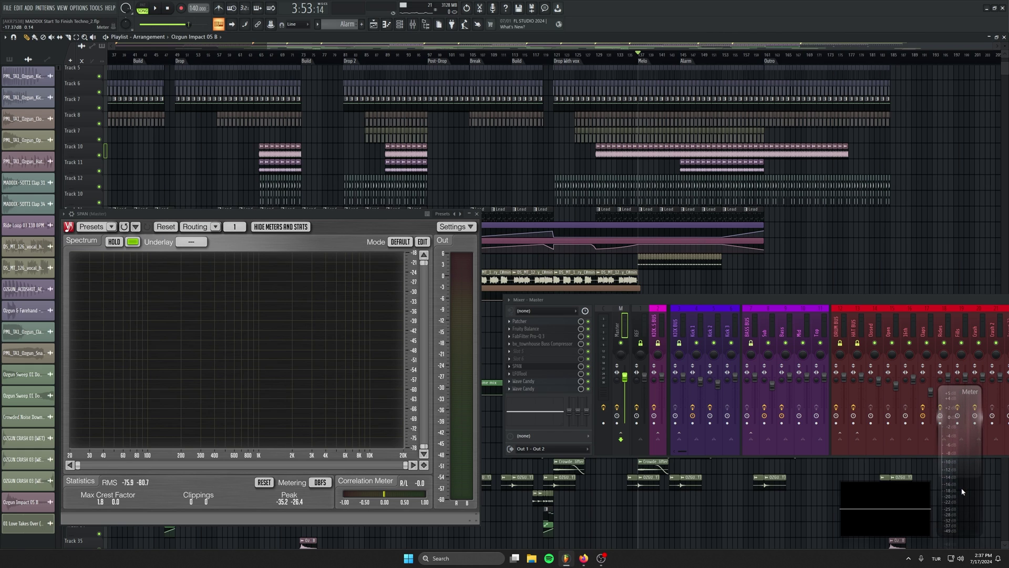
Move the floating level meter higher while playing the Melo section, and save the project
click(552, 331)
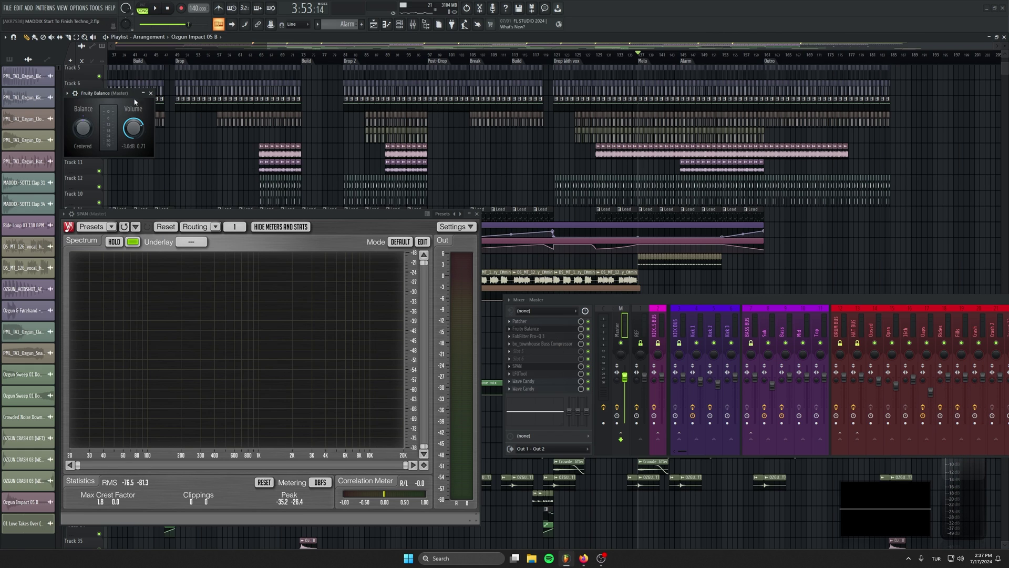
click(150, 93)
key(space)
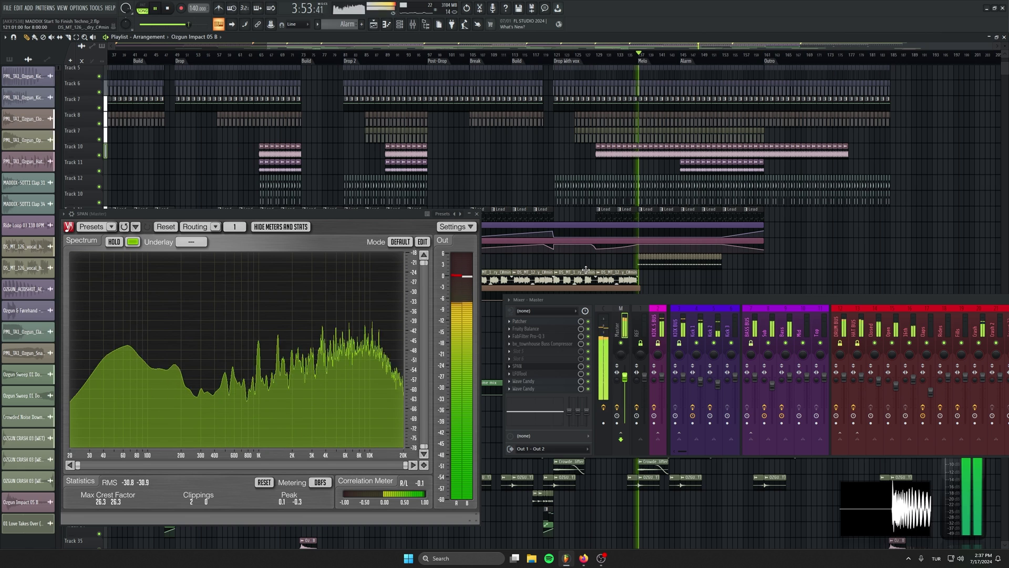
drag(985, 489, 959, 292)
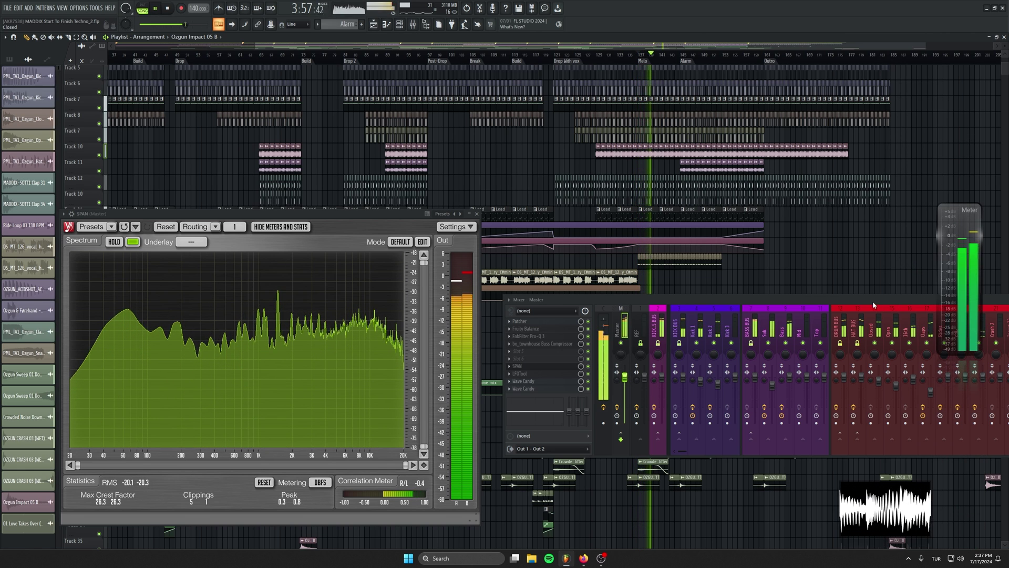
key(ctrl+s)
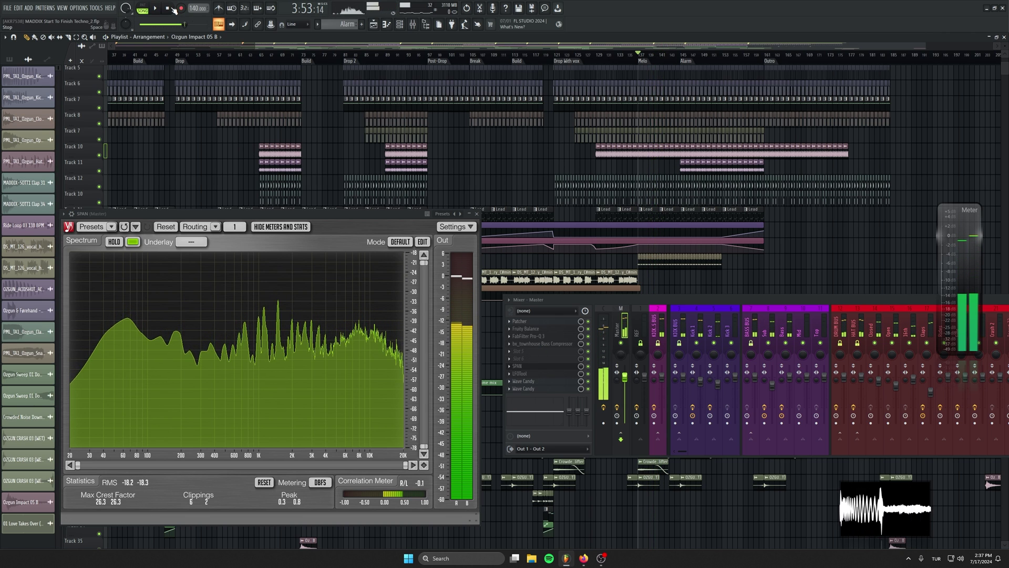
key(space)
Load TR5 Master EQ 432 into the Master's fifth effect slot and apply its Open Up preset
click(542, 350)
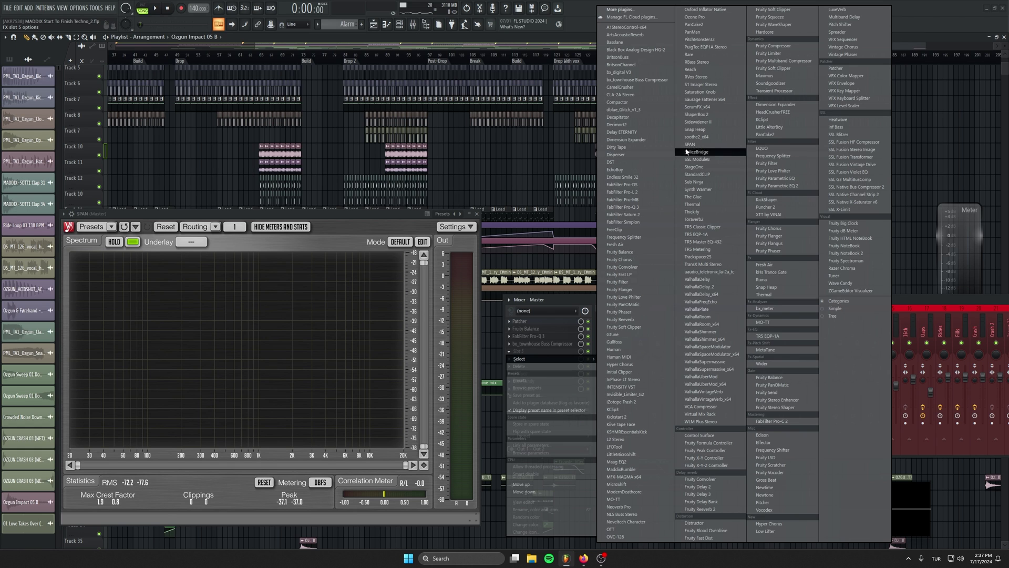
click(723, 242)
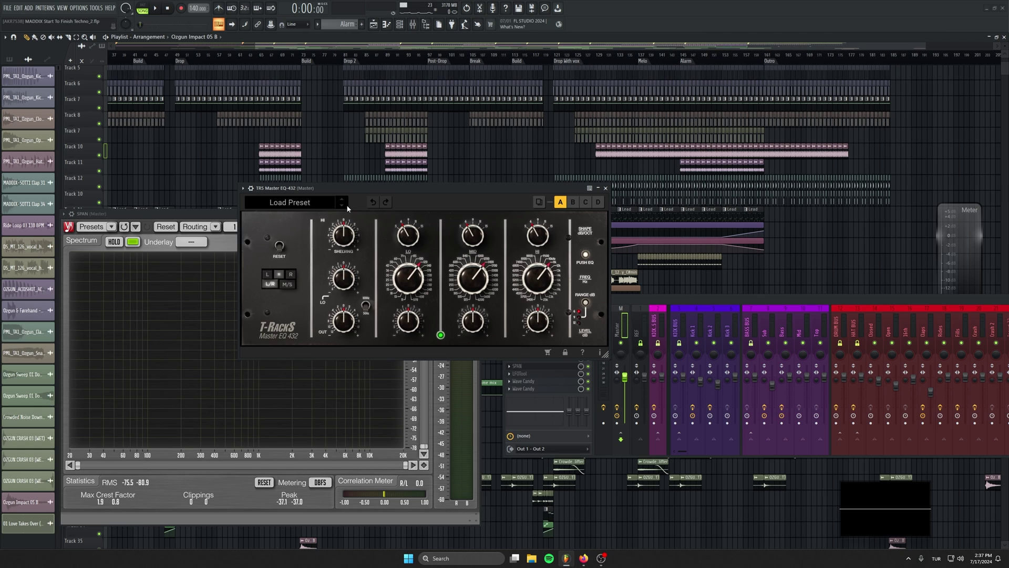
click(342, 206)
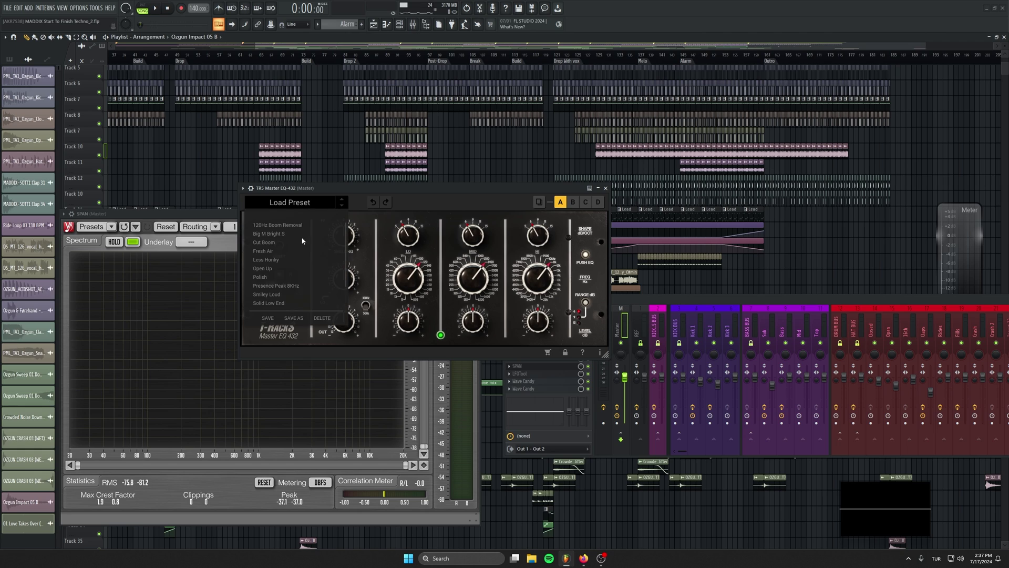
click(393, 197)
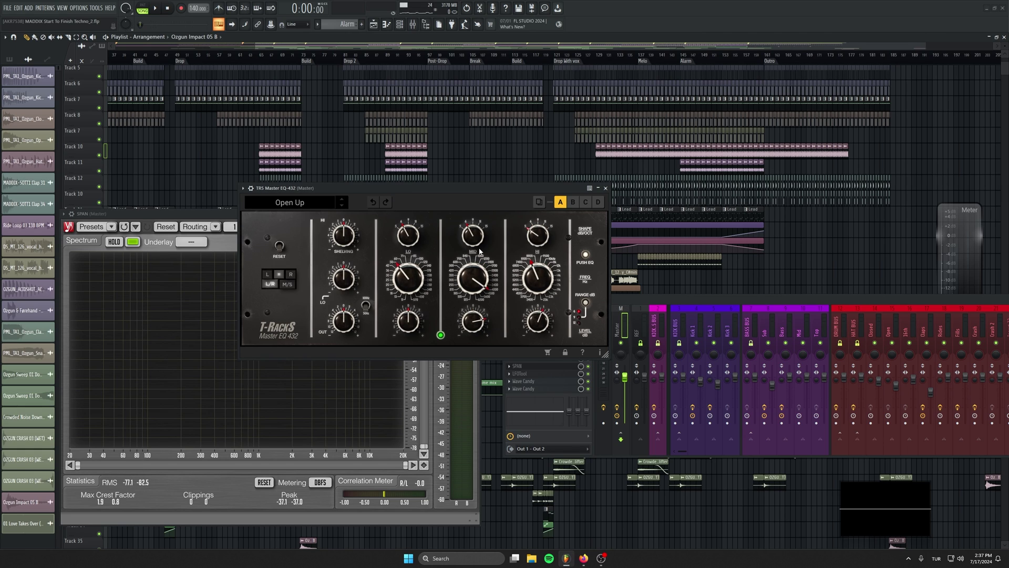
drag(487, 188, 454, 176)
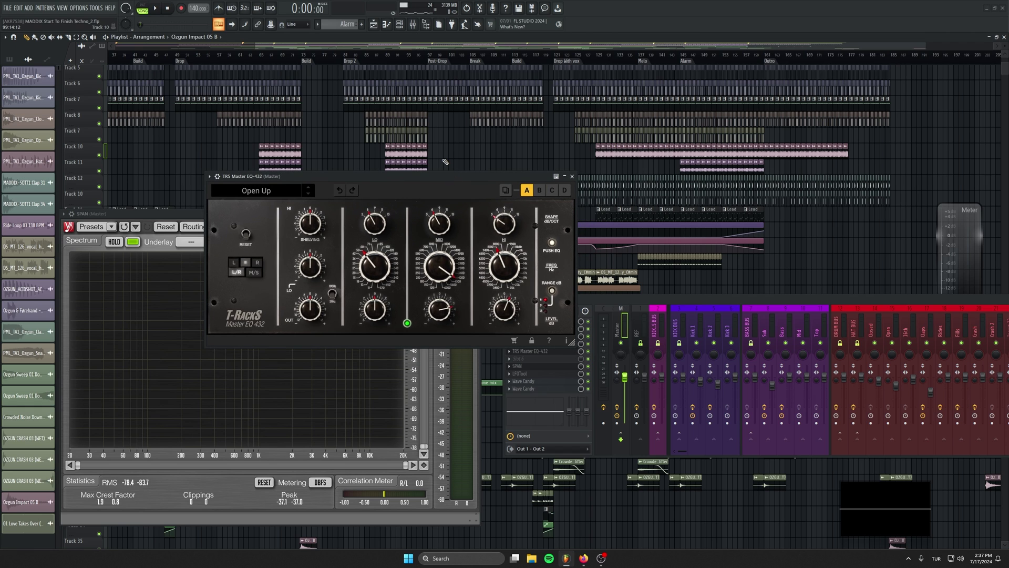
Play the mix from the Melo marker and toggle the Master EQ 432 to compare its effect
key(space)
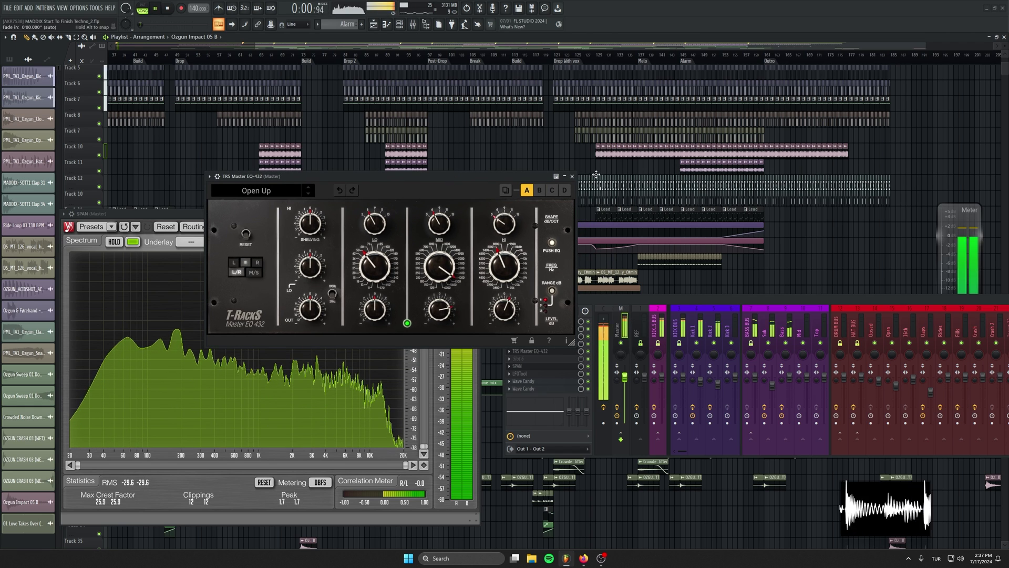
click(556, 55)
click(640, 55)
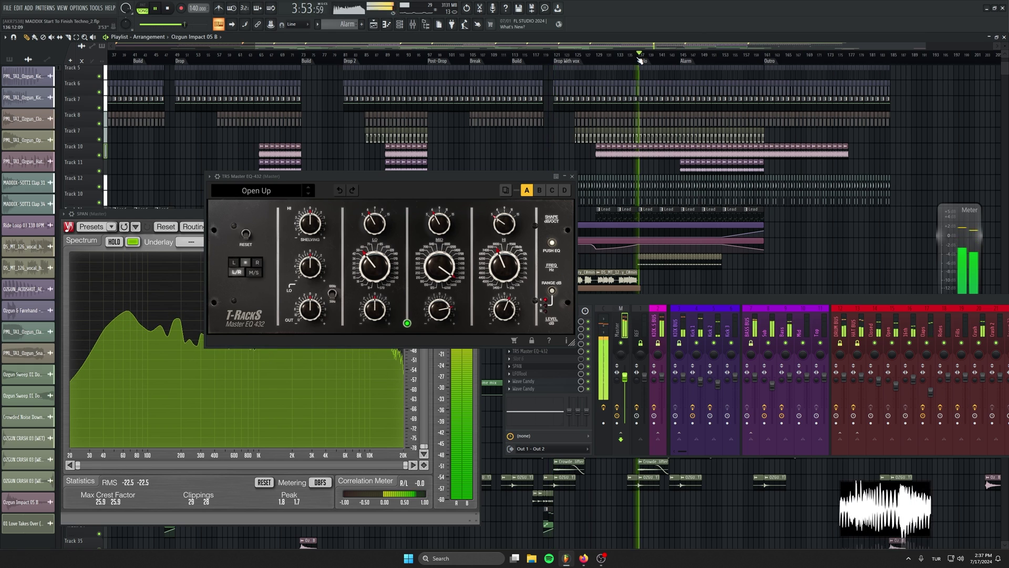
click(221, 178)
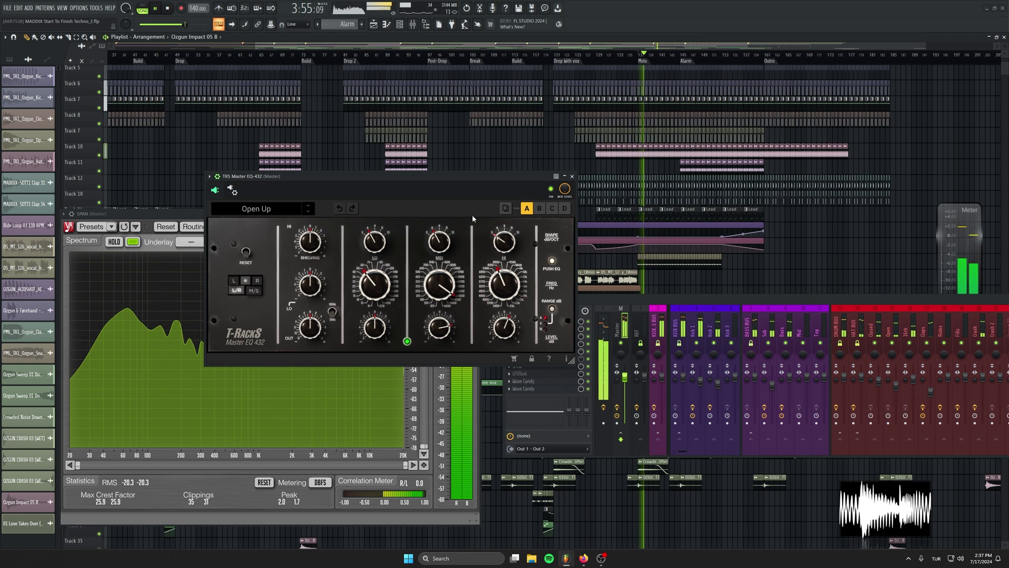
click(552, 189)
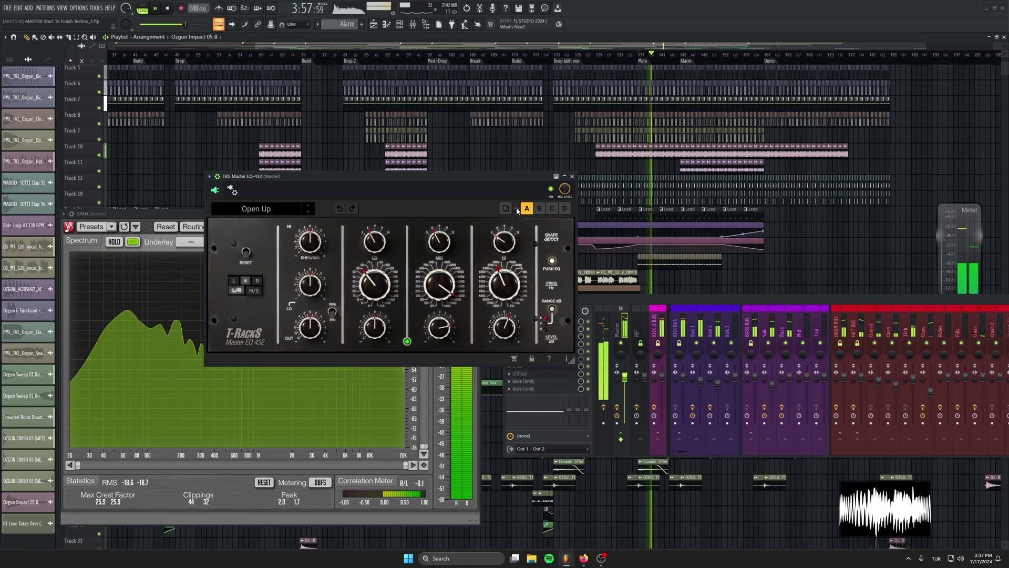
Reduce the Master EQ 432's mid peak gain to +1.5 and close the plugin window
drag(440, 330, 442, 339)
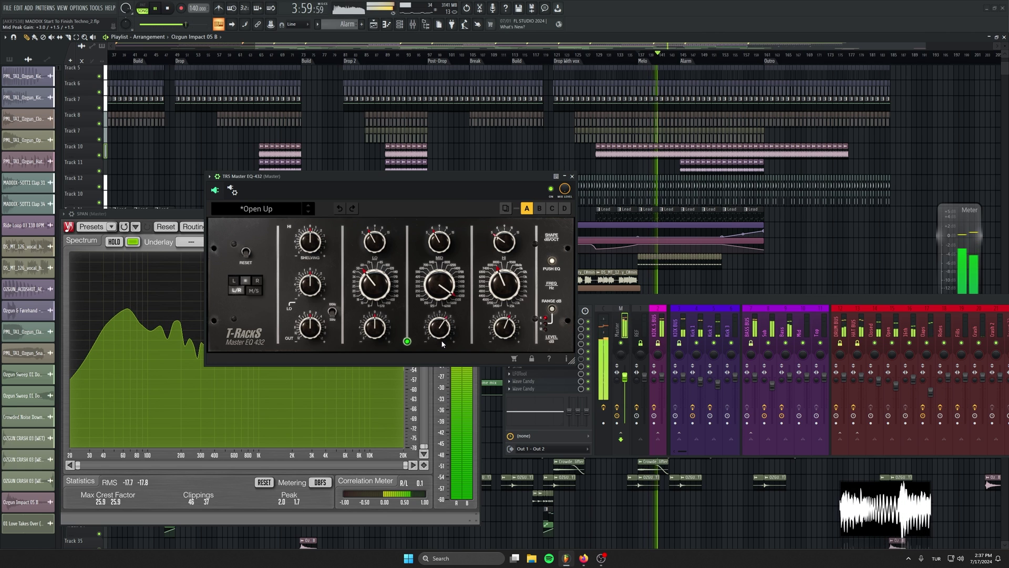
click(572, 176)
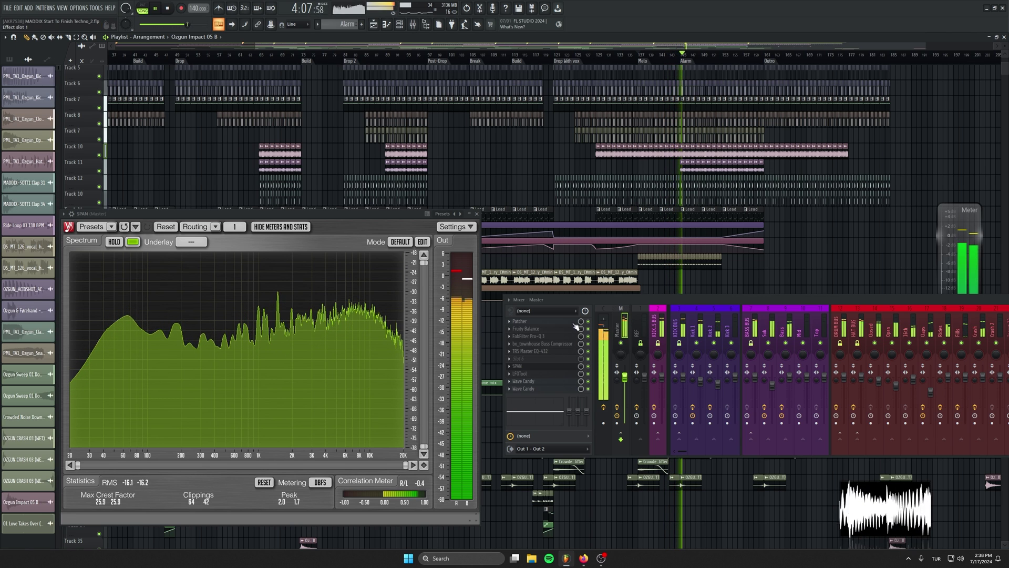
Move the mixer window slightly higher and stop playback, returning the playhead to Drop 2
drag(591, 300, 581, 271)
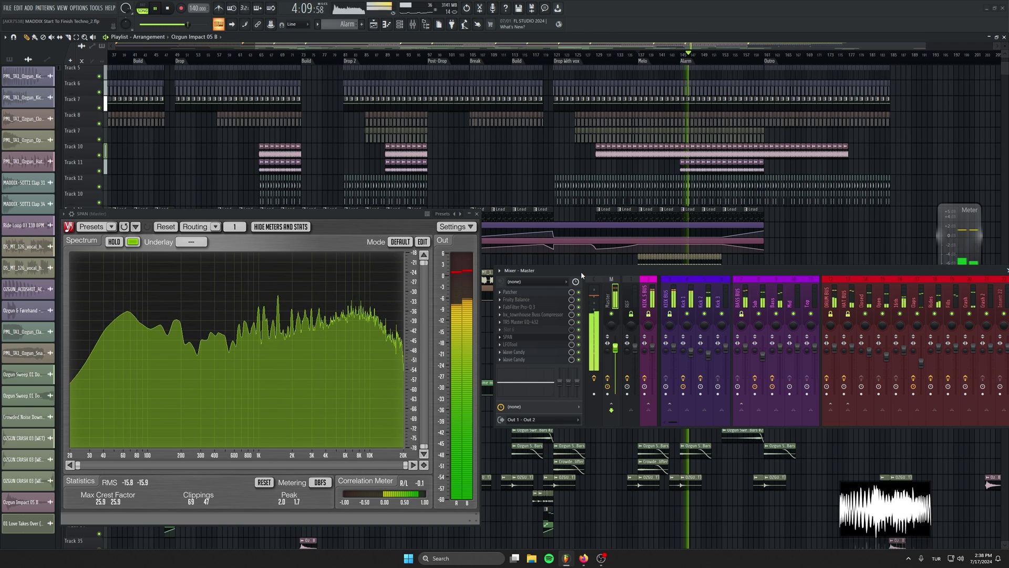
click(167, 7)
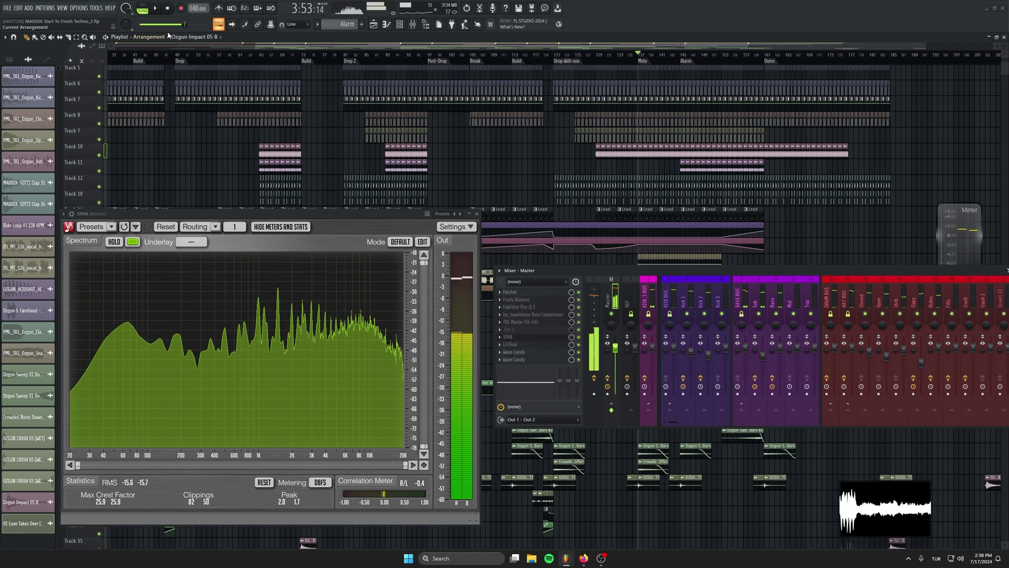
click(167, 8)
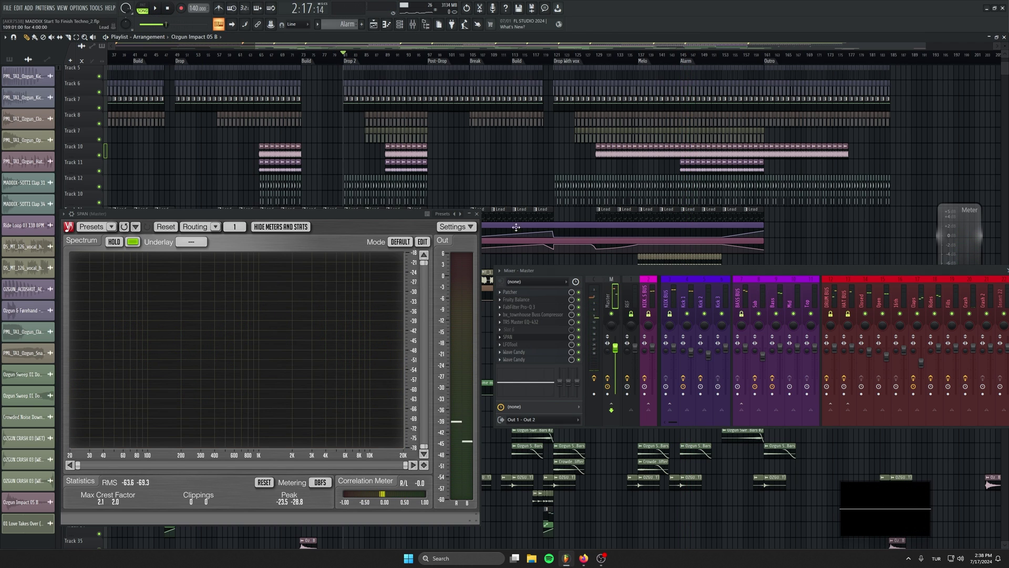
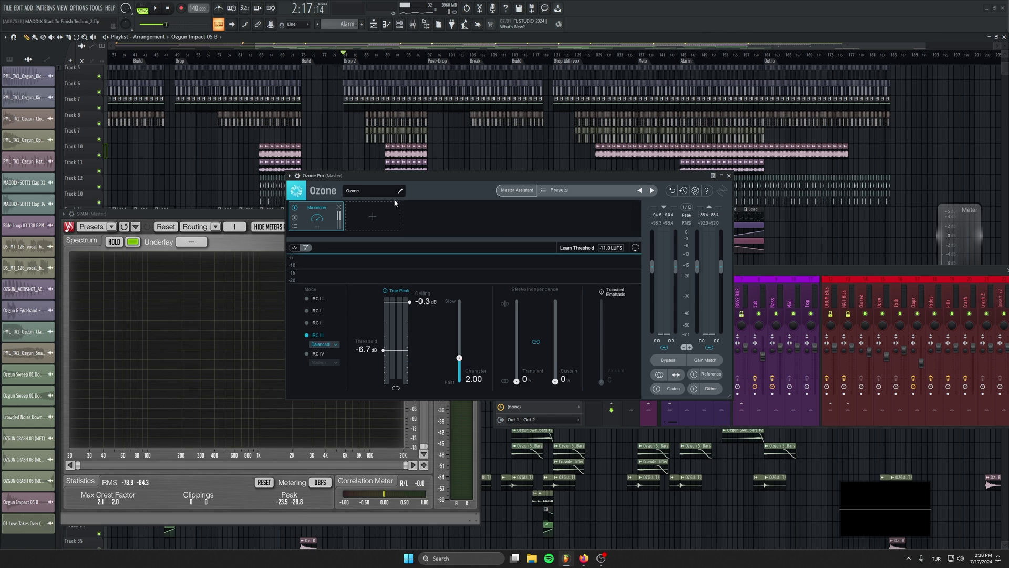
Open LFOTool from the Master's effect chain and arrange the mixer, LFOTool, SPAN and Ozone Pro windows so they can be watched together
drag(741, 275, 725, 283)
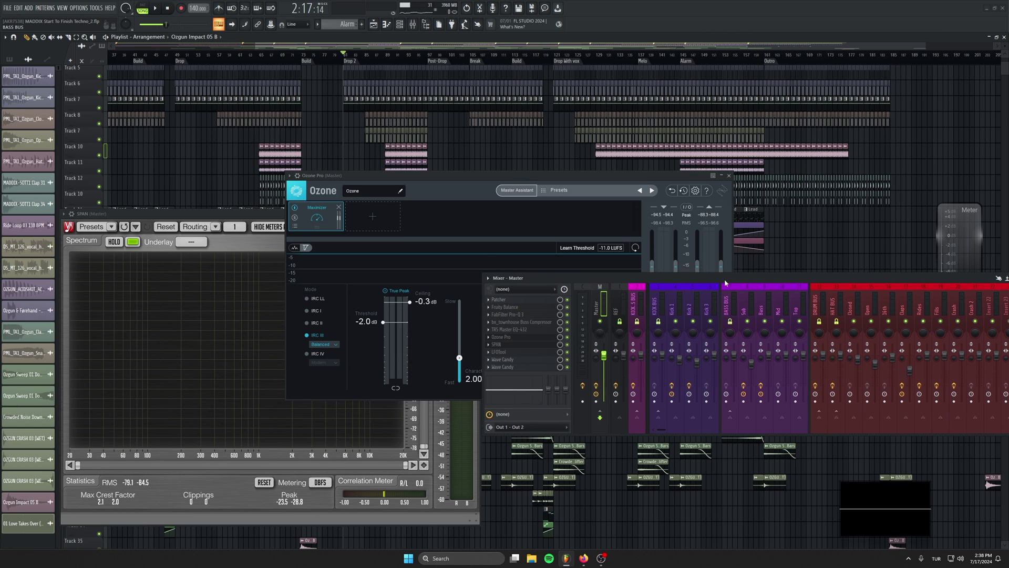
click(499, 352)
drag(572, 220, 751, 325)
drag(249, 214, 222, 215)
drag(421, 176, 480, 112)
click(249, 216)
drag(250, 218, 240, 215)
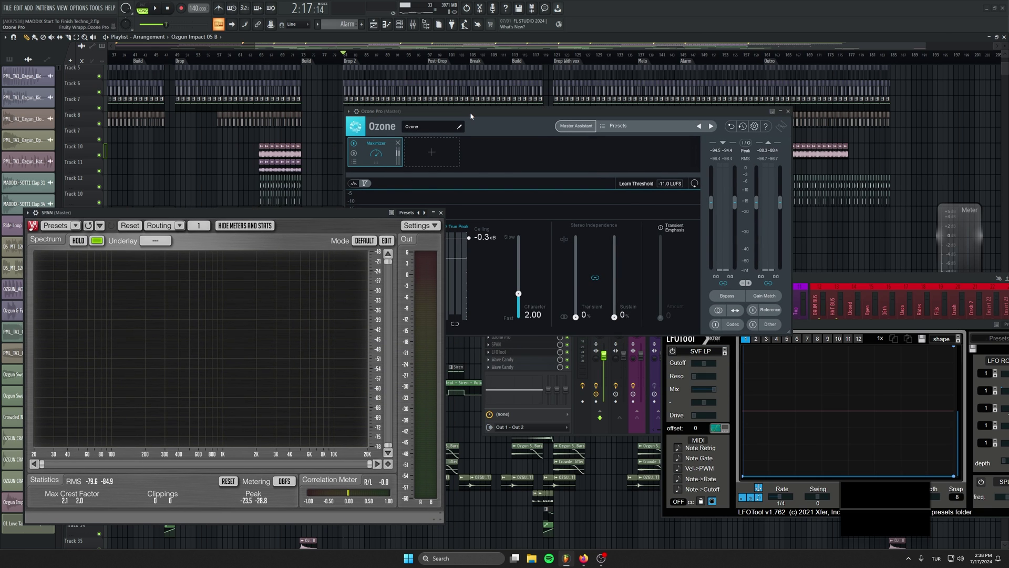
drag(470, 112, 487, 84)
Play from Drop 2, lower the Ozone Maximizer's threshold to about -6.5 dB, and reset SPAN's statistics
key(space)
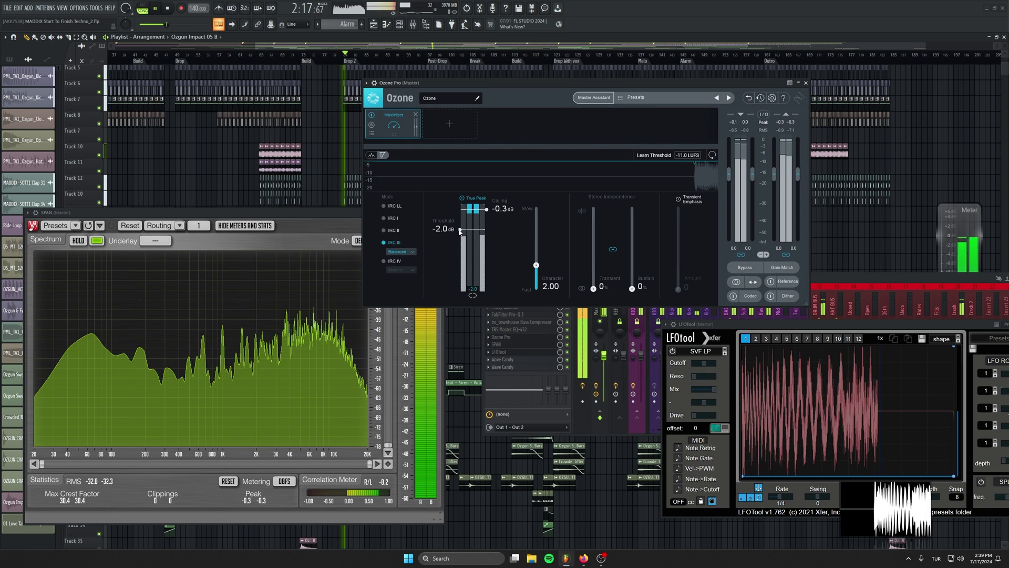
drag(460, 232, 454, 260)
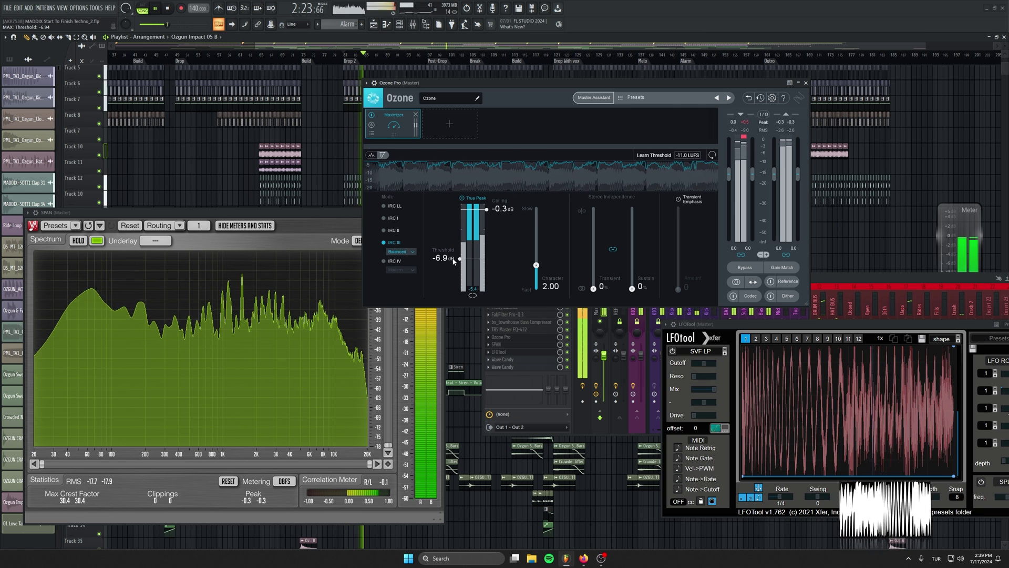
click(222, 482)
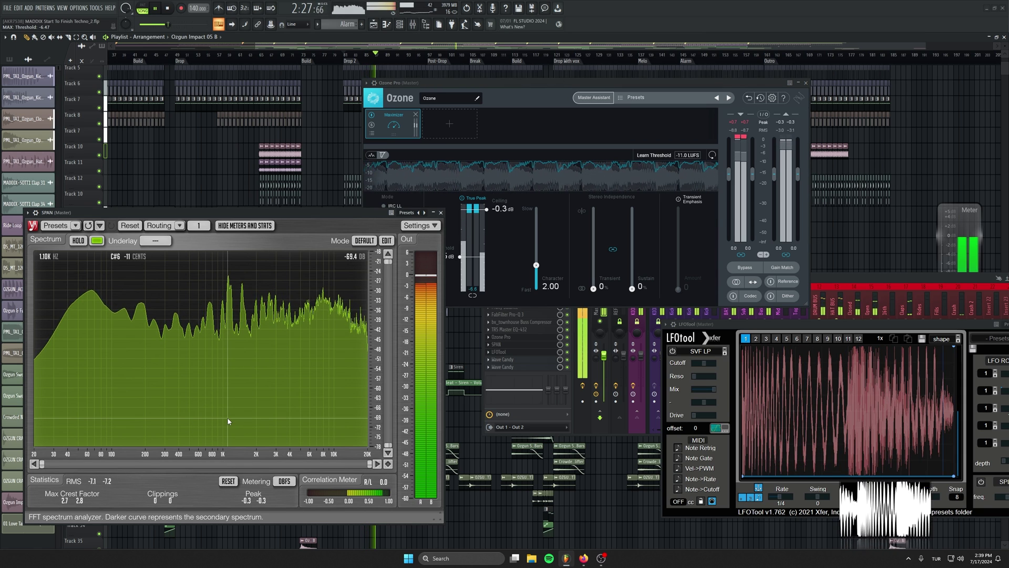
Check the kick, bass and drum channel levels in the mixer while Drop 2 plays, then stop playback and save the project
click(818, 280)
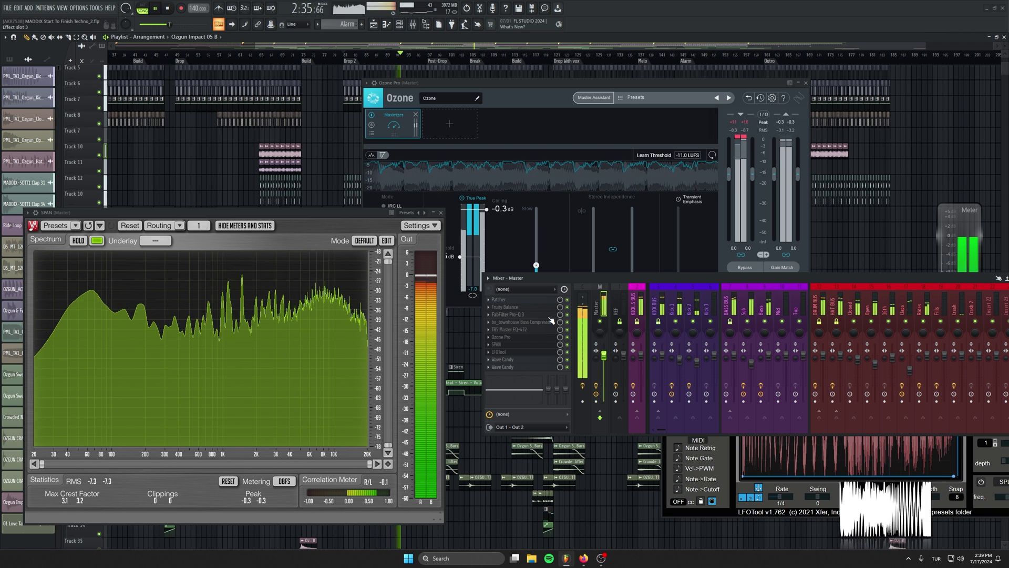
click(642, 297)
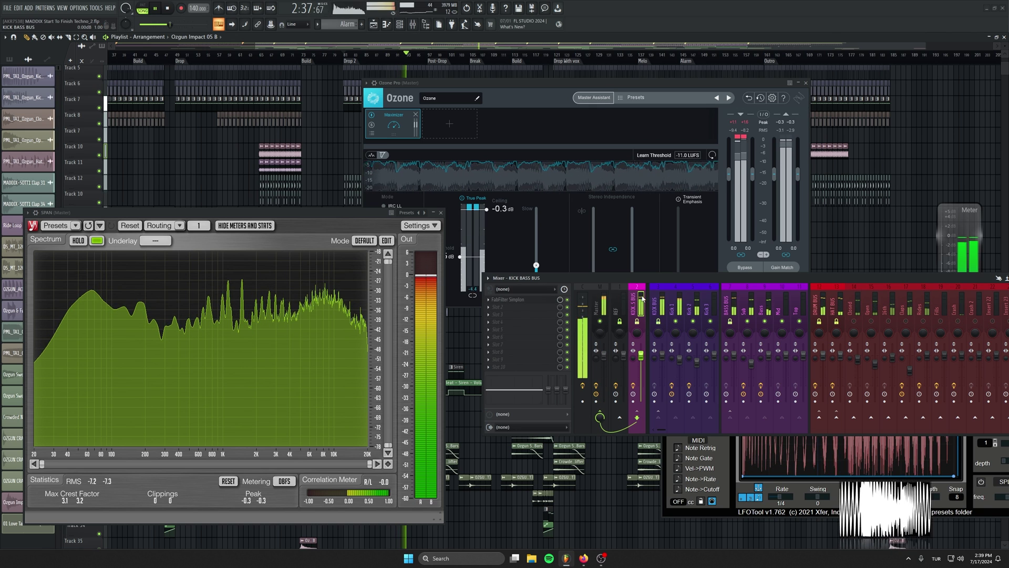
click(761, 443)
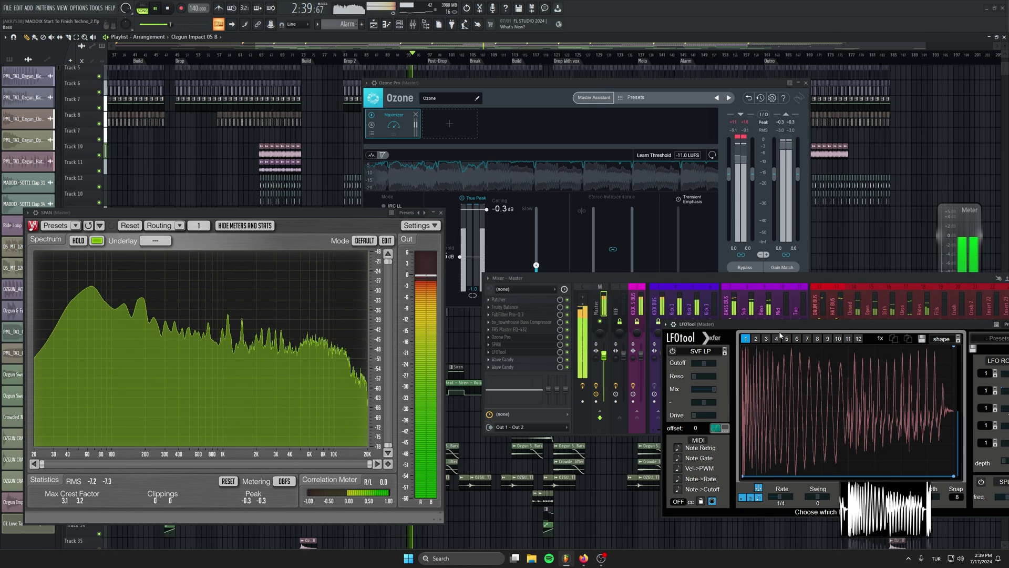
drag(781, 324, 720, 356)
drag(676, 278, 668, 266)
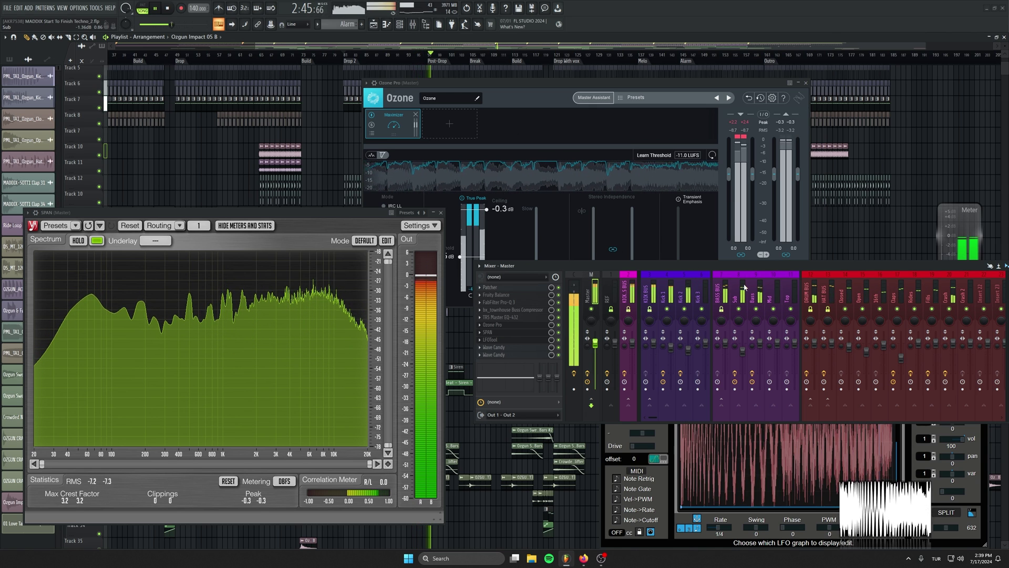
scroll(744, 287, down, 5)
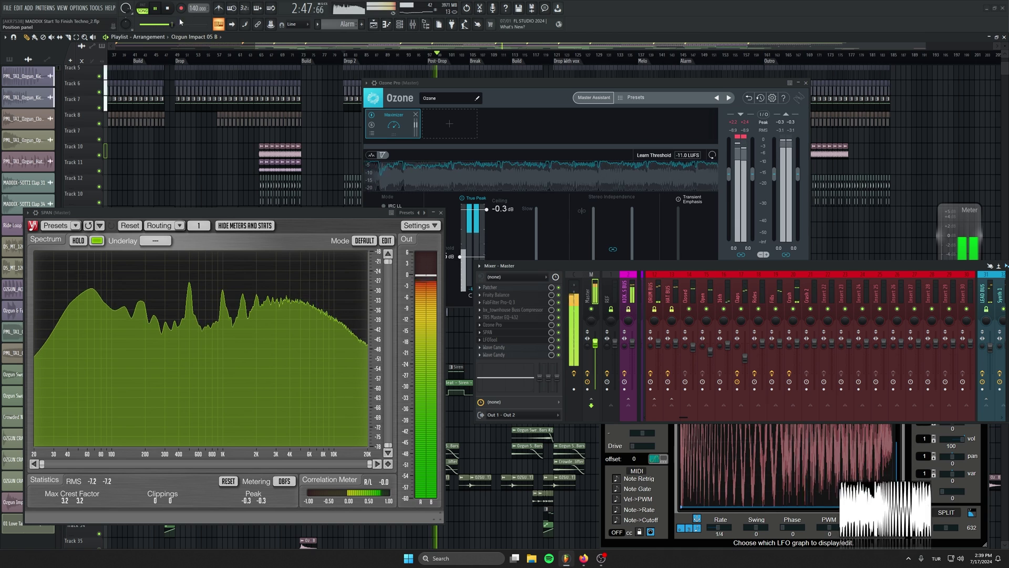
key(space)
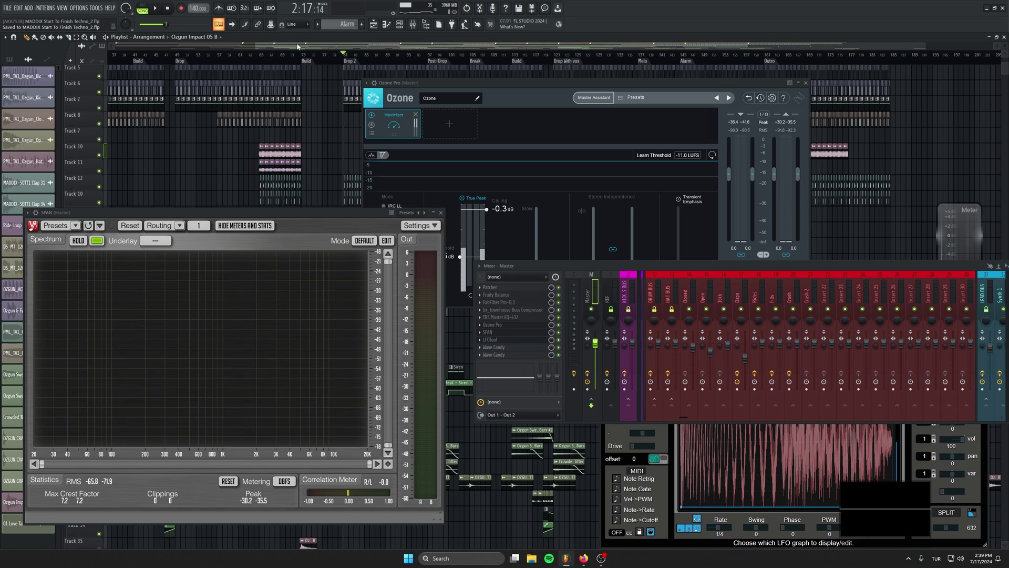
Bring LFOTool into view, play the start of Drop 2 to examine the Master waveform, and close LFOTool
drag(553, 86, 538, 104)
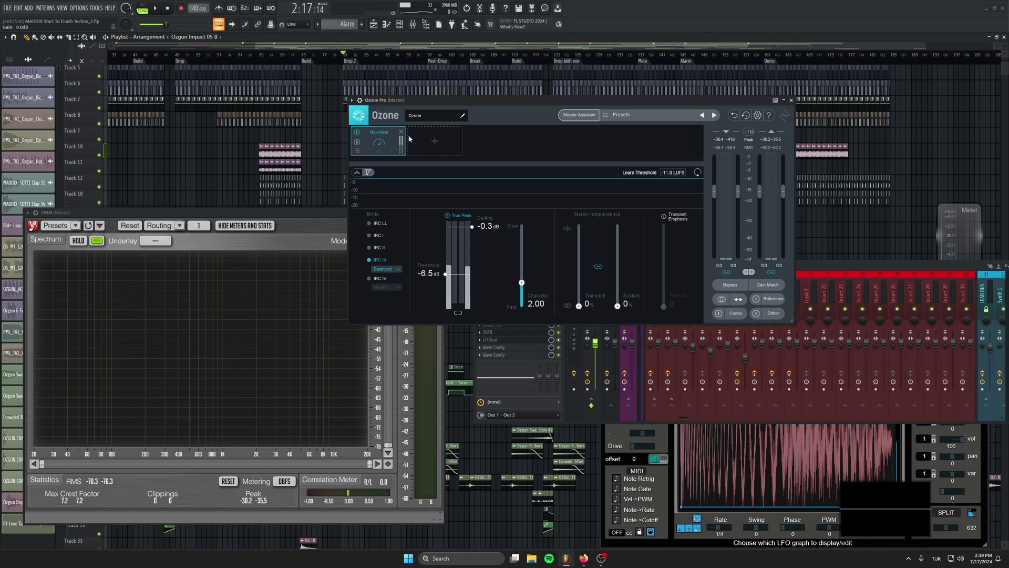
click(803, 268)
click(721, 448)
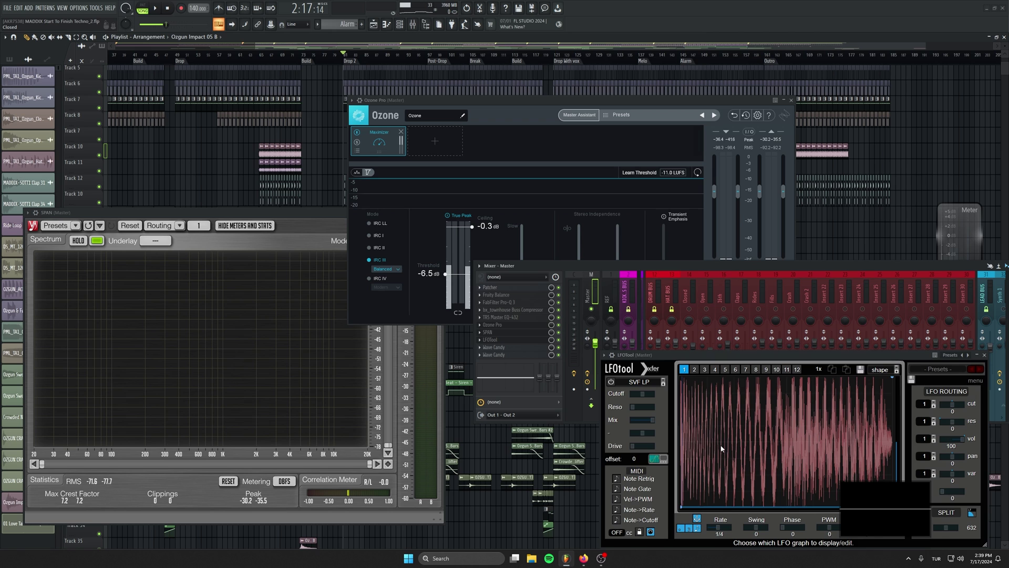
drag(750, 358, 593, 307)
key(space)
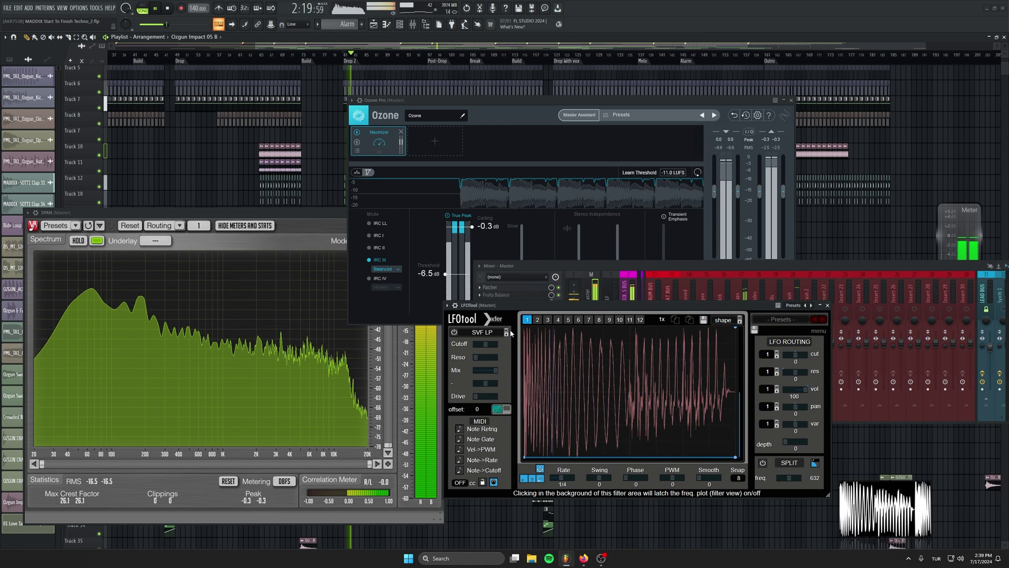
key(space)
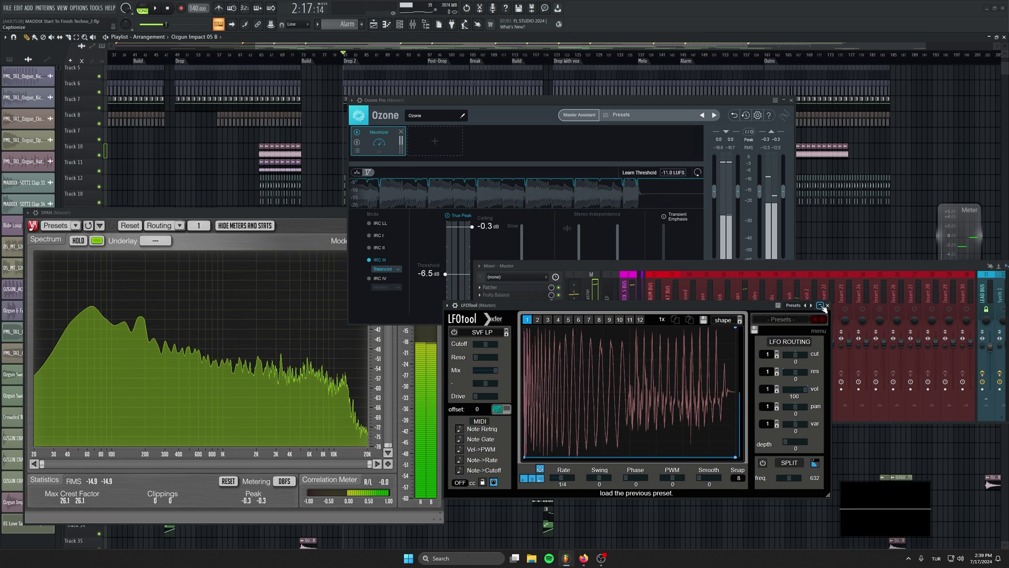
click(827, 305)
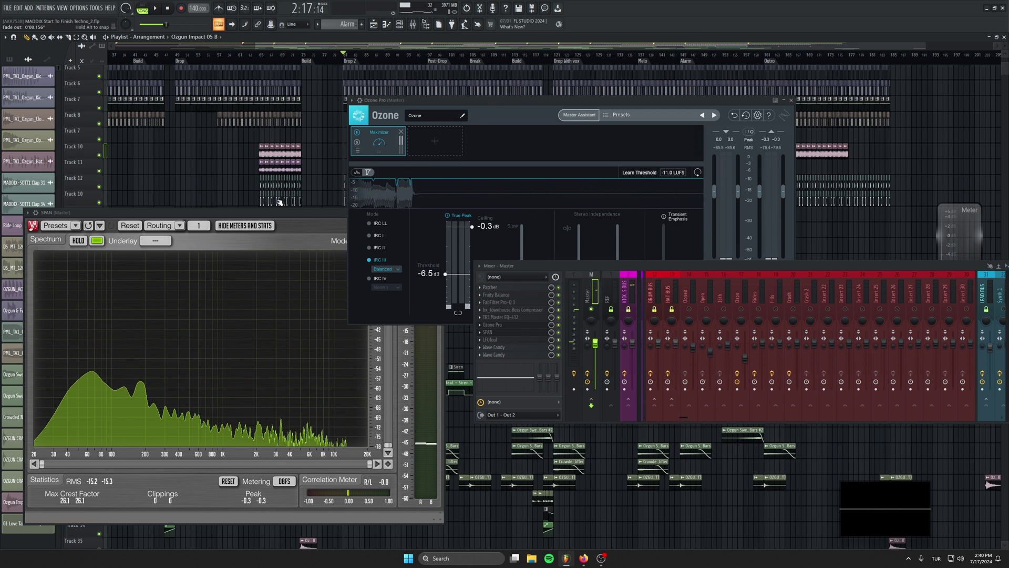
Place Ozone Pro and the mixer side by side below the playlist tracks, and solo Tracks 5, 6 and 7
drag(490, 97, 175, 296)
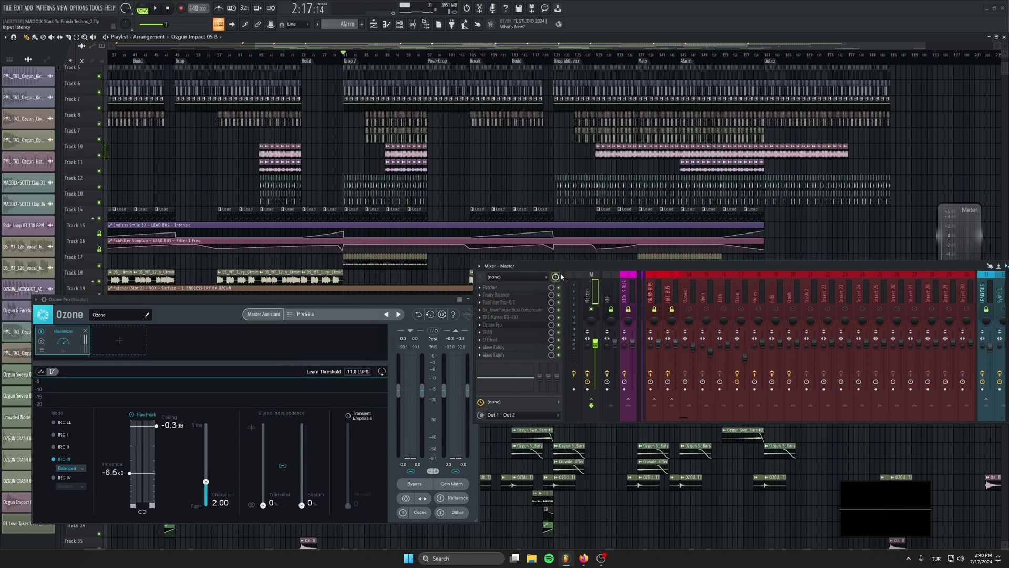
drag(561, 276, 546, 313)
right_click(99, 93)
click(99, 107)
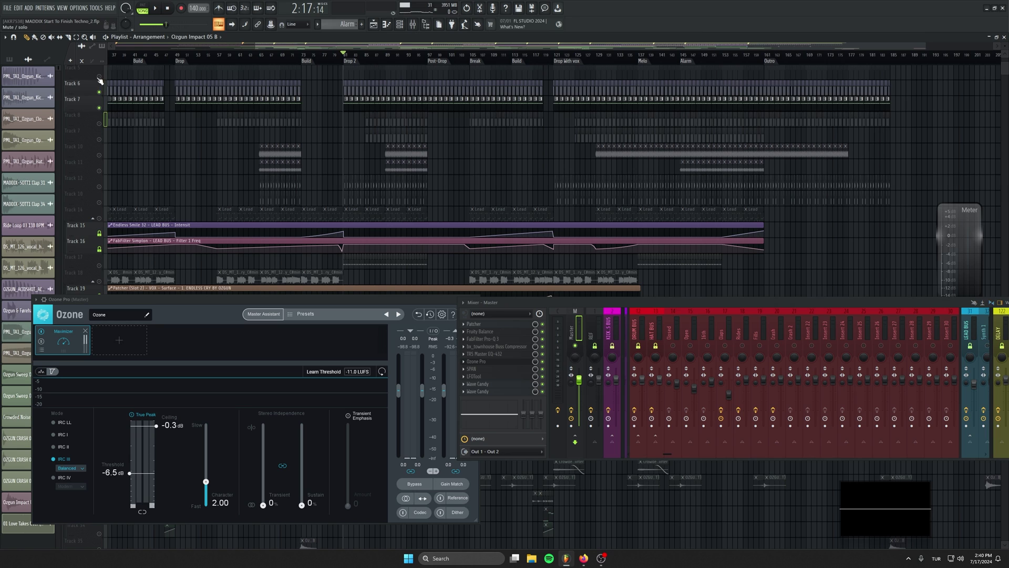
click(99, 77)
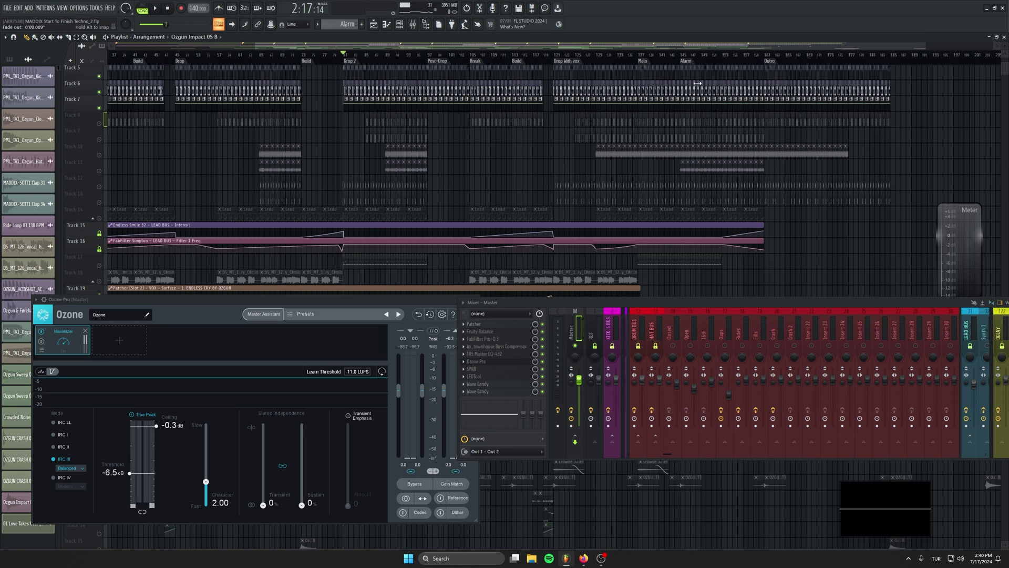
Select the Alarm section as the playback range, remove the stray impact clip, and start playing the section
drag(685, 57, 779, 58)
click(832, 246)
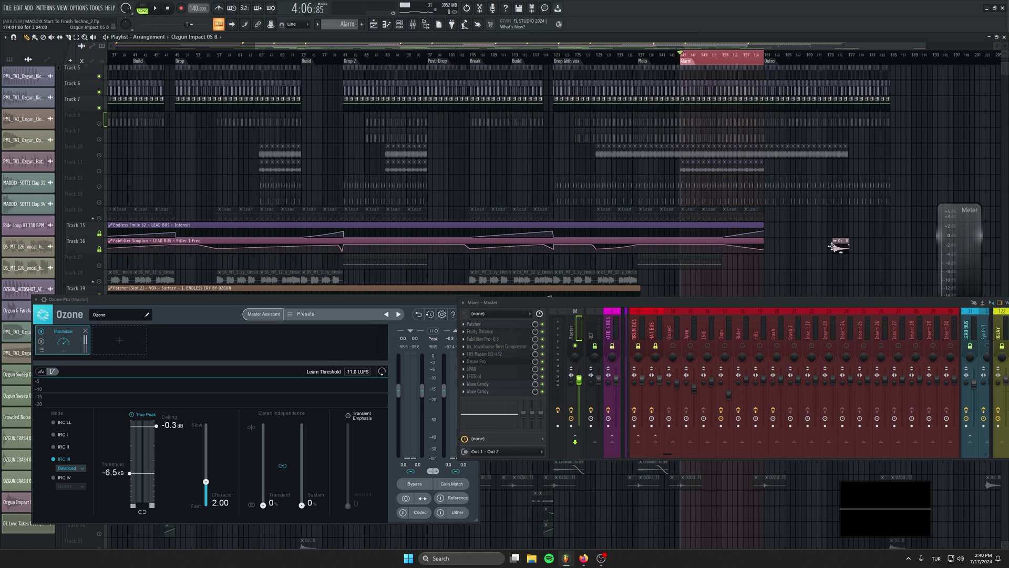
drag(830, 248, 455, 231)
scroll(475, 227, up, 3)
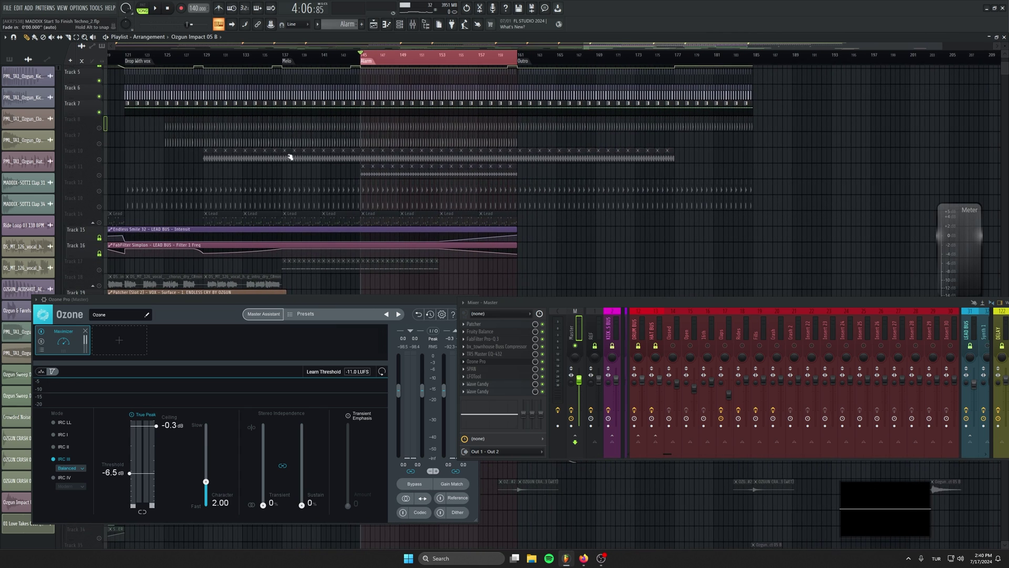
key(space)
mouse_move(260, 300)
mouse_down()
mouse_move(264, 279)
mouse_move(261, 290)
mouse_up()
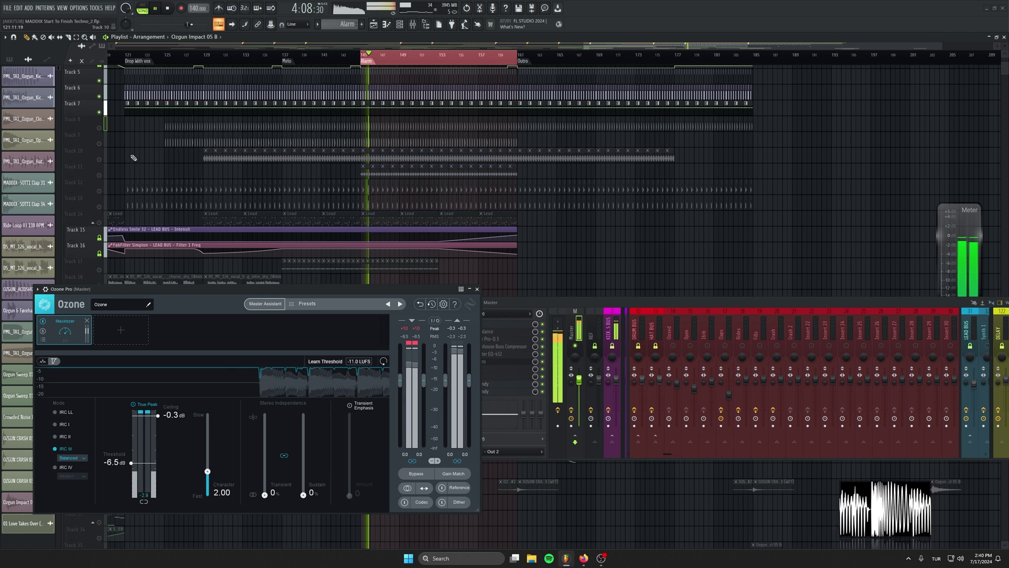
Unmute the percussion tracks step by step during playback, from Track 8 down to the track just below Track 12
click(100, 128)
click(99, 143)
click(690, 350)
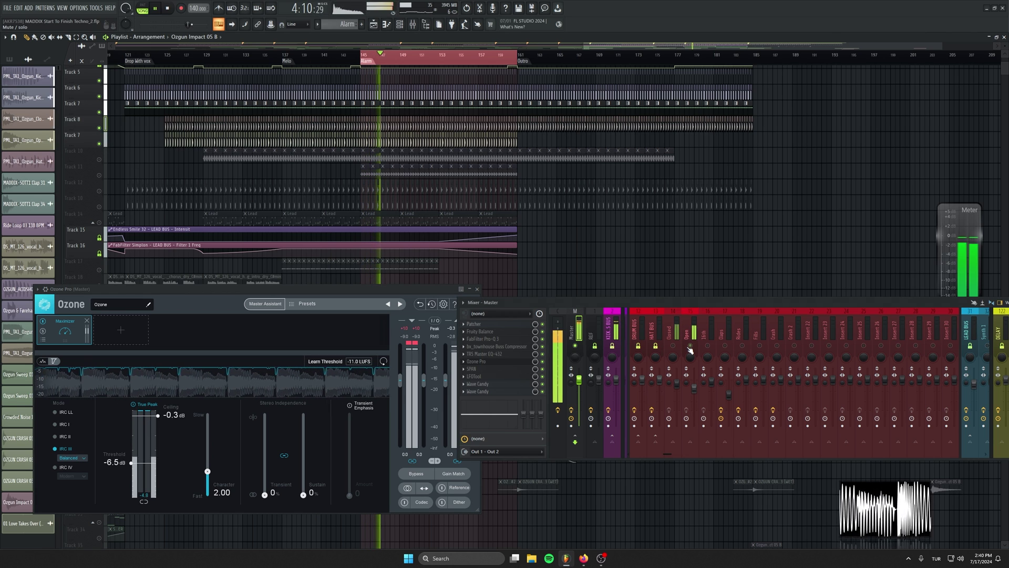
click(99, 159)
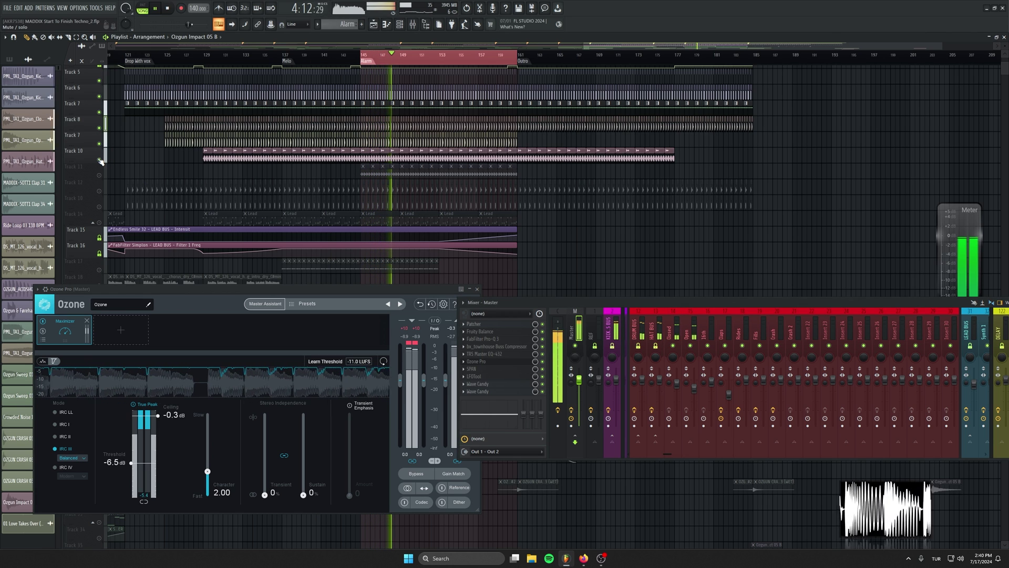
click(99, 175)
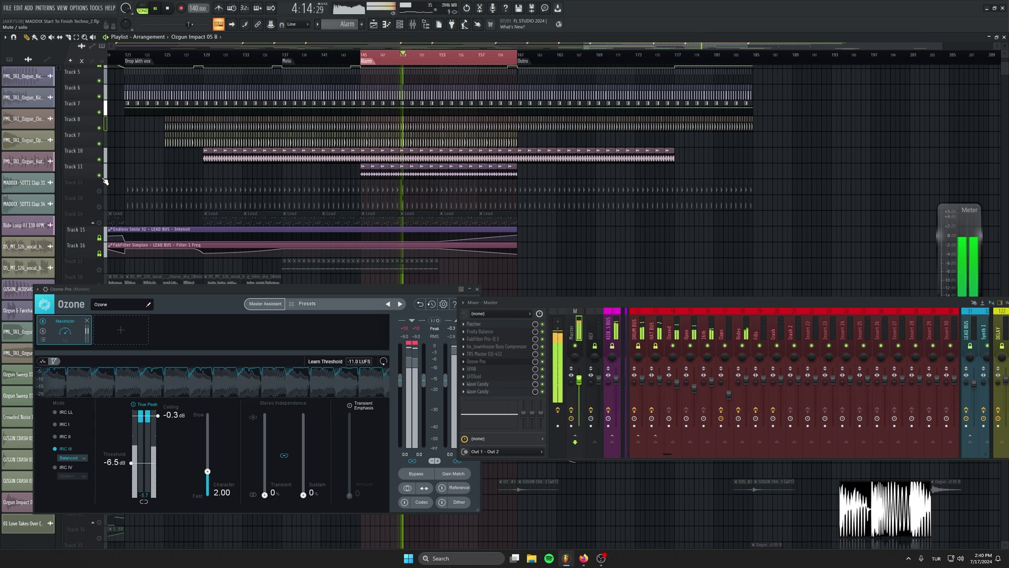
click(99, 191)
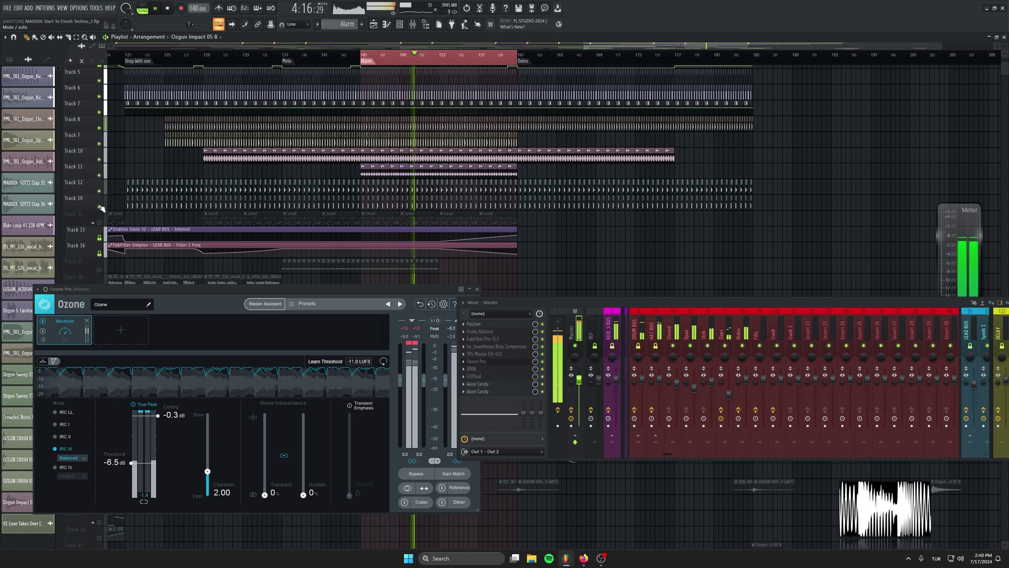
Open the Fruity Limiter on the DRUM BUS channel and stop playback
scroll(695, 323, up, 5)
click(793, 325)
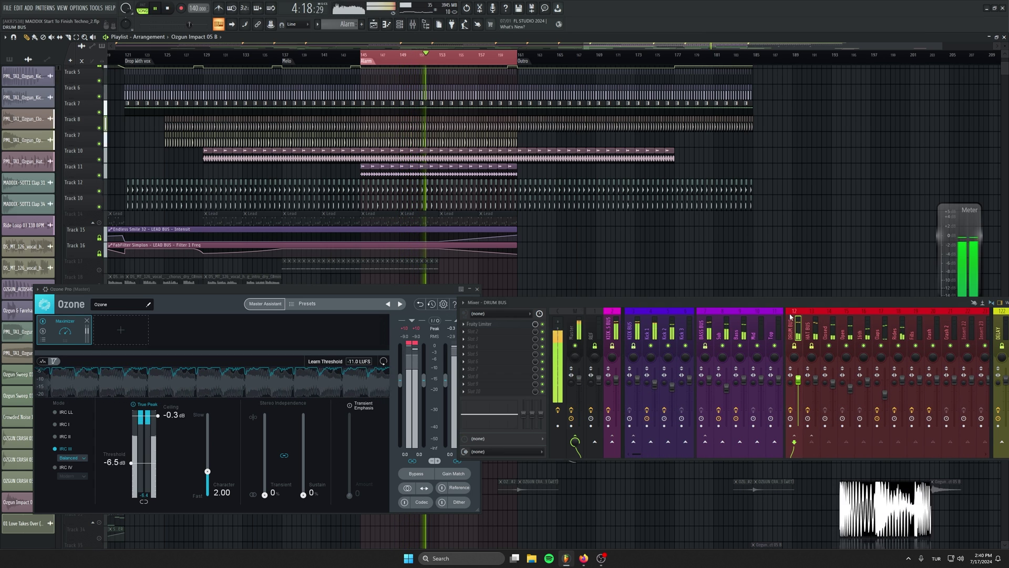
click(503, 322)
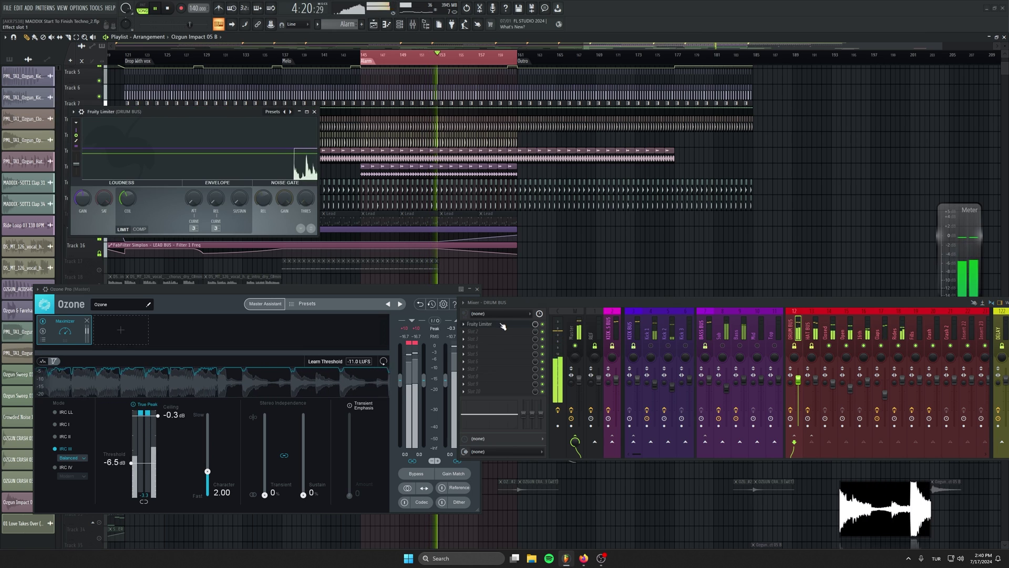
key(space)
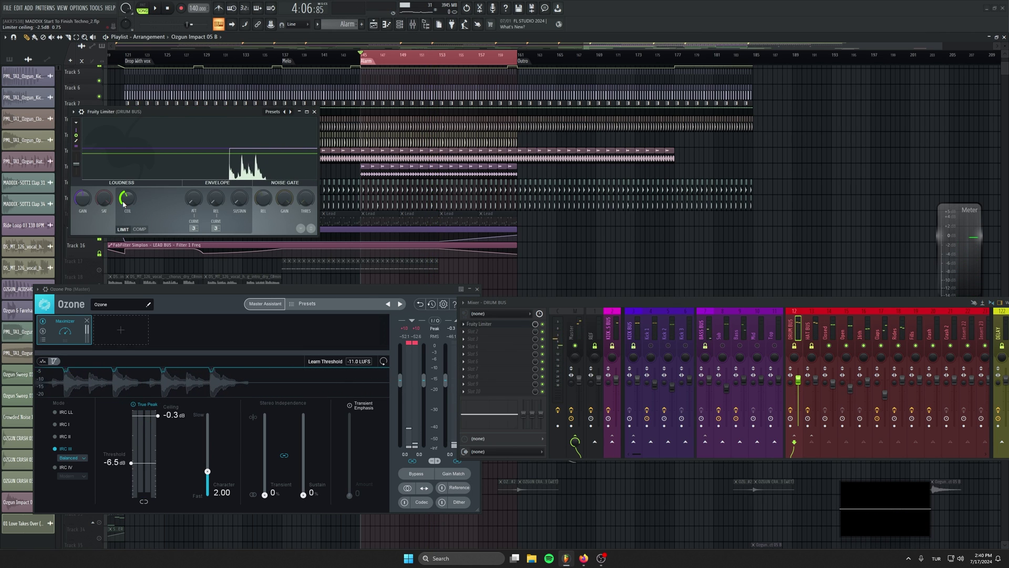
Open LFOtool on the Master, play the Alarm section, and lower the DRUM BUS limiter ceiling to about -6.9 dB
click(475, 376)
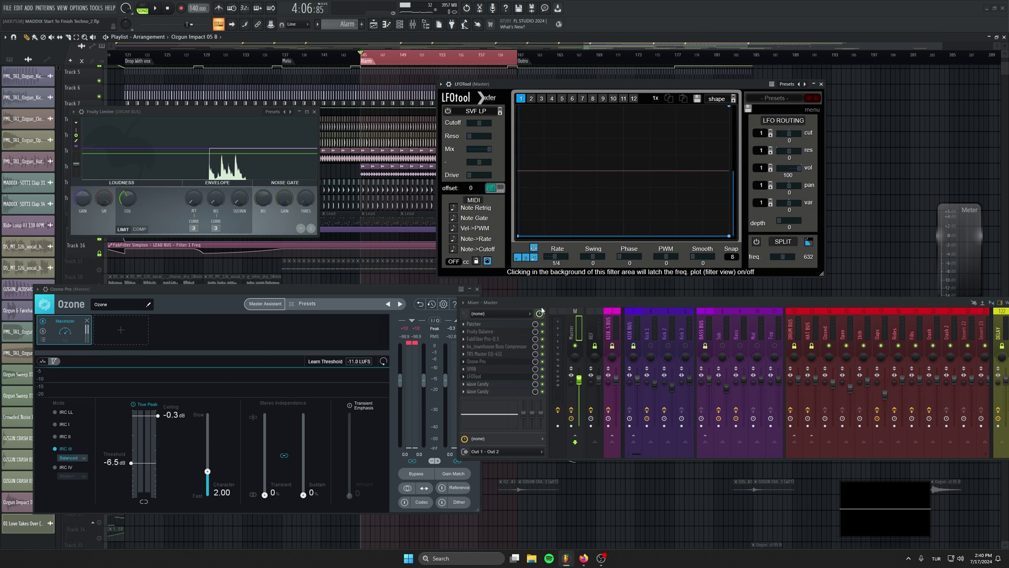
key(space)
drag(242, 185, 290, 201)
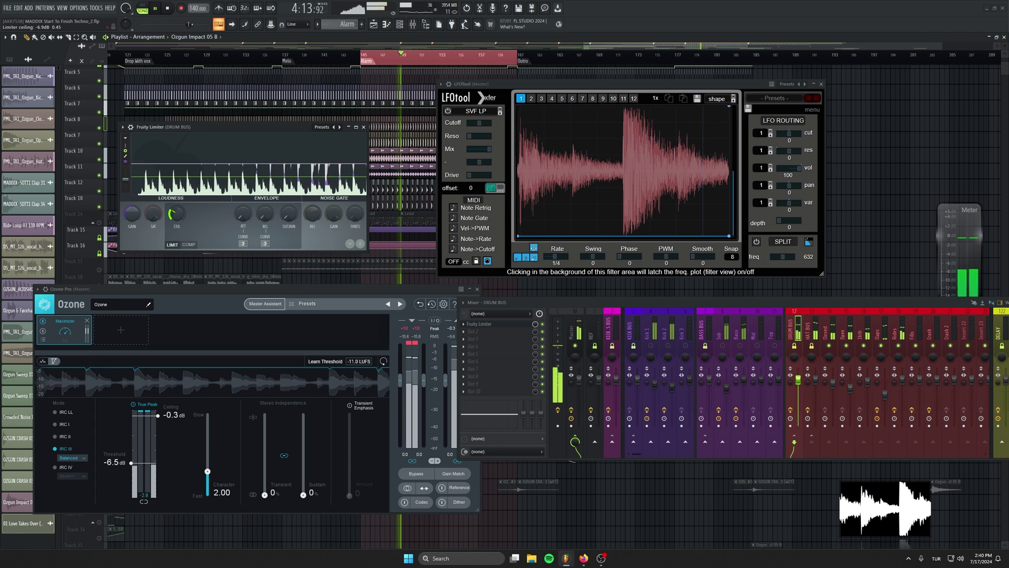
Compare the drum bus with and without its Fruity Limiter, stop playback, and close the limiter
click(543, 326)
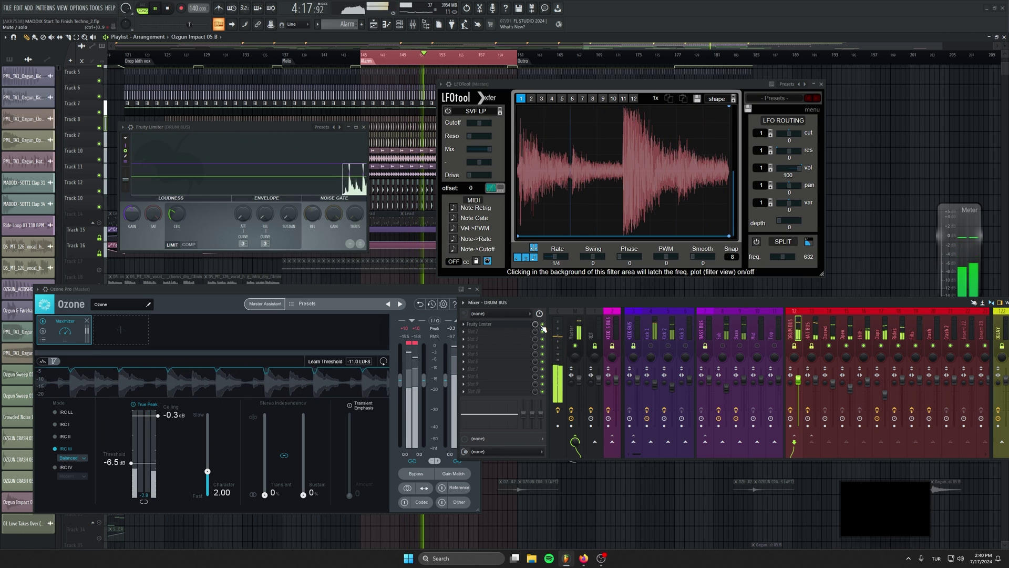
key(space)
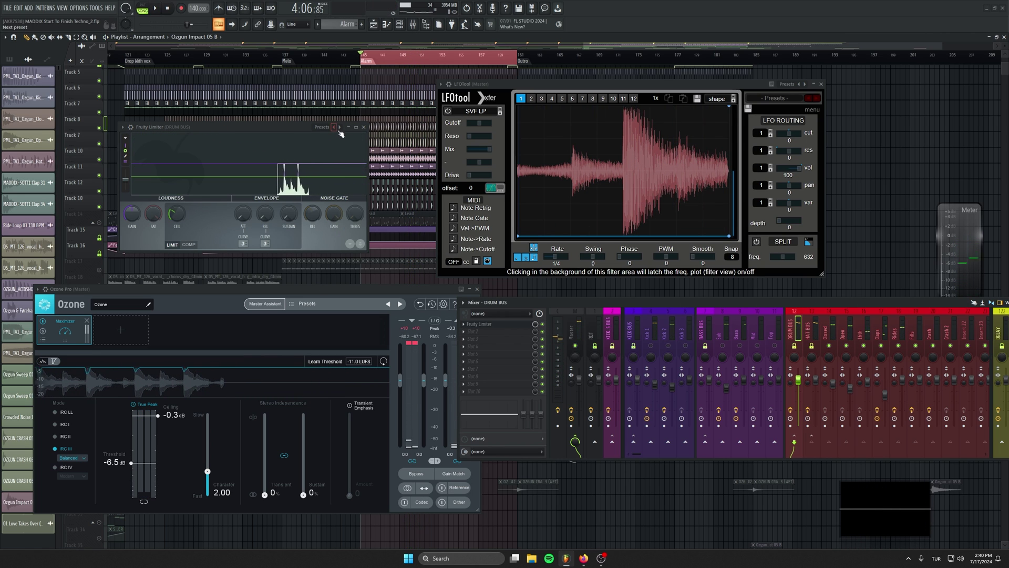
click(364, 127)
Move LFOtool beneath the mixer, shift the mixer slightly up, and restart playback of the Alarm section
drag(670, 84, 681, 404)
drag(599, 302, 600, 286)
key(space)
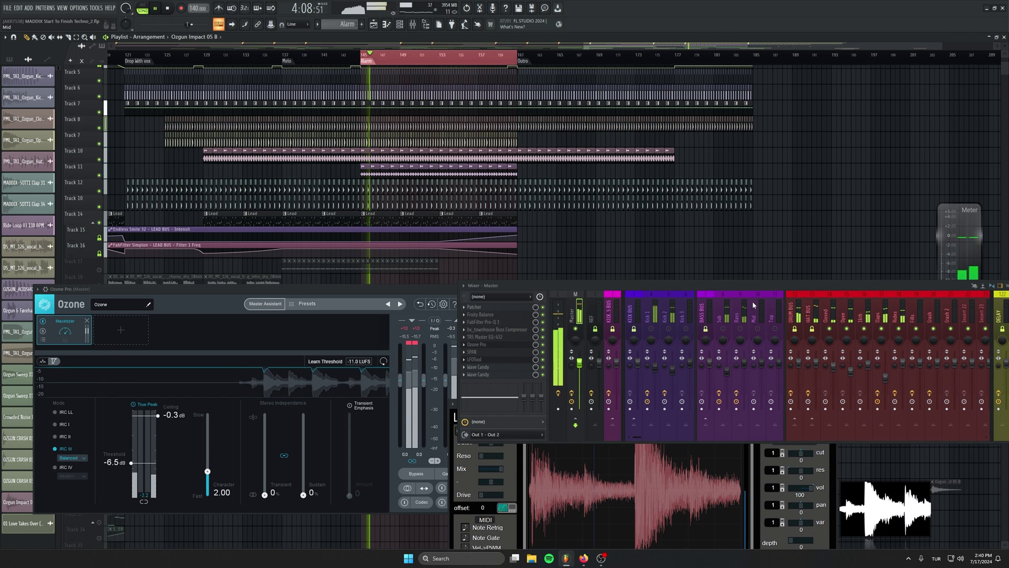
Reposition the mixer, add FabFilter Pro-Q 3 to an empty effect slot on the first LEAD BUS, and stop playback
scroll(764, 311, down, 5)
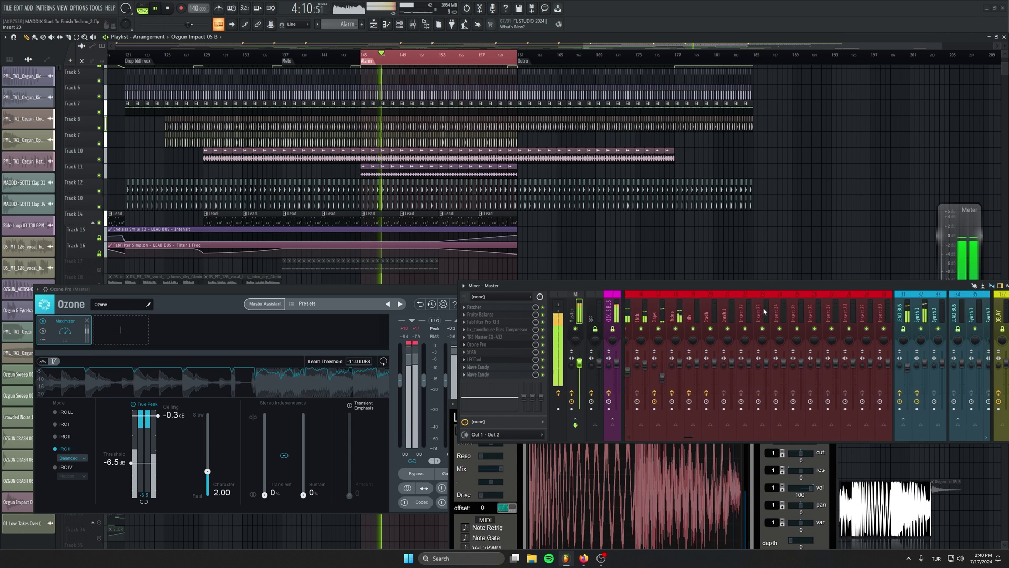
drag(759, 286, 665, 254)
click(769, 282)
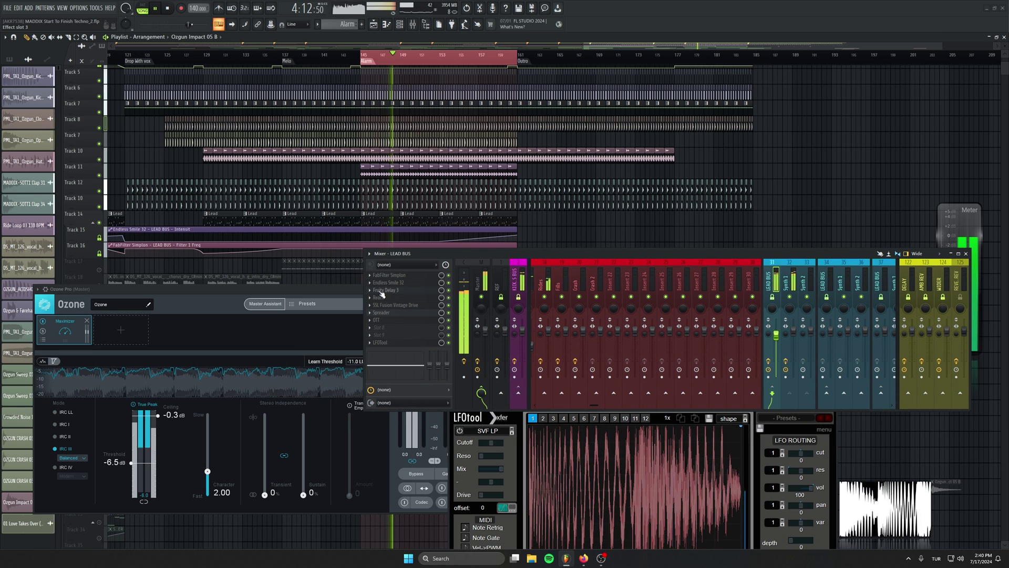
click(379, 326)
click(483, 207)
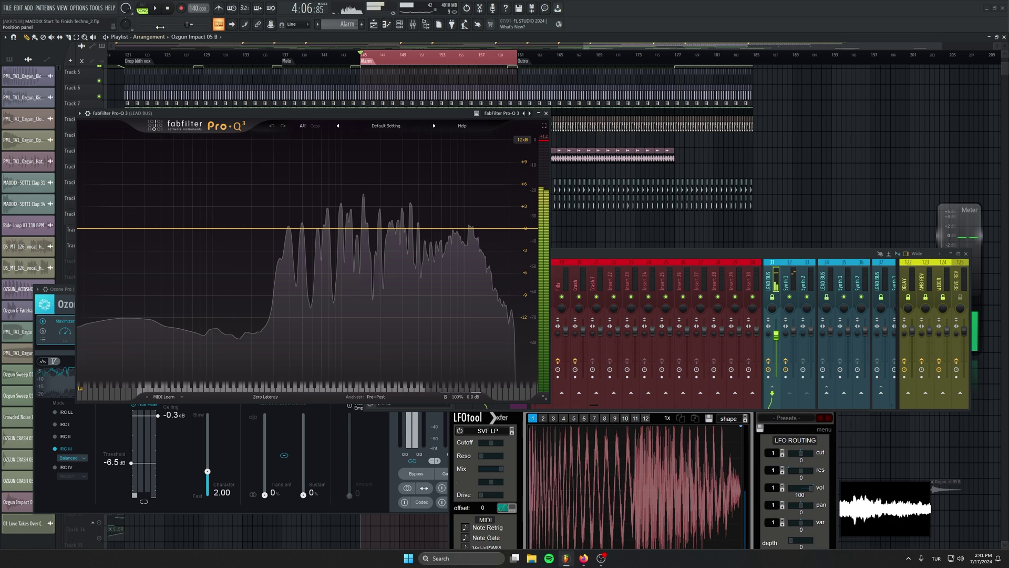
key(space)
Add a low-cut band to the lead bus EQ and set its frequency to 200 Hz while the section plays
click(108, 228)
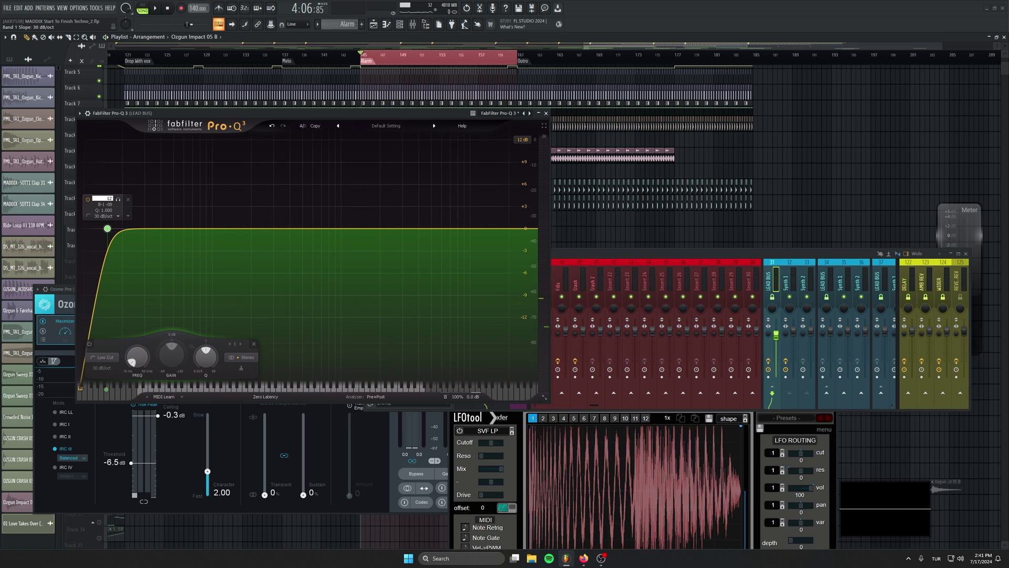
key(space)
drag(108, 228, 234, 228)
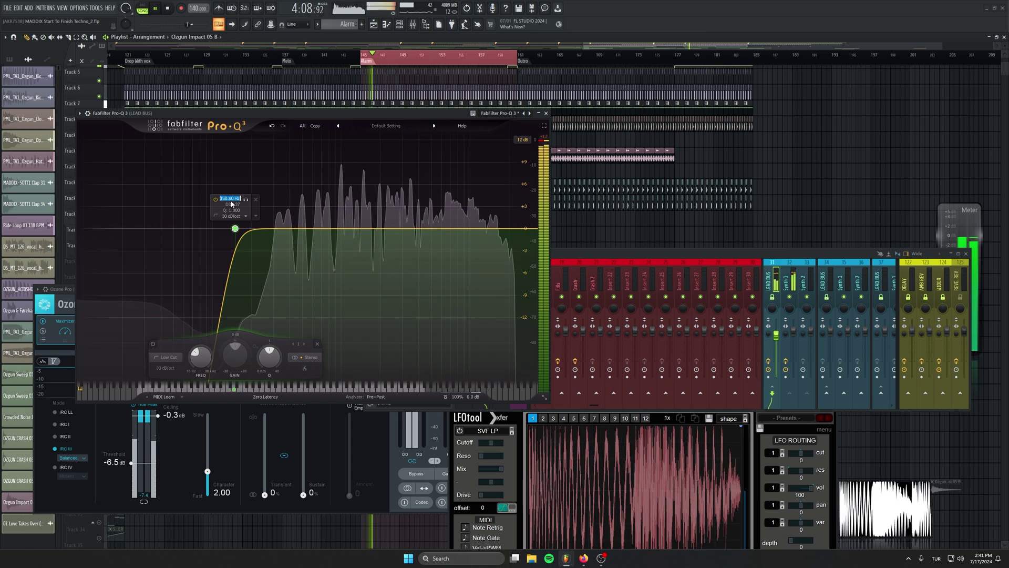
text(200)
key(Return)
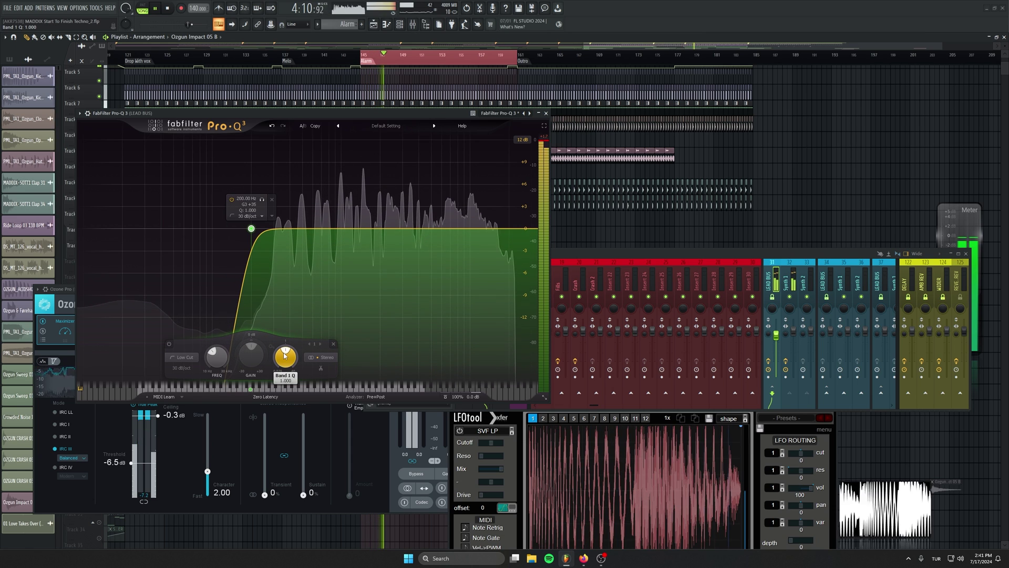
Change the EQ band to a low shelf cutting about 30 dB and set the LEAD BUS volume to 85%
click(184, 292)
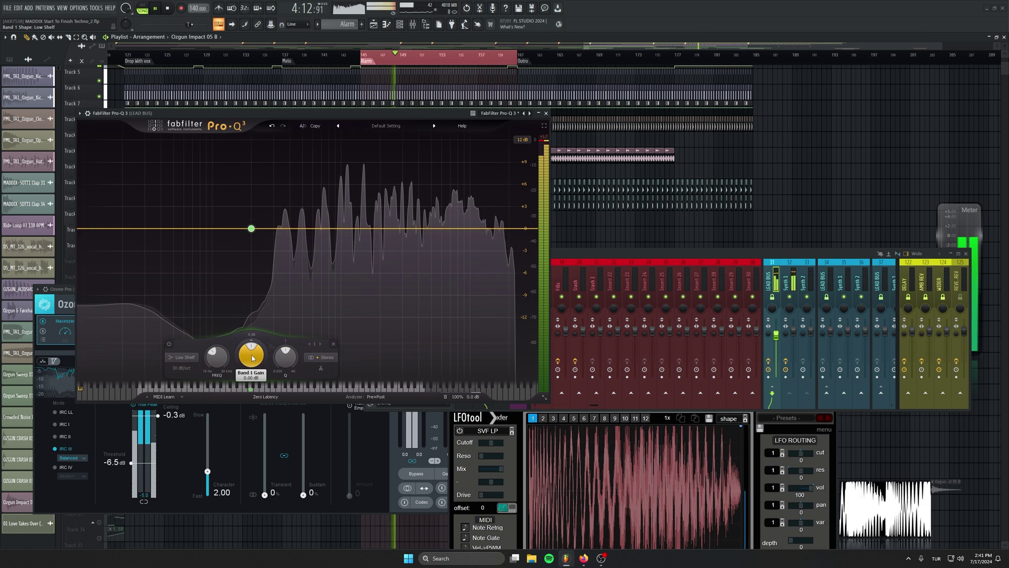
drag(250, 354, 236, 453)
drag(776, 336, 777, 346)
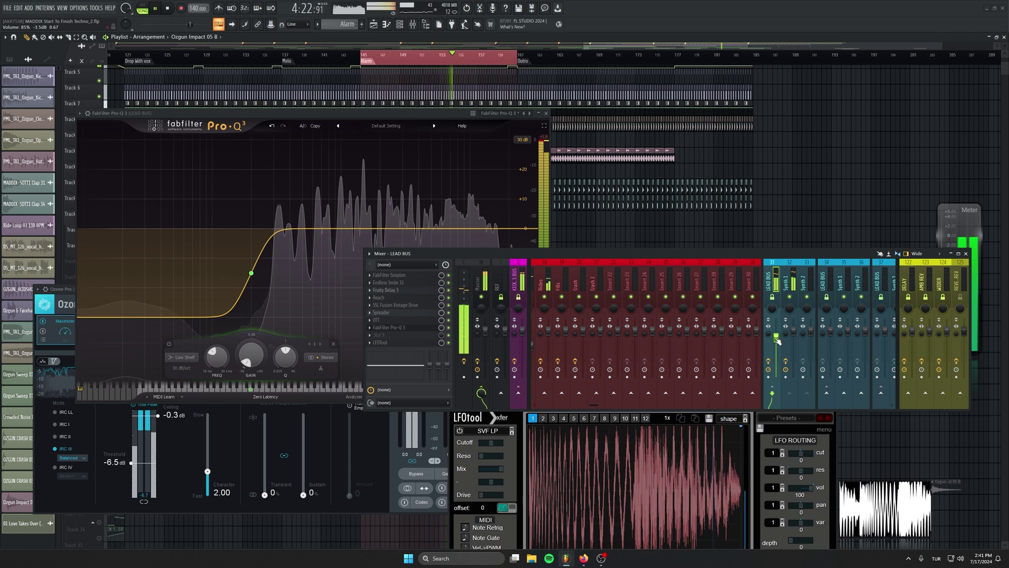
Set the Ozone Maximizer threshold to -6.0 dB, and close Ozone and the lead bus EQ
click(132, 465)
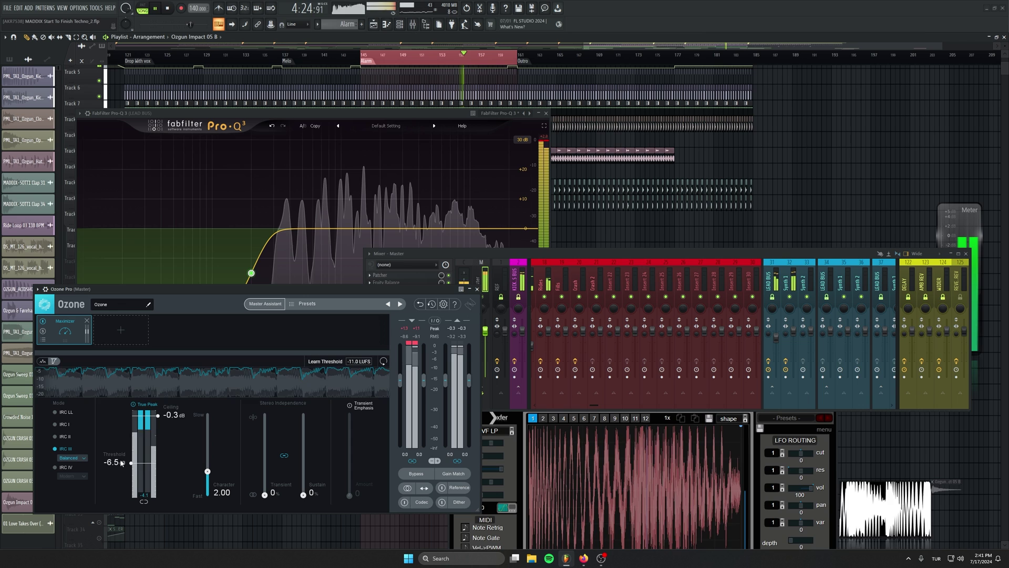
drag(131, 465, 131, 461)
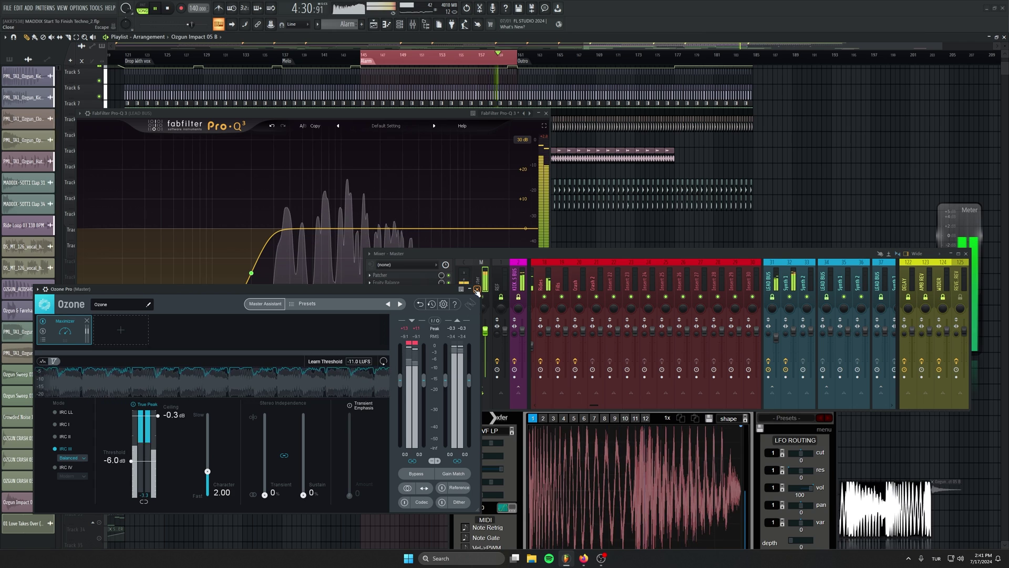
click(477, 289)
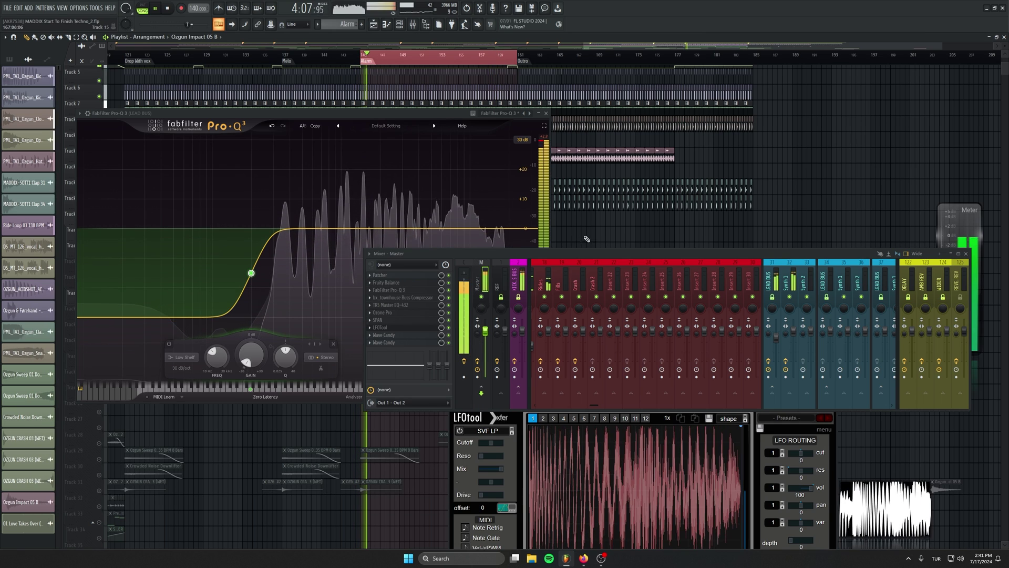
click(546, 113)
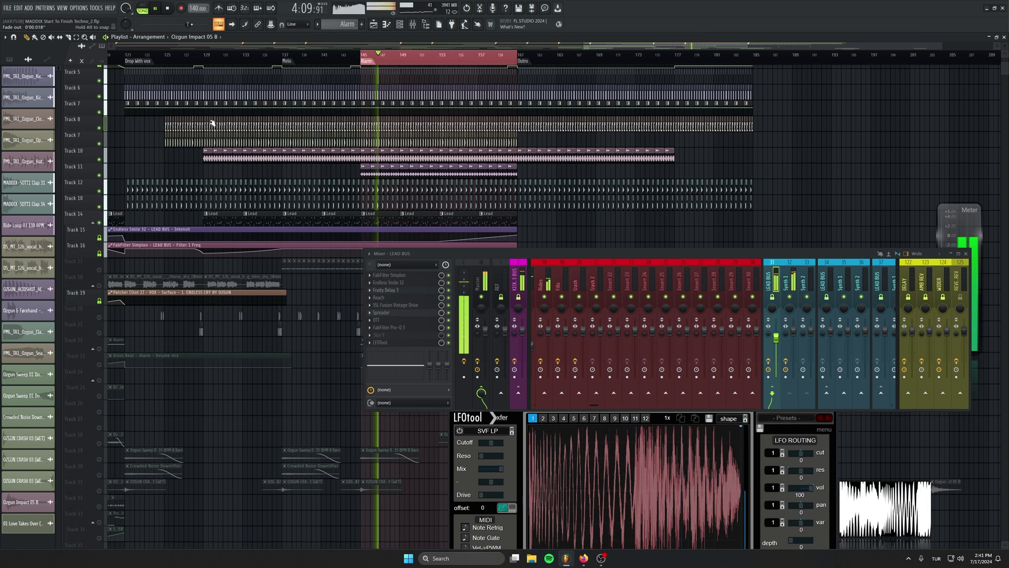
Play from the Drop with vox marker with the Track 18 vocals unmuted, and bring the SYNTH BUS channels into view
scroll(212, 123, down, 3)
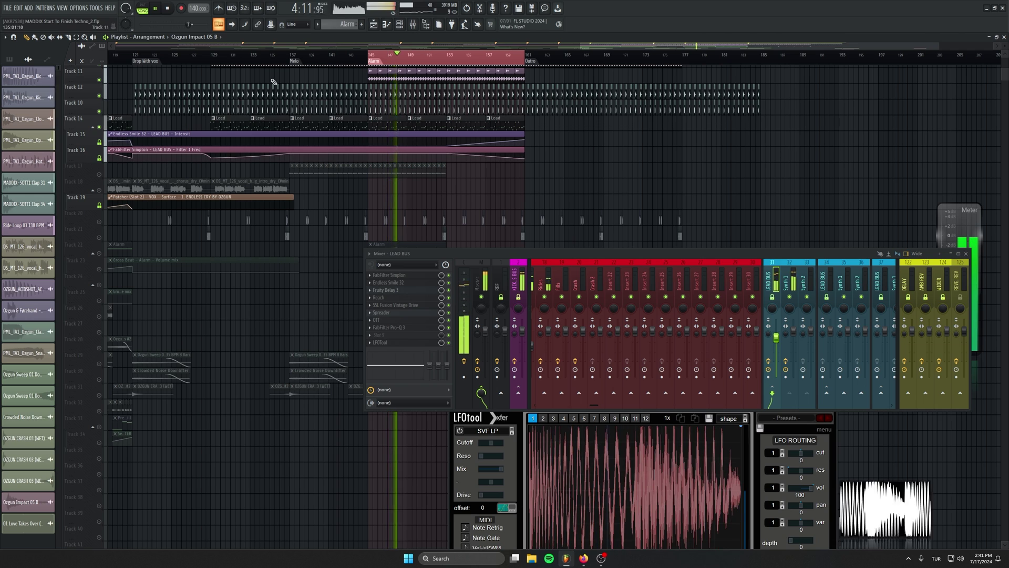
click(287, 54)
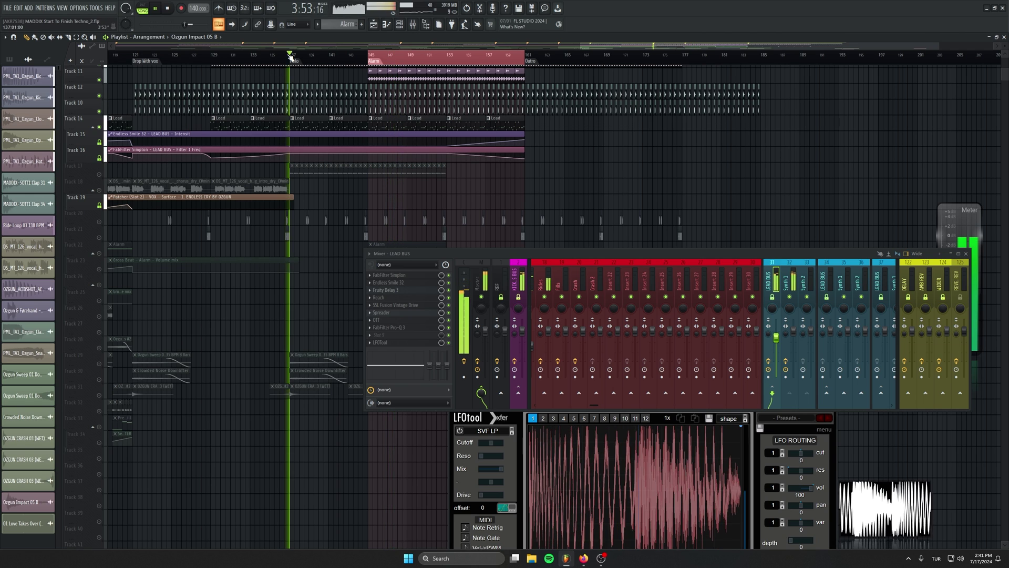
click(135, 55)
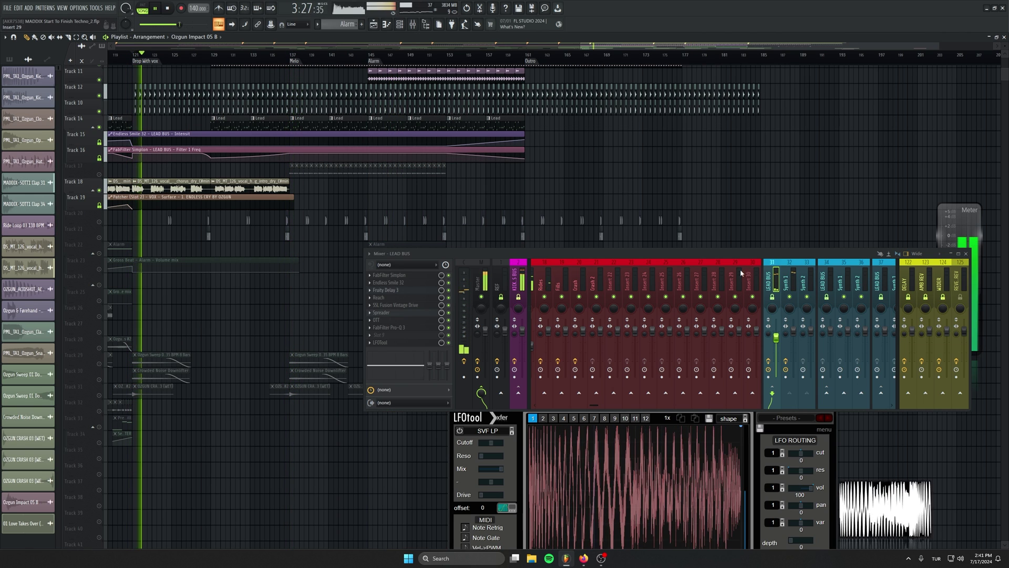
scroll(742, 273, right, 5)
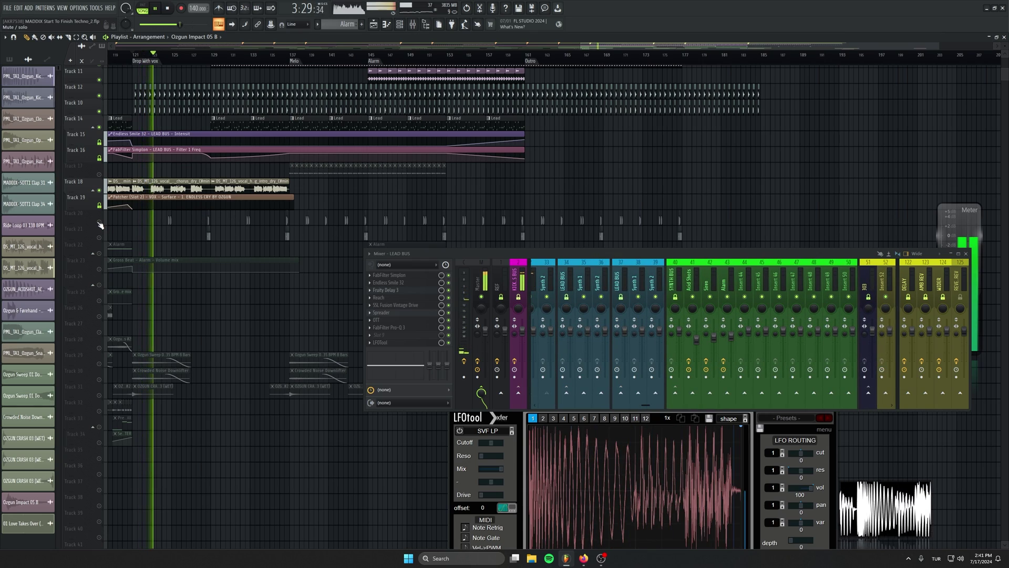
Unmute the Gross Beat volume automation on Tracks 25 and 23
drag(303, 188, 589, 145)
drag(338, 199, 591, 201)
click(100, 257)
click(100, 224)
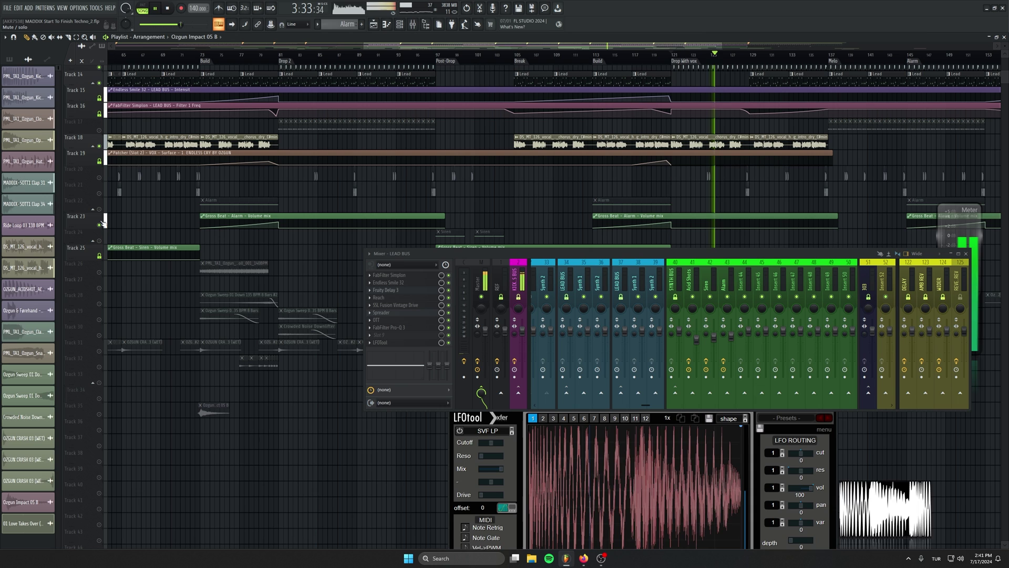
Unmute the Siren clips on Track 24, play from the Drop marker, and set the Siren channel volume to 76%
drag(259, 156, 327, 112)
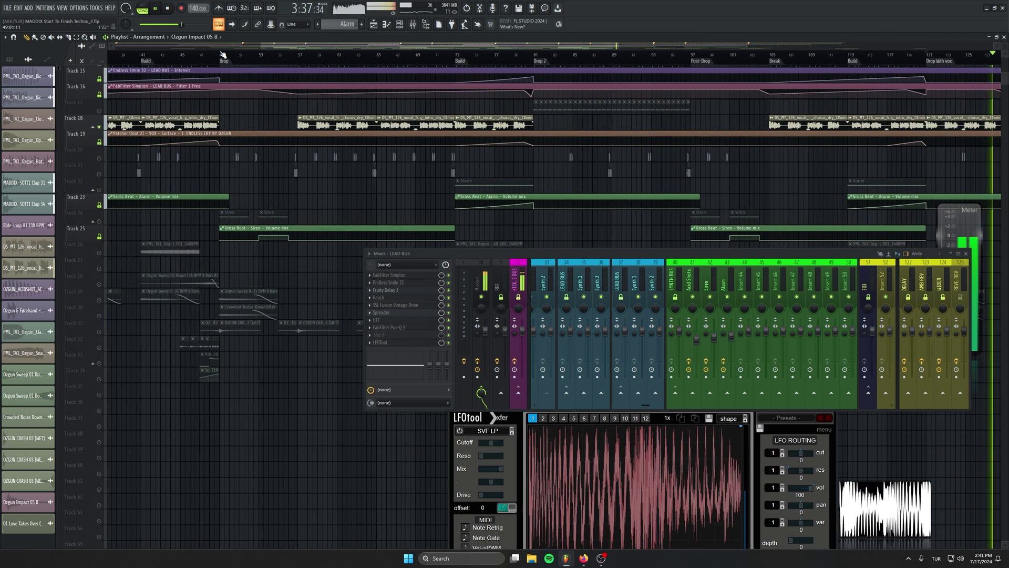
click(98, 222)
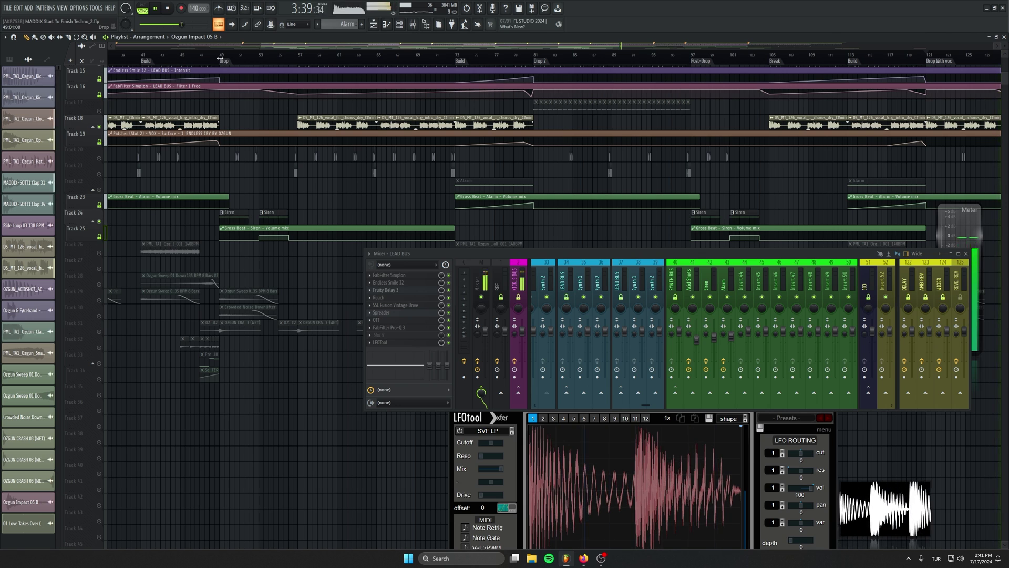
click(224, 60)
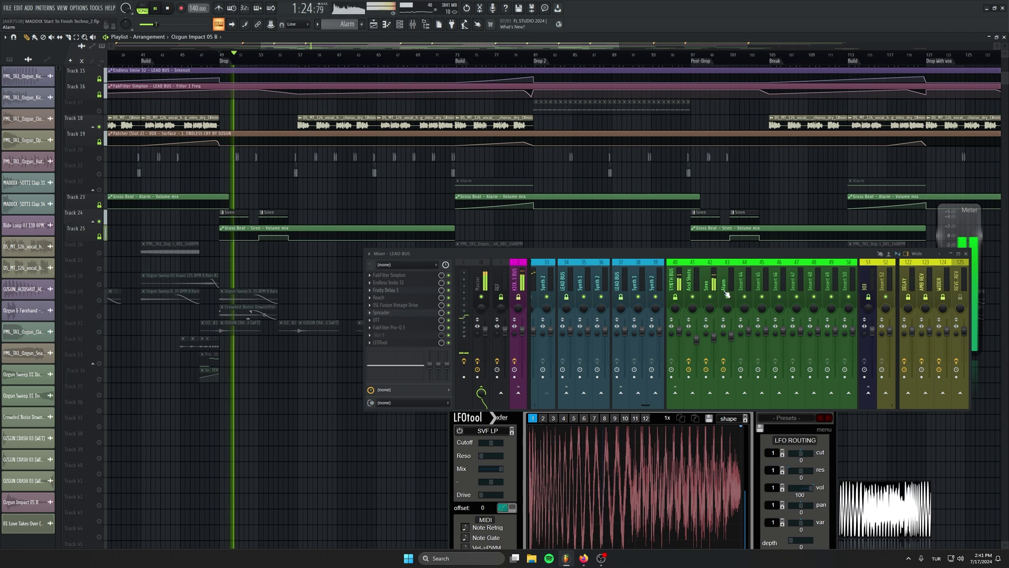
drag(713, 337, 713, 341)
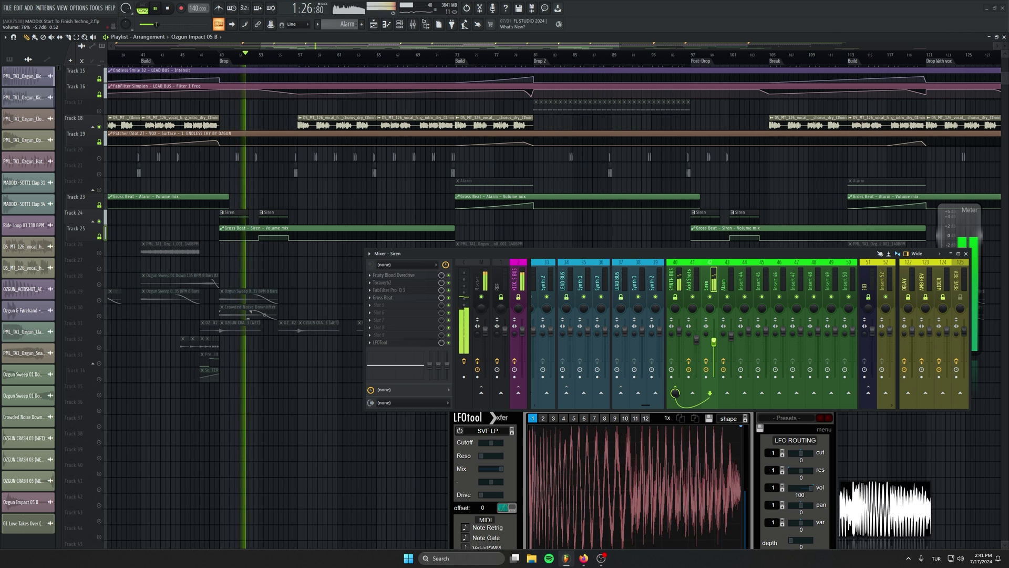
Unmute the Alarm clips on Track 22 and play from the Build before Drop 2, followed by the first Alarm clip
drag(320, 185, 459, 196)
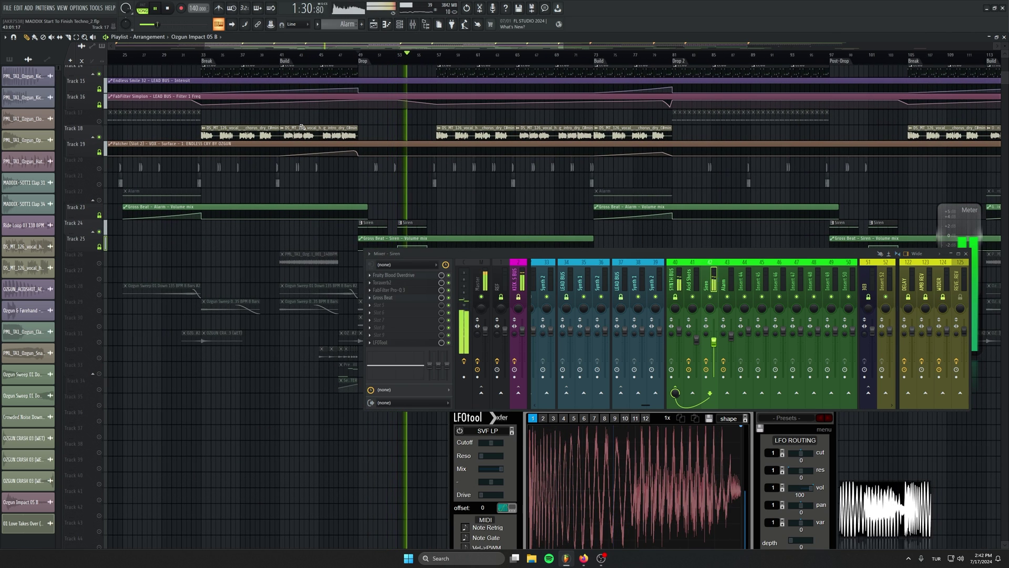
drag(582, 155, 173, 151)
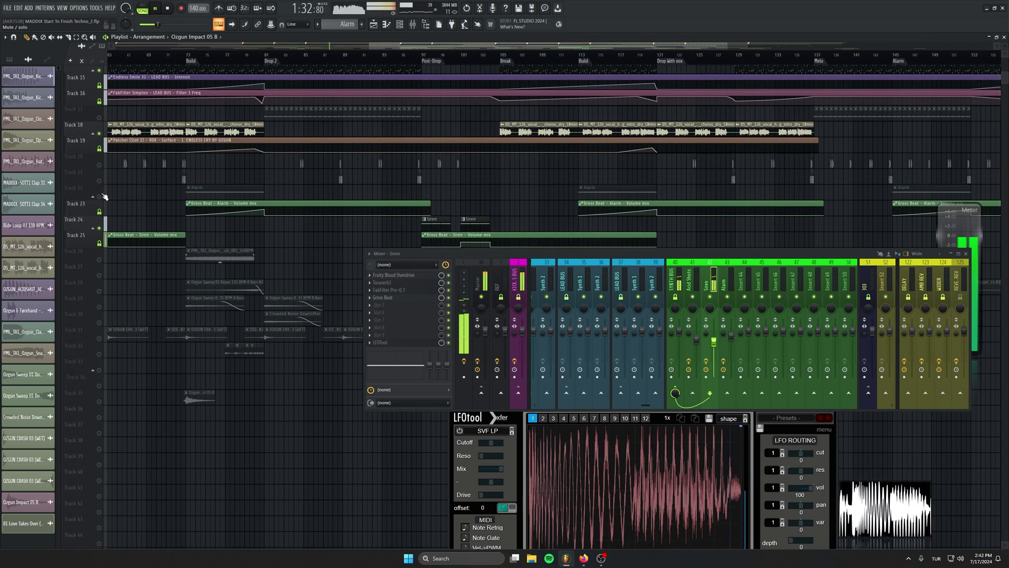
click(189, 57)
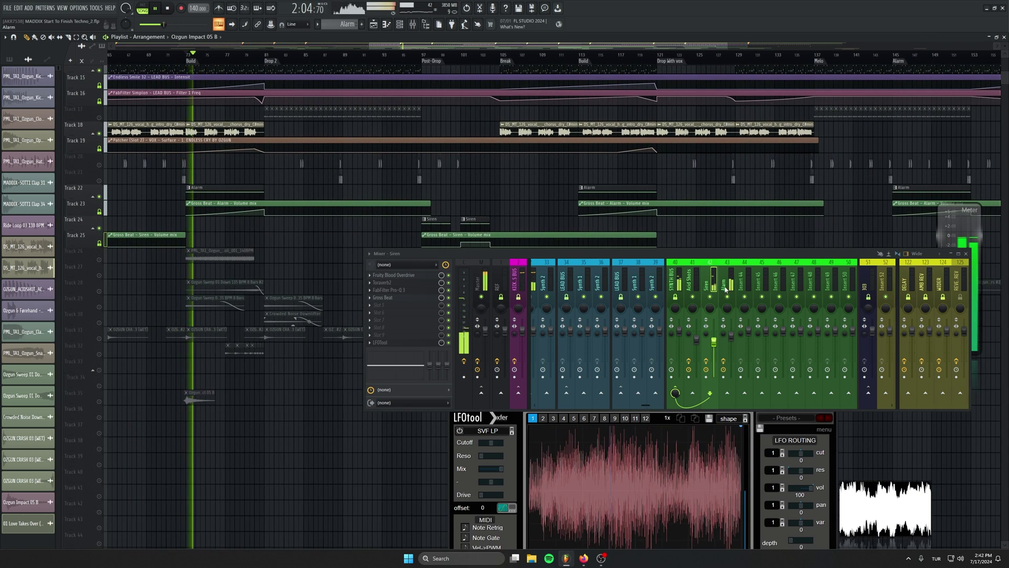
drag(208, 158, 742, 152)
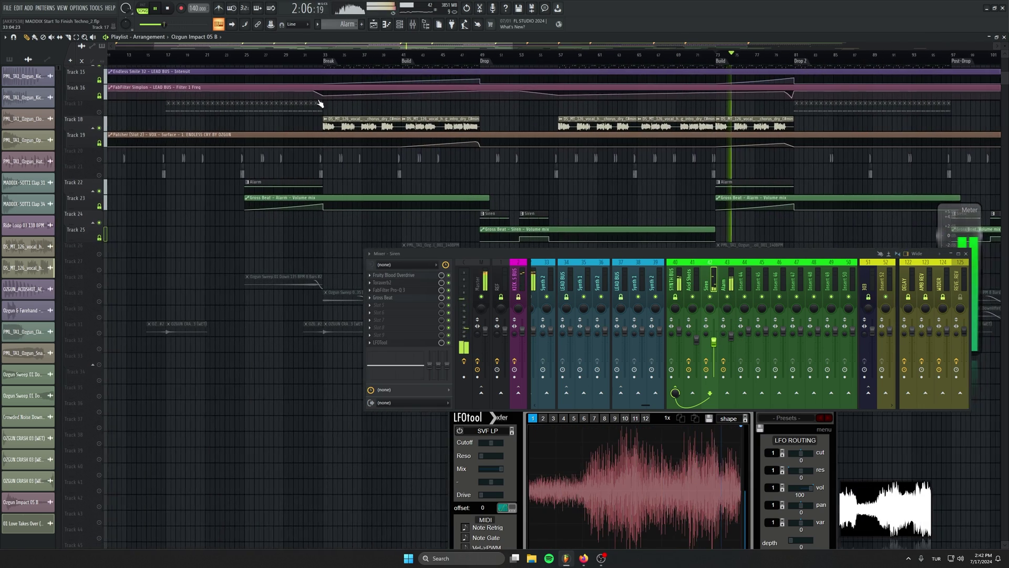
click(251, 54)
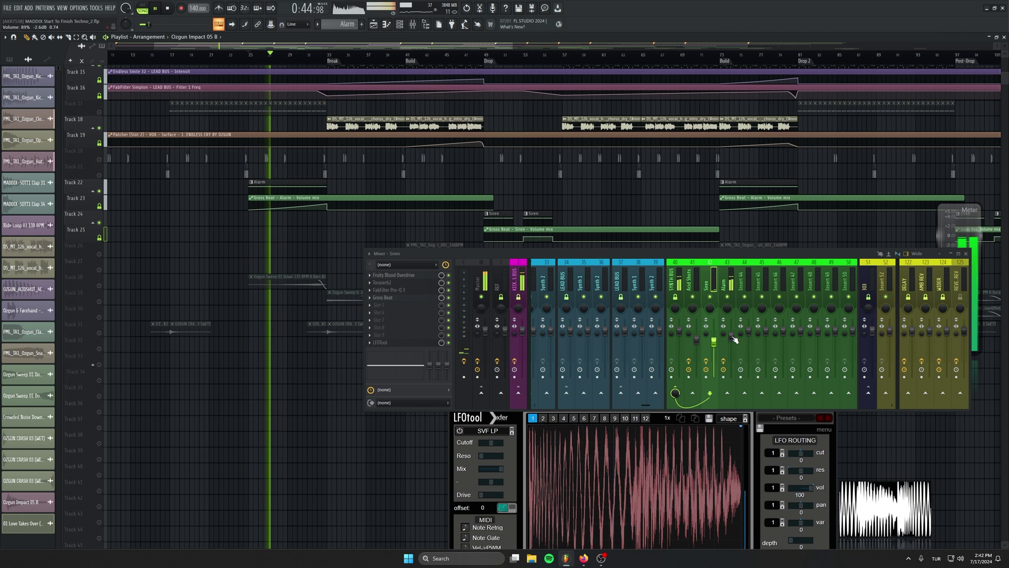
Zoom the playlist out to the whole arrangement and move the mixer down to uncover the tracks
scroll(320, 187, down, 2)
scroll(321, 187, down, 4)
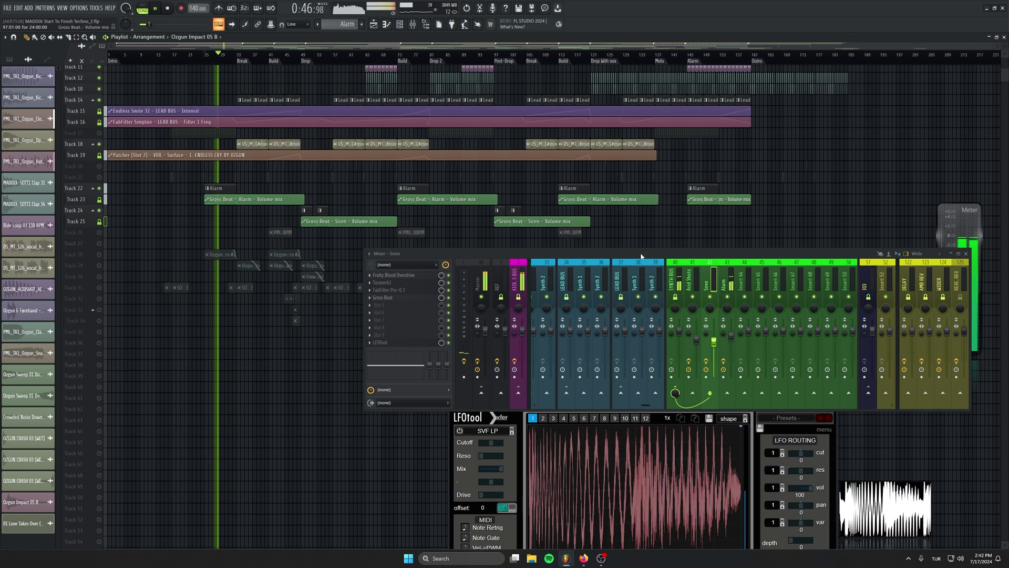
drag(642, 254, 426, 369)
drag(391, 256, 391, 343)
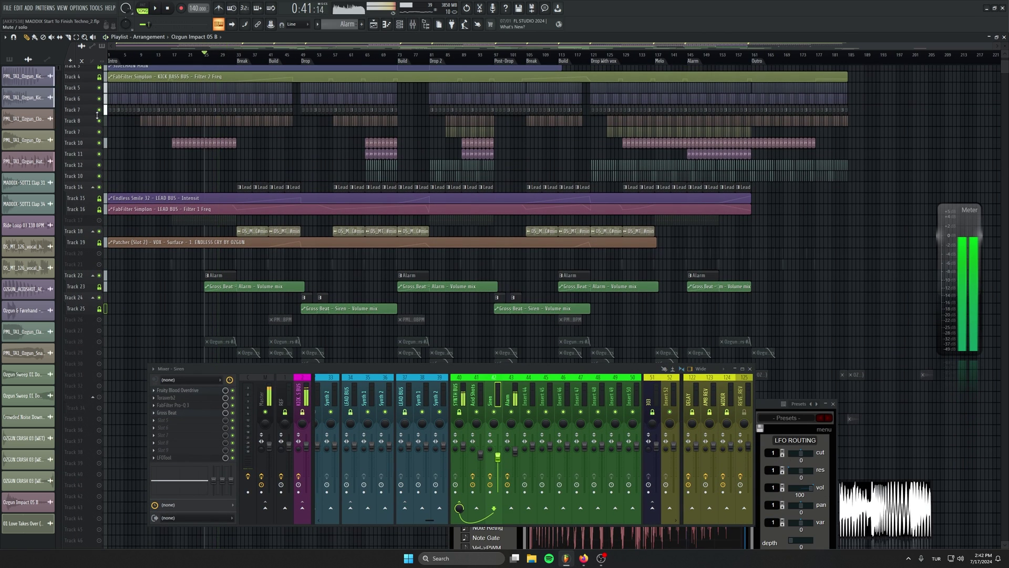
Stop playback and solo the Lead pattern on Track 14
key(space)
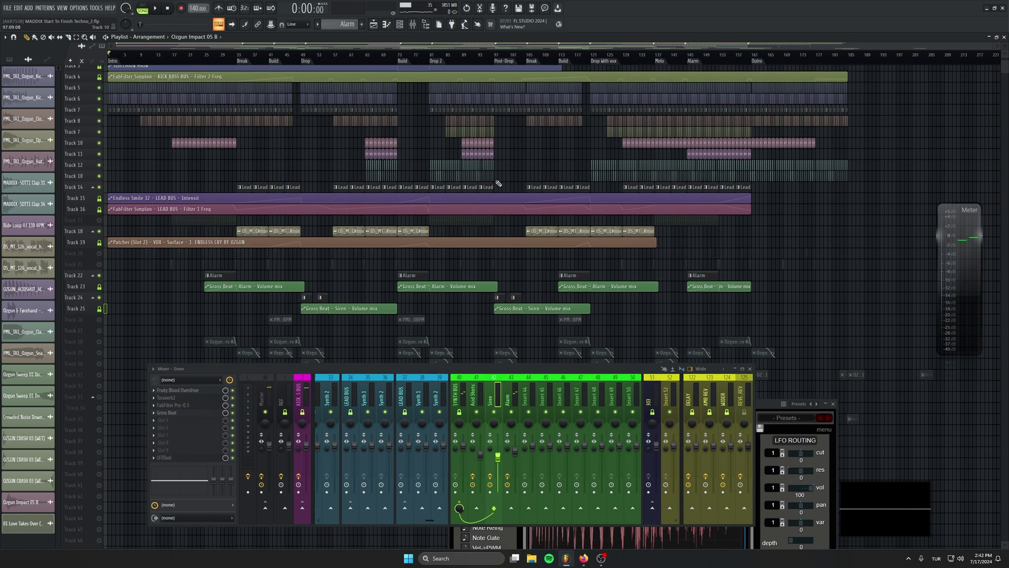
scroll(498, 183, up, 3)
right_click(99, 200)
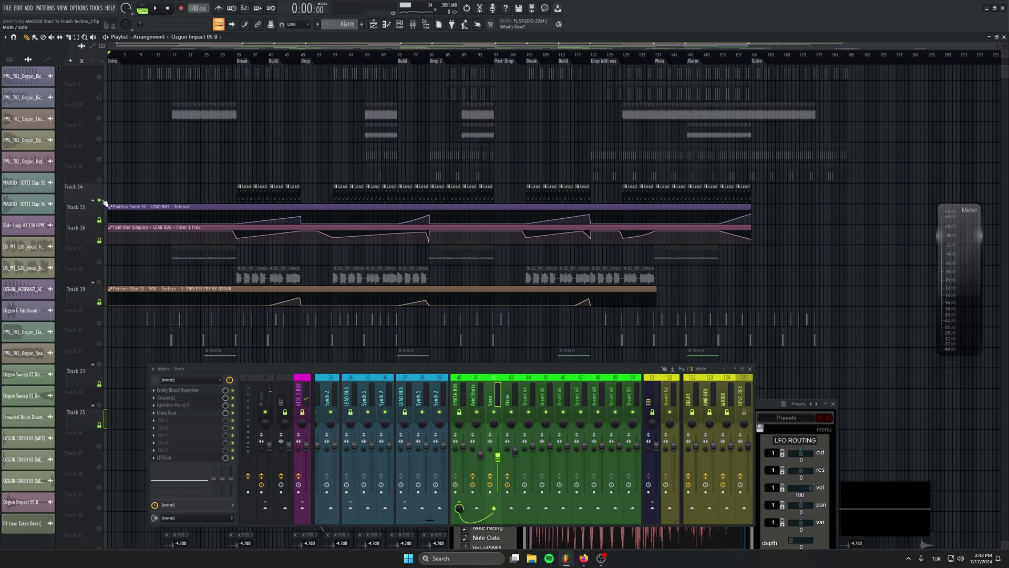
End the solo on Track 14 so all tracks sound, and play the arrangement from the first Break marker
right_click(98, 201)
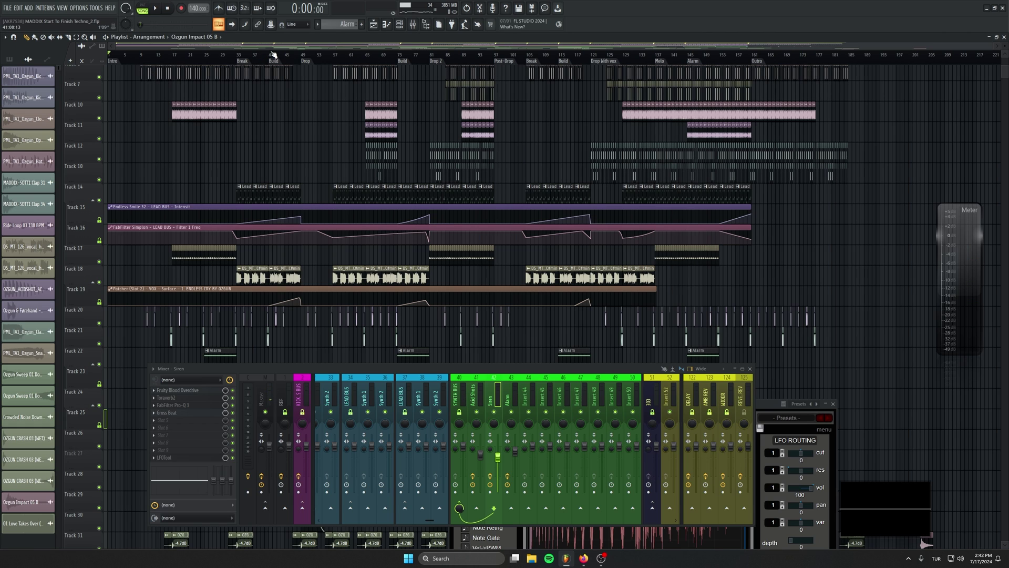
click(240, 54)
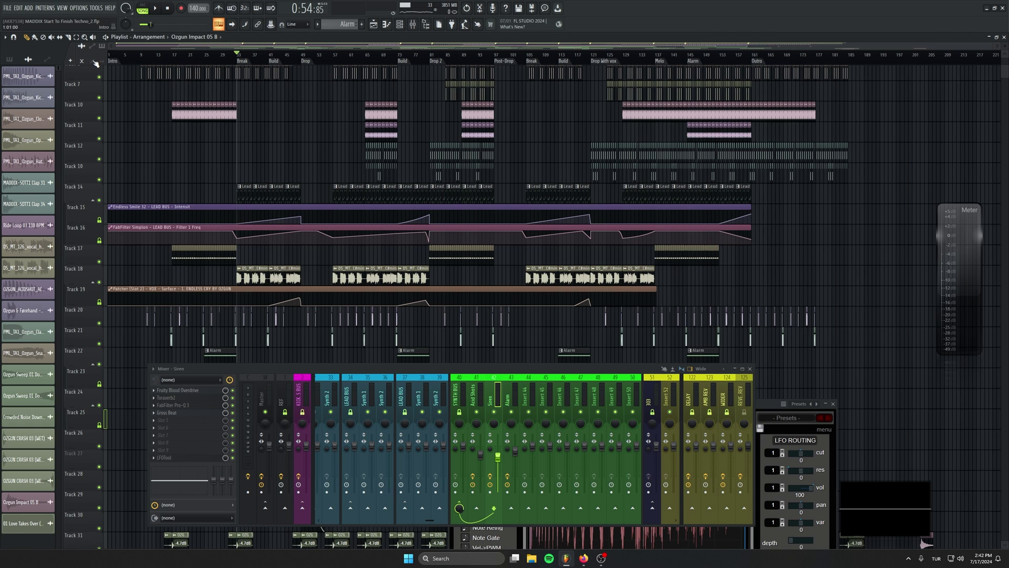
right_click(96, 164)
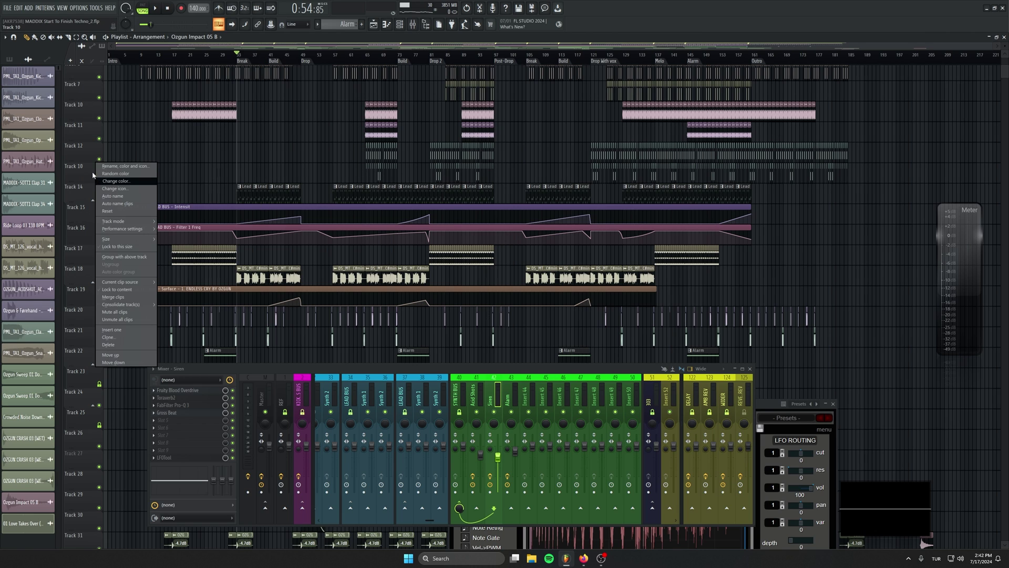
click(93, 175)
key(space)
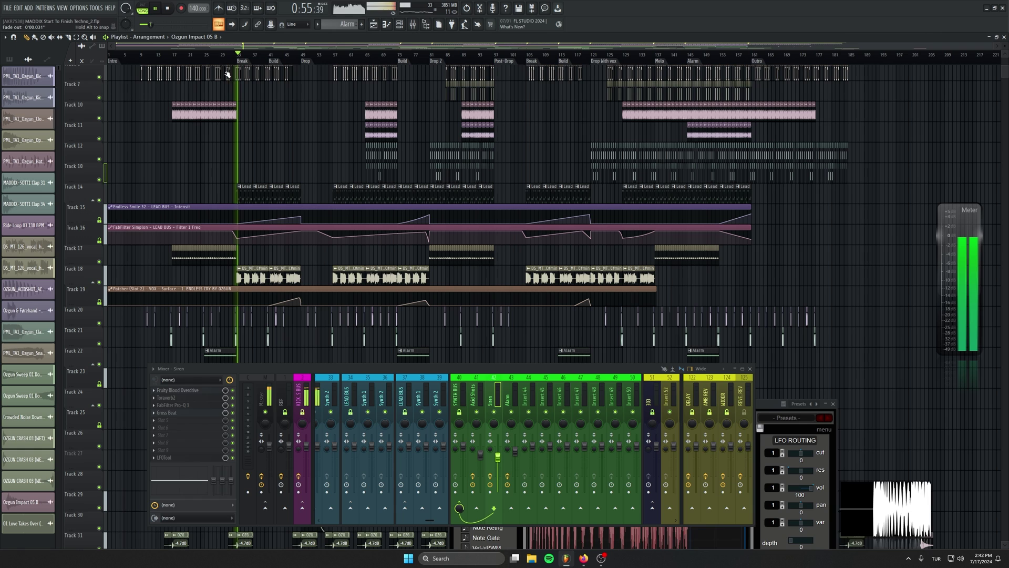
Bring the master's LFOTool window fully into view and close it
drag(767, 406, 763, 334)
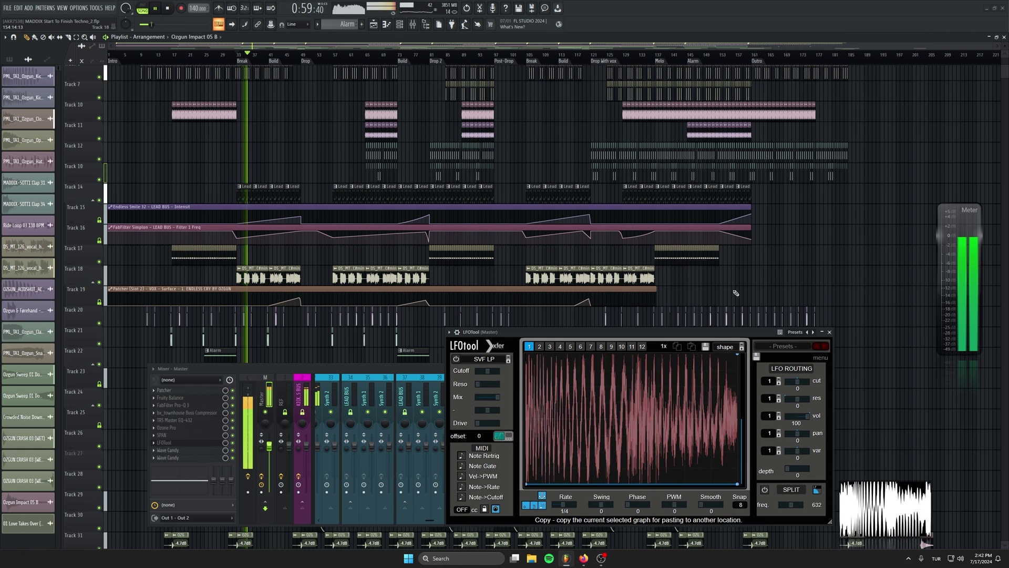
drag(736, 332, 781, 268)
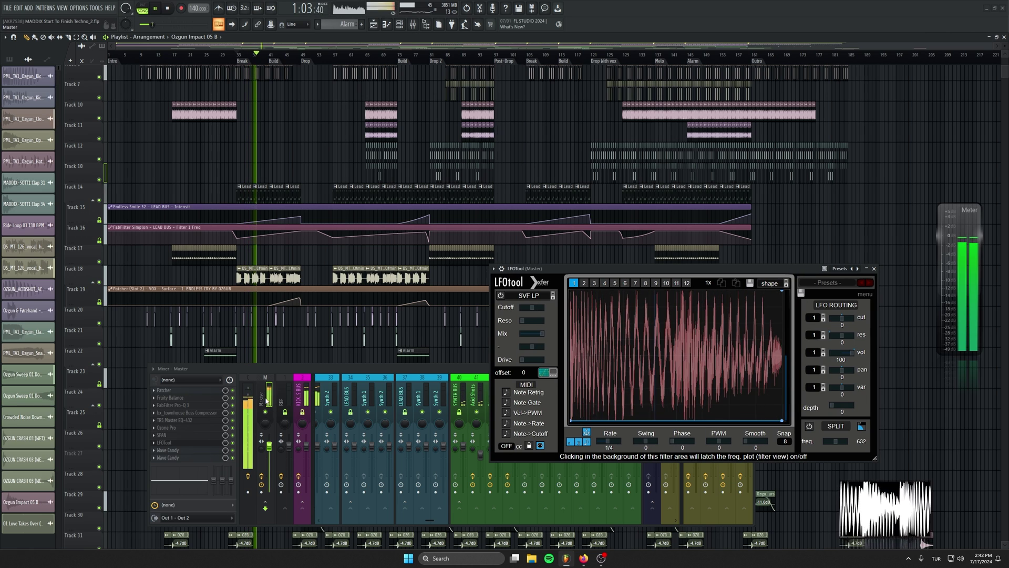
click(874, 270)
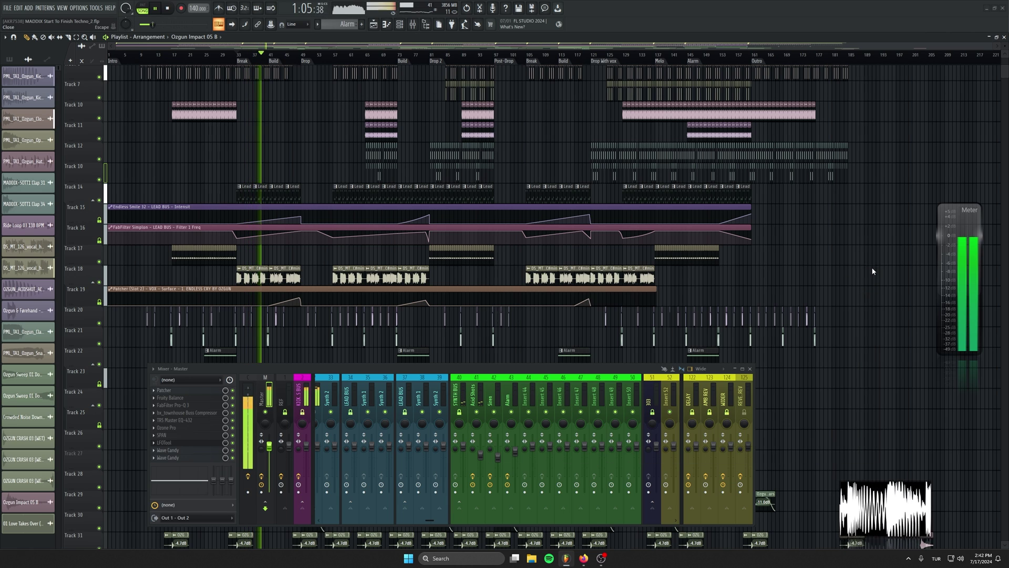
Check the master's loudness with fresh statistics in the SPAN analyzer, and close the analyzer and the mixer
click(180, 435)
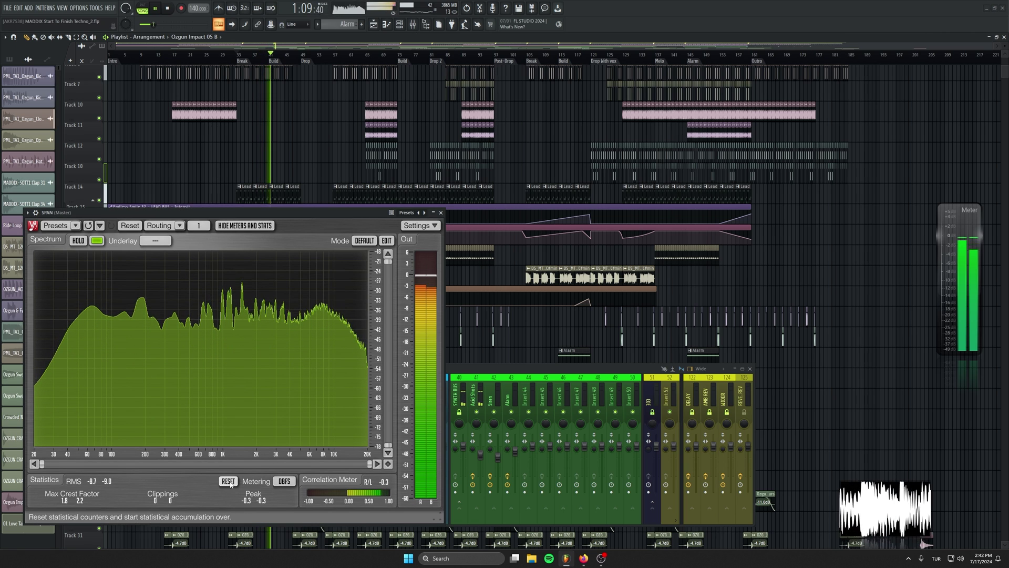
click(440, 212)
scroll(414, 296, down, 3)
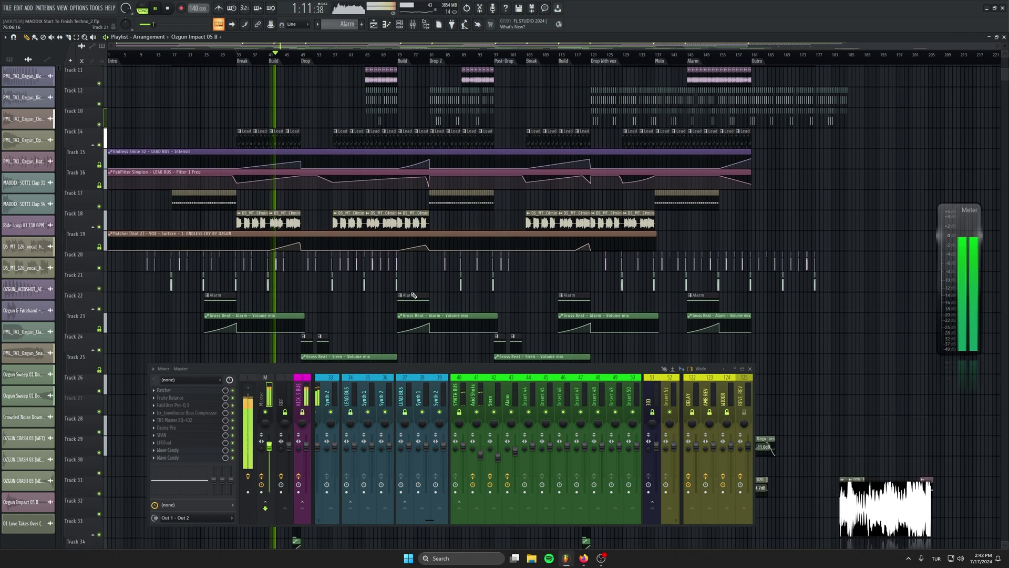
scroll(413, 295, down, 2)
click(750, 369)
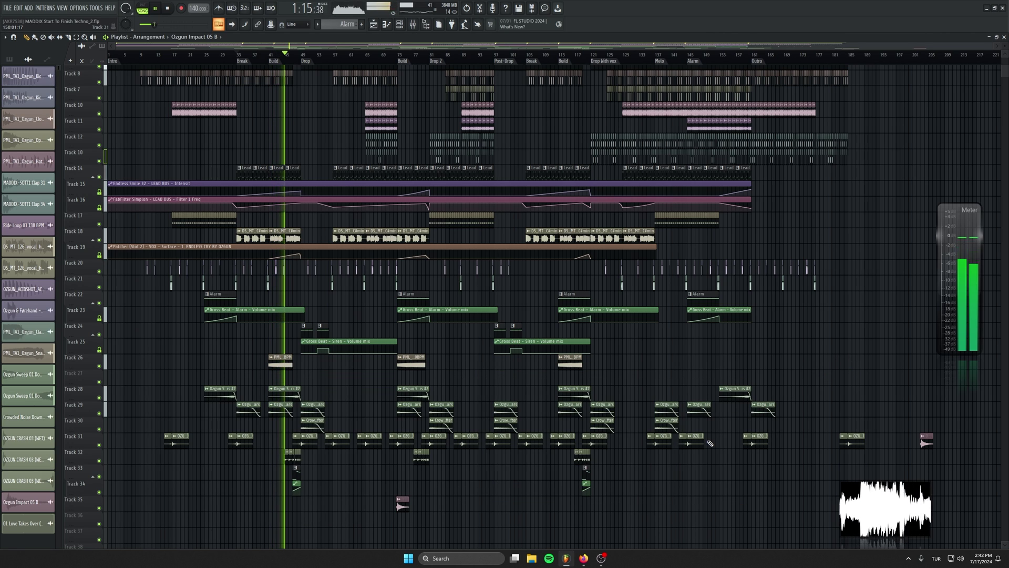
click(577, 395)
click(636, 394)
drag(813, 360, 839, 365)
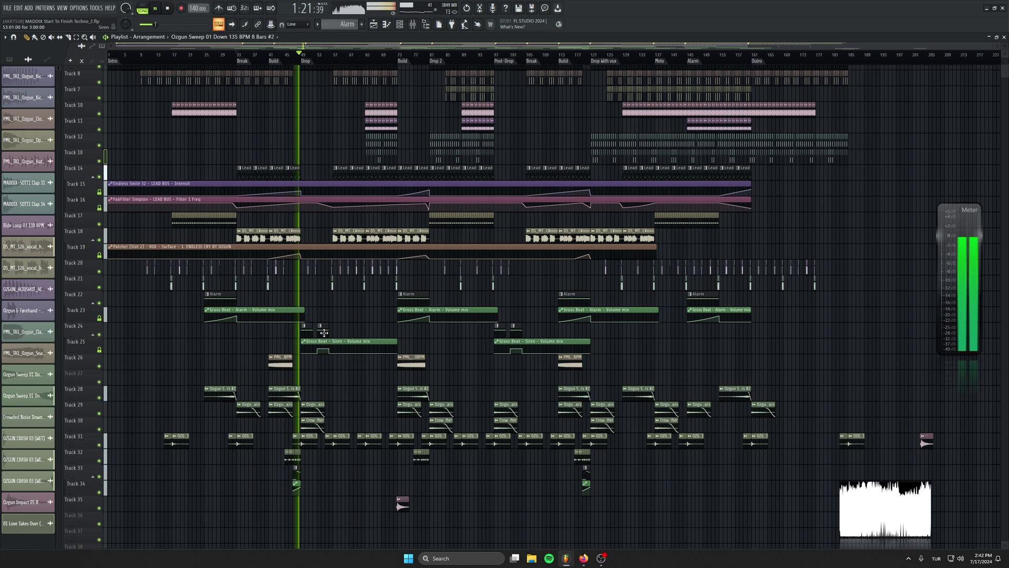
Delete all the fill clips on Track 32 just before the first Drop and play the passage
key(space)
scroll(235, 259, up, 3)
scroll(234, 259, up, 3)
click(328, 54)
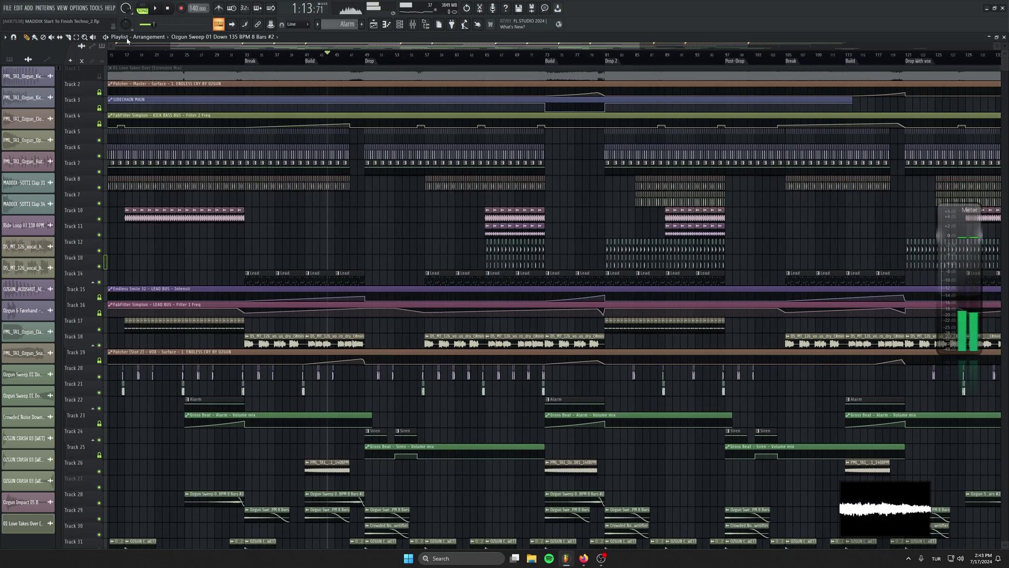
key(space)
scroll(333, 189, up, 4)
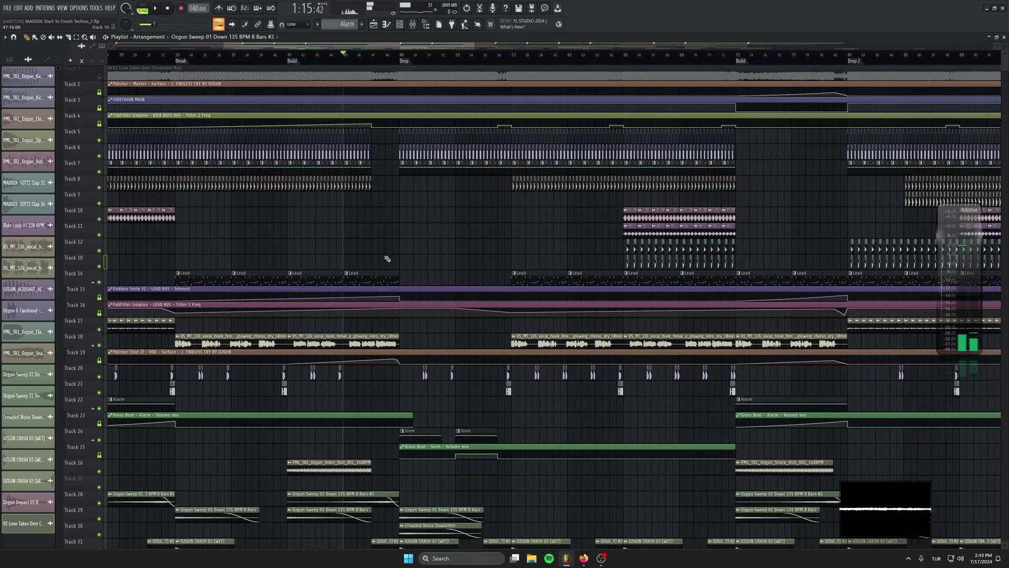
scroll(359, 303, down, 3)
scroll(359, 303, up, 3)
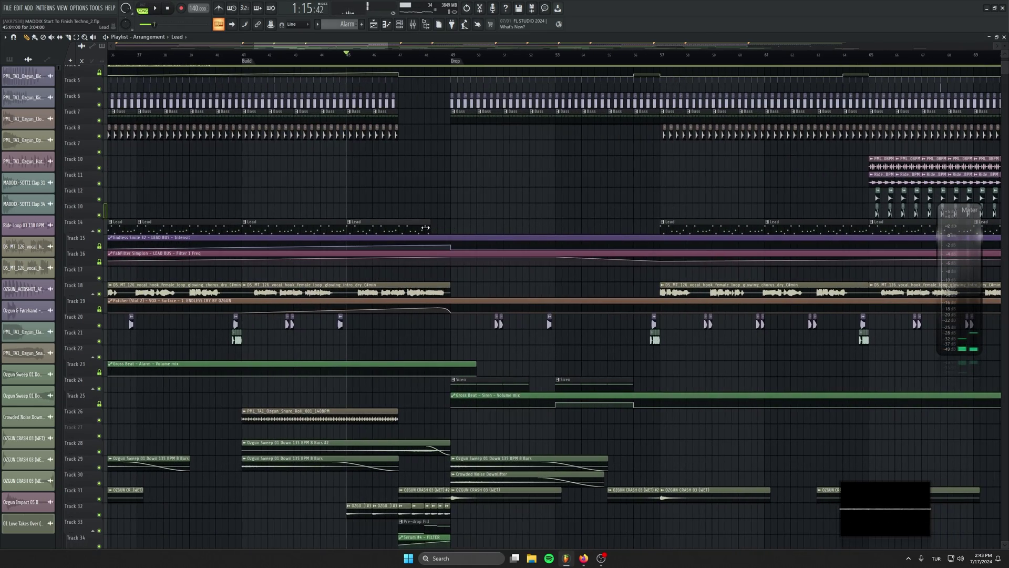
scroll(439, 252, down, 4)
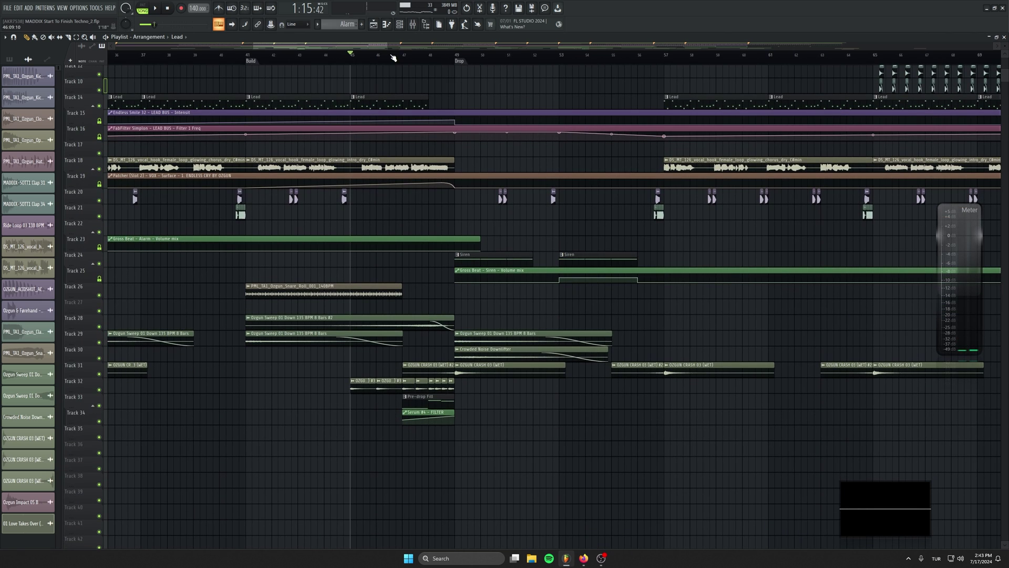
drag(465, 389, 337, 389)
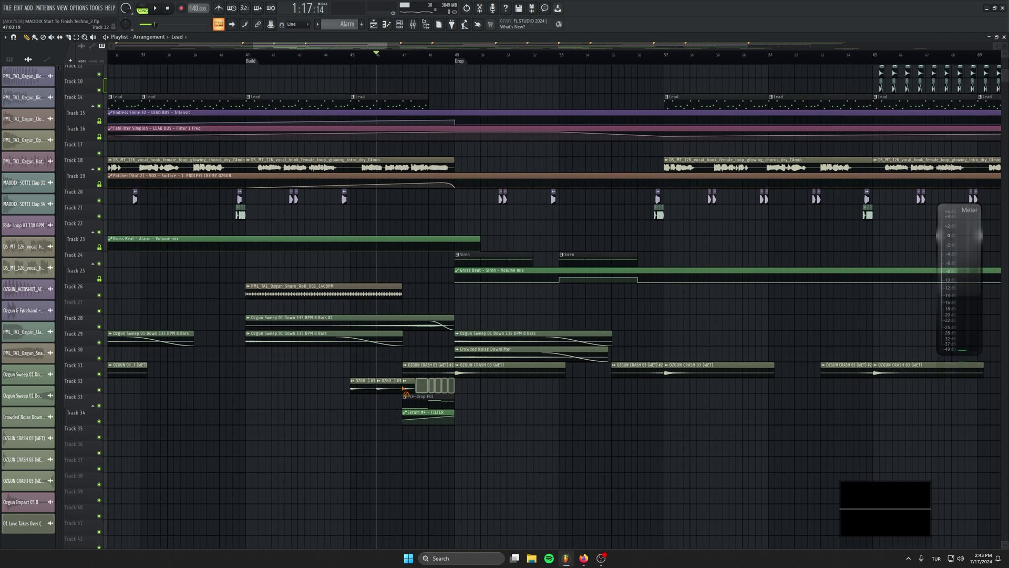
key(Delete)
key(space)
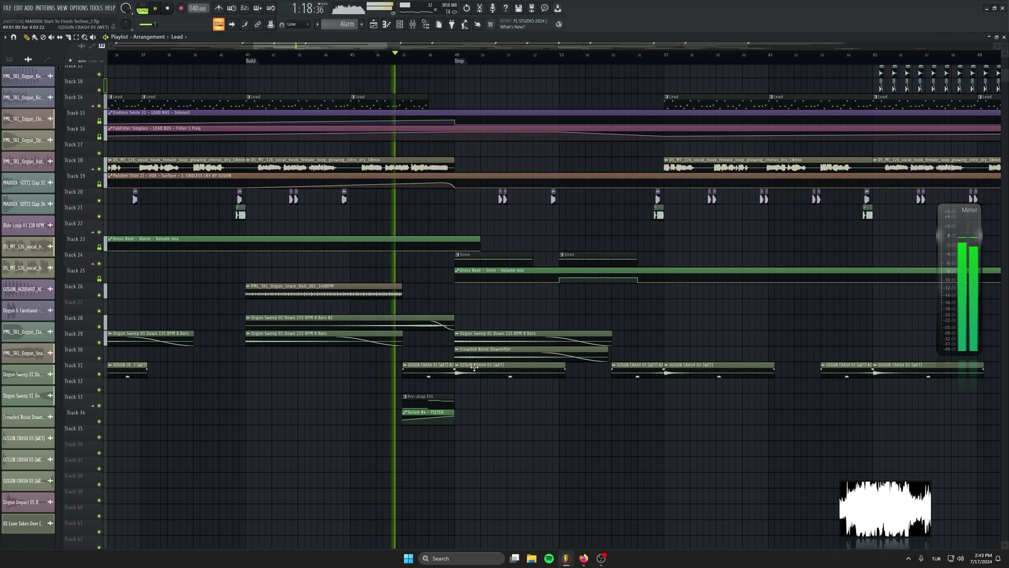
Shorten the last Lead clip before the first Drop to end with the snare roll at bar 47, and play into the drop
drag(428, 102, 405, 108)
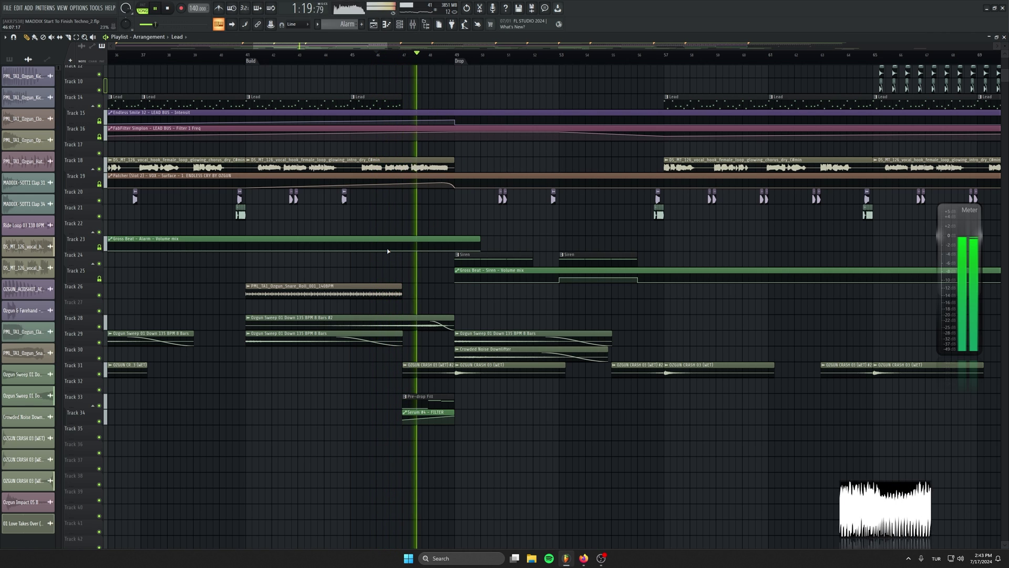
key(space)
scroll(419, 168, up, 2)
key(space)
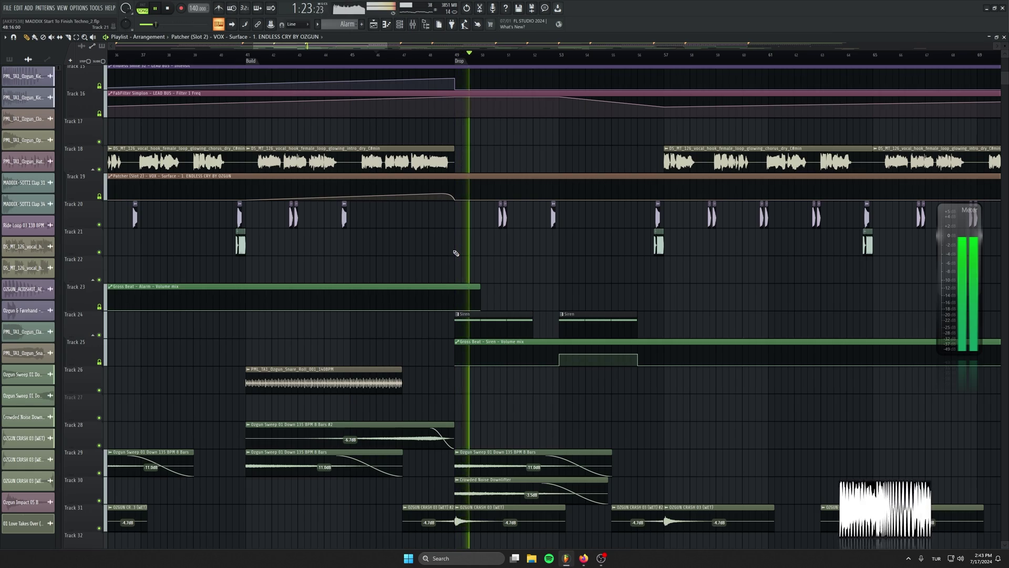
Stop playback, remove the Love Takes Over reference from Track 1, and return the playhead to the start
scroll(435, 353, down, 2)
scroll(435, 353, down, 4)
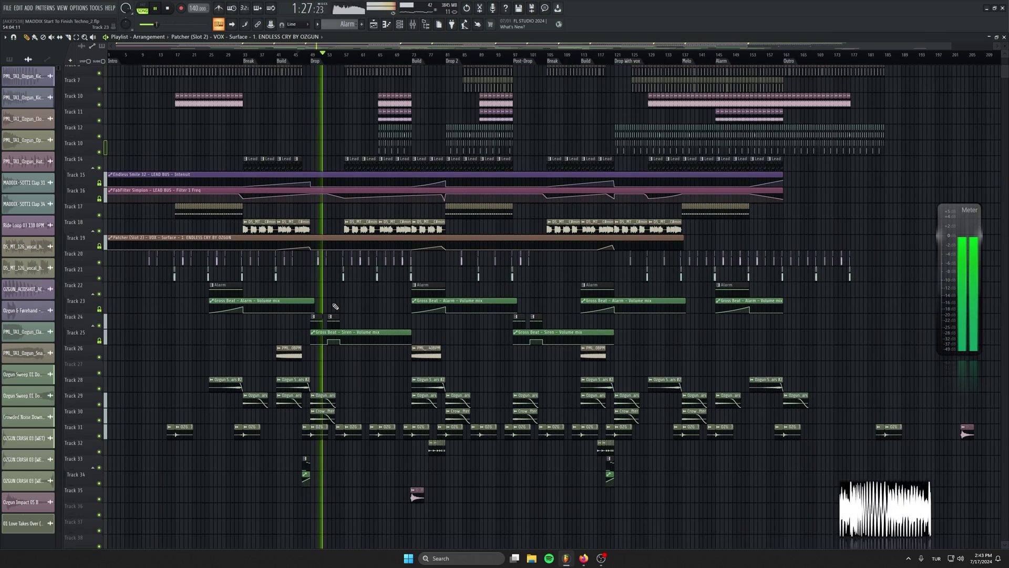
scroll(335, 307, down, 2)
key(space)
drag(284, 222, 283, 246)
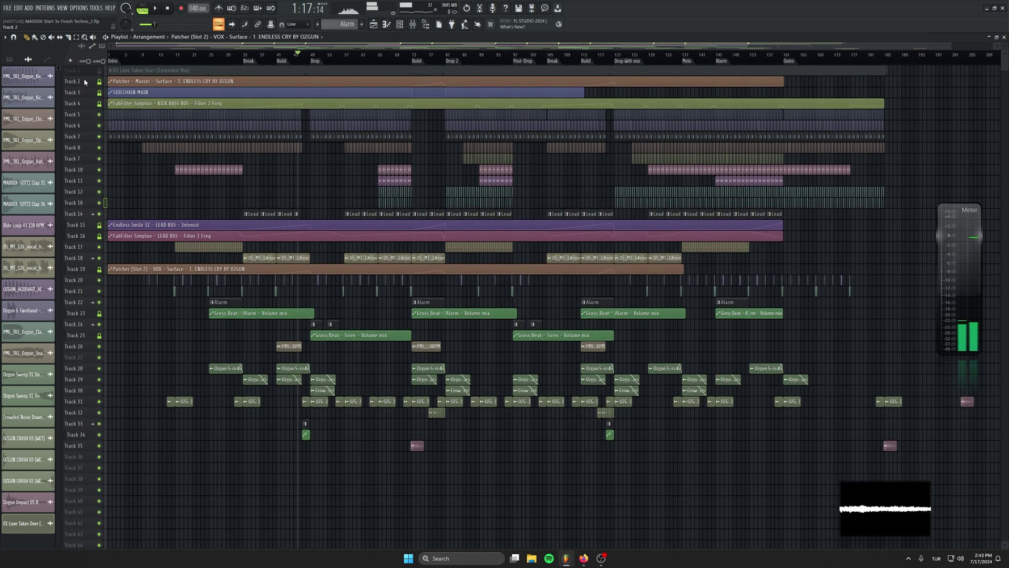
right_click(84, 71)
click(110, 247)
click(168, 8)
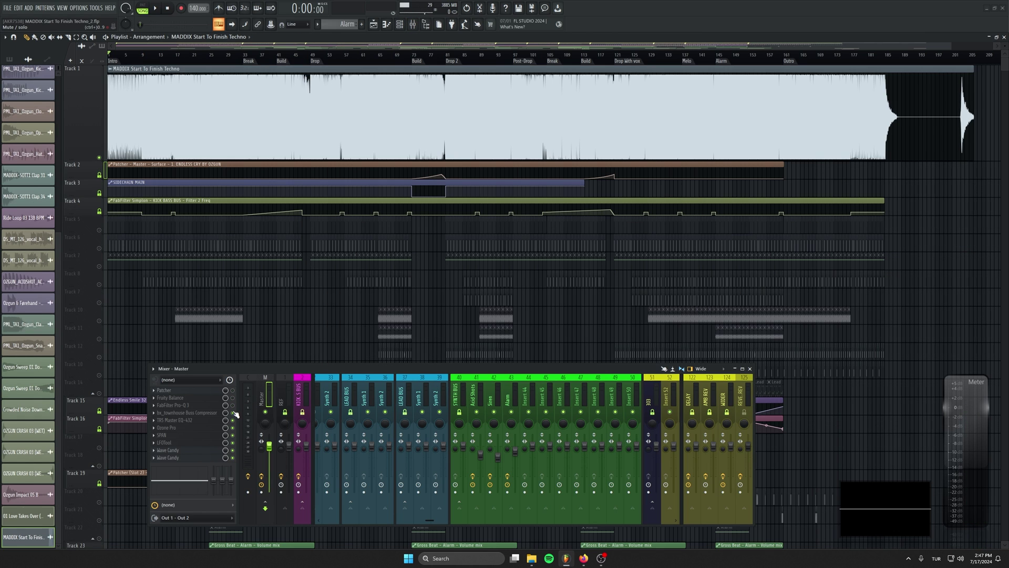
Close the mixer, enlarge the waveform display, and move the level meter beside it
click(749, 368)
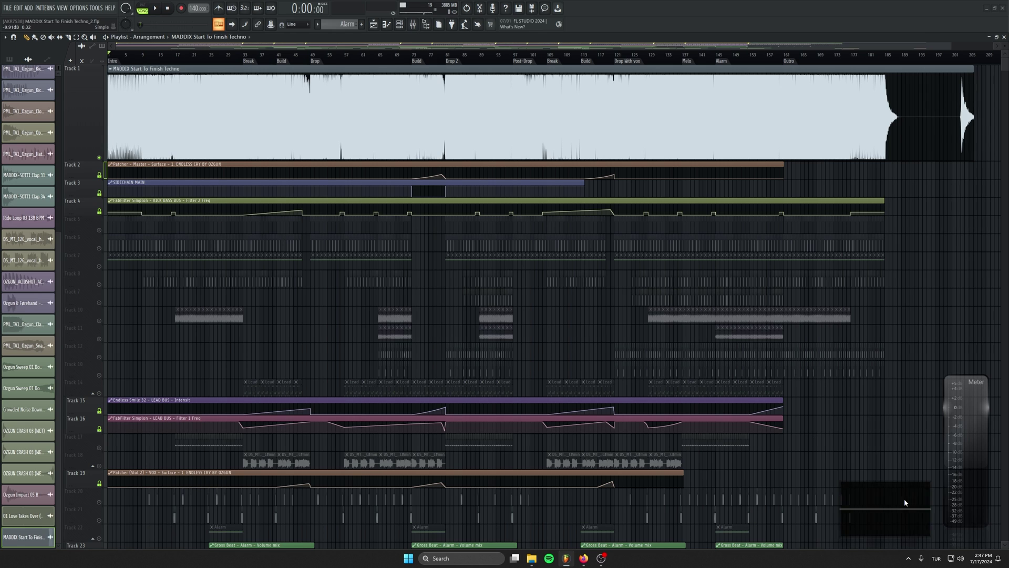
drag(704, 442, 587, 389)
drag(981, 432, 954, 417)
drag(698, 416, 766, 447)
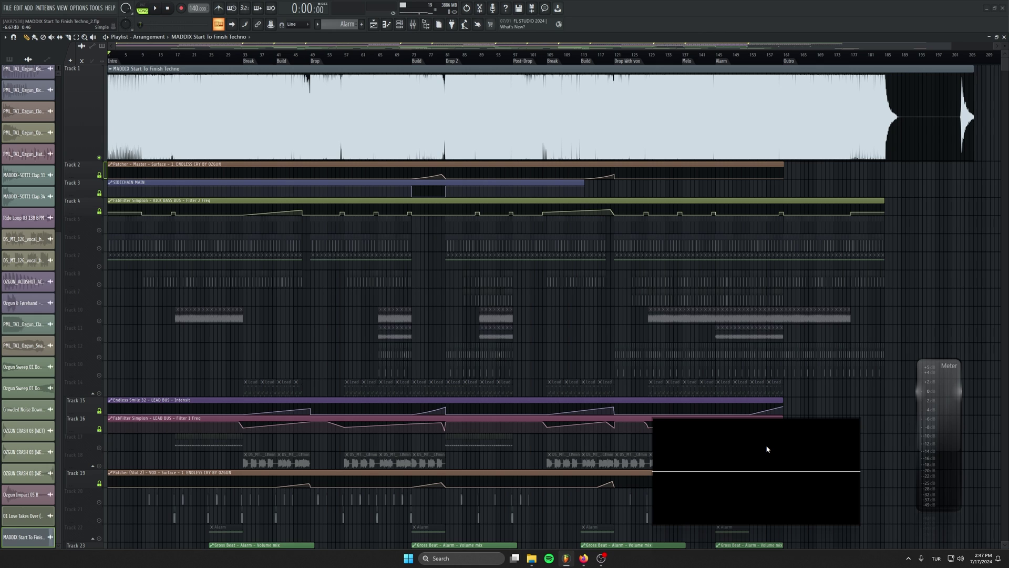
Trim the end of the MADDIX Start To Finish Techno clip to cut off the final impact, and play from the start
drag(974, 68, 901, 68)
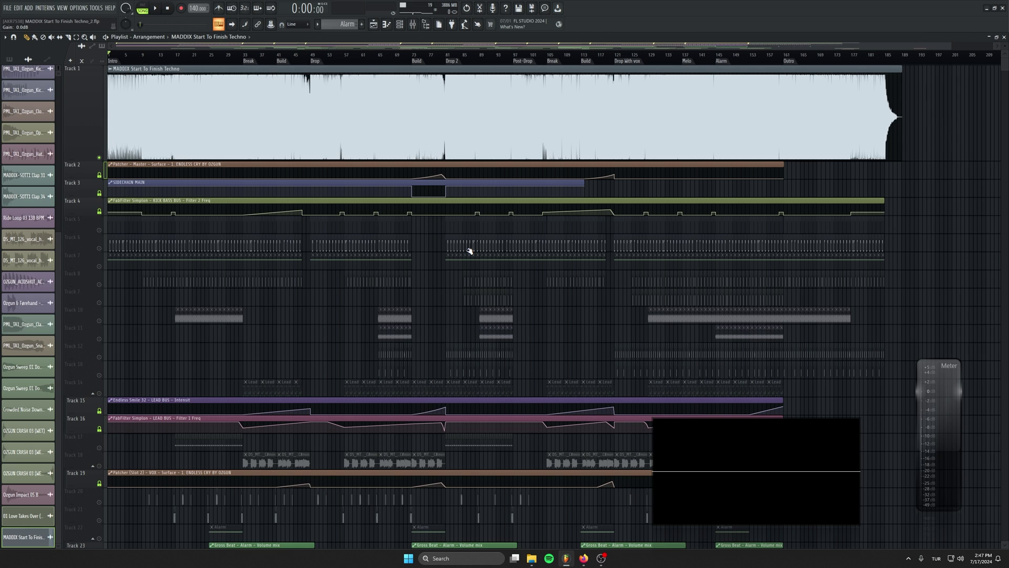
key(space)
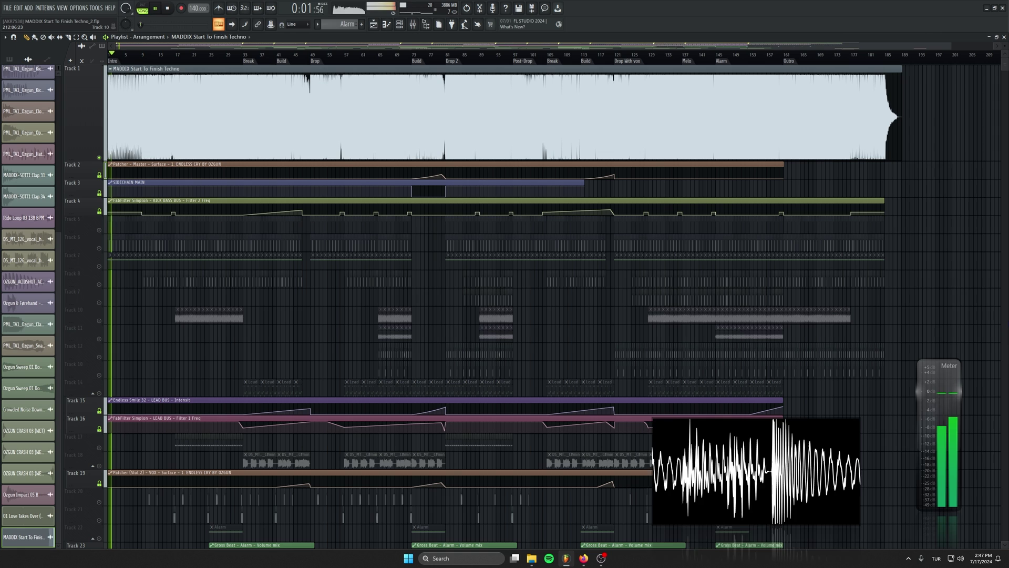